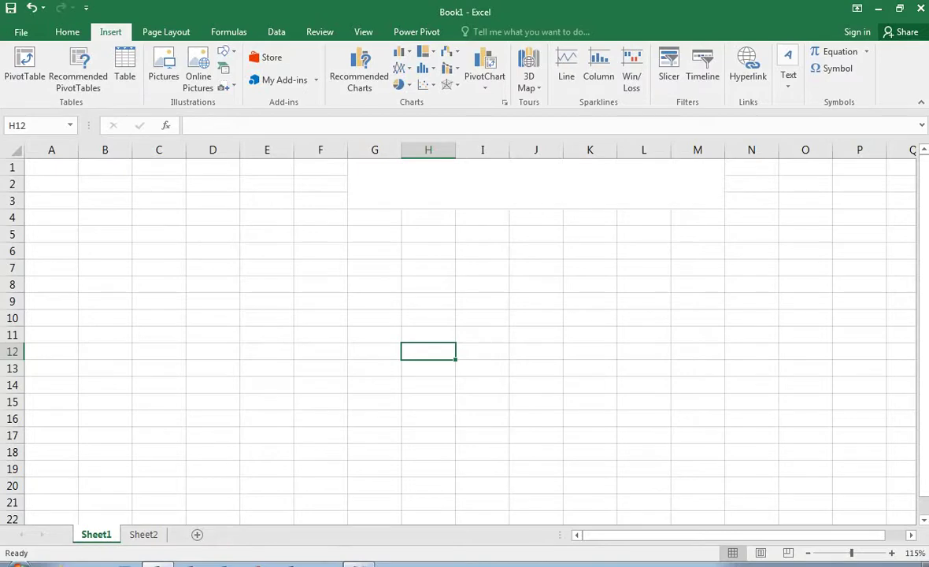
- Merge and center cells E2:I3 on Sheet2 for the invoice title
scroll(459, 330, up, 6)
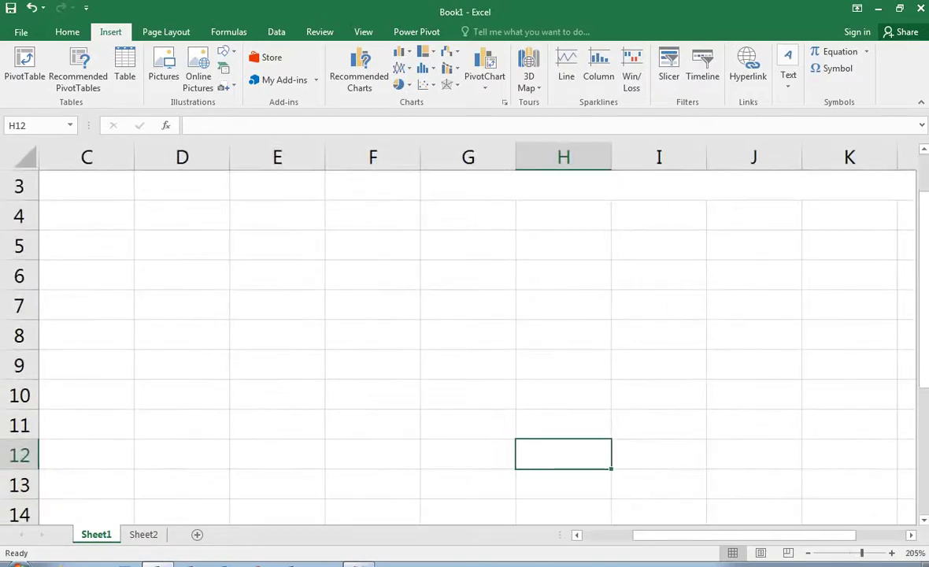
click(143, 534)
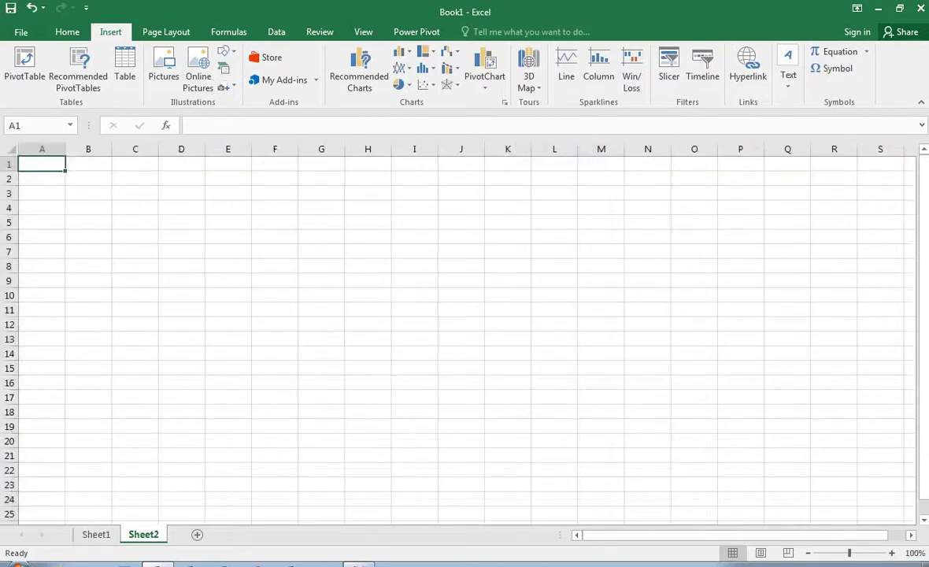
scroll(459, 330, up, 3)
drag(322, 192, 604, 214)
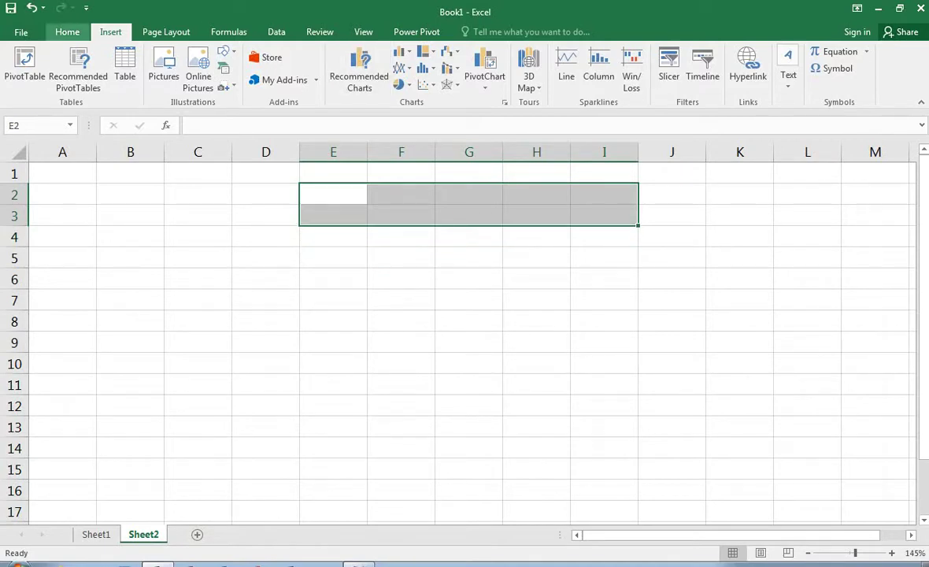
click(67, 31)
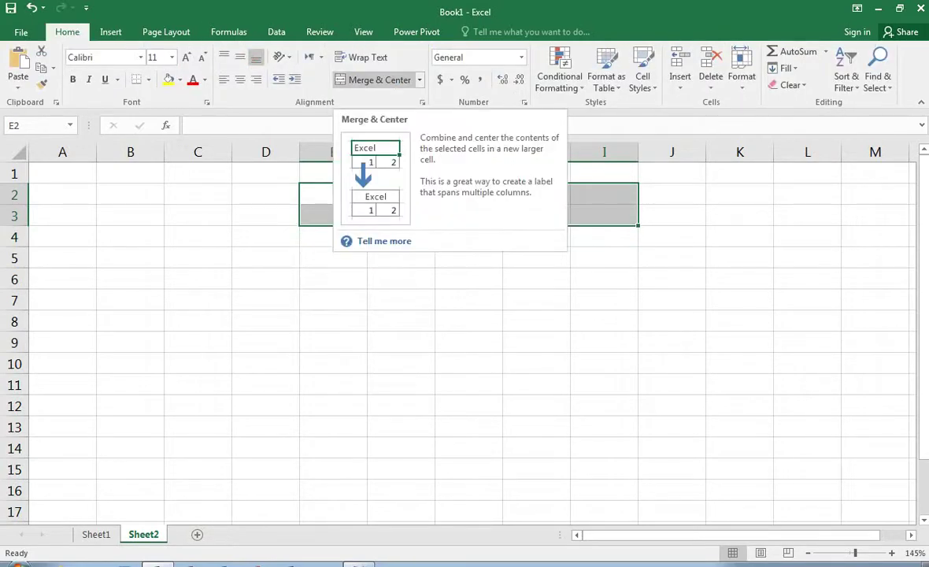
click(380, 80)
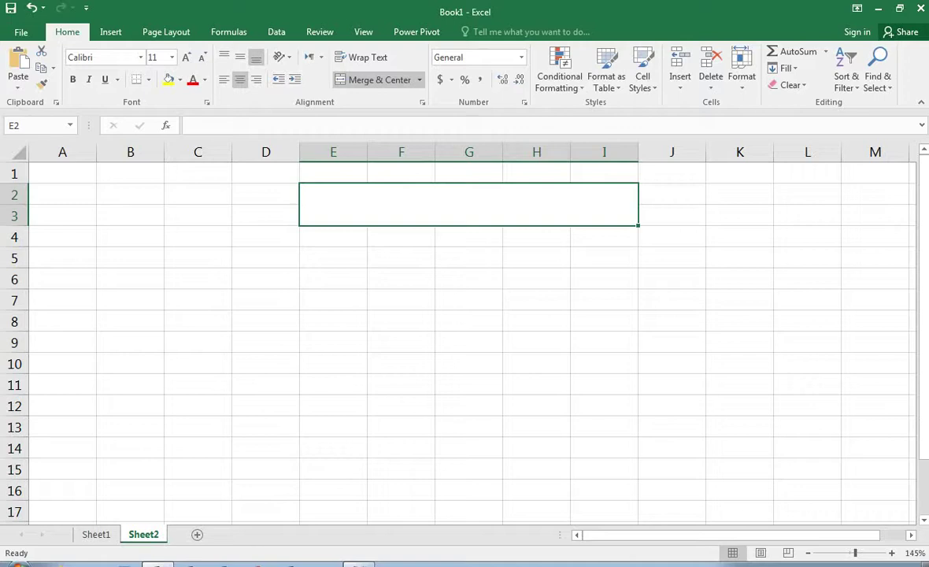
- Enter the title "CYBER COMPUTER INVOICE" in the merged cell E2
text(CYB)
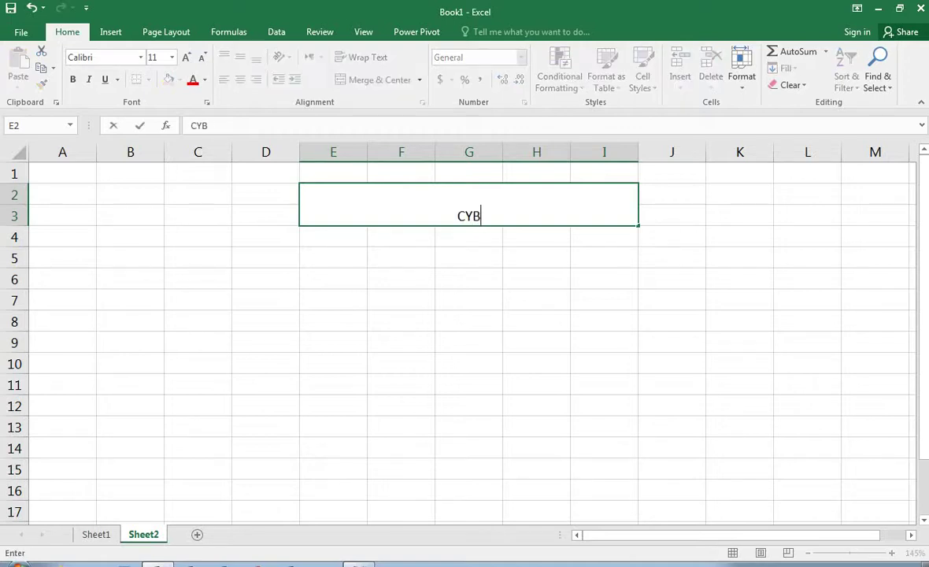
text(ER COMPUTER INOVIE)
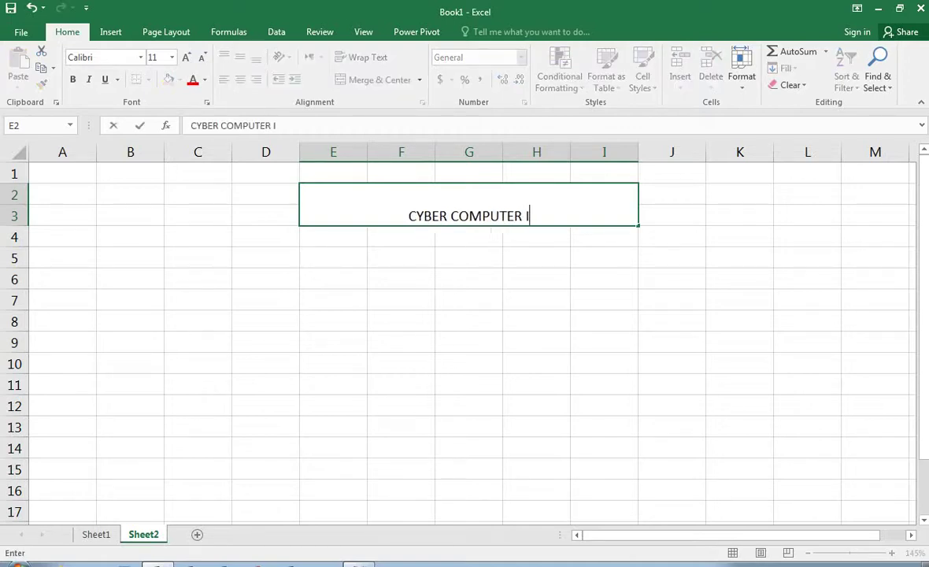
key(BackSpace)
key(BackSpace)
key(BackSpace)
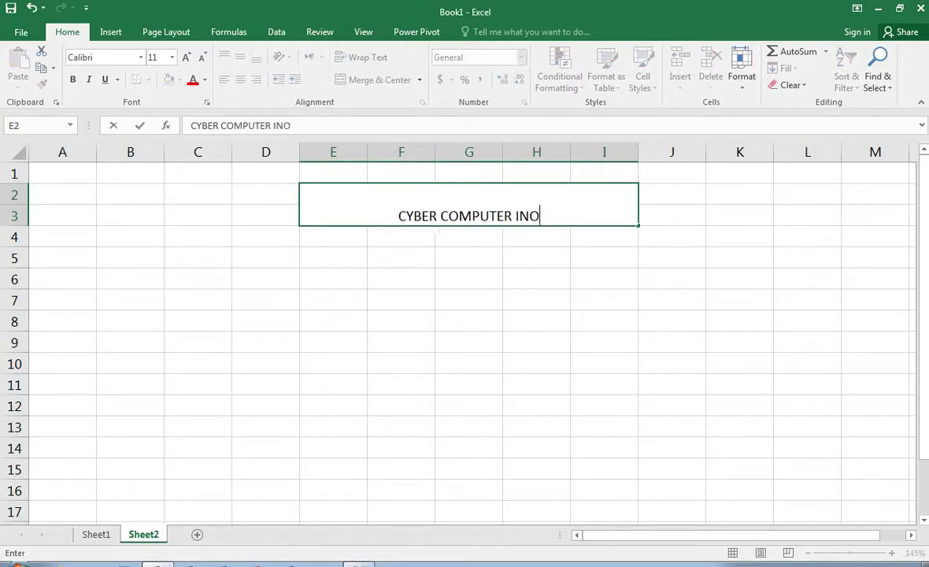
key(BackSpace)
text(VOICE)
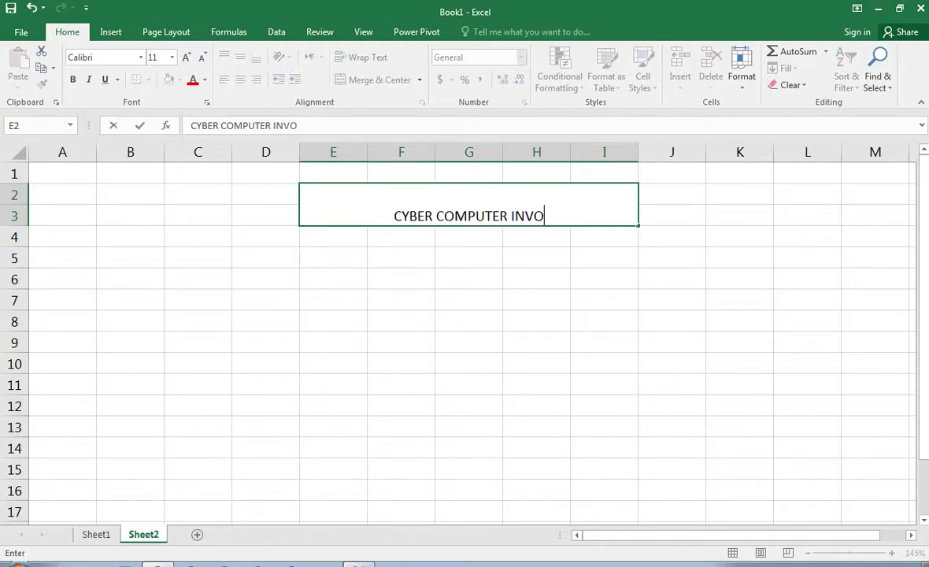
key(Return)
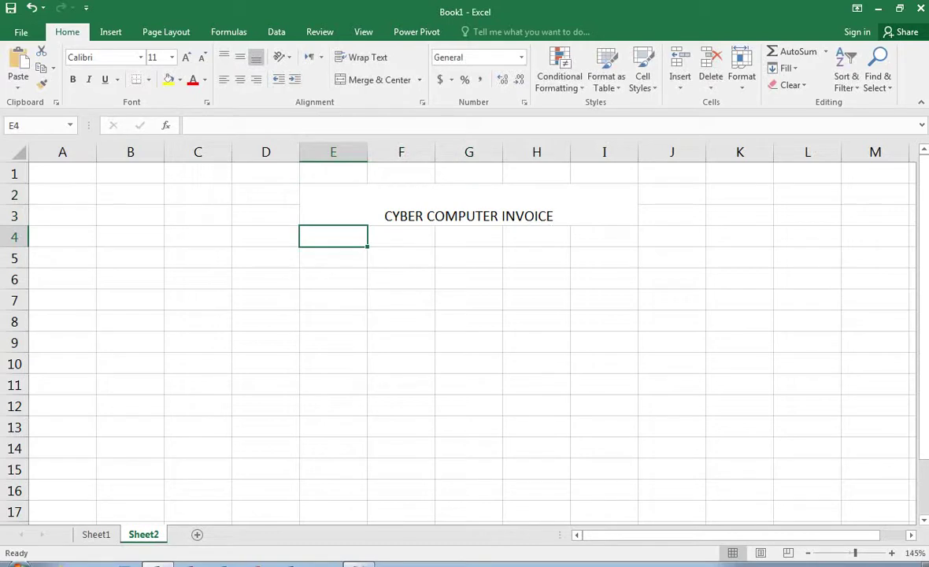
- Run a spelling check on the title text and close the check
click(514, 214)
double_click(513, 214)
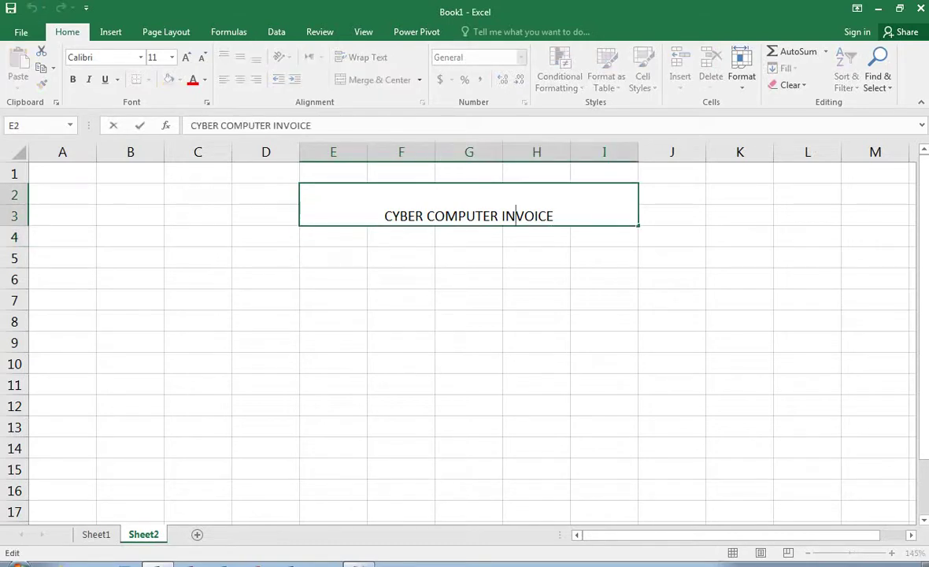
click(319, 32)
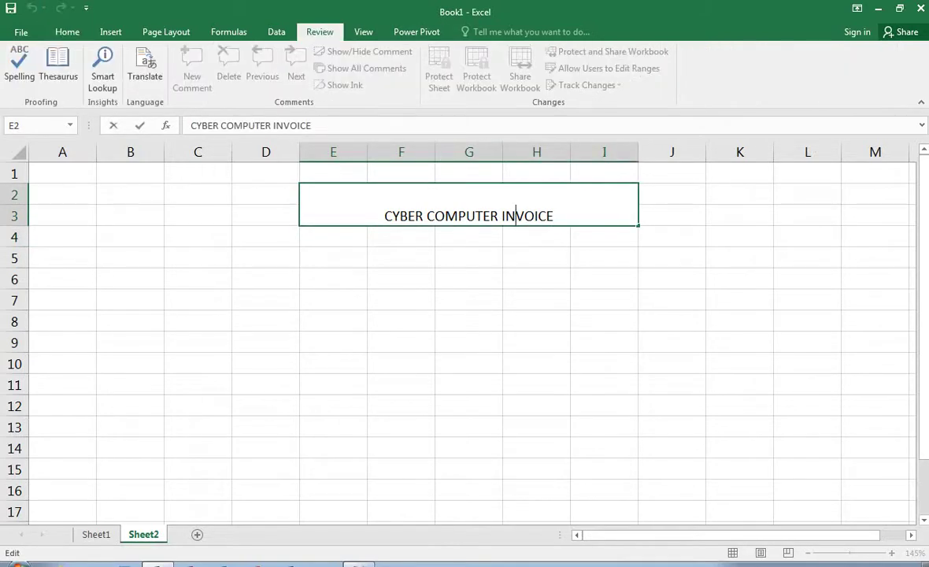
click(19, 64)
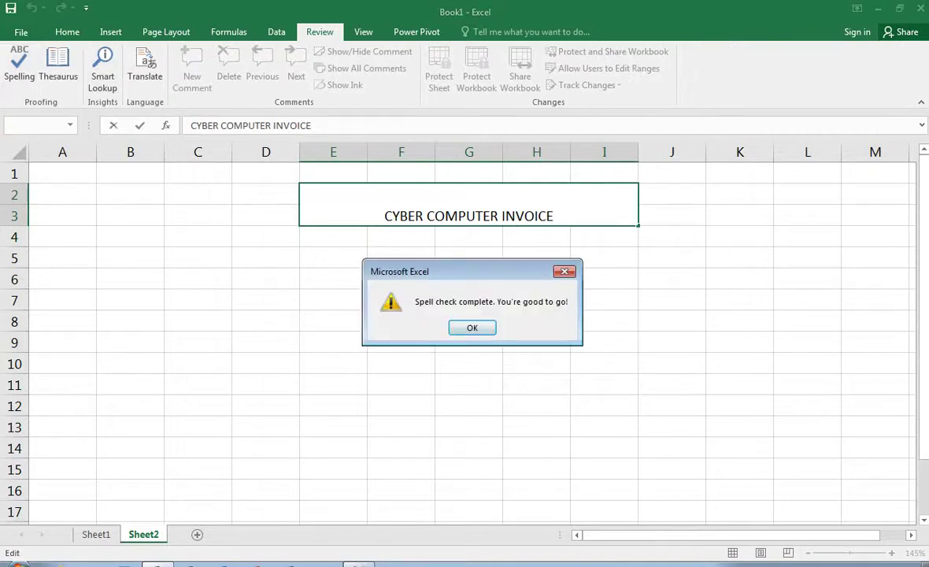
click(473, 325)
click(402, 258)
- Apply all borders to the range E2:I16, including the title cell
drag(468, 206, 469, 427)
drag(606, 427, 606, 491)
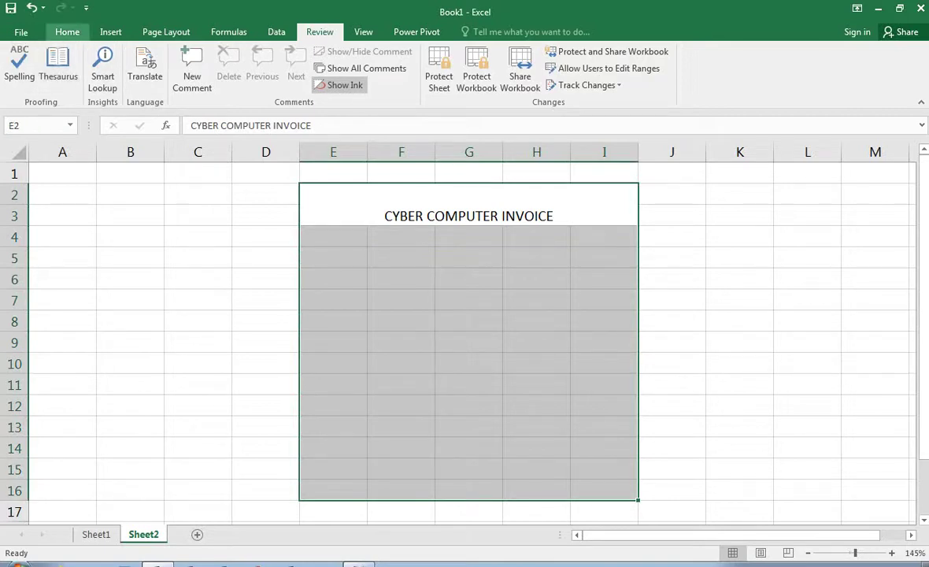
click(67, 31)
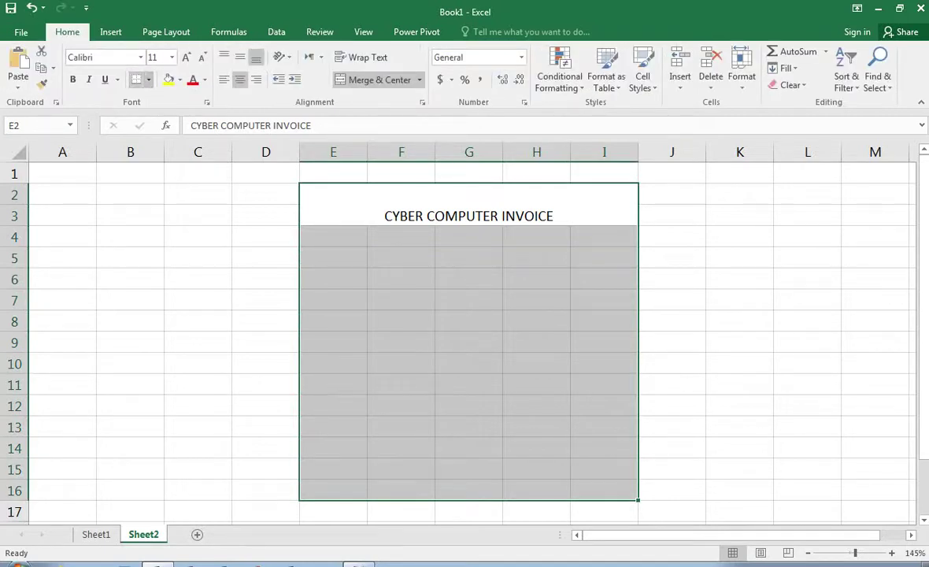
click(137, 80)
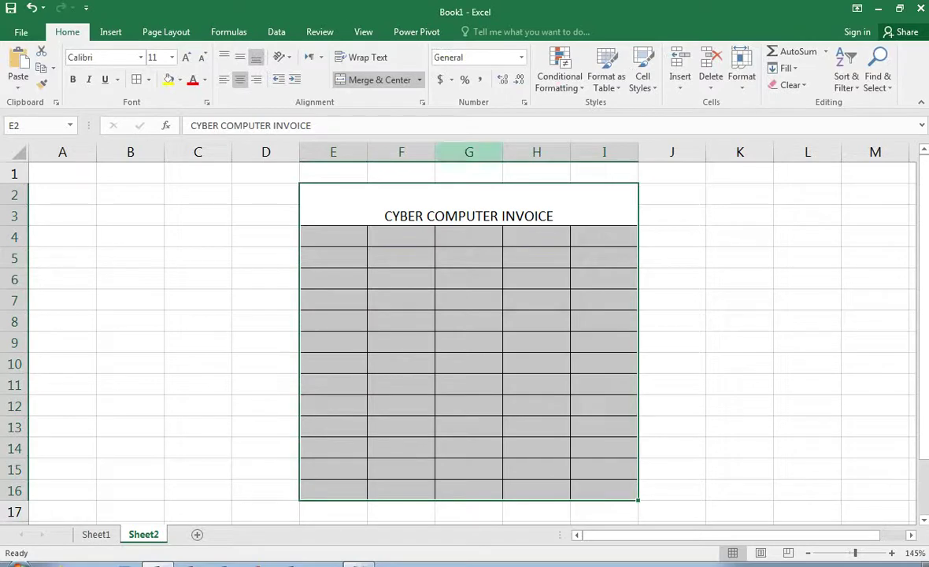
- Widen the bordered table by inserting two new columns, one at column G and one at column F
right_click(453, 152)
click(492, 252)
right_click(423, 151)
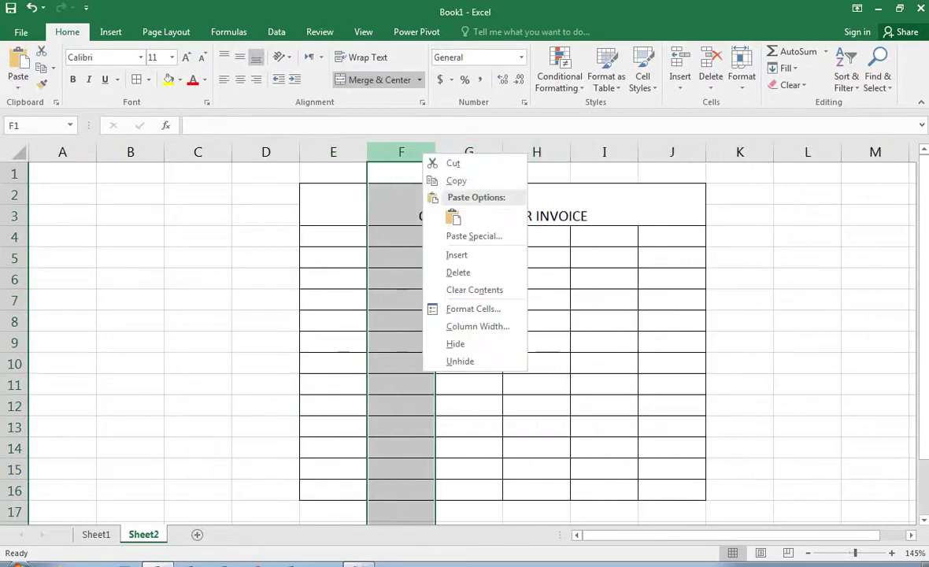
click(457, 253)
click(603, 299)
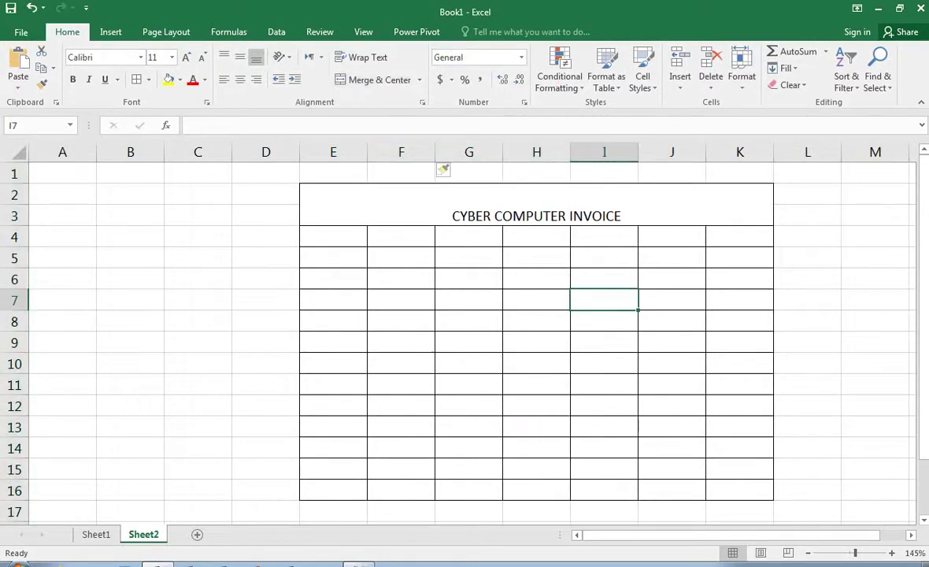
- Middle-align the range E2:K16 vertically and make its text bold
click(536, 205)
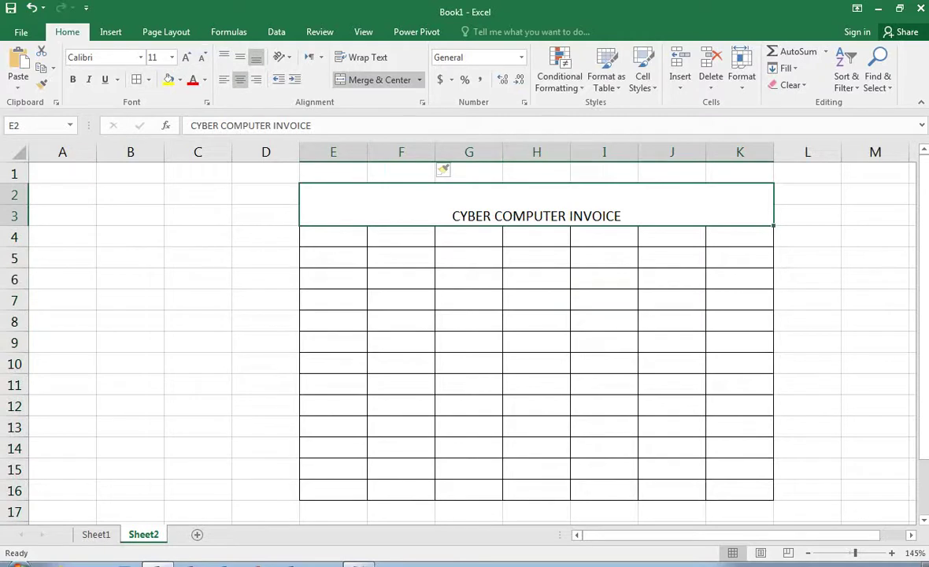
key(shift+Down)
key(shift+Down)
key(shift+Down)
key(shift+Down)
key(shift+Down)
key(shift+Down)
key(shift+Down)
key(shift+Down)
key(shift+Down)
key(shift+Down)
key(shift+Down)
key(shift+Down)
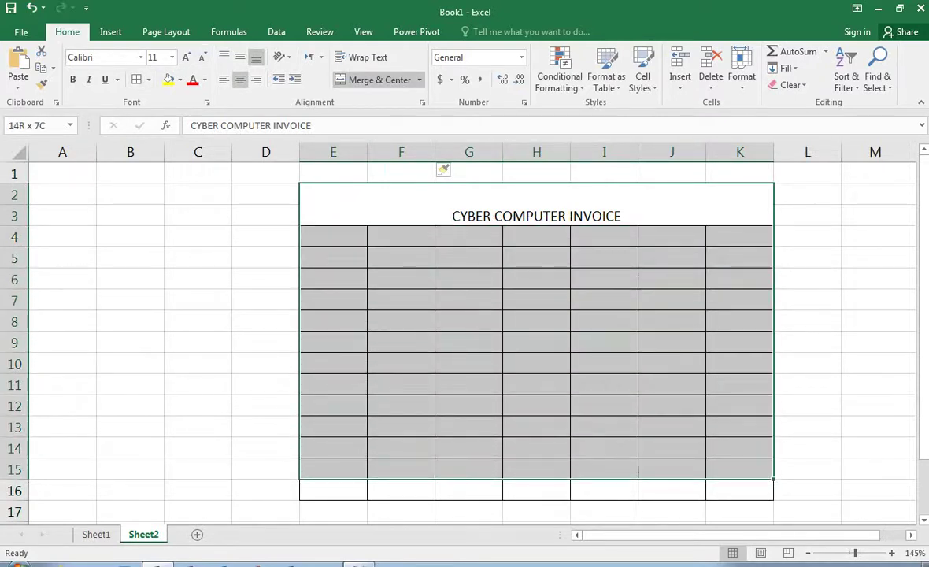
key(shift+Down)
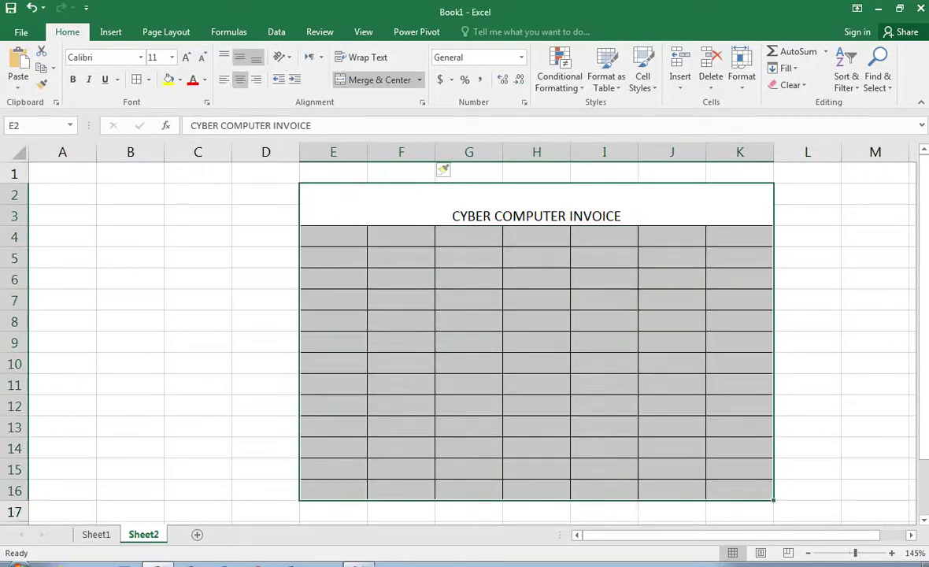
click(240, 56)
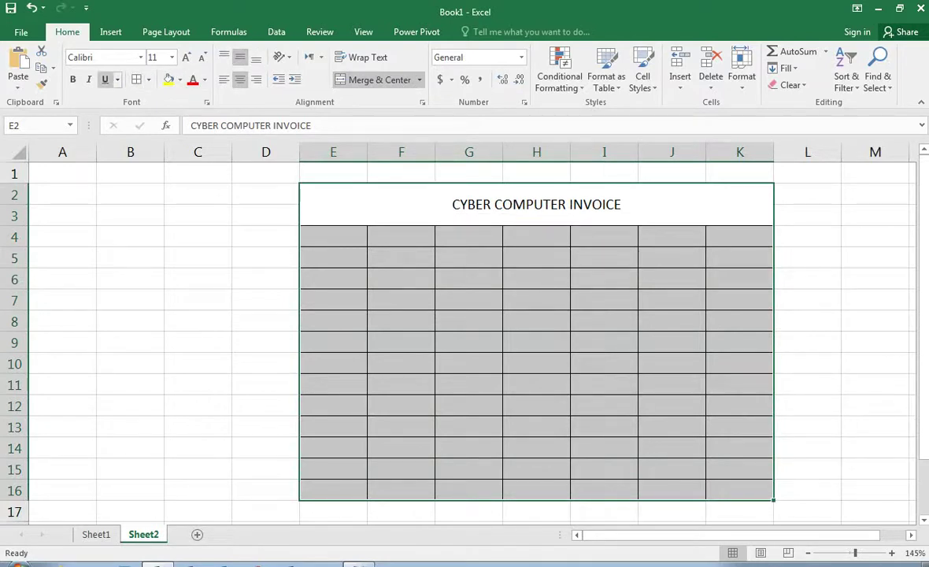
click(72, 79)
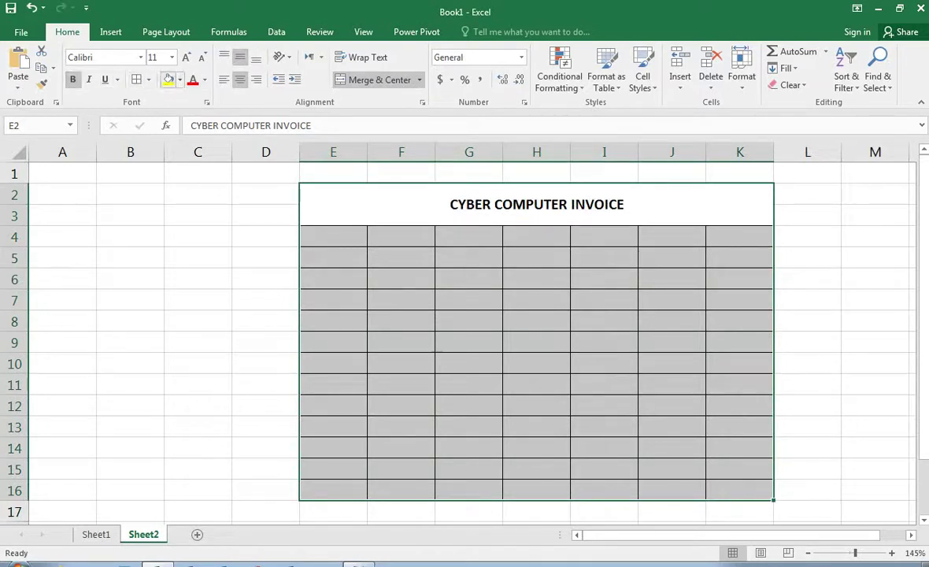
- Enlarge the title "CYBER COMPUTER INVOICE" to font size 16 and fill its cell with light orange
click(472, 204)
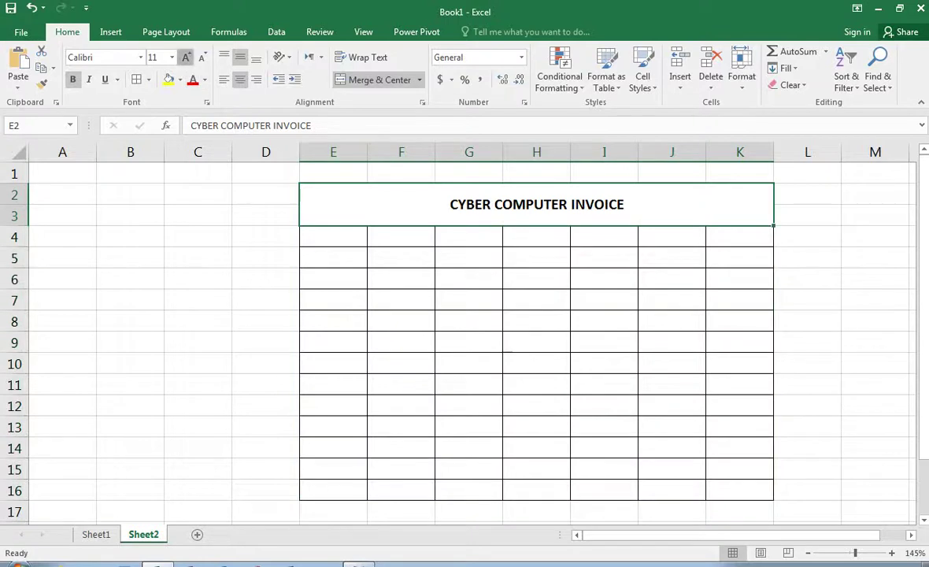
click(186, 58)
click(186, 57)
click(186, 58)
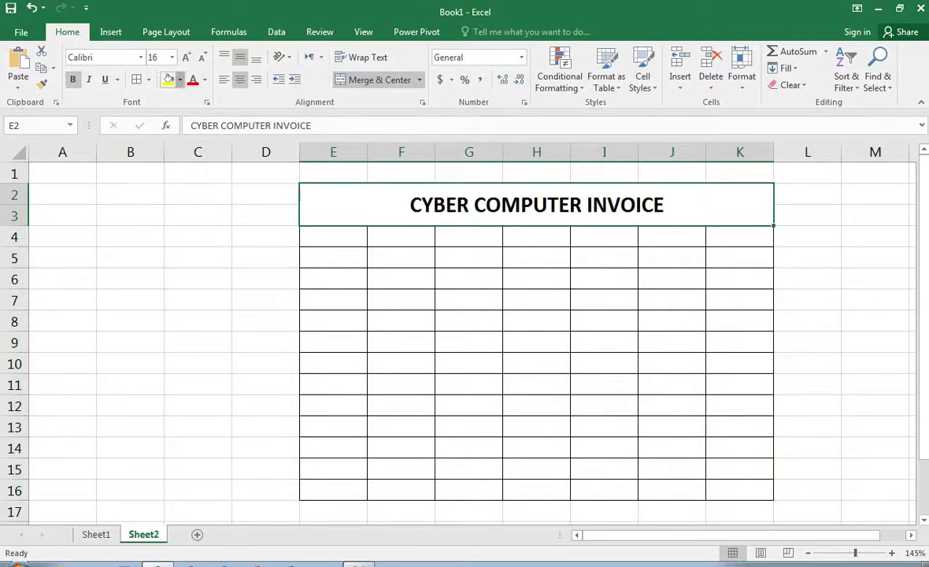
click(167, 78)
click(232, 126)
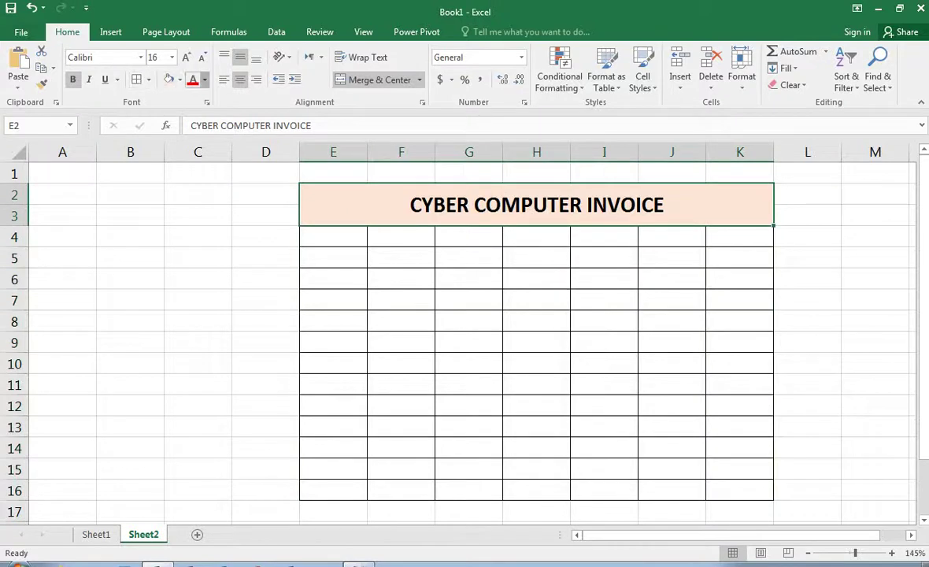
- Color the title text purple and raise its font size to 18
click(204, 80)
click(301, 206)
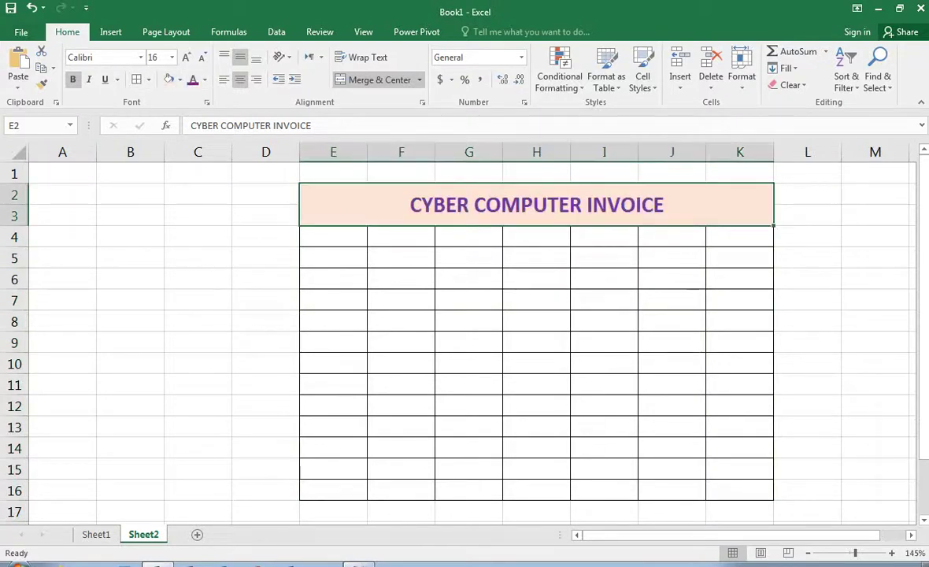
click(185, 57)
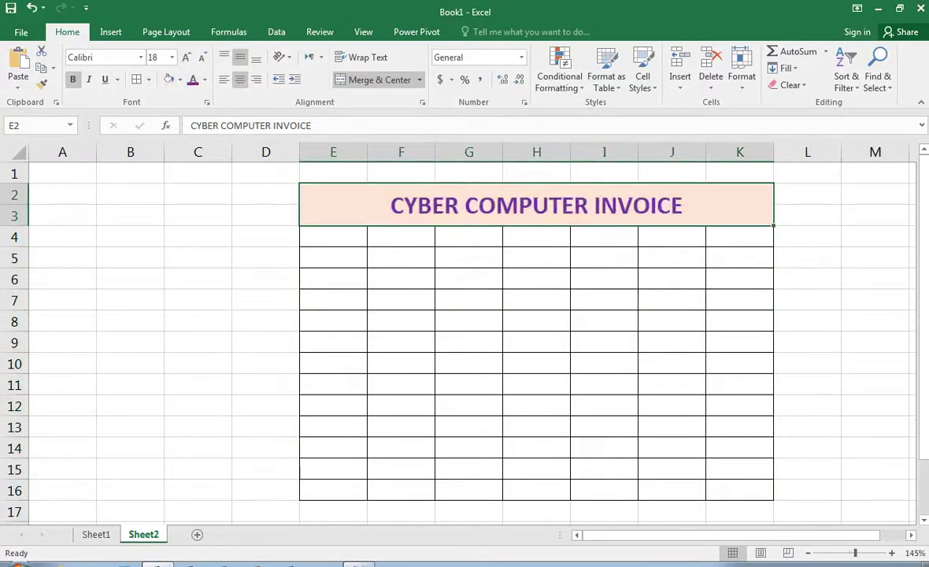
click(468, 279)
drag(333, 237, 604, 237)
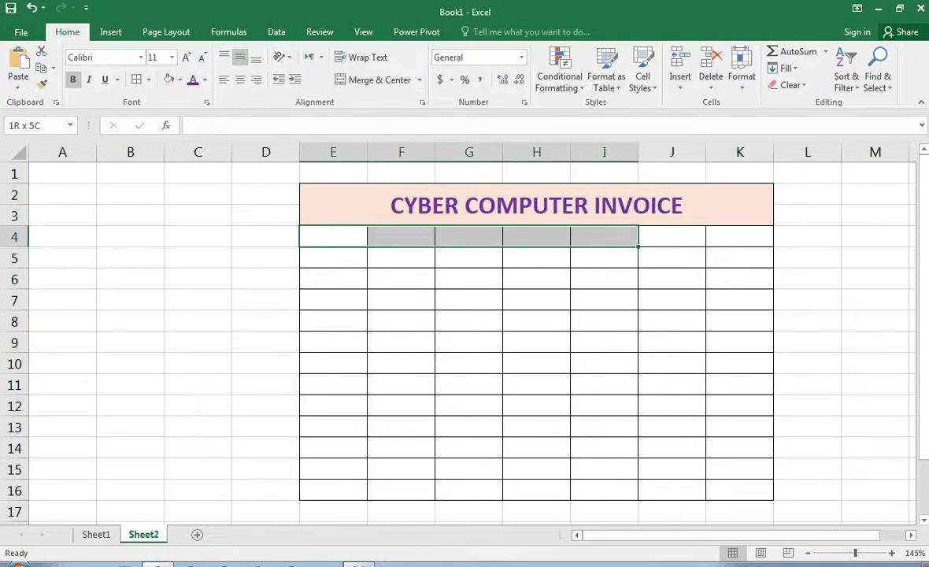
click(537, 278)
- Insert a text box across row 4 from column E to K and extend its upper edge to the title
click(110, 31)
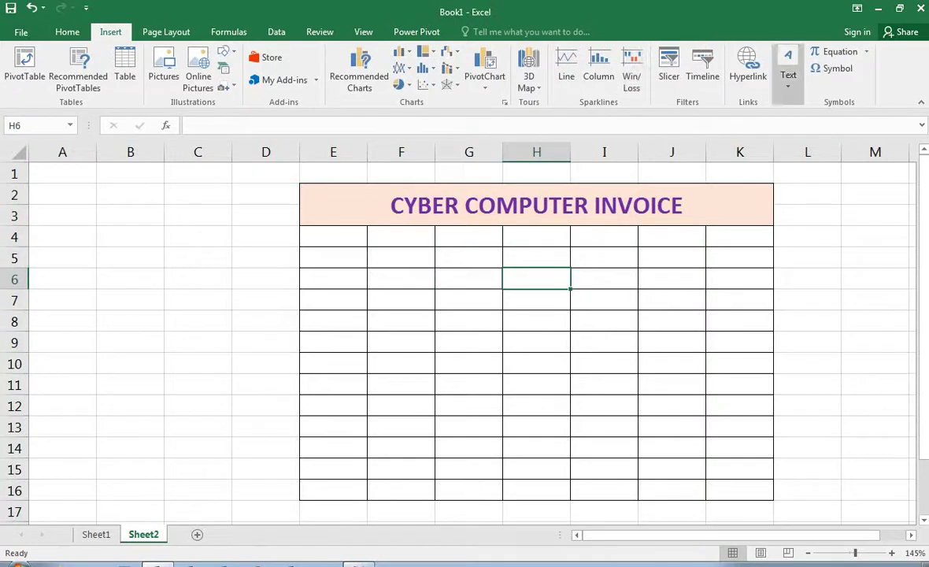
click(790, 136)
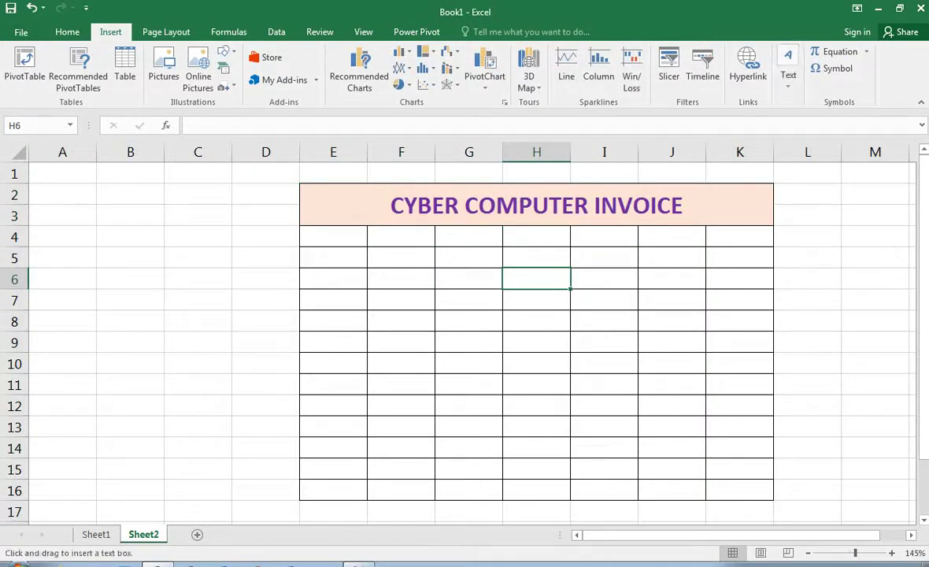
drag(301, 228, 771, 244)
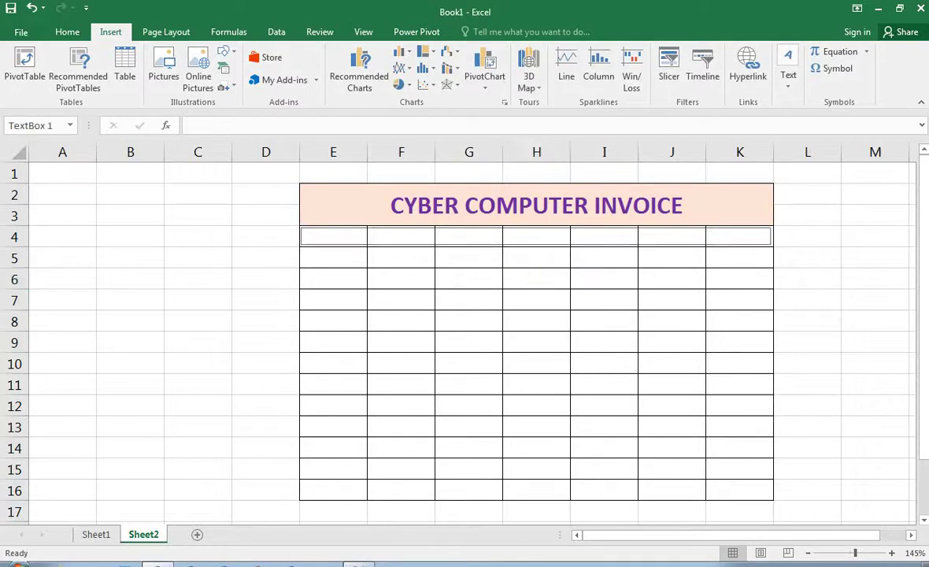
drag(535, 228, 535, 220)
click(310, 235)
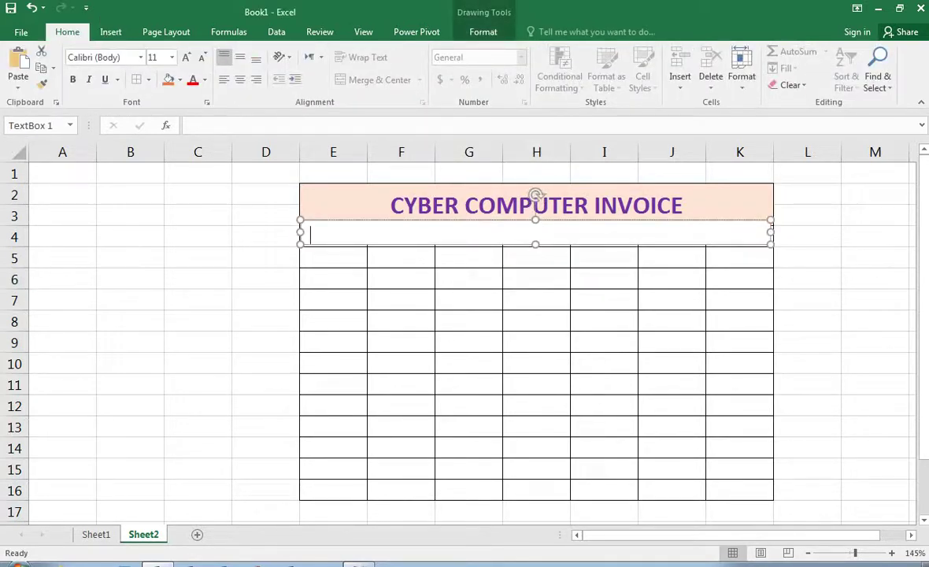
- Enter the blank labels "INVOICE NO____", "COSTOMOR N____" and "DATE_______" on one line in the row 4 text box, leaving a wide gap after the invoice number
text(INVOICE NO)
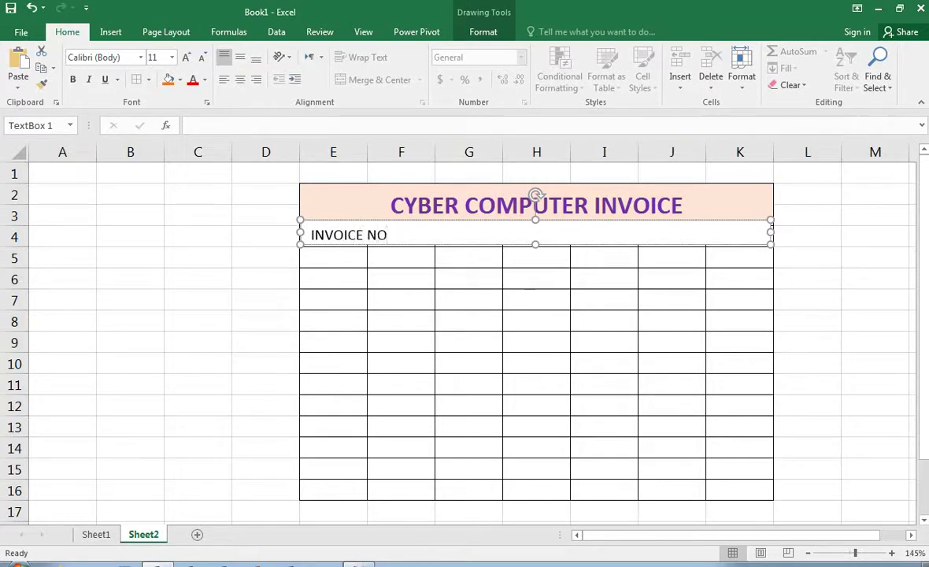
key(BackSpace)
key(BackSpace)
text(NO_____                                            COSMO)
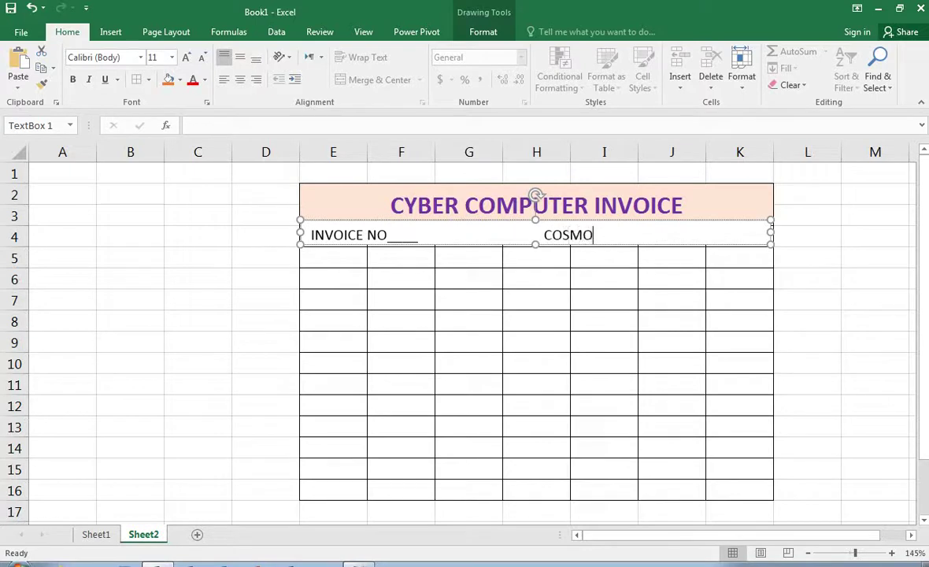
key(BackSpace)
key(BackSpace)
key(BackSpace)
text(STOMOR)
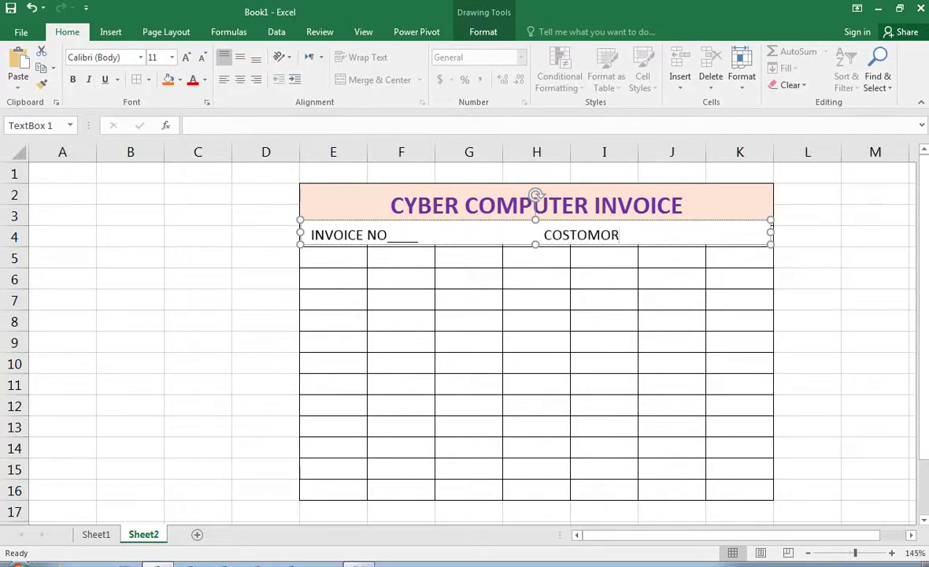
text( N____ DATE)
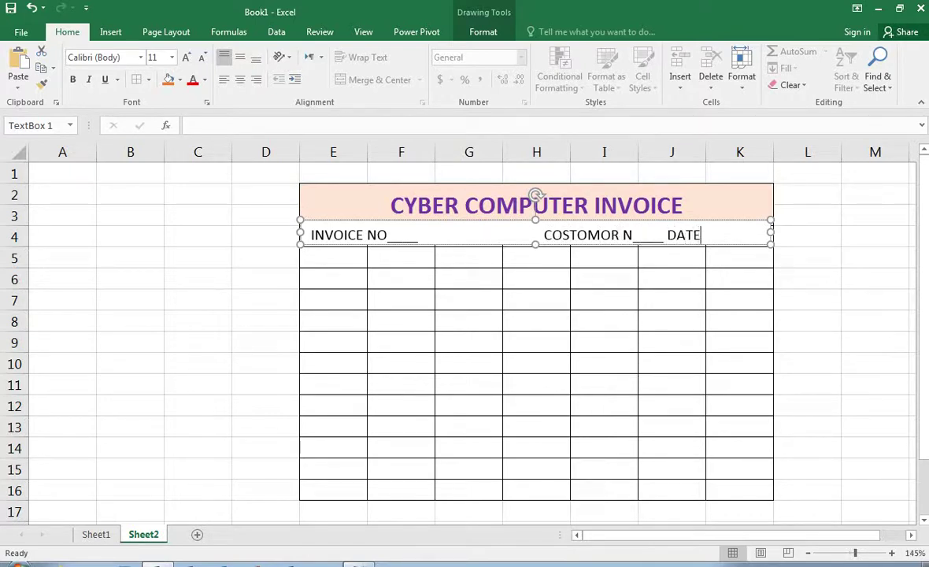
text(_______)
- Narrow the gap before "COSTOMOR N" and widen the spacing before "DATE" in the text box
click(433, 235)
key(BackSpace)
key(BackSpace)
key(BackSpace)
key(BackSpace)
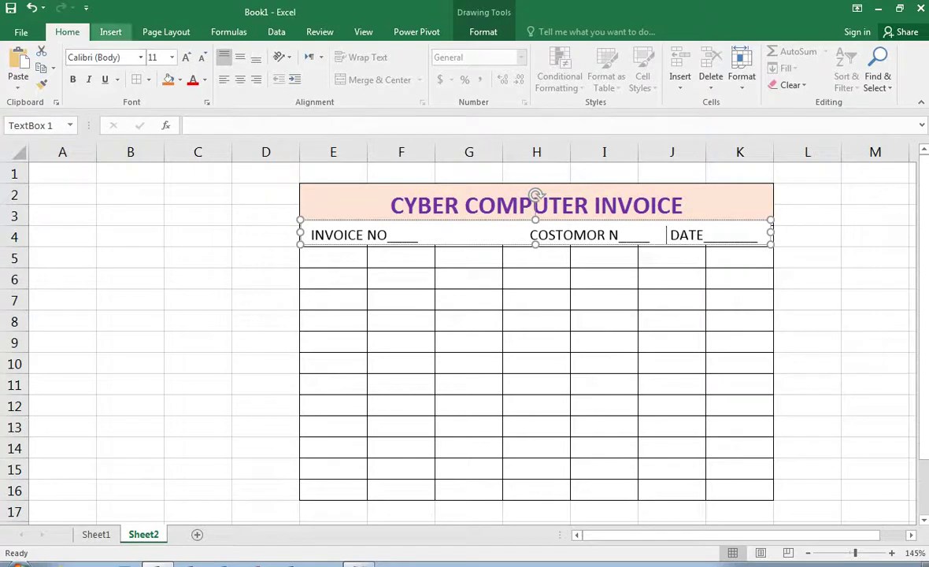
click(110, 32)
click(164, 69)
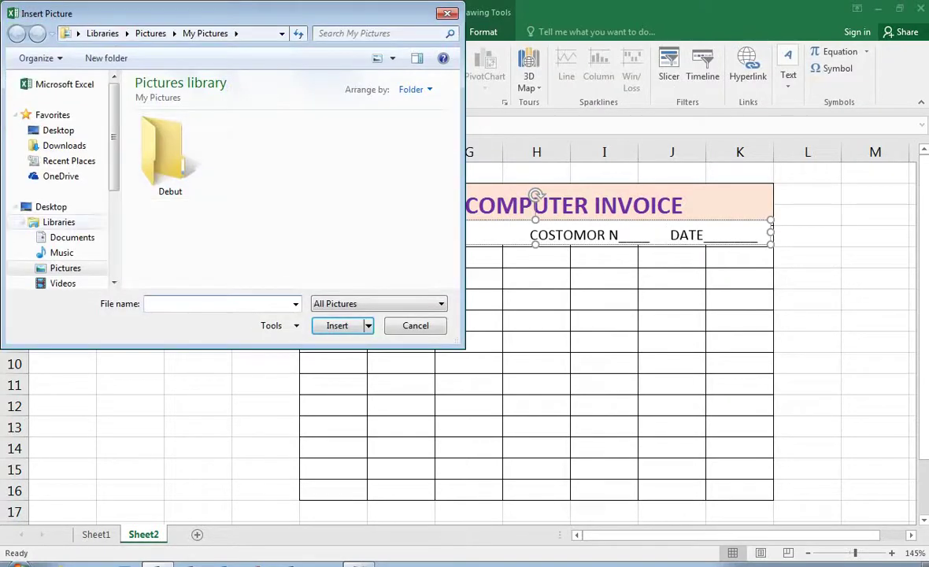
click(65, 268)
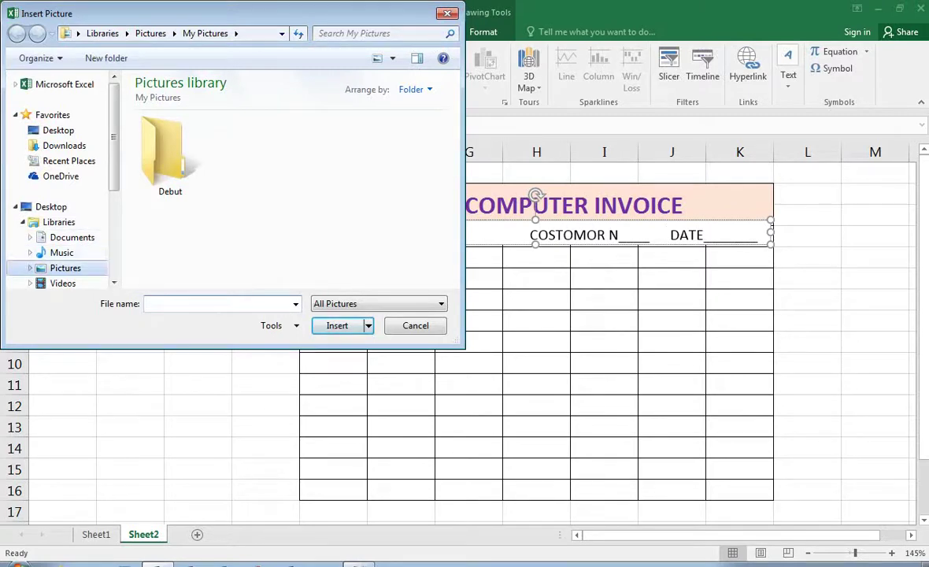
double_click(249, 156)
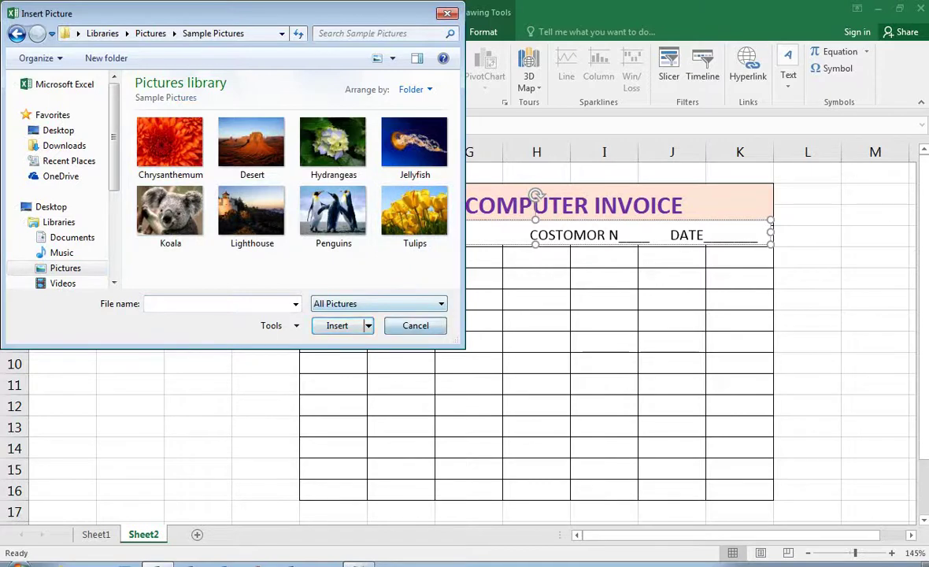
click(414, 325)
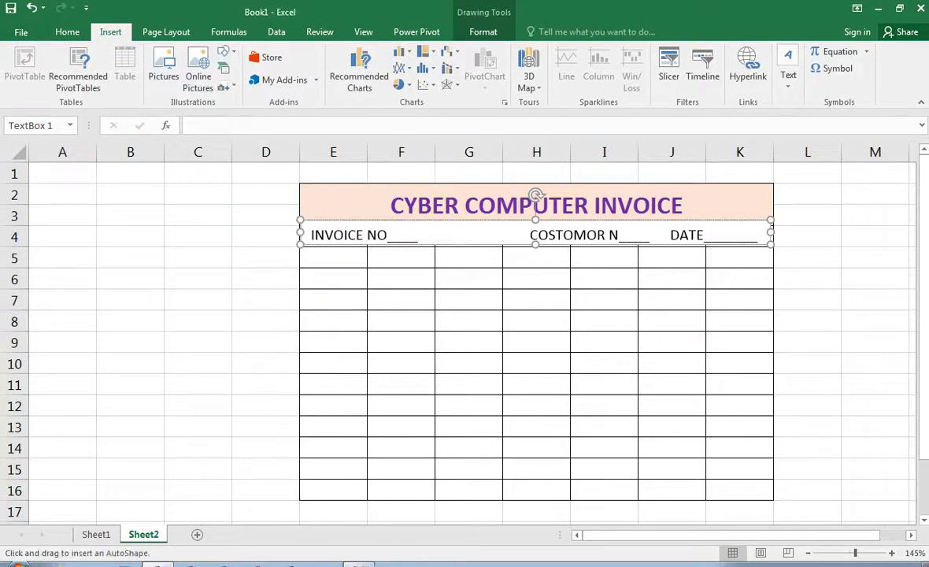
- Draw a yellow 32-point star with a bevel effect, about 0.65" wide and 0.56" high, over column B in rows 5 to 7
drag(92, 244, 162, 302)
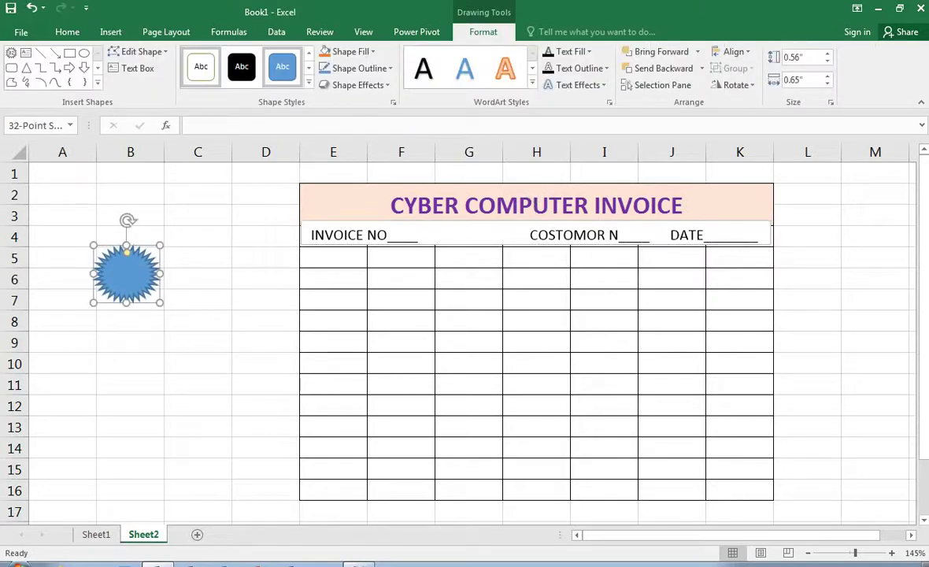
click(345, 51)
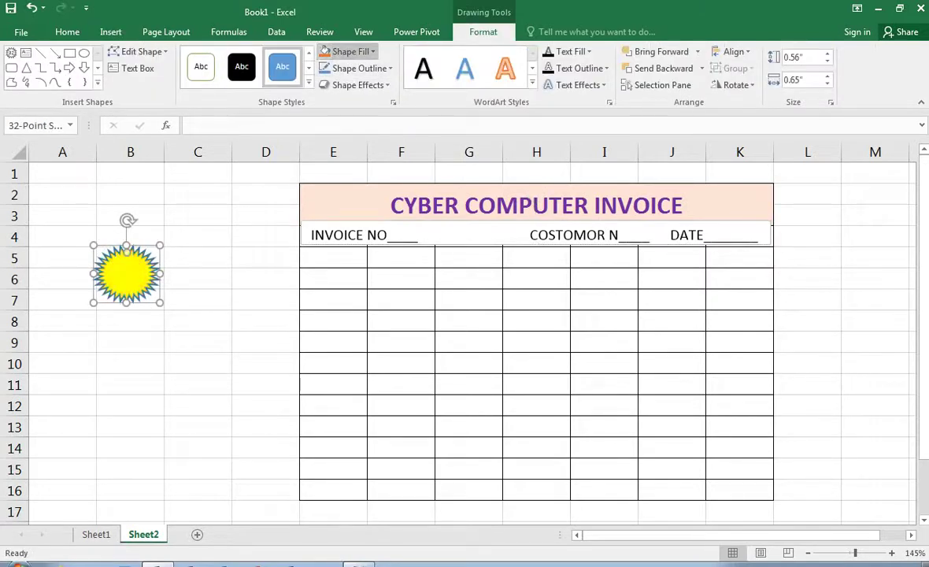
click(370, 177)
click(358, 85)
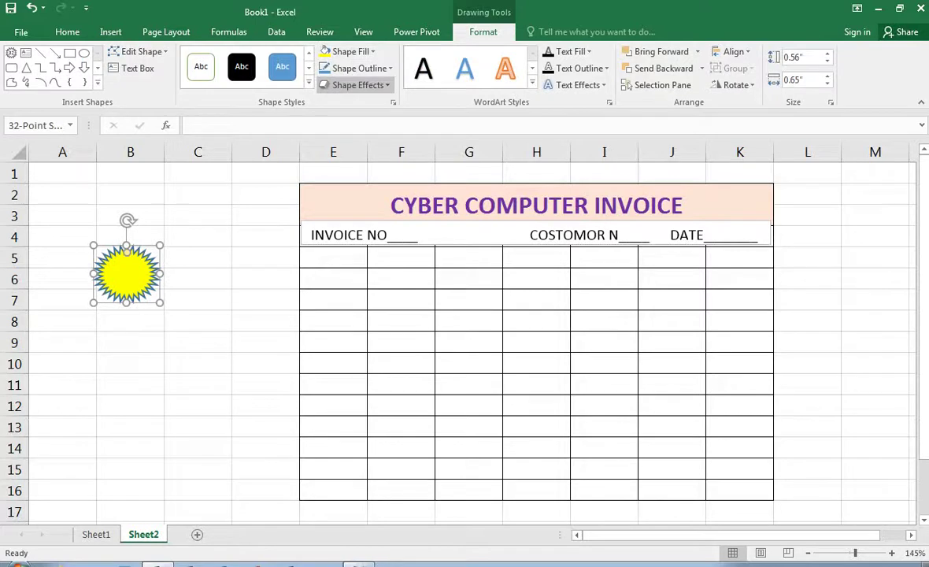
click(451, 324)
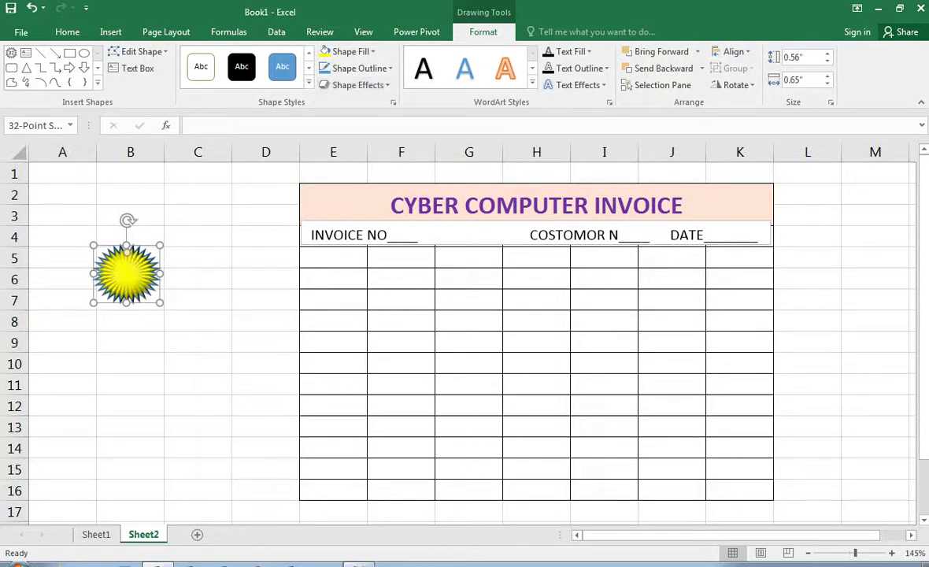
- Place the star as a logo over cell E2 beside the title and shrink it to about 0.27" high by 0.32" wide
drag(127, 273, 212, 205)
drag(246, 234, 323, 203)
drag(199, 255, 199, 240)
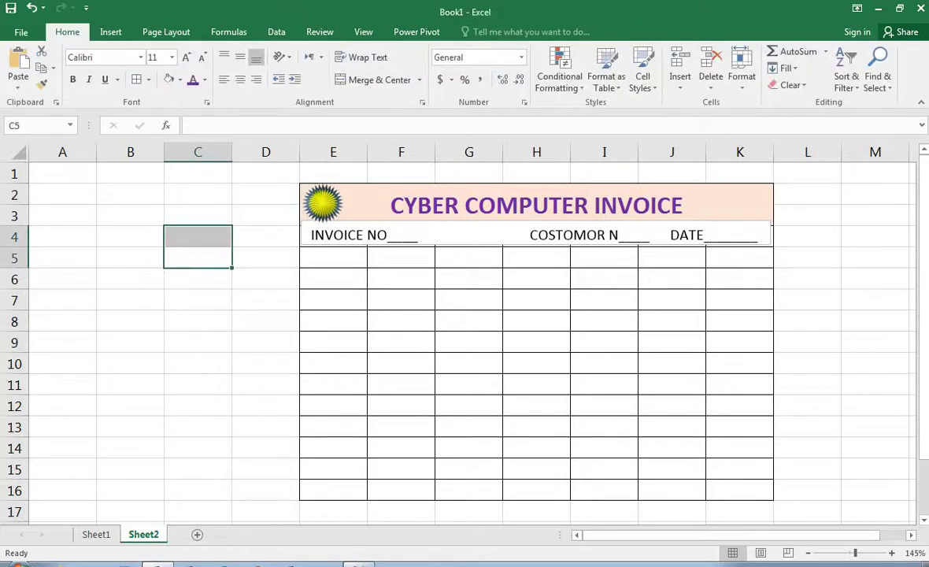
click(323, 203)
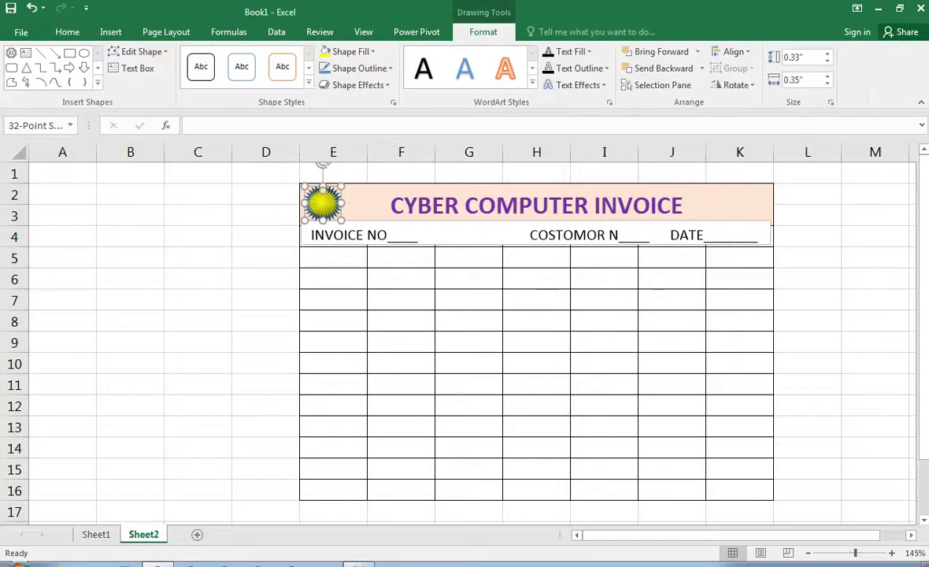
drag(305, 220, 307, 214)
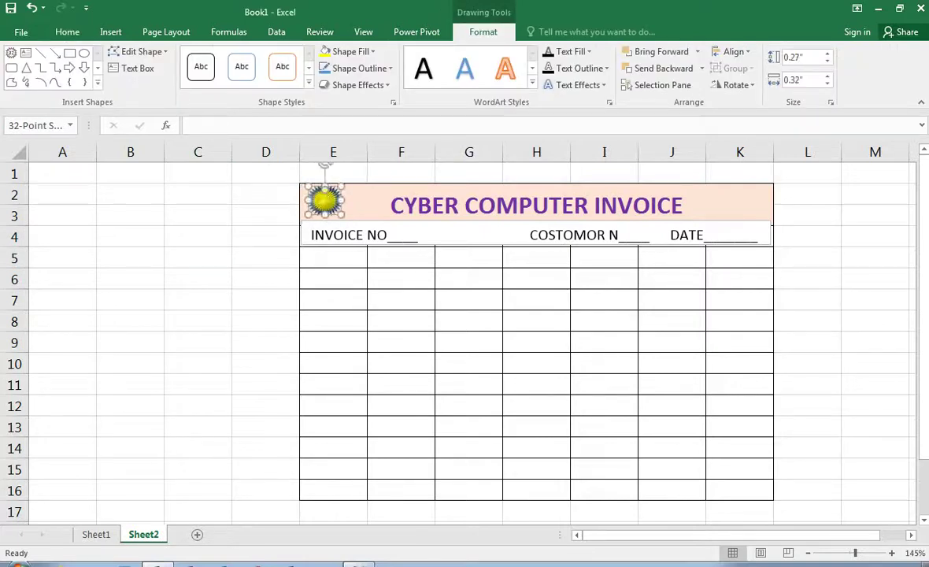
key(Down)
key(Down)
key(Down)
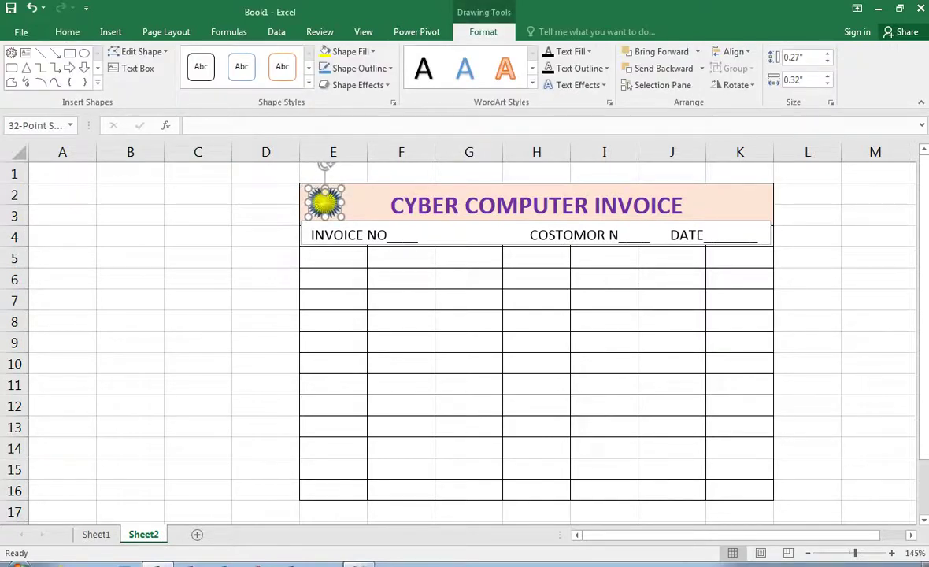
click(266, 235)
- Give the invoice details text box a bevel effect and a gold fill
click(410, 235)
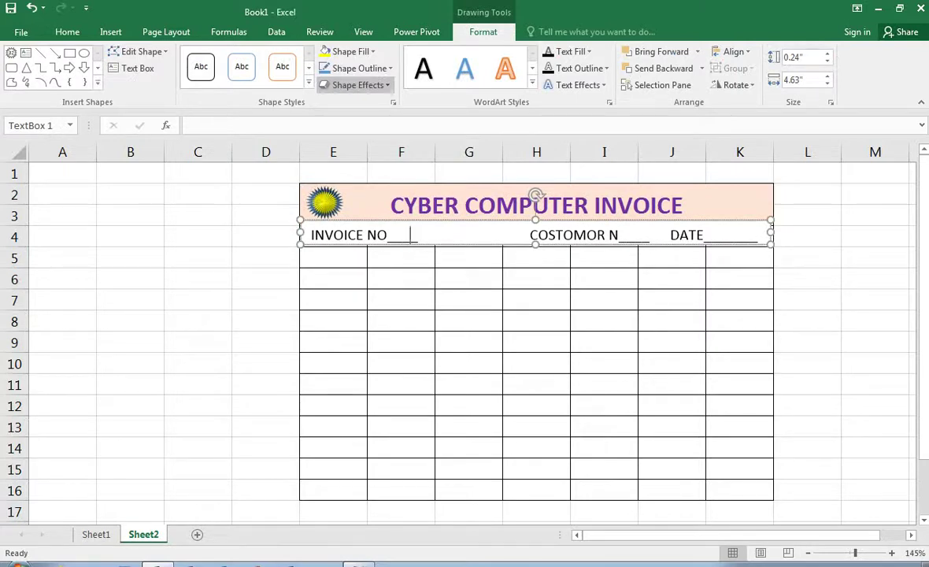
click(586, 365)
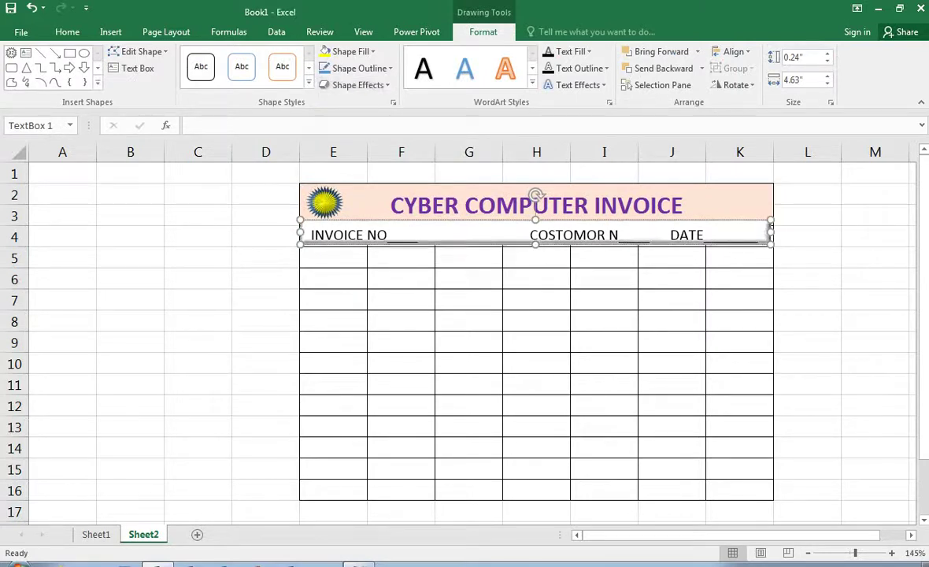
click(346, 51)
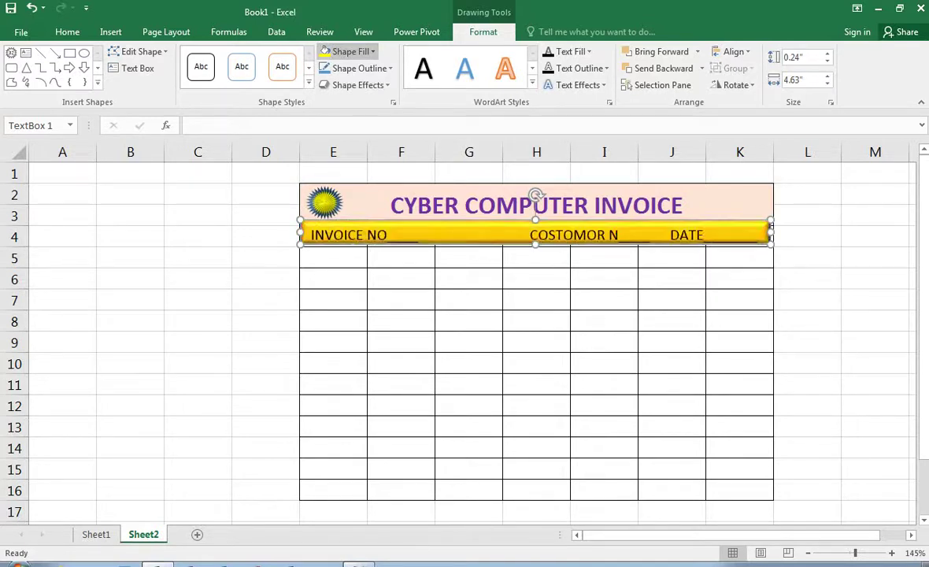
key(ctrl+z)
click(536, 342)
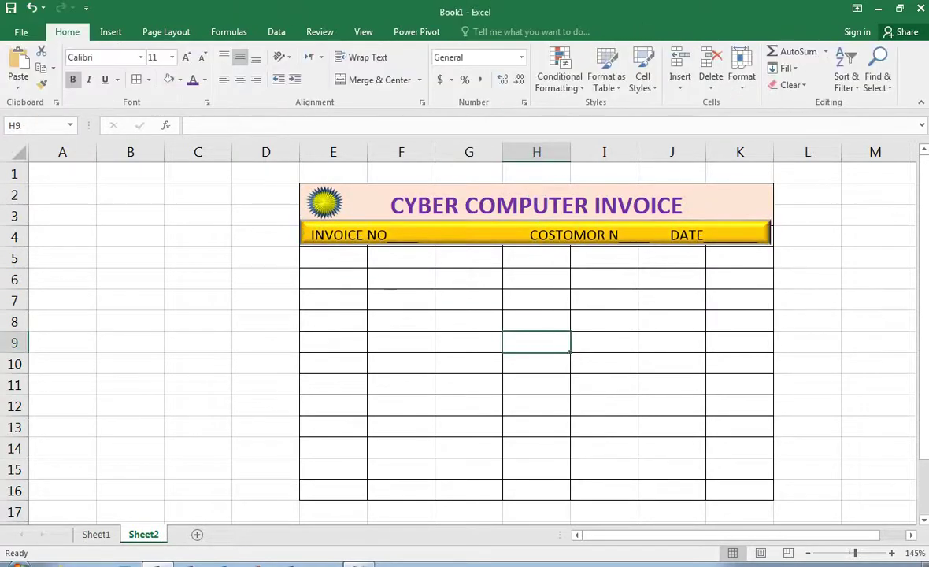
- Fill the table range E5:K16 with light blue
drag(333, 257, 739, 489)
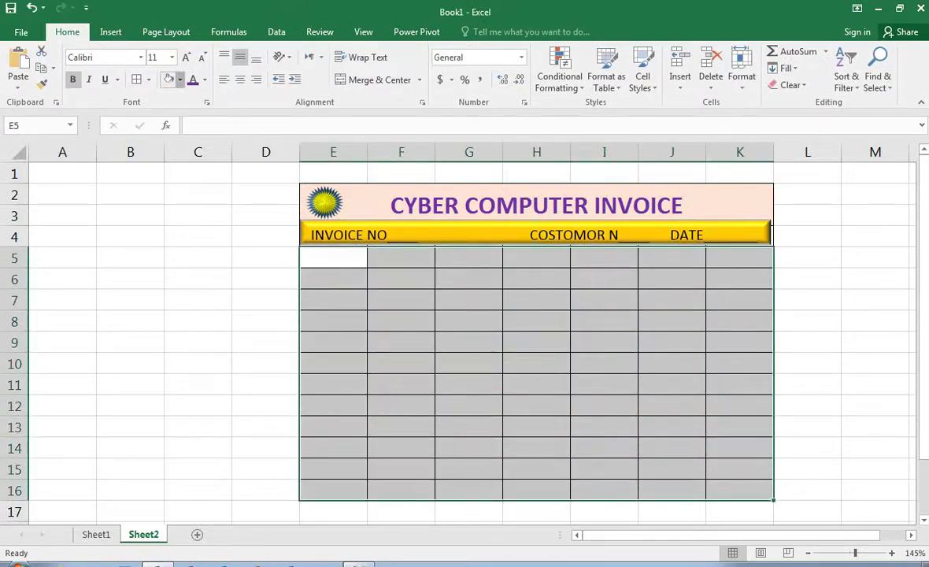
click(169, 79)
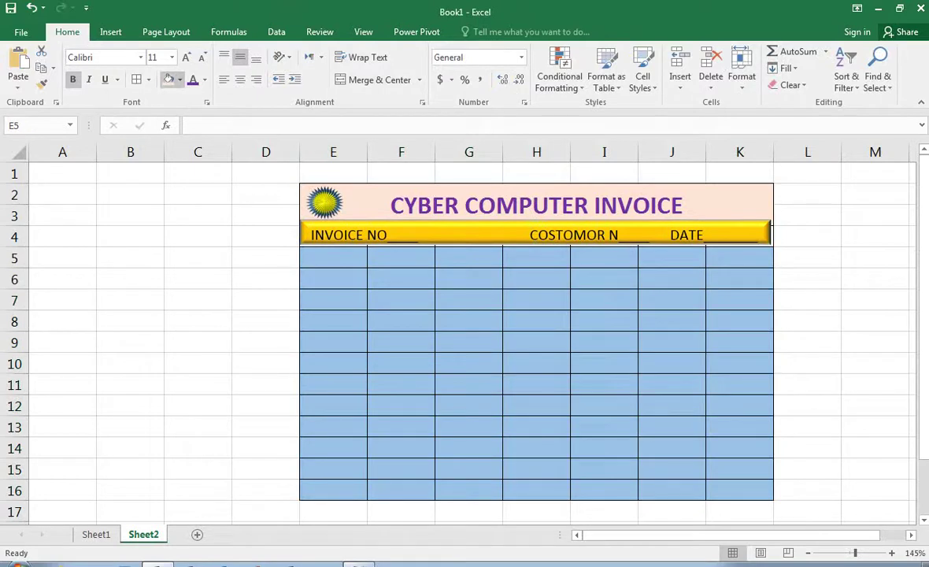
click(218, 148)
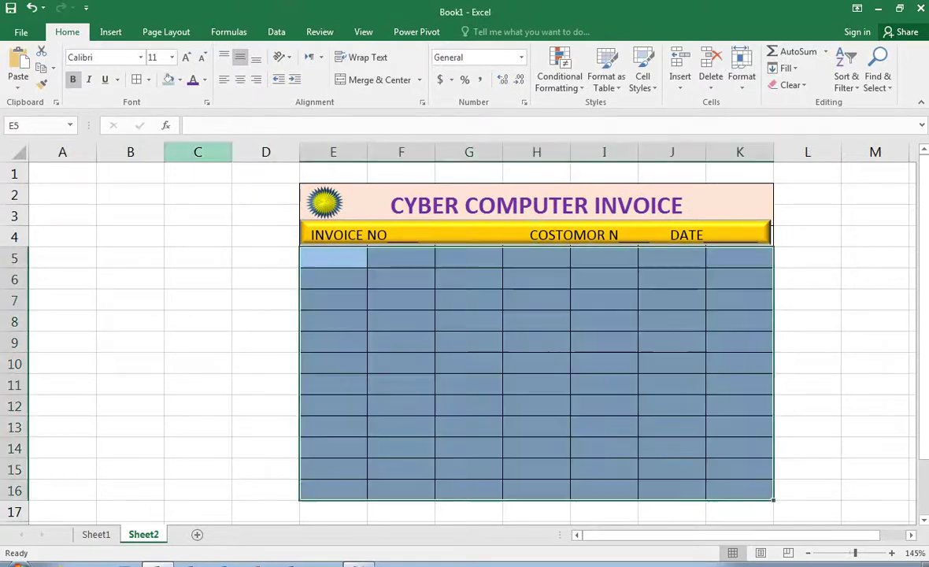
- Change the fill of the "CYBER COMPUTER INVOICE" title cell to light green
click(382, 205)
click(180, 79)
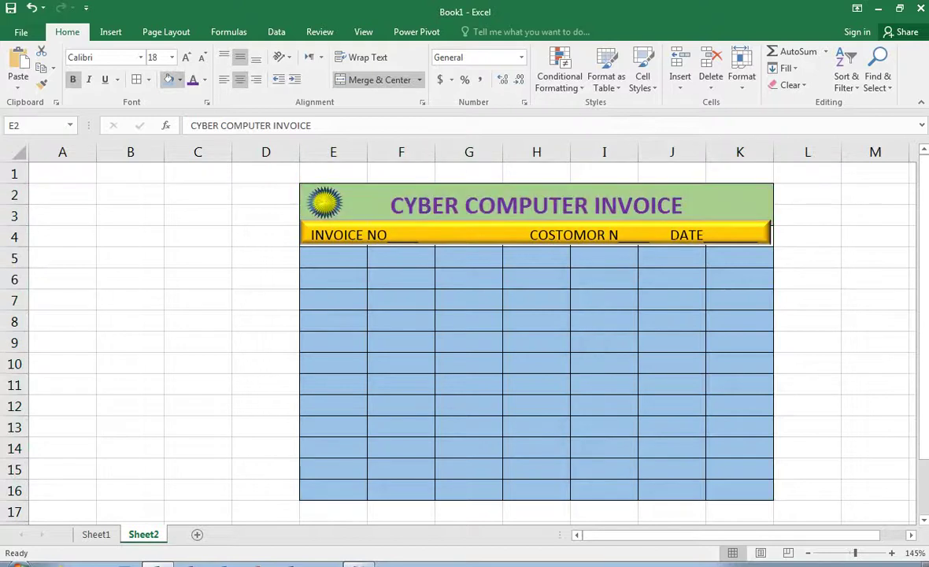
click(276, 148)
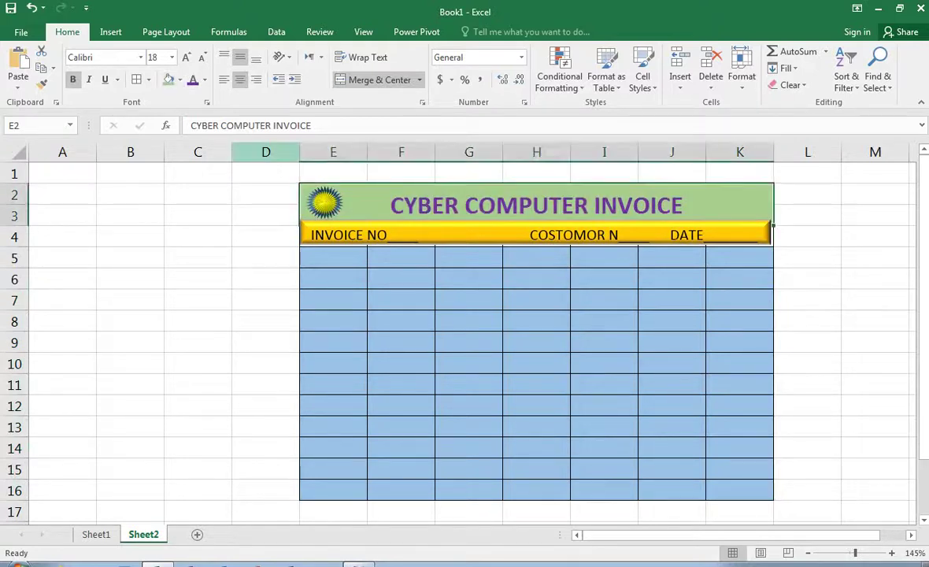
click(536, 363)
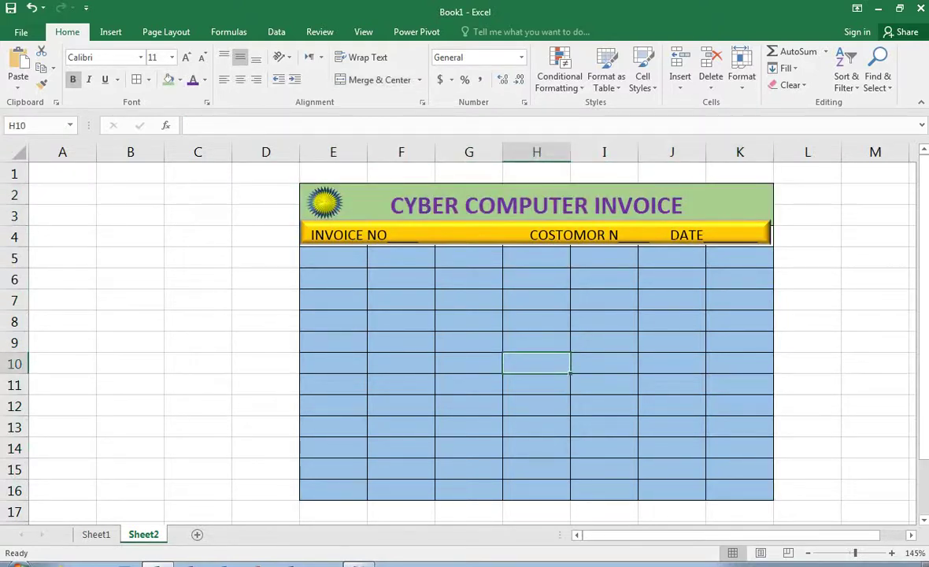
- Extend the lower edge of the gold text box slightly to the top of row 5
click(535, 222)
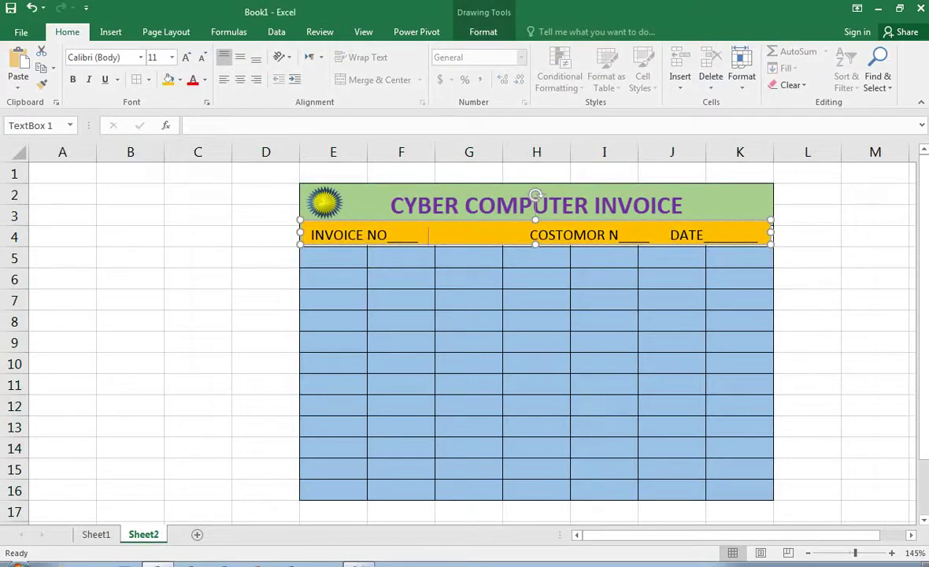
key(Escape)
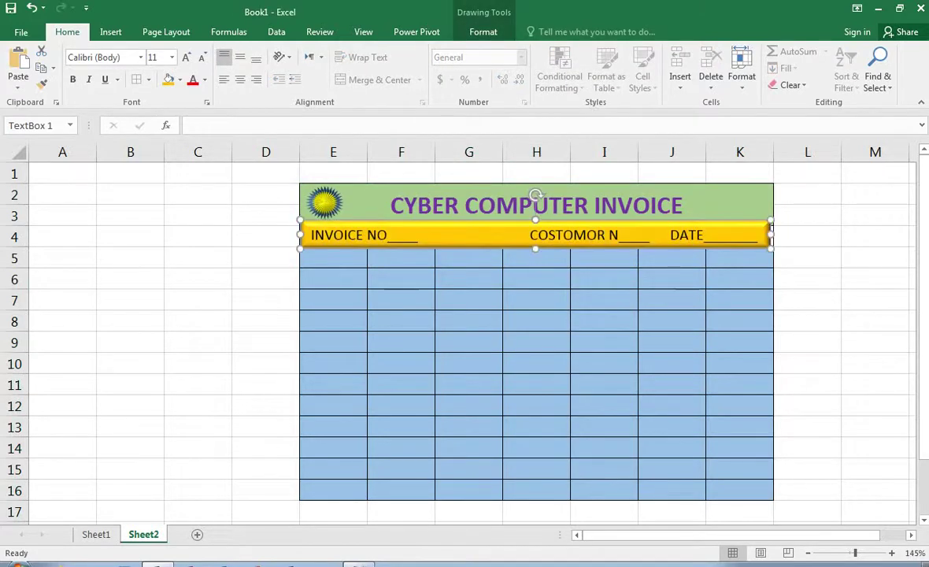
click(875, 278)
- Enter the column heading "S/NO" in cell E5
click(333, 259)
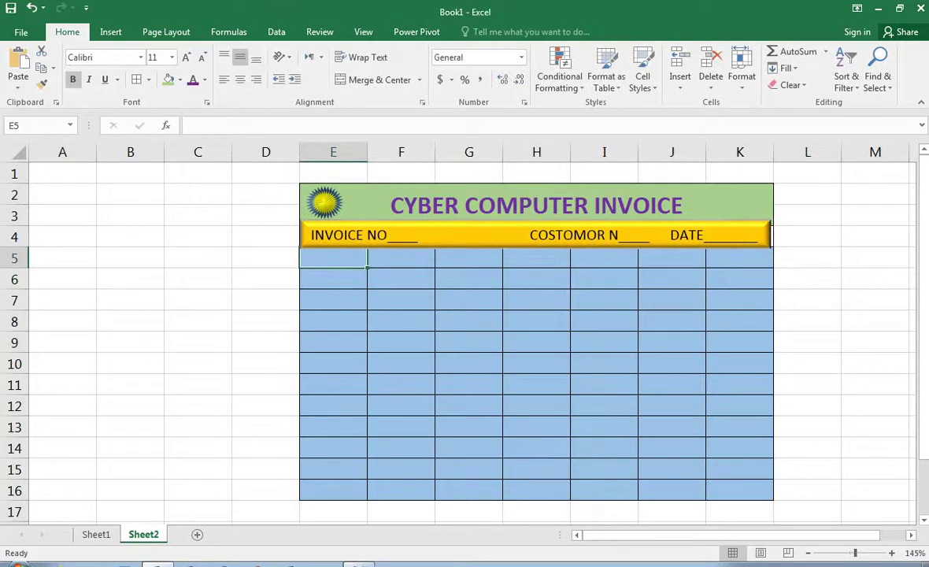
text(S)
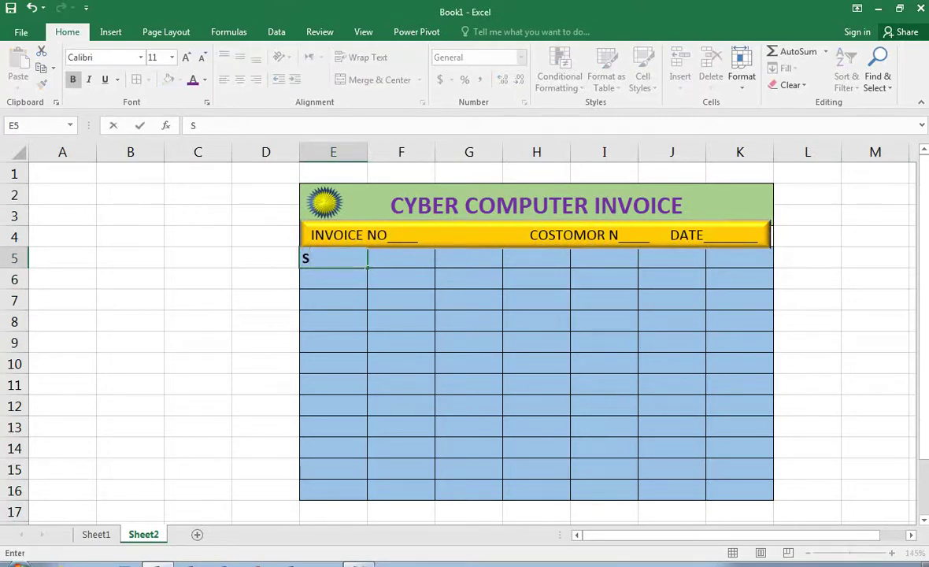
text(/NLO)
key(BackSpace)
key(BackSpace)
text(O)
key(Tab)
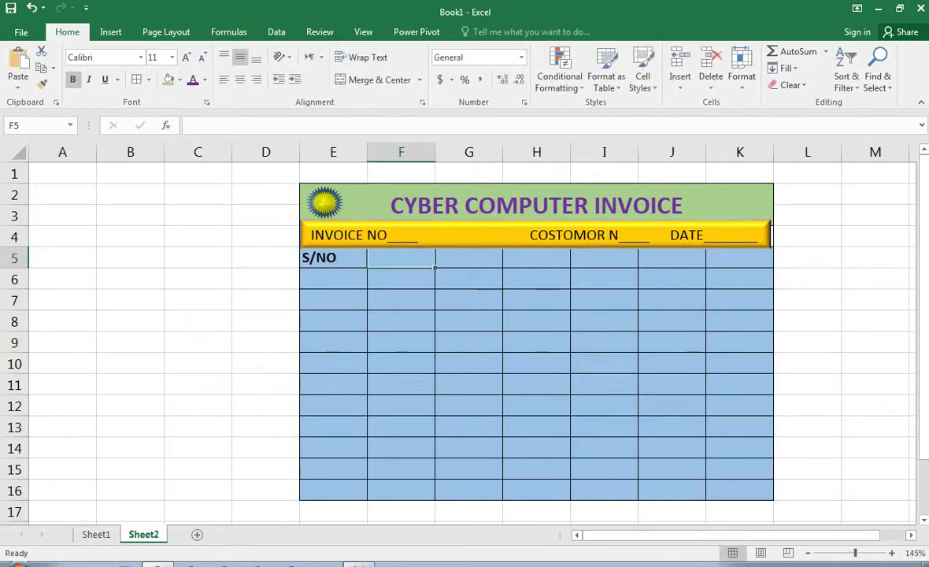
- Enter the column heading "ITEMS" in cell F5
key(Down)
key(Down)
key(Up)
key(Up)
text(ITEMS)
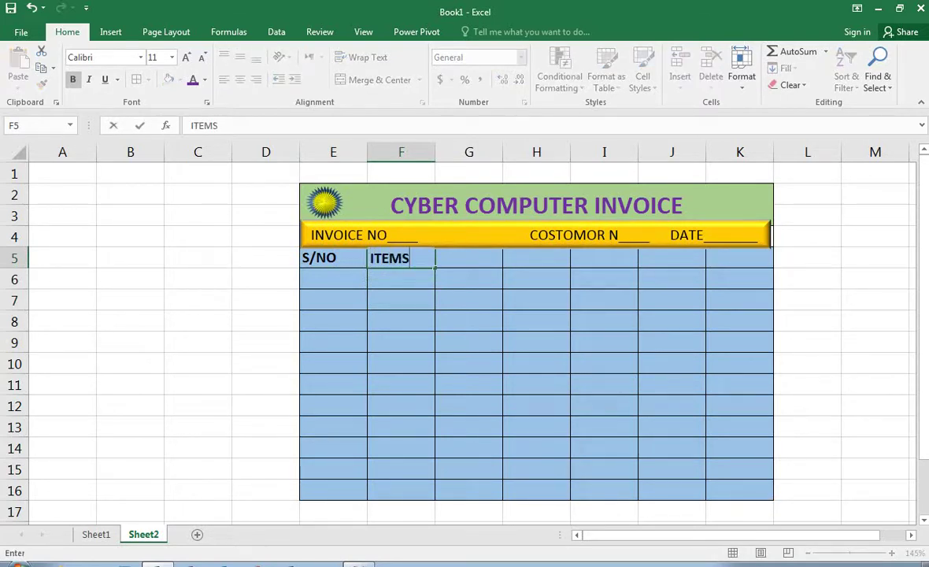
key(Tab)
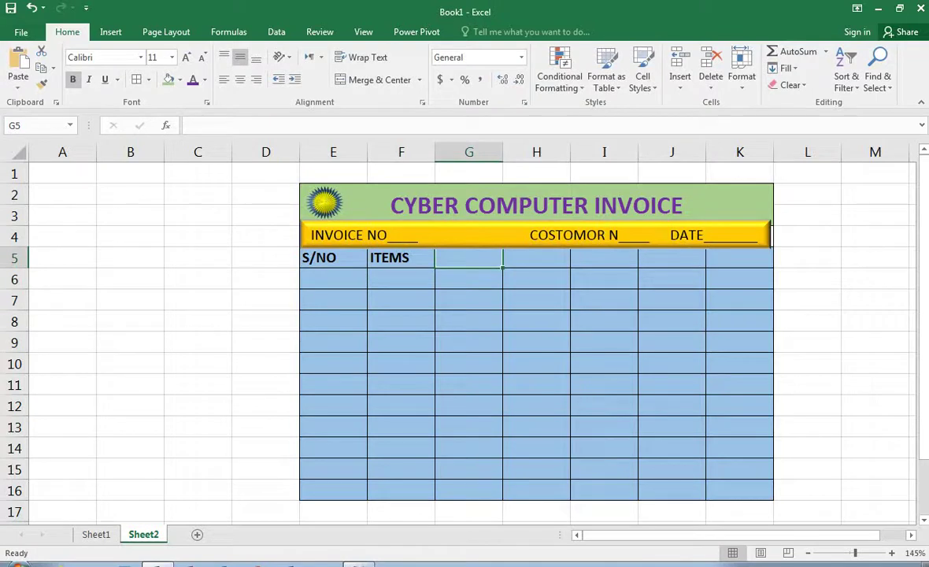
- Merge columns G and H across in each of rows 5 to 16 and enter the heading "DESCRIPTION" in G5
drag(468, 257, 536, 491)
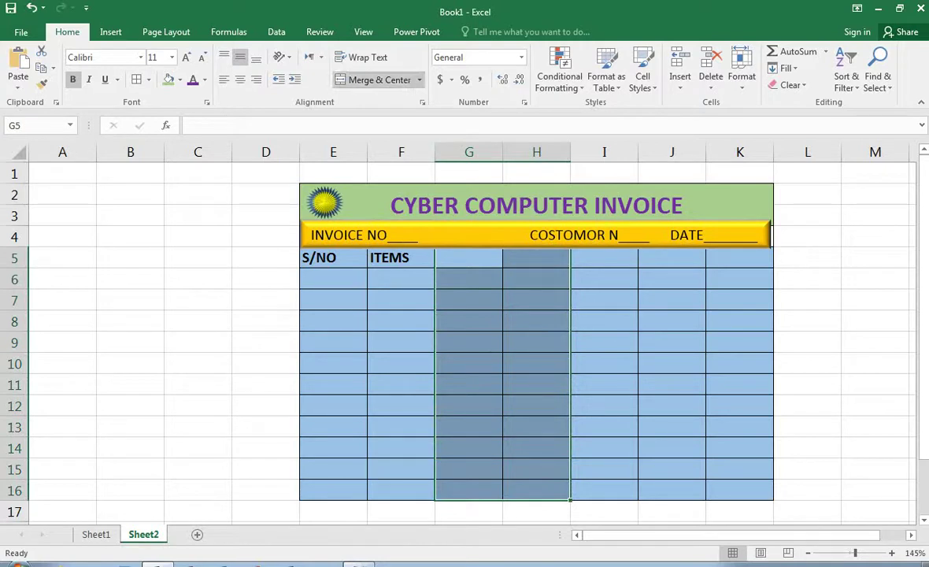
click(371, 113)
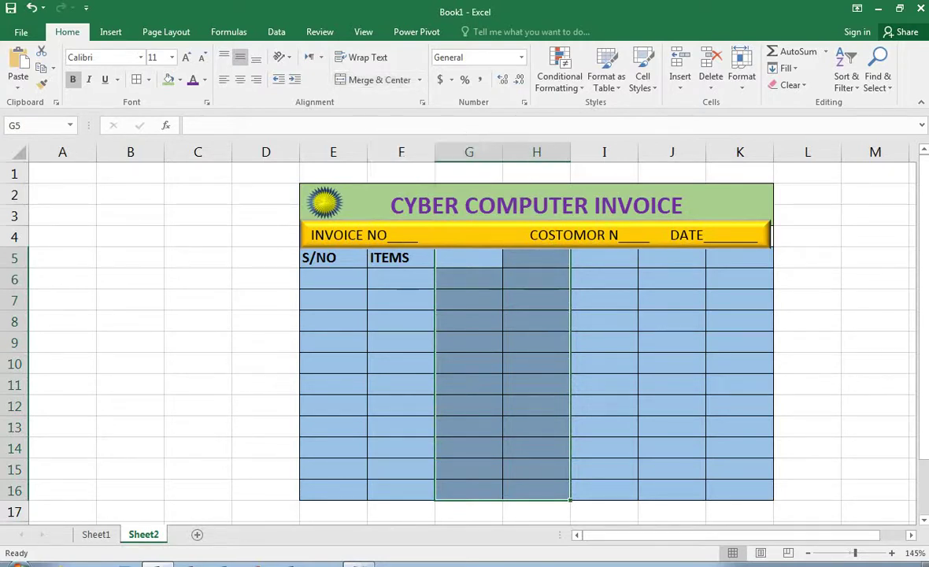
click(503, 257)
text(DE)
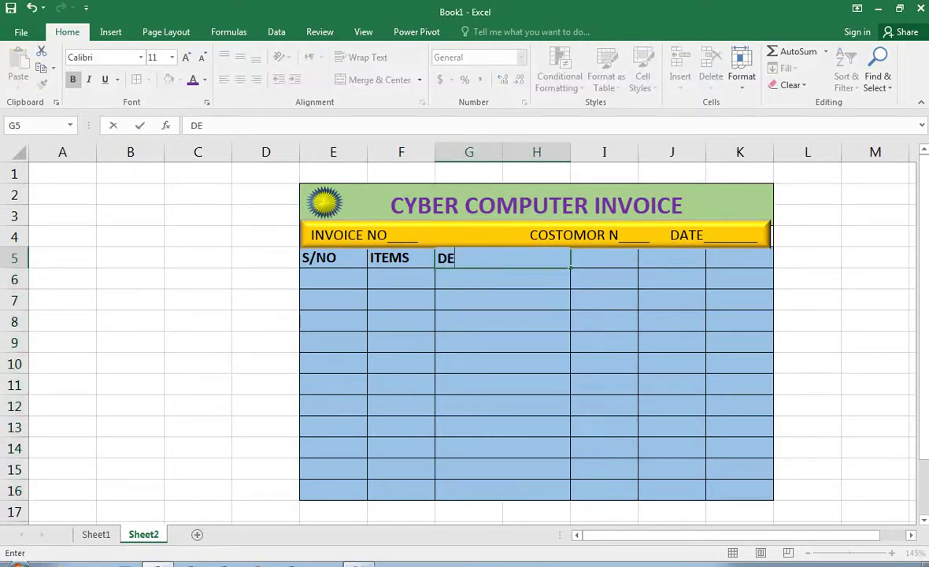
text(SCRIPTION)
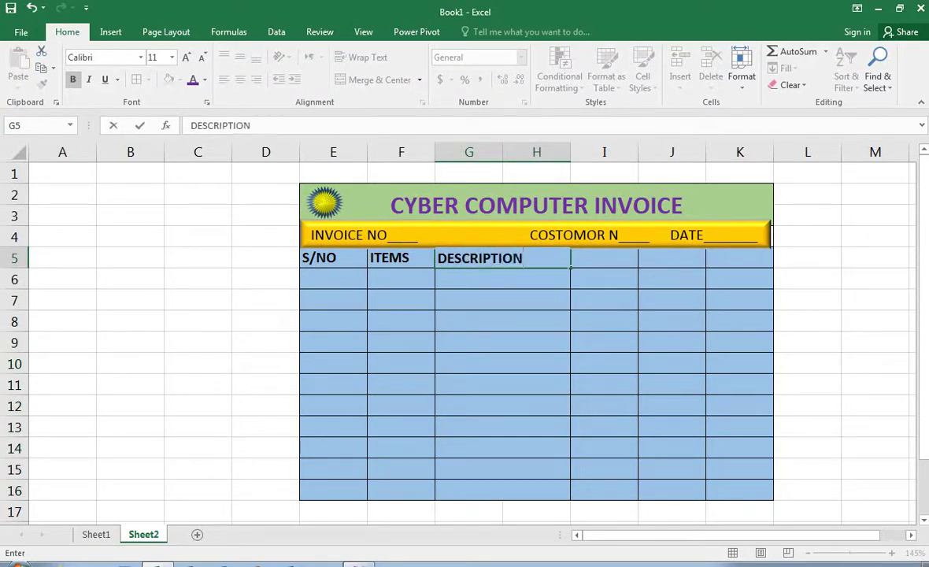
key(Return)
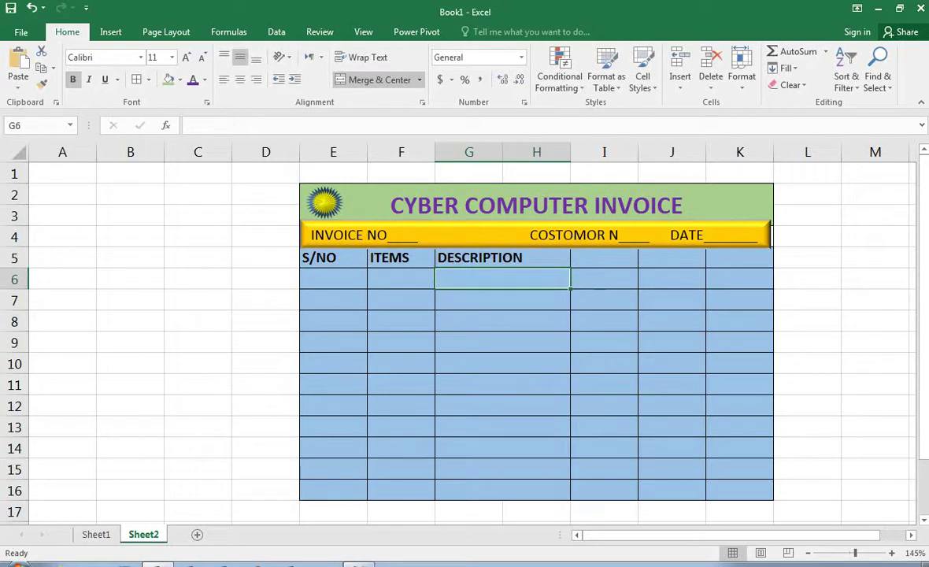
- Center the "DESCRIPTION" heading horizontally in its merged cell
click(502, 268)
click(502, 258)
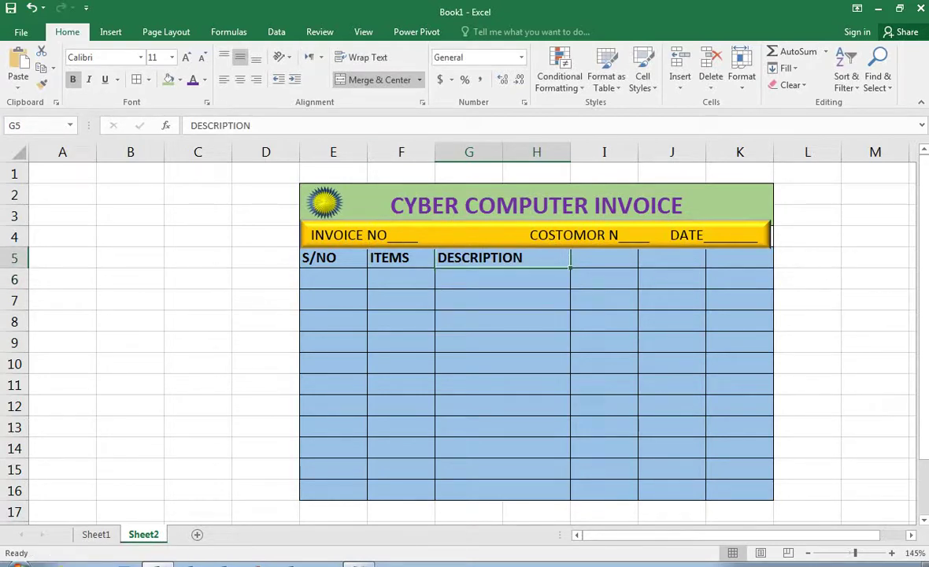
click(239, 79)
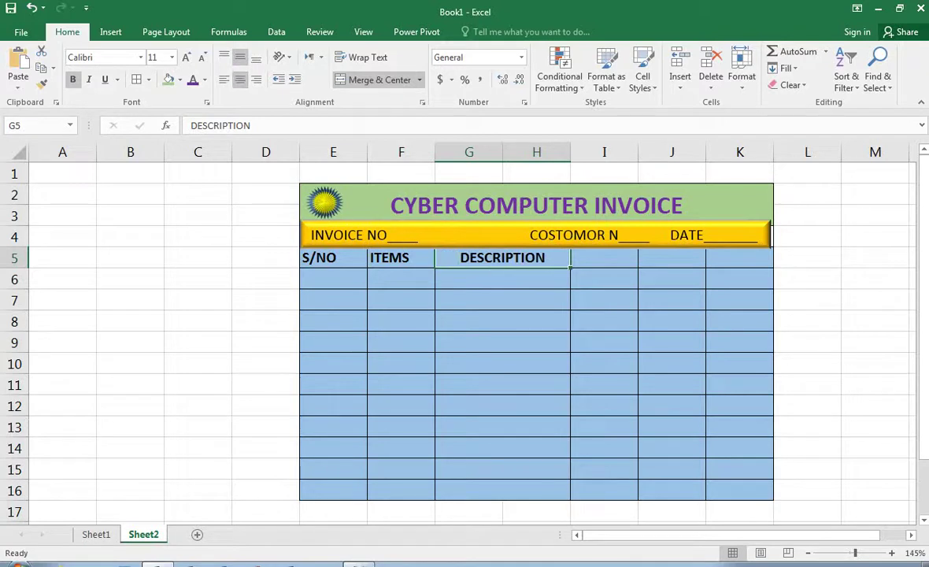
click(502, 343)
- Enter the column headings "U PRICE" in I5, "QTY" in J5 and "TOTAL" in K5
click(604, 258)
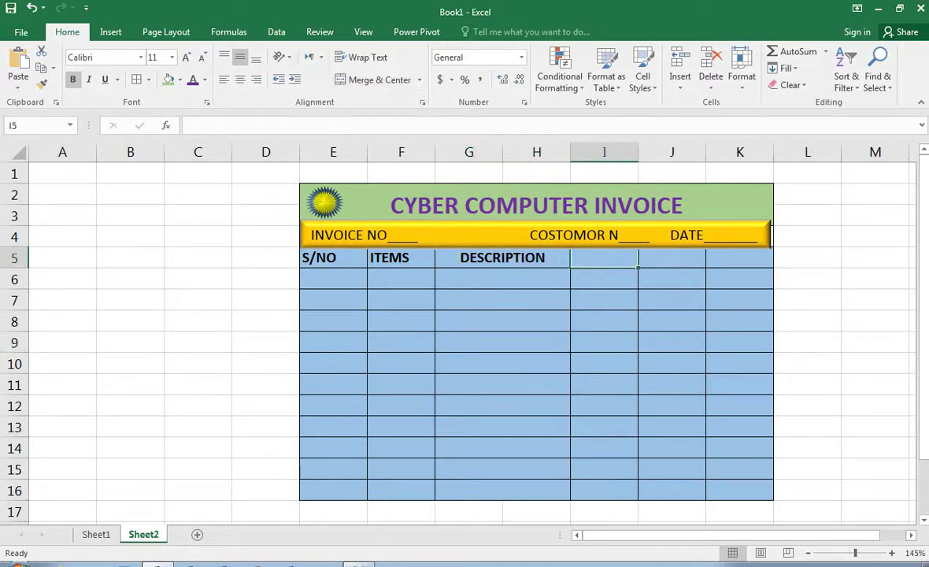
text(P)
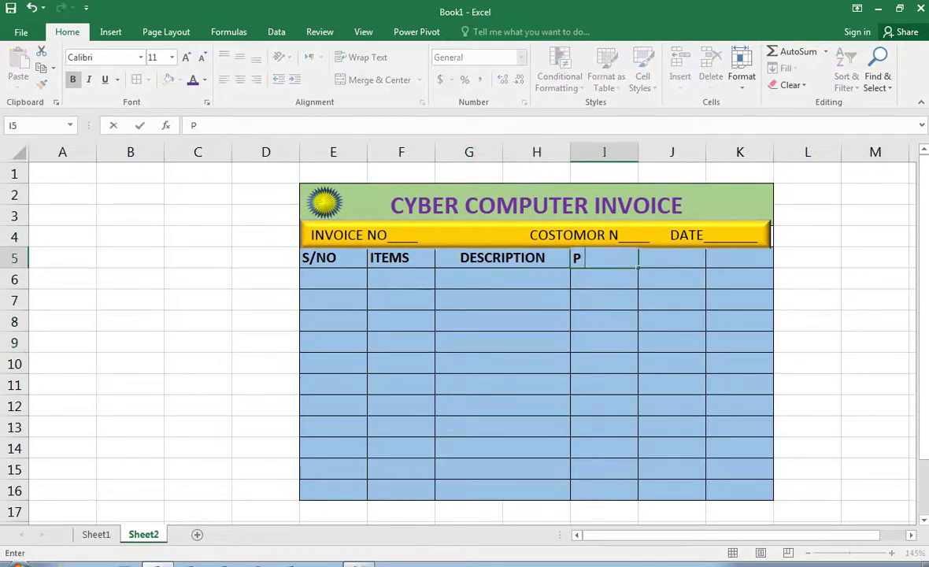
key(BackSpace)
text(U PRICE)
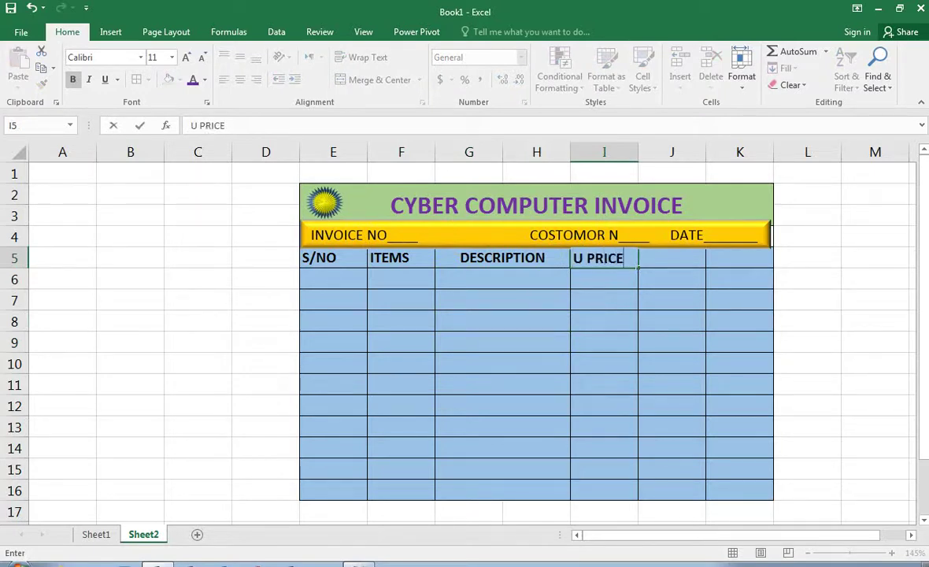
key(Tab)
text(QTY)
key(Tab)
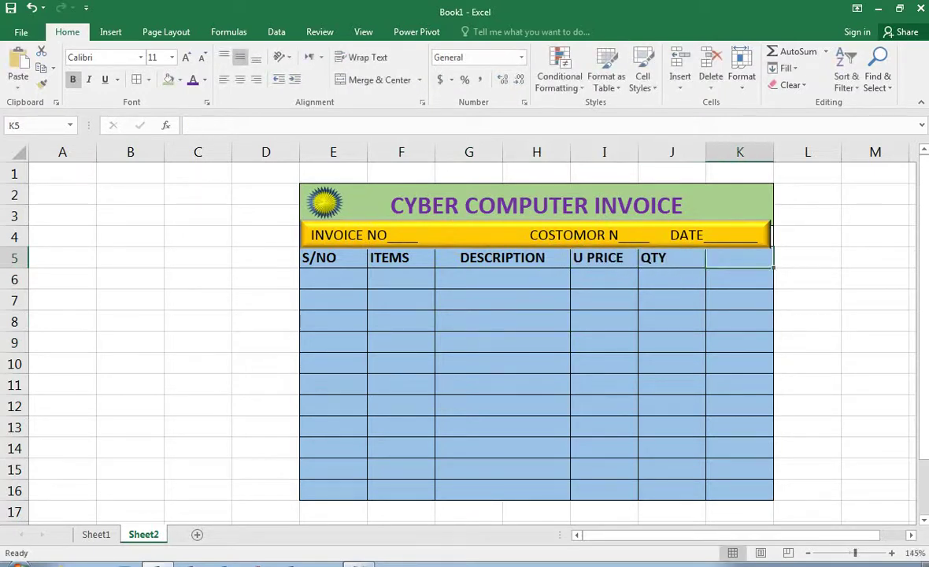
text(TOTAL)
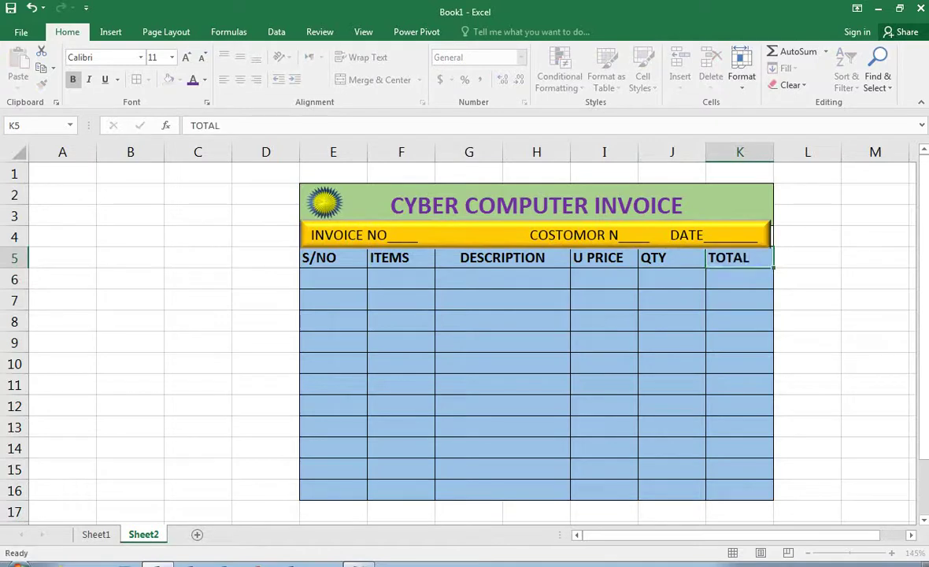
key(Return)
- Apply all borders to the cells E17:K20 directly below the item table
scroll(465, 330, right, 1)
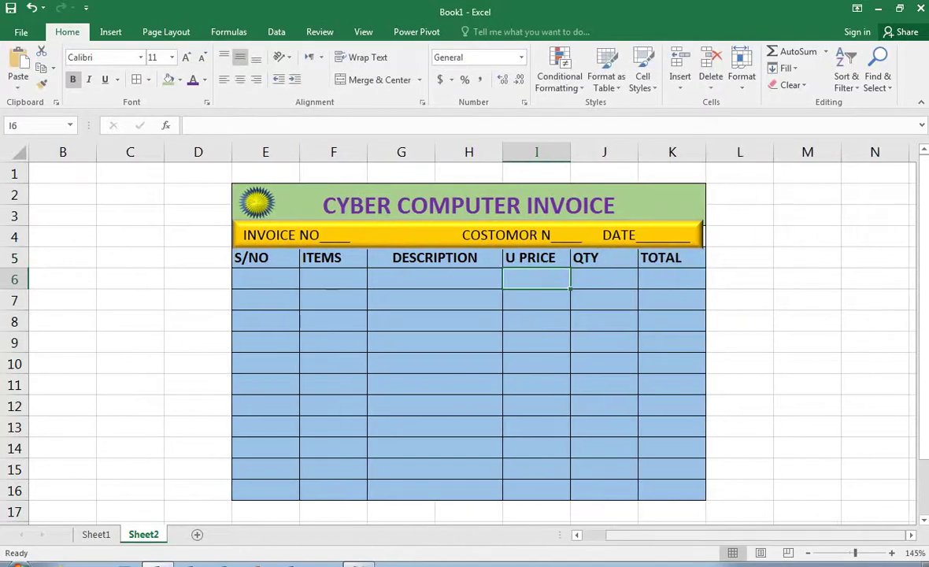
click(910, 536)
click(468, 489)
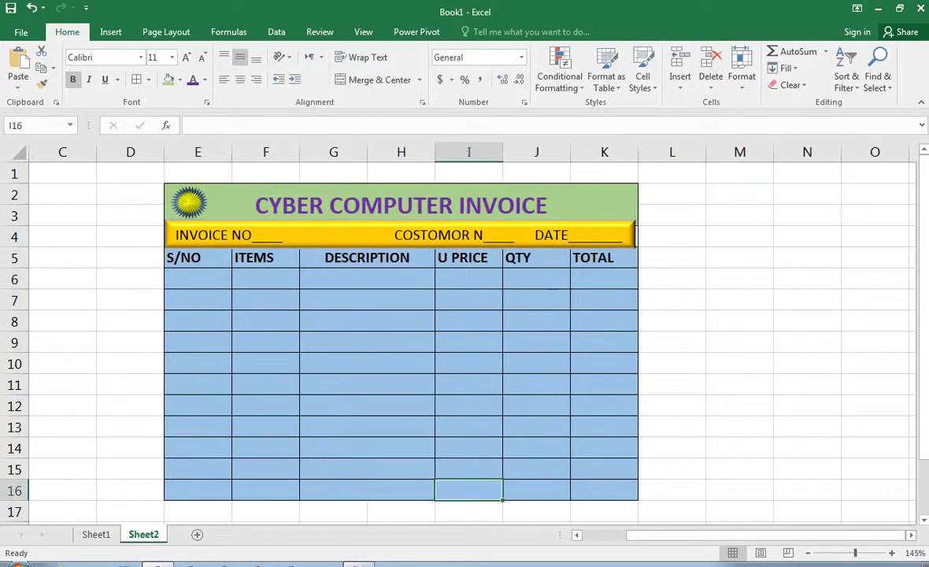
scroll(468, 489, down, 1)
drag(197, 447, 604, 512)
click(136, 80)
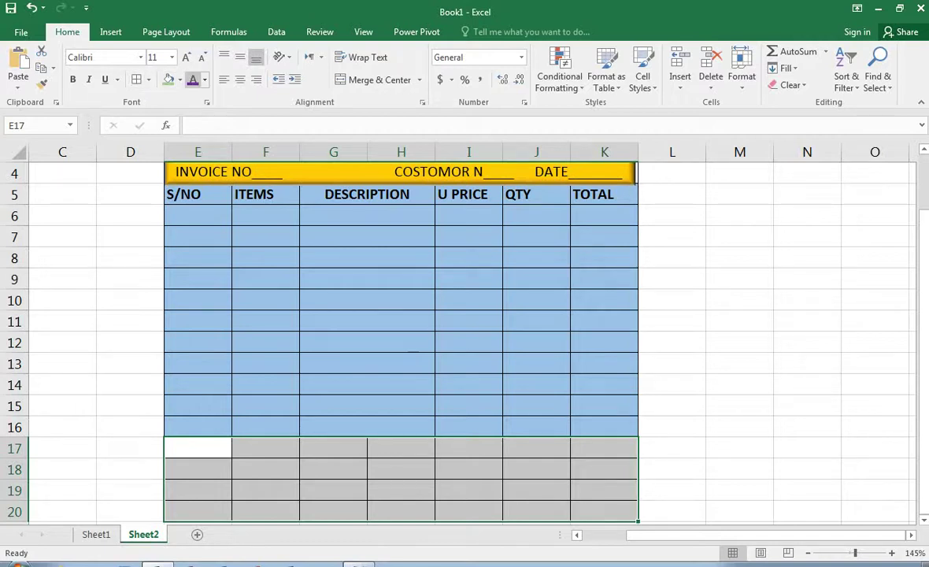
- Fill the bordered cells E17:K20 with the same light blue as the item table
click(169, 78)
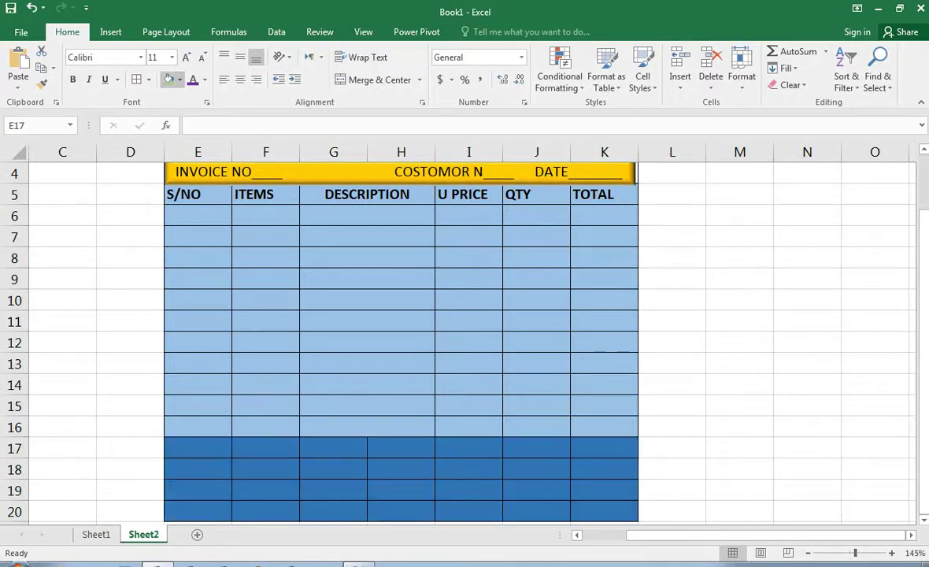
click(224, 146)
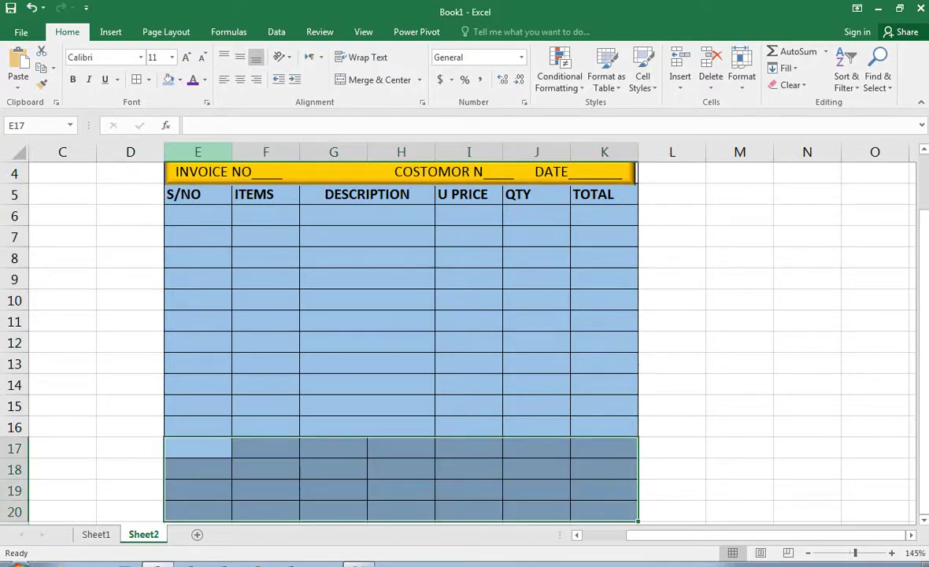
click(469, 363)
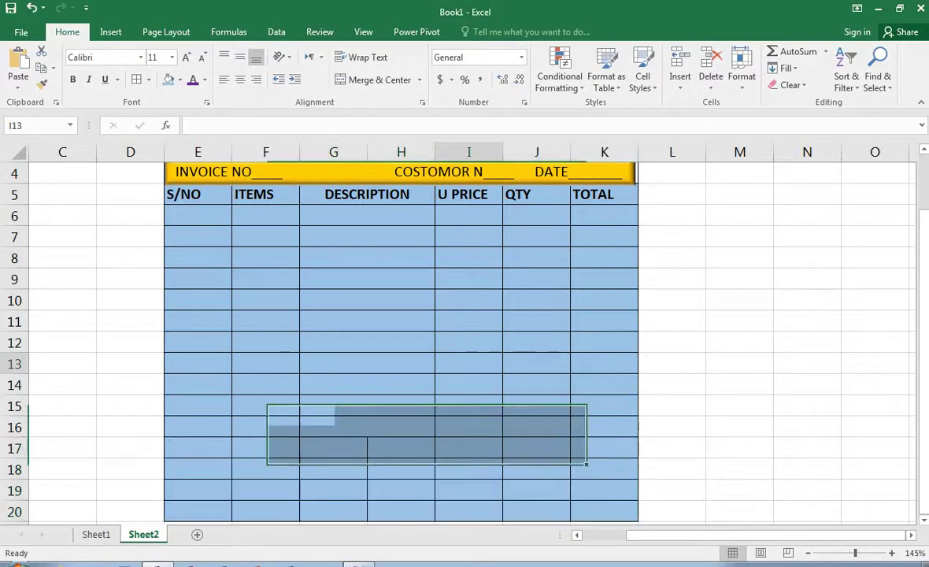
- Merge and center the cells E18:I20 into one block below the item rows
drag(266, 448, 469, 510)
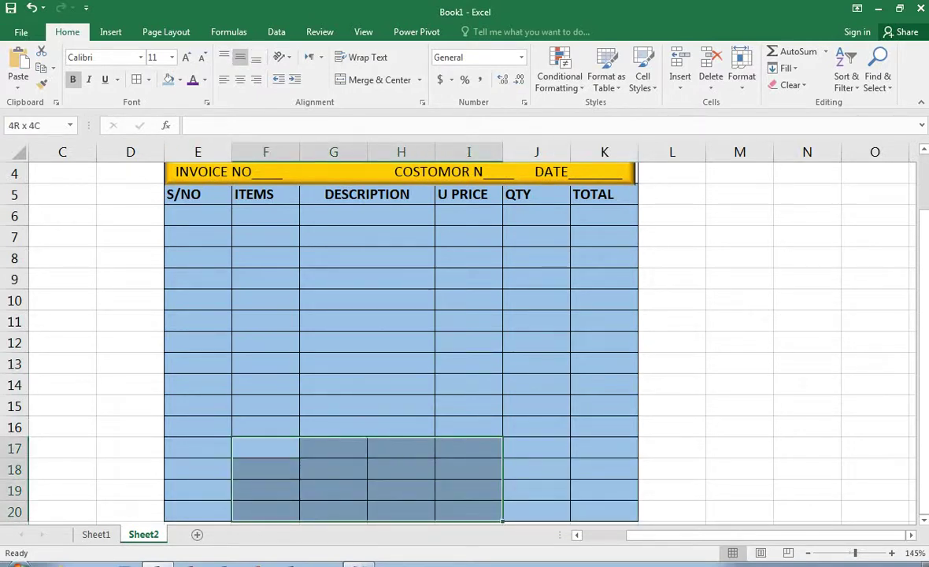
drag(198, 448, 401, 490)
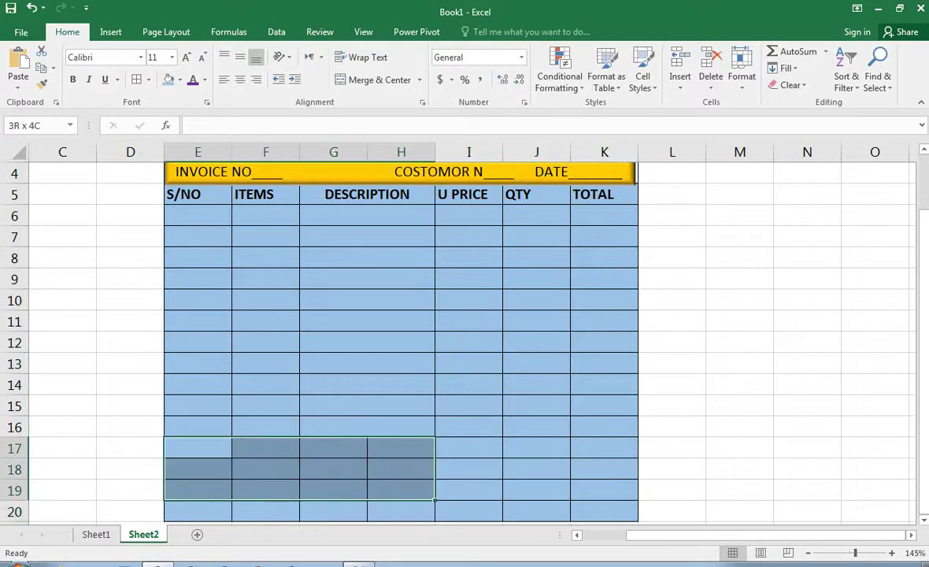
drag(198, 469, 469, 510)
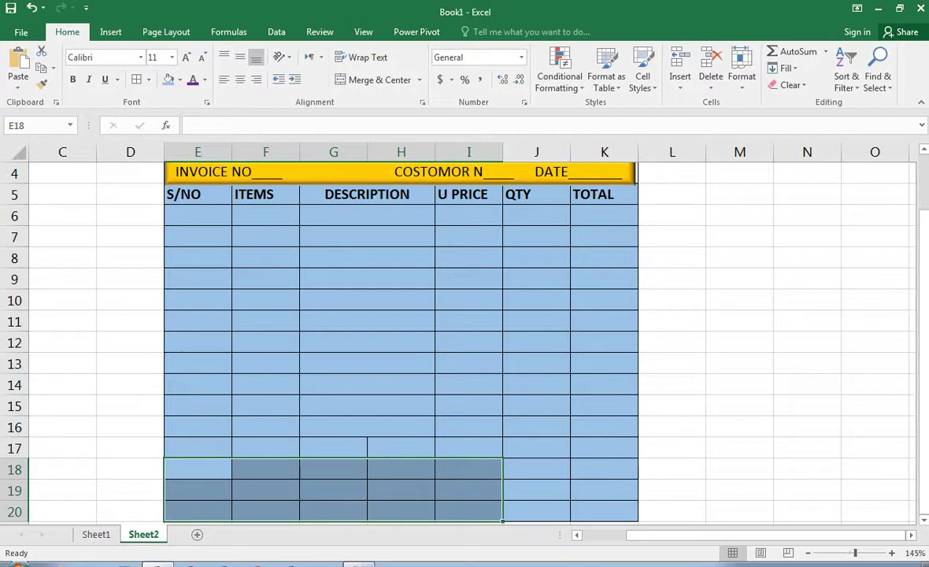
click(377, 79)
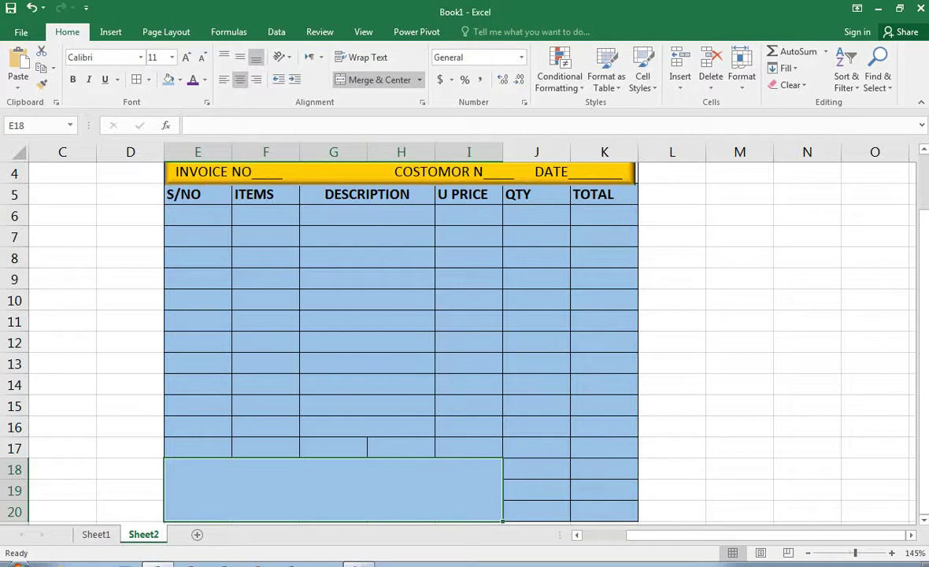
- Merge and center G17:H17 to match the description cells above
drag(334, 448, 401, 447)
click(378, 80)
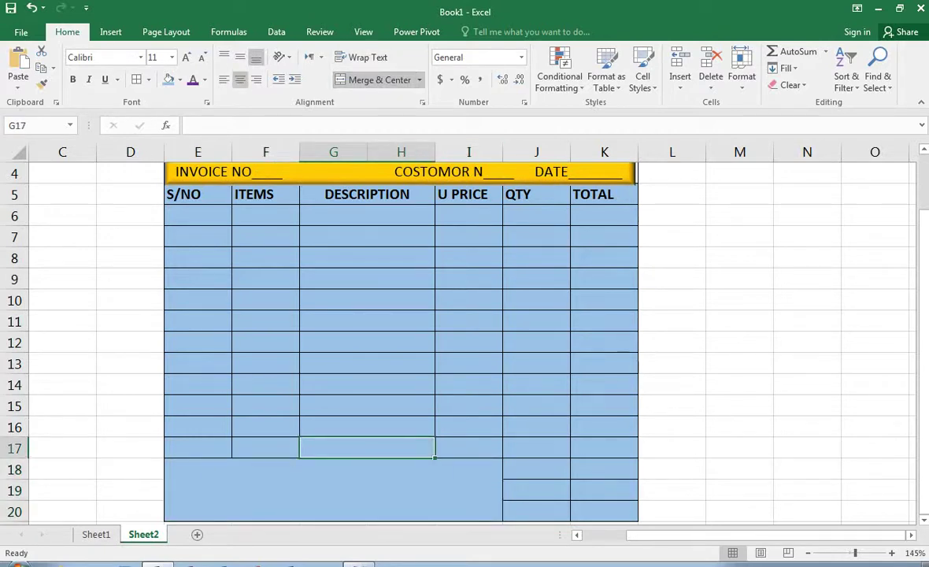
click(333, 490)
click(537, 469)
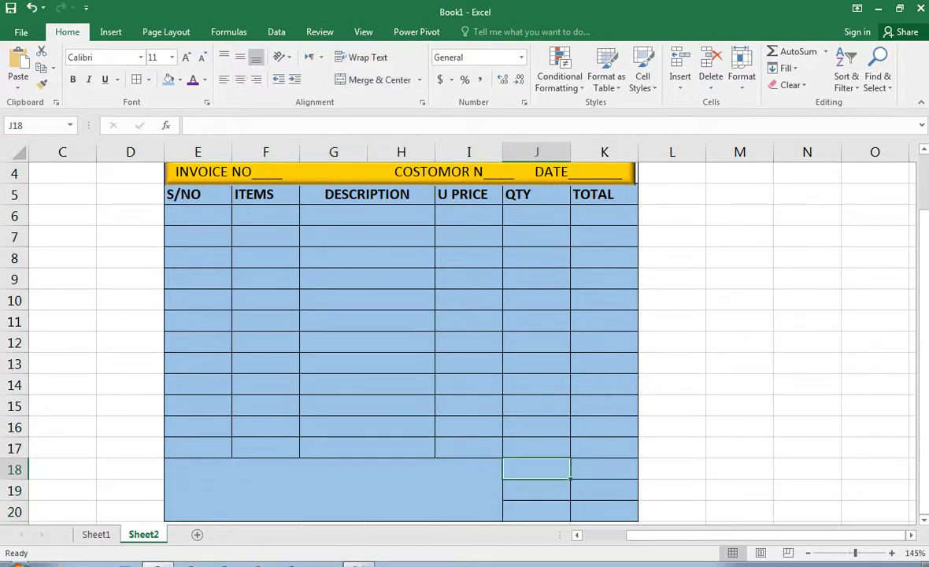
click(537, 448)
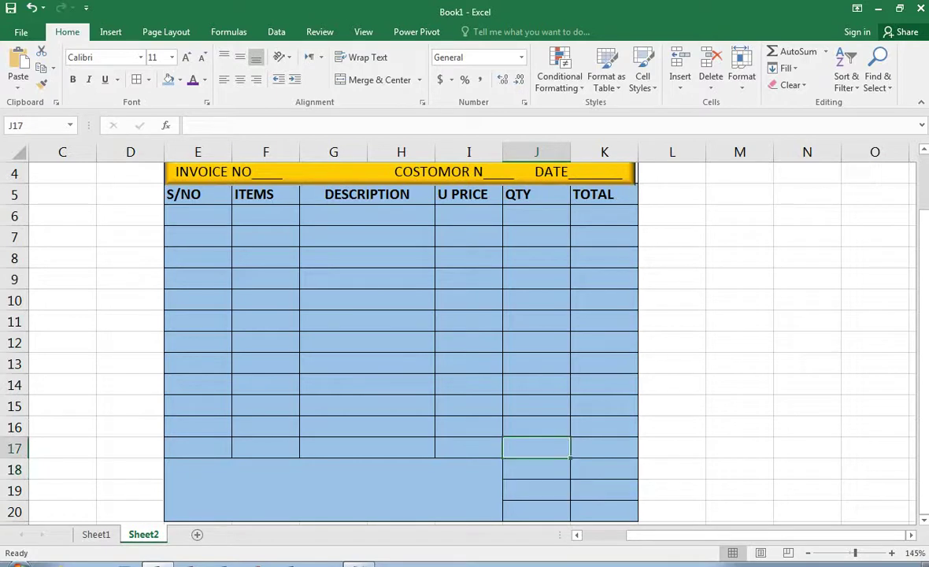
click(537, 469)
click(537, 459)
click(537, 447)
click(536, 469)
- Enter the text "BUSNIESS INFORMATION" in the merged block E18:I20
click(333, 490)
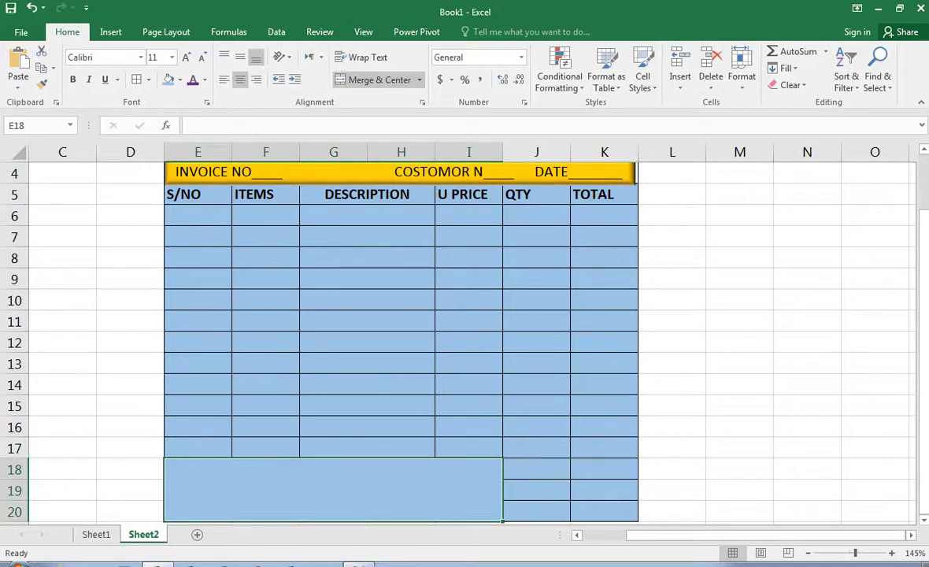
text(NO)
key(BackSpace)
key(BackSpace)
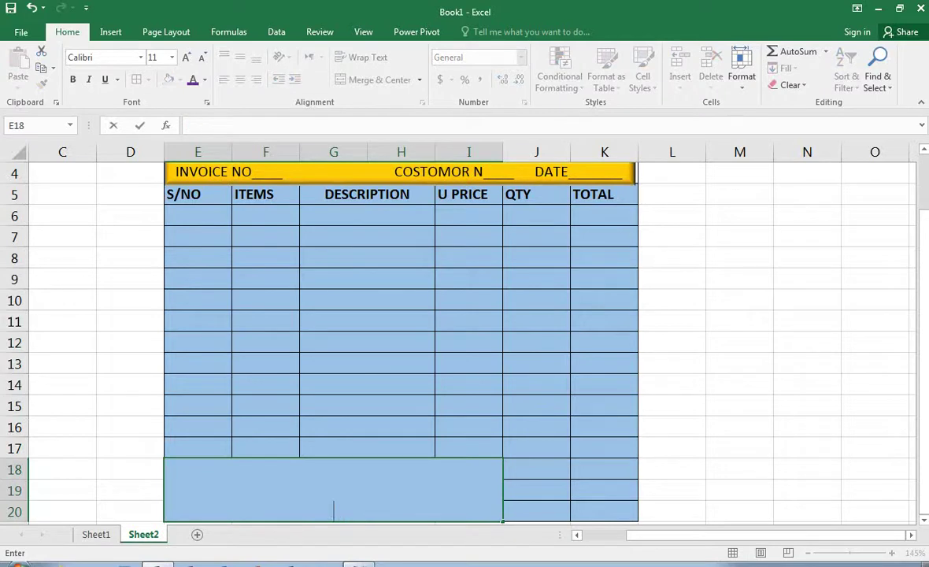
key(F2)
text(BUSNI)
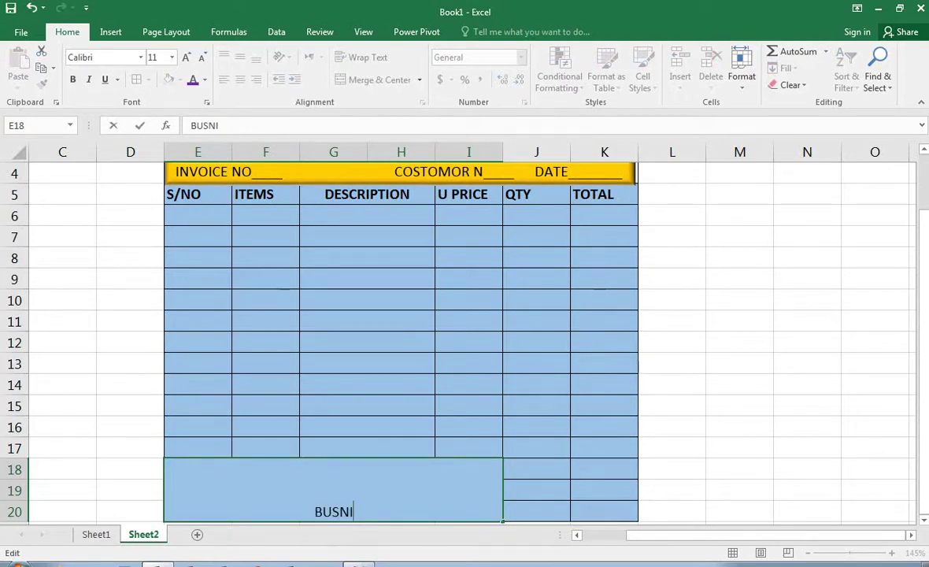
key(BackSpace)
text(NIE)
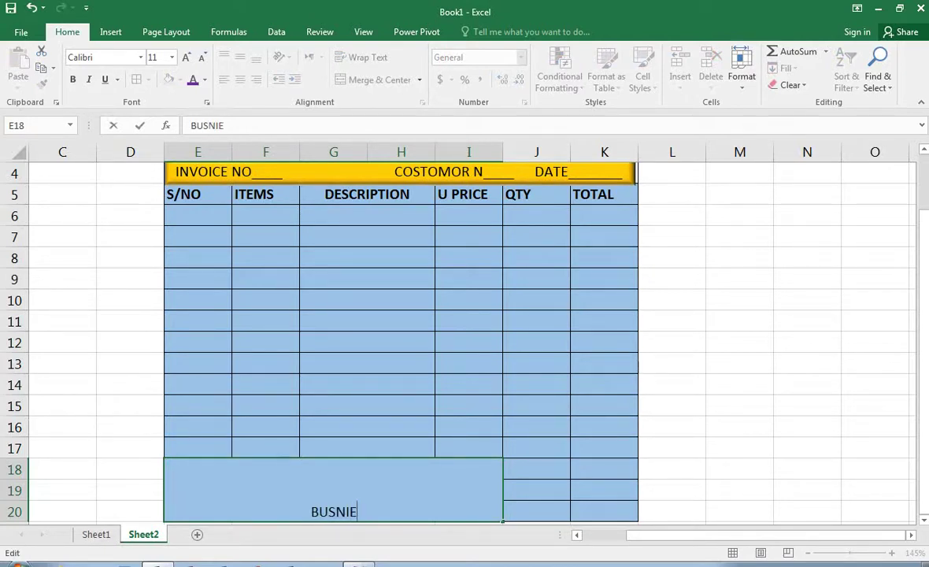
text(ESS)
key(BackSpace)
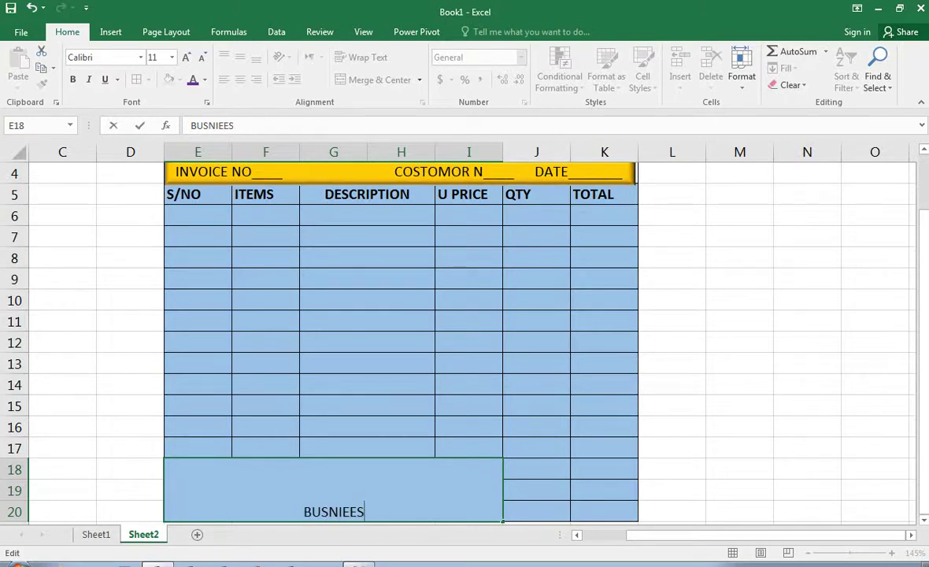
key(BackSpace)
key(BackSpace)
key(BackSpace)
text(E)
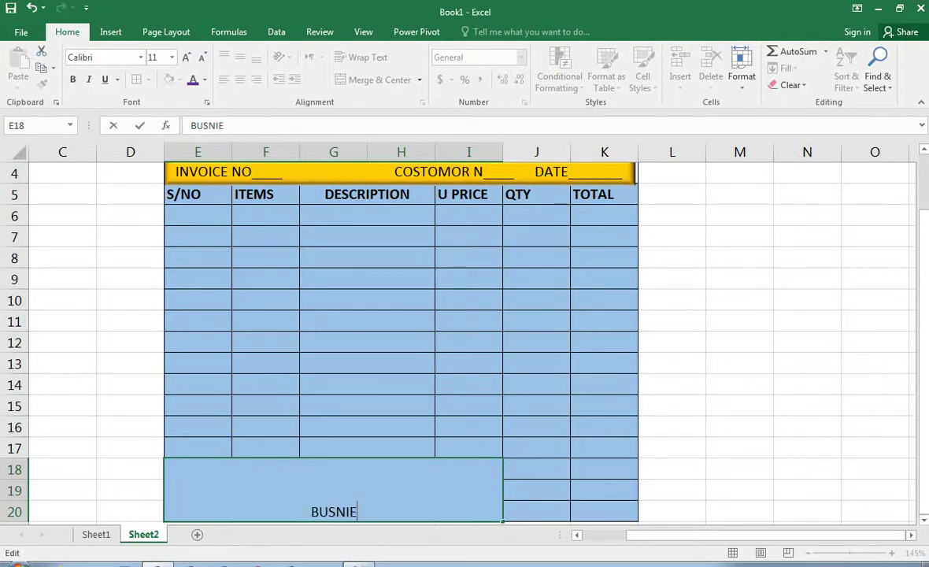
text(SS IF)
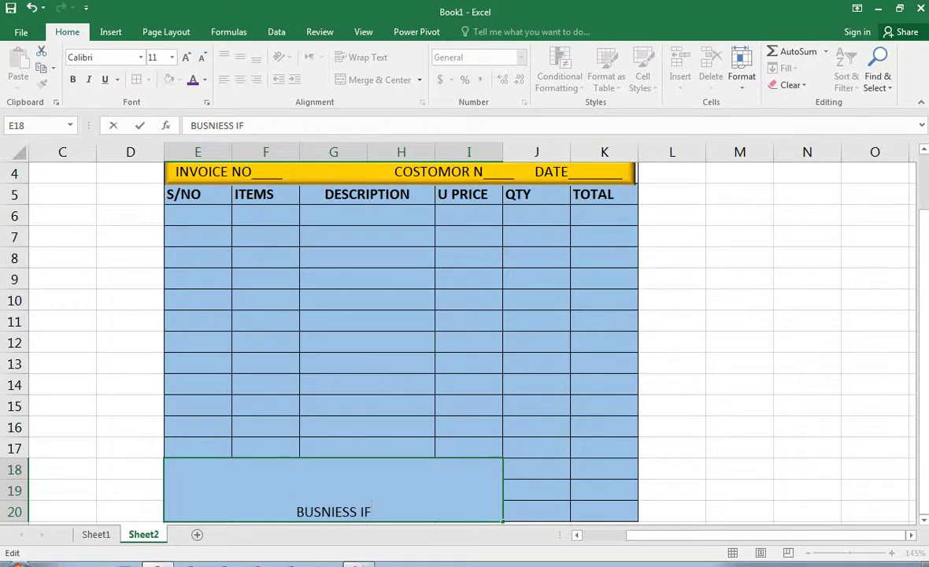
key(BackSpace)
text(NFORM)
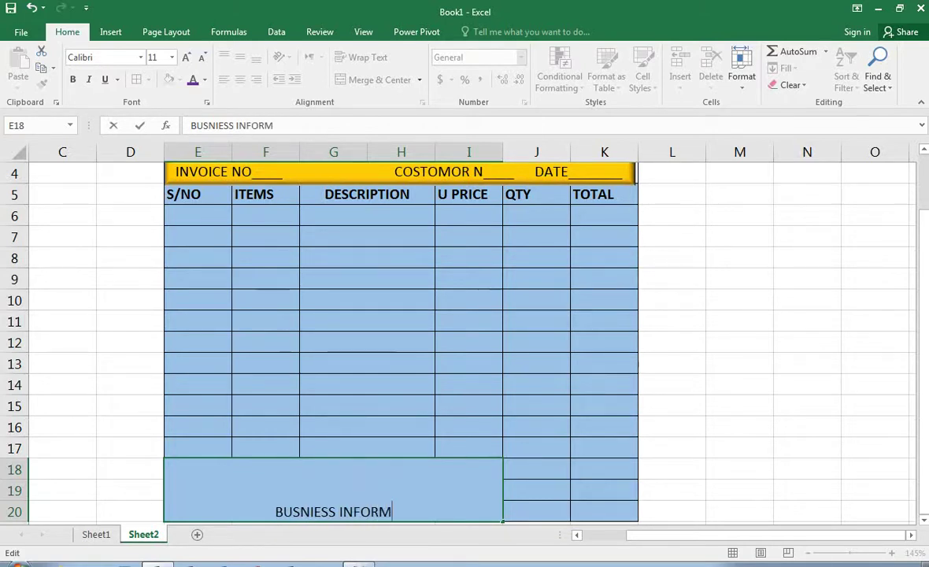
text(ATION)
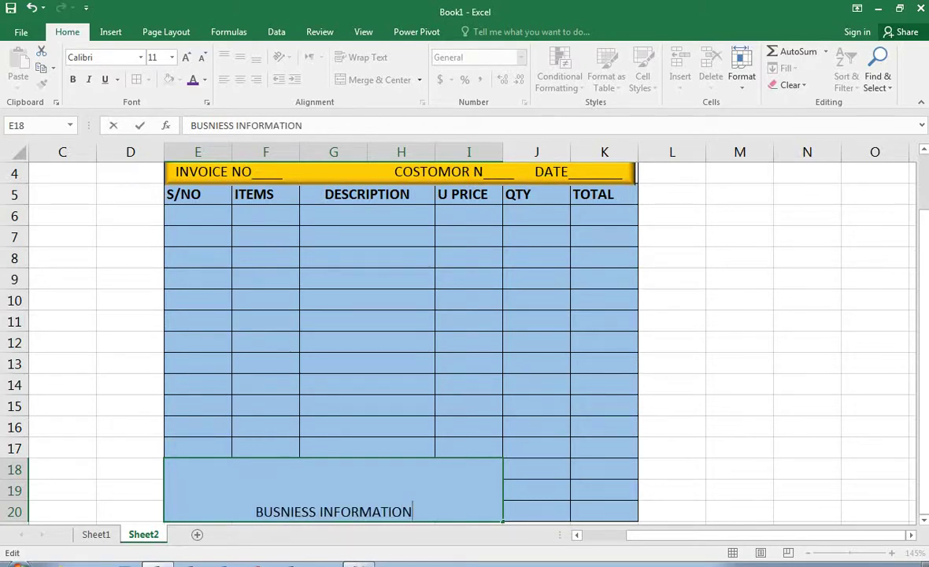
key(Home)
key(Return)
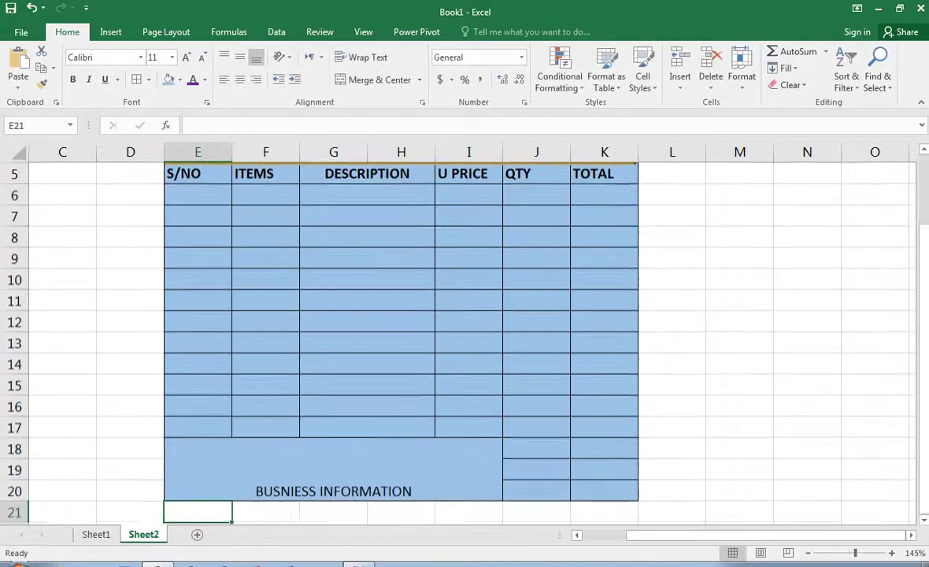
- Align the "BUSNIESS INFORMATION" text to the top of its merged block E18:I20
key(BackSpace)
click(333, 468)
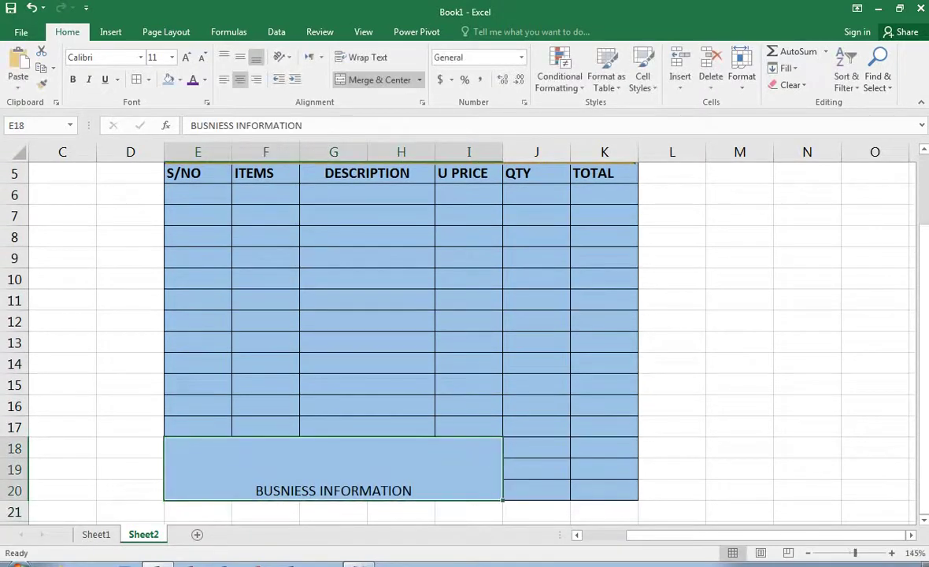
click(241, 57)
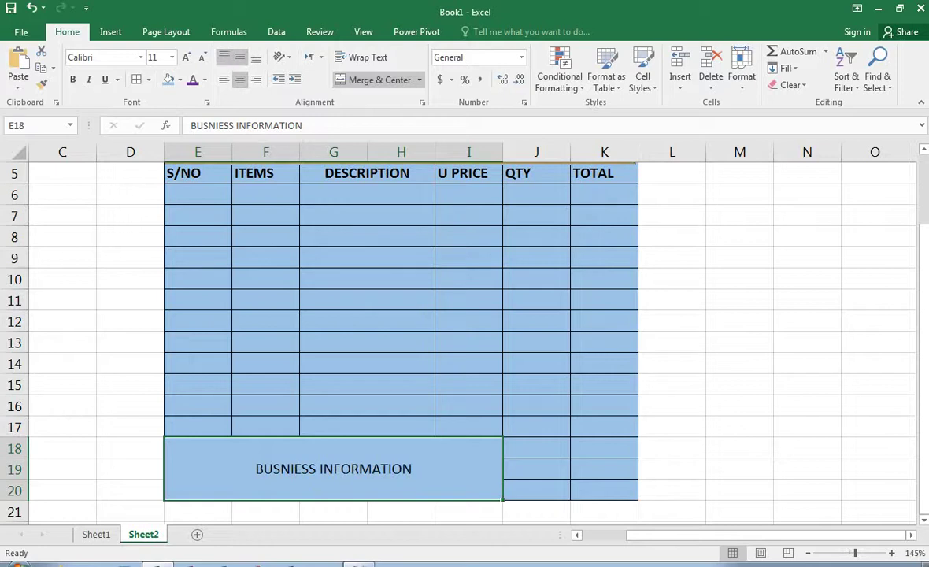
click(224, 56)
key(F2)
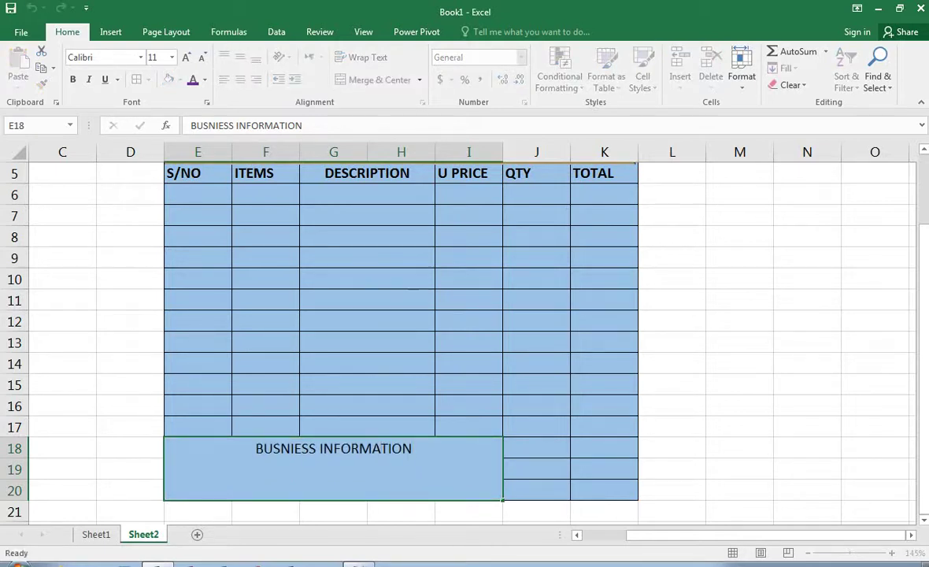
key(Return)
key(Up)
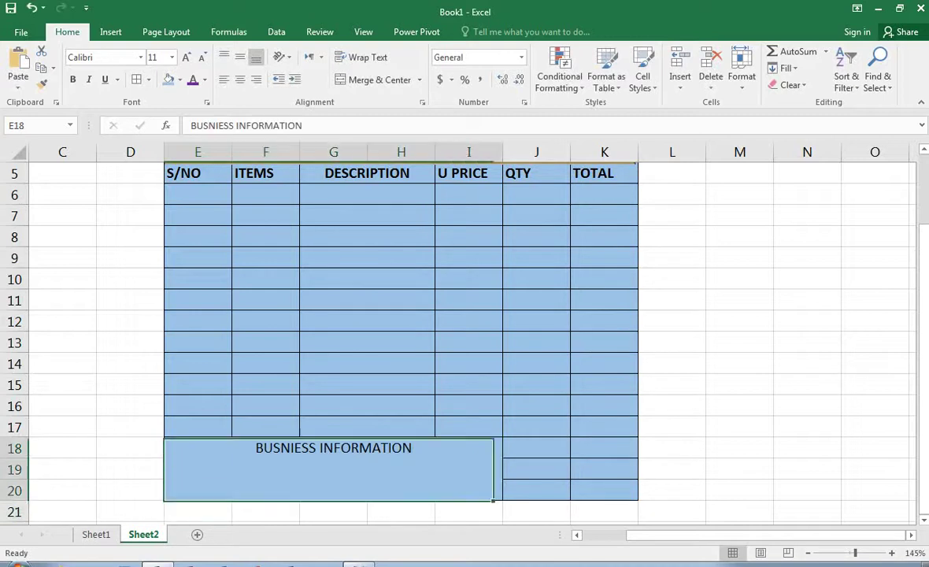
key(F2)
text(SF)
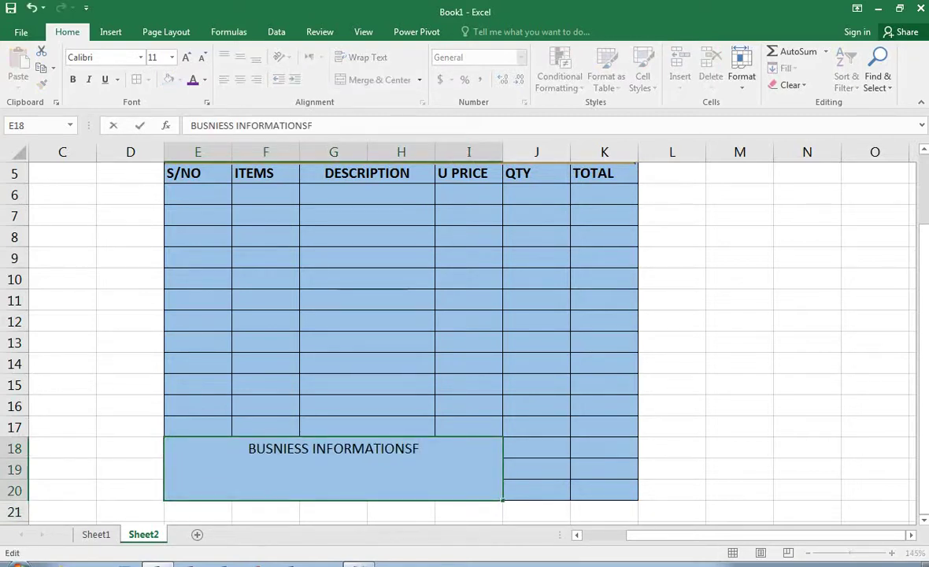
key(BackSpace)
key(BackSpace)
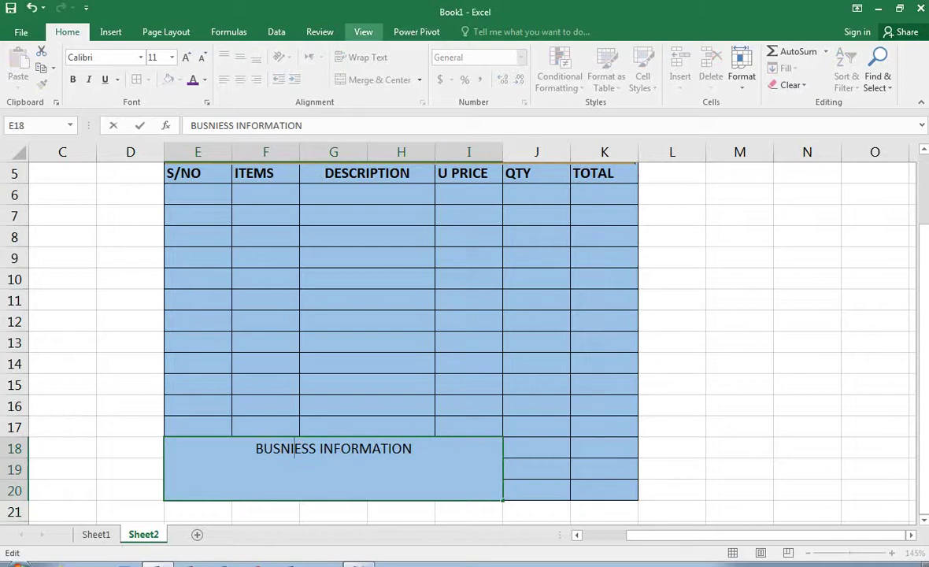
- Run a spelling check on the "BUSNIESS INFORMATION" text
click(320, 32)
click(20, 68)
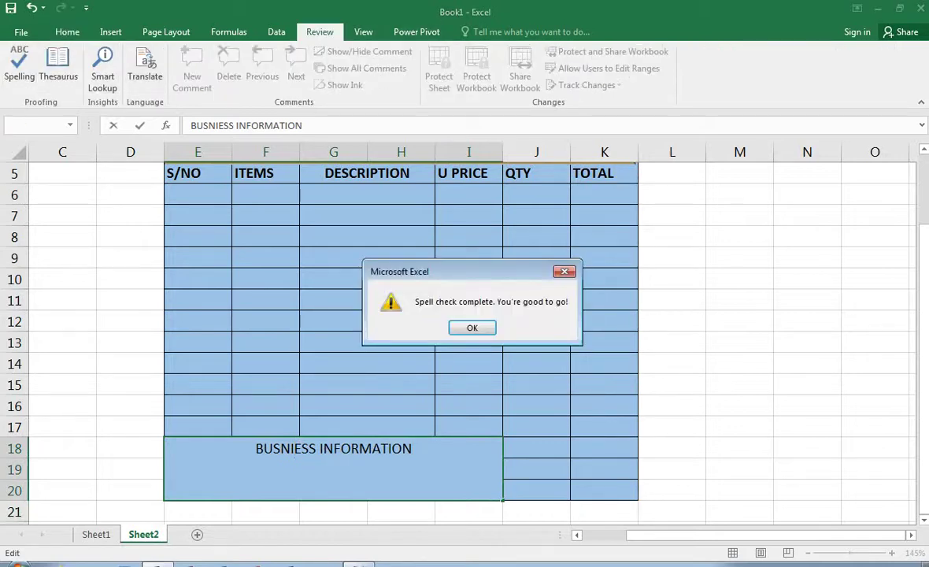
key(Return)
- Enter the labels "TOTAL" in J18 and "DISCOUNT" in J19 beside the business information block
click(536, 448)
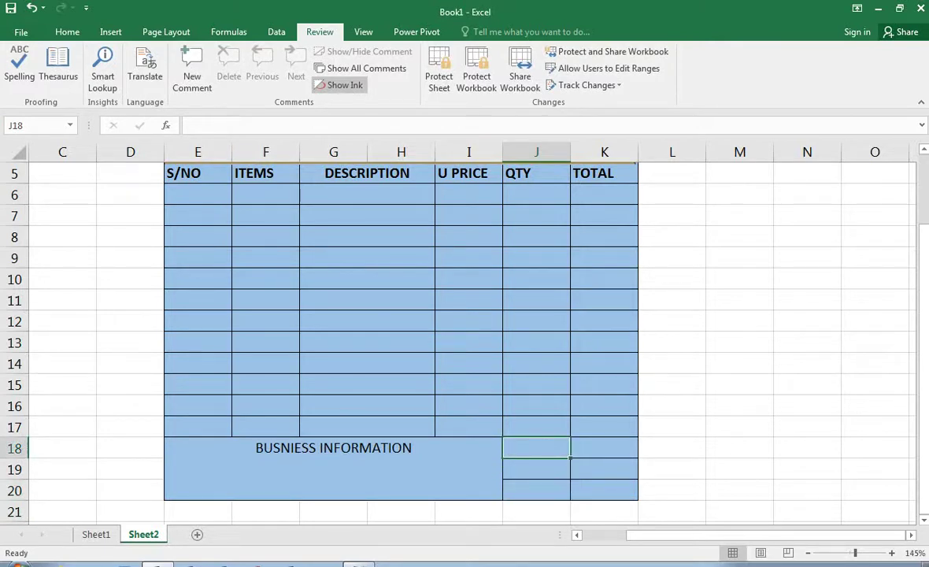
text(TOTAL)
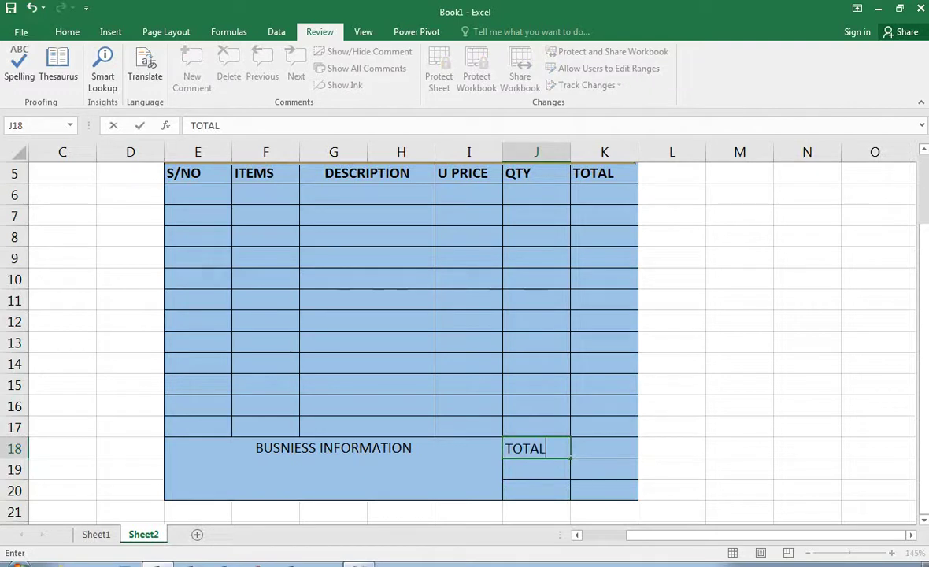
key(Return)
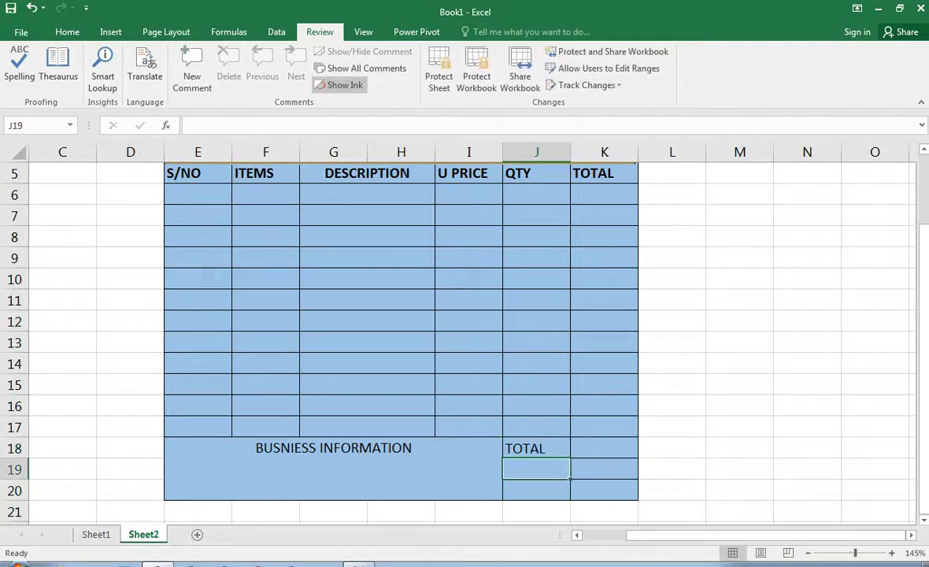
text(DISCOUNT)
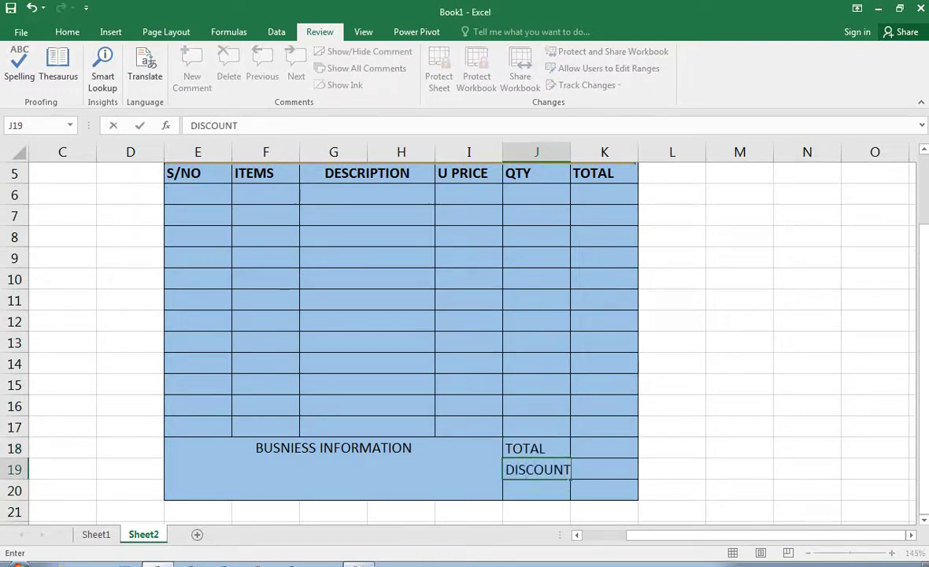
key(Return)
text(REMAI)
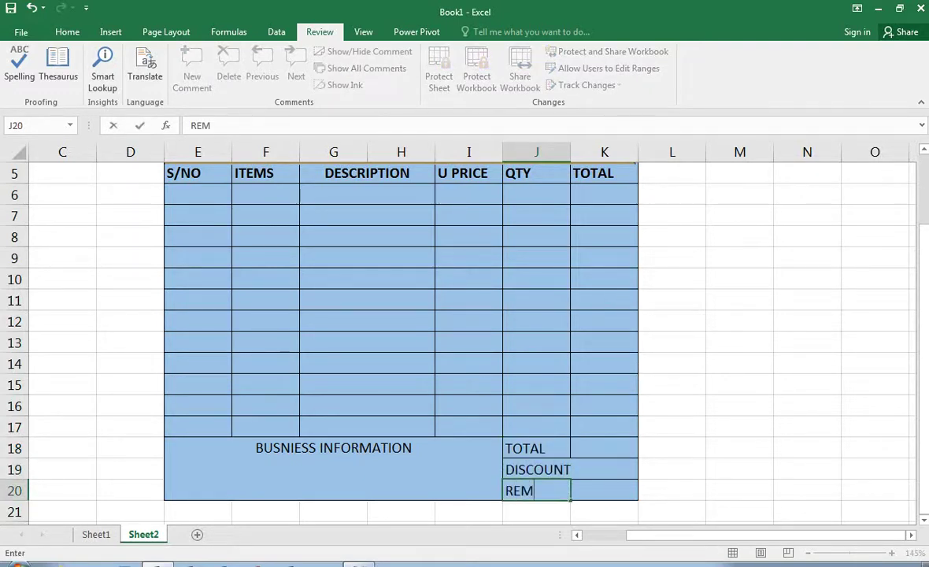
key(BackSpace)
key(BackSpace)
key(BackSpace)
key(BackSpace)
key(BackSpace)
- Enter the label "BALANCE" in J20 below the discount label
text(BALANC)
key(BackSpace)
key(BackSpace)
text(AN)
key(BackSpace)
key(BackSpace)
text(NCE)
key(ctrl+Return)
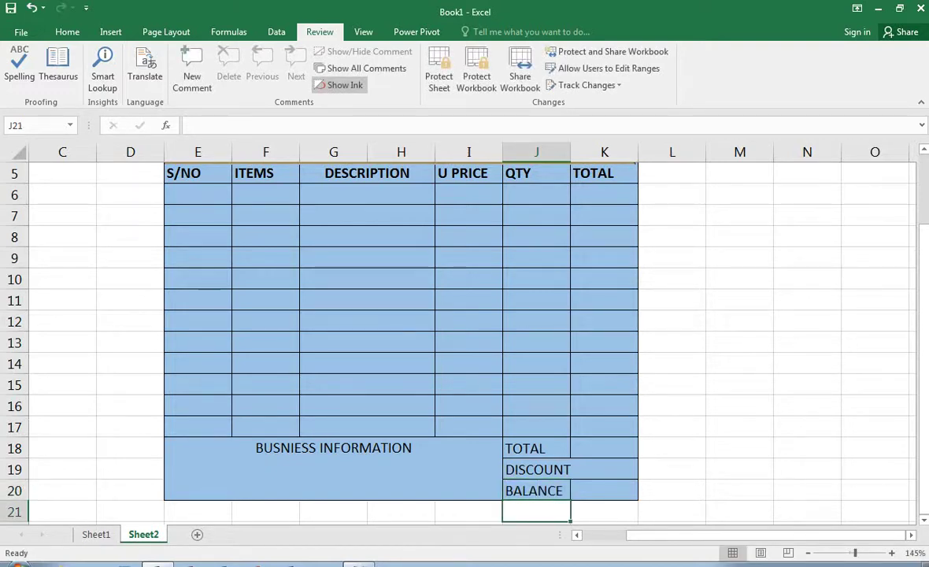
- Widen column J slightly so the "DISCOUNT" label fits inside its cell
drag(536, 447, 604, 490)
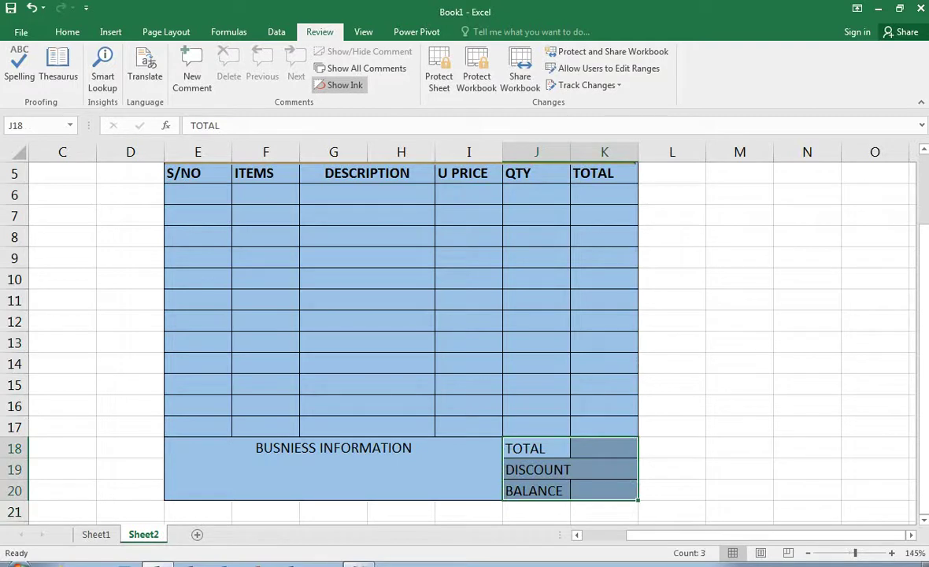
drag(569, 151, 577, 151)
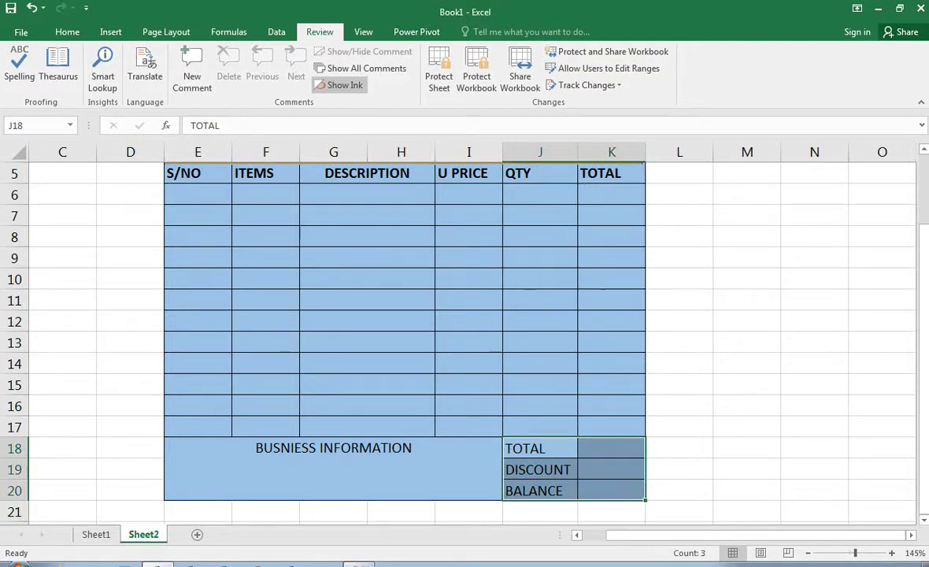
click(679, 426)
click(540, 447)
click(334, 469)
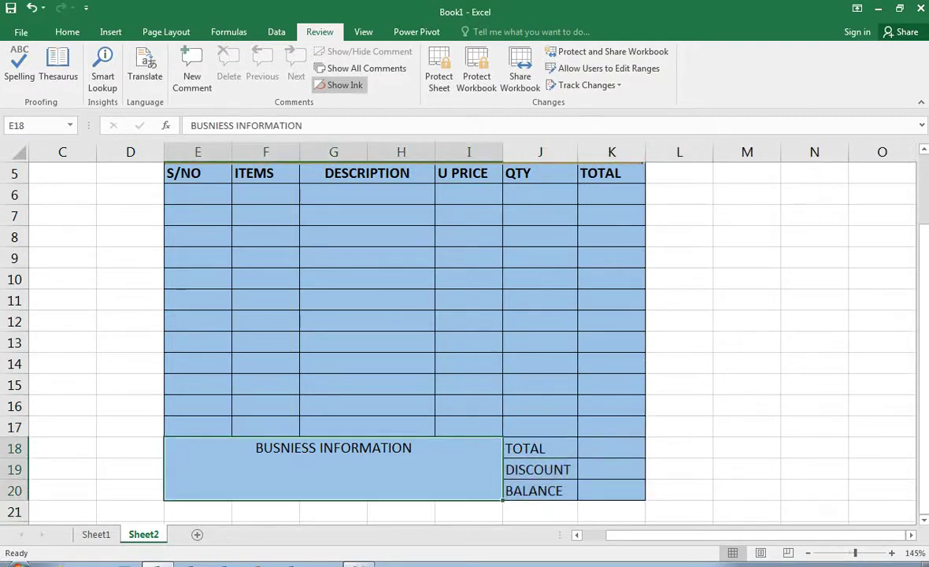
- Enter a SUM formula in K18 that adds the item totals in K6:K17
scroll(334, 468, up, 2)
scroll(333, 469, down, 1)
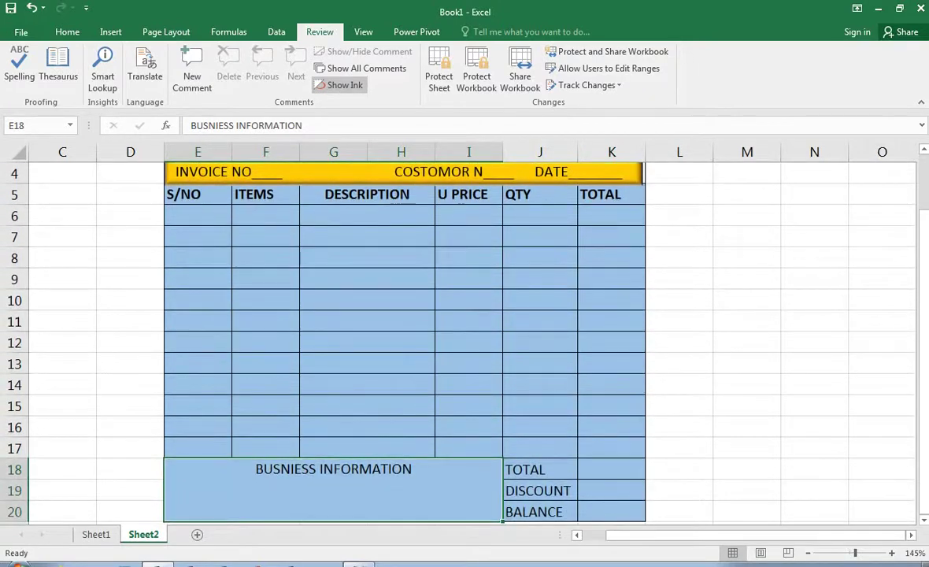
click(611, 469)
text(=SUM()
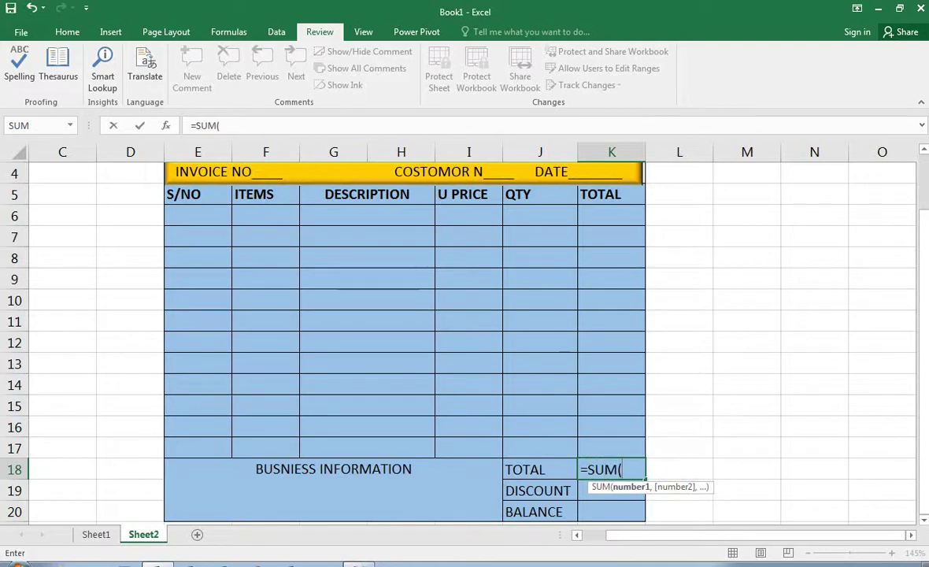
drag(591, 214, 611, 449)
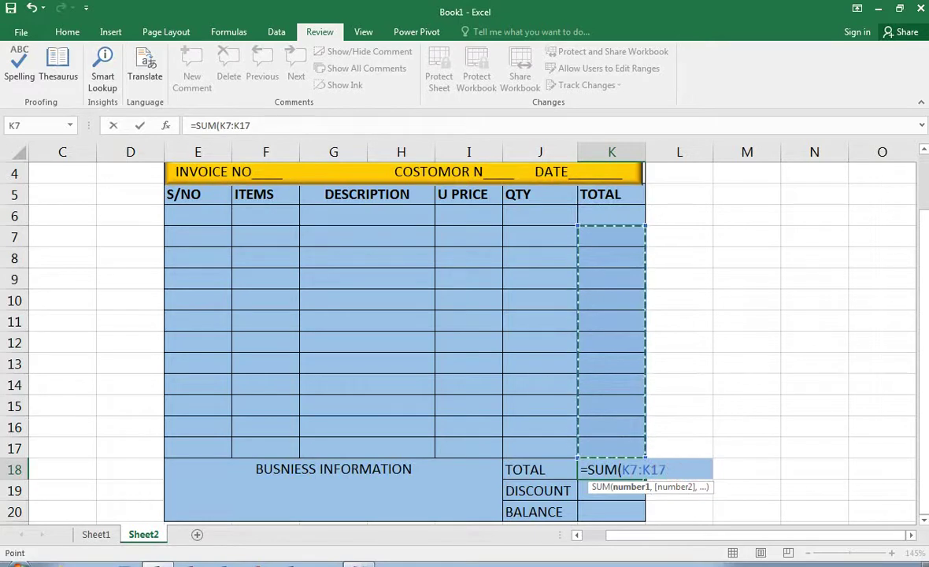
drag(611, 216, 611, 448)
key(Return)
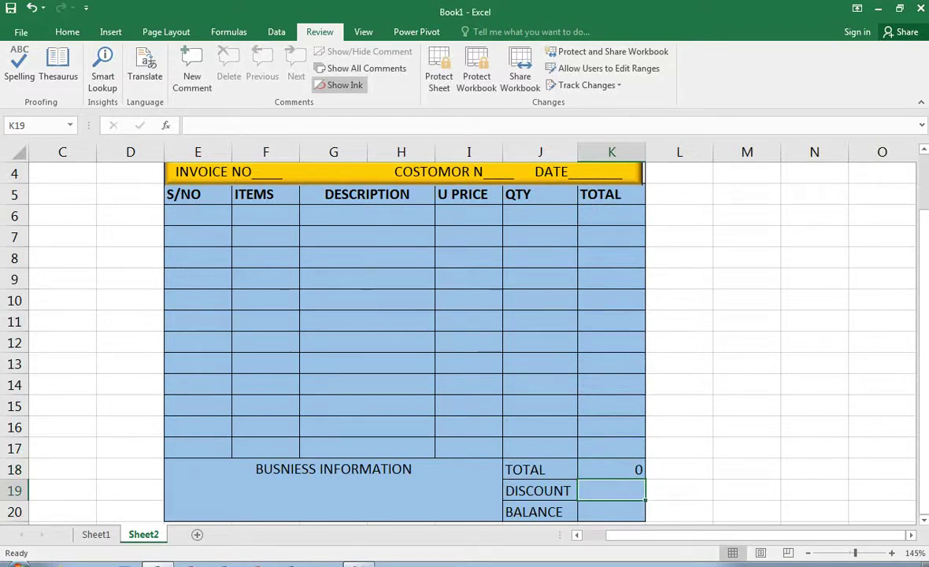
- Enter the formula =PRODUCT(I6,J6) in K6 to multiply the first item's unit price by its quantity
double_click(611, 216)
text(=)
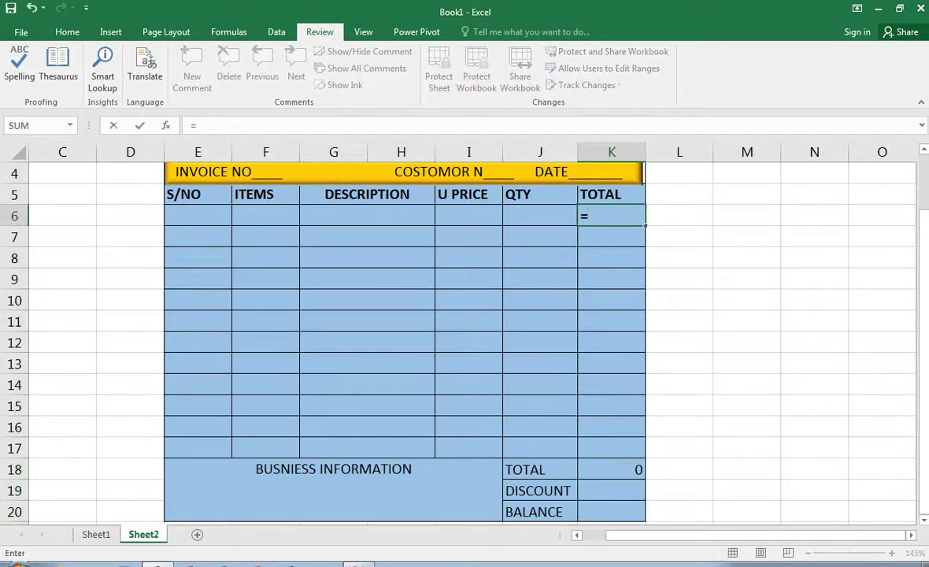
text(PRO)
key(Down)
key(Tab)
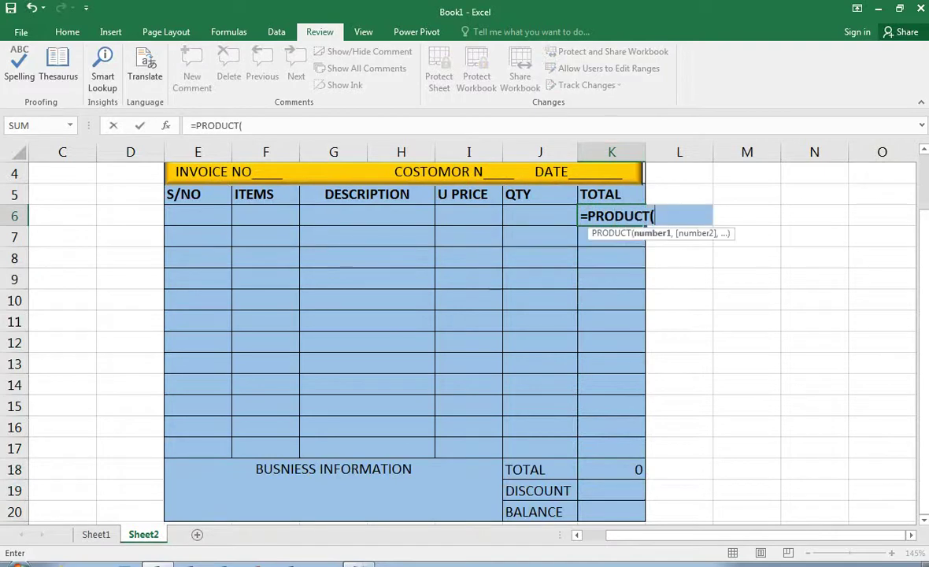
click(469, 216)
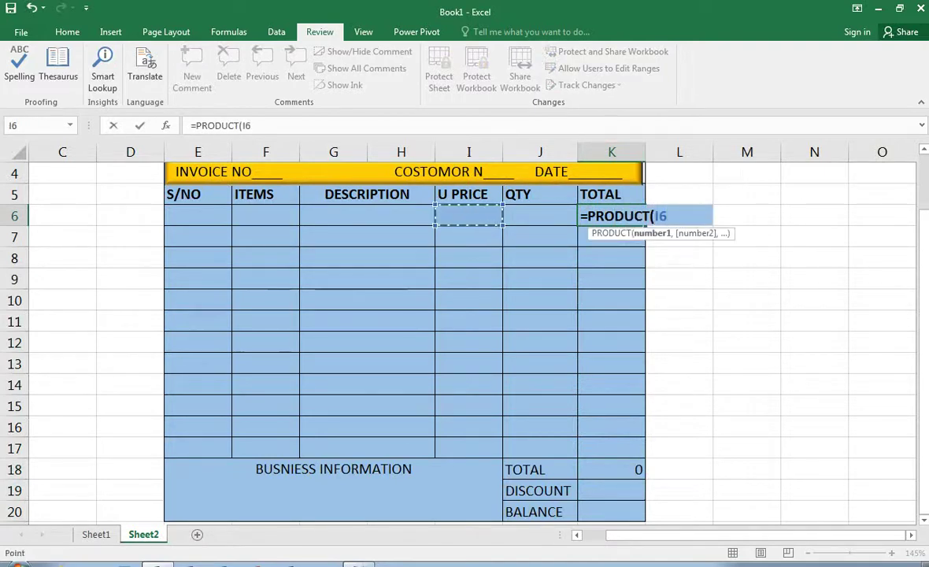
text(,)
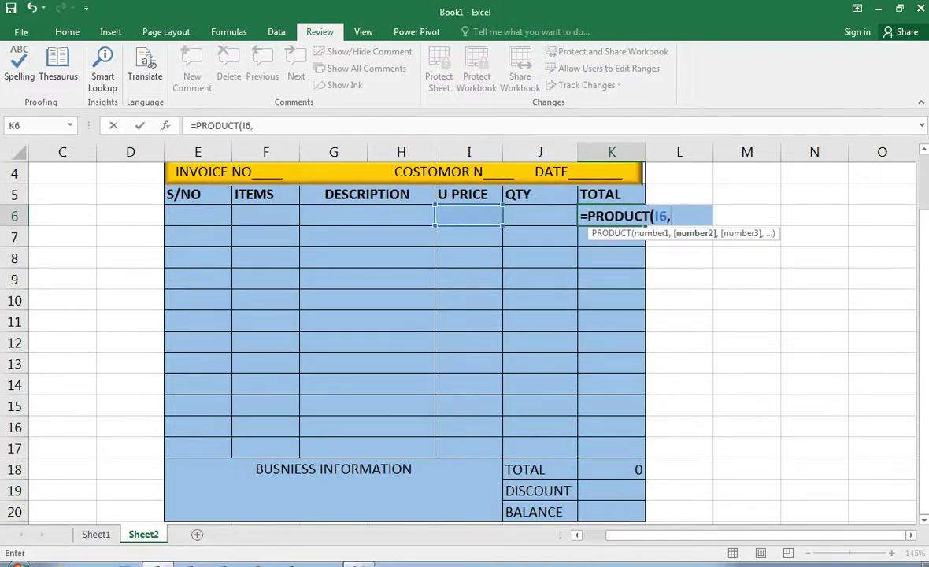
click(540, 215)
key(Return)
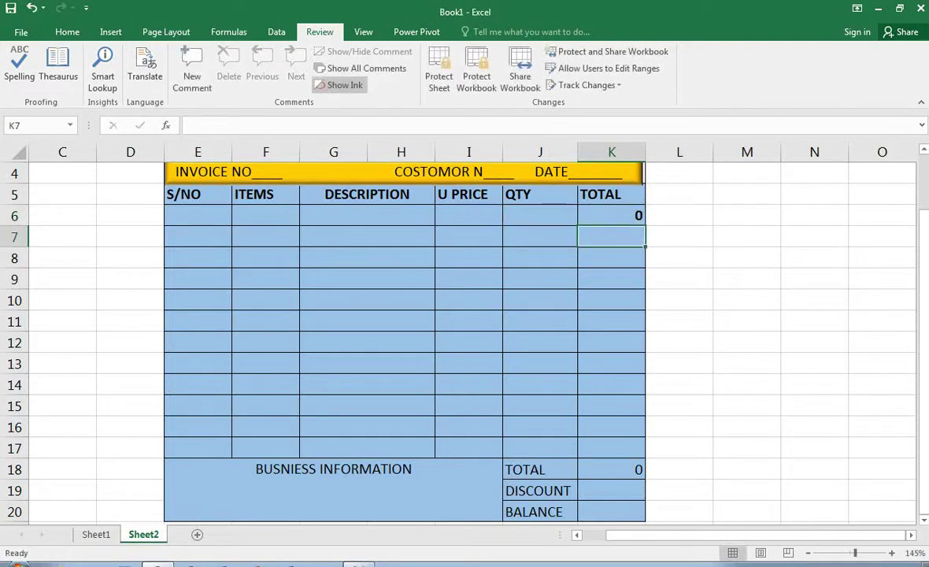
- Fill the PRODUCT formula from K6 down through K17
drag(611, 216, 611, 448)
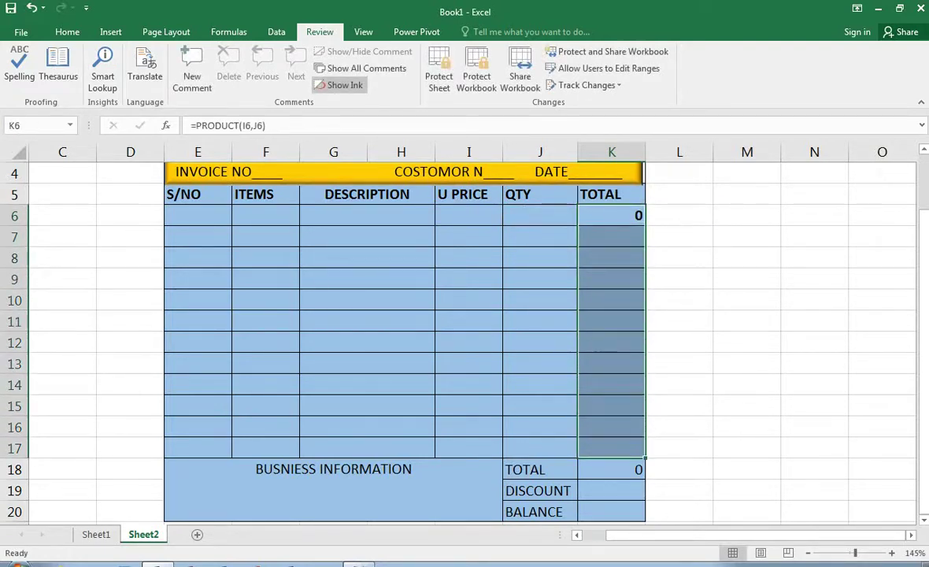
key(ctrl+s)
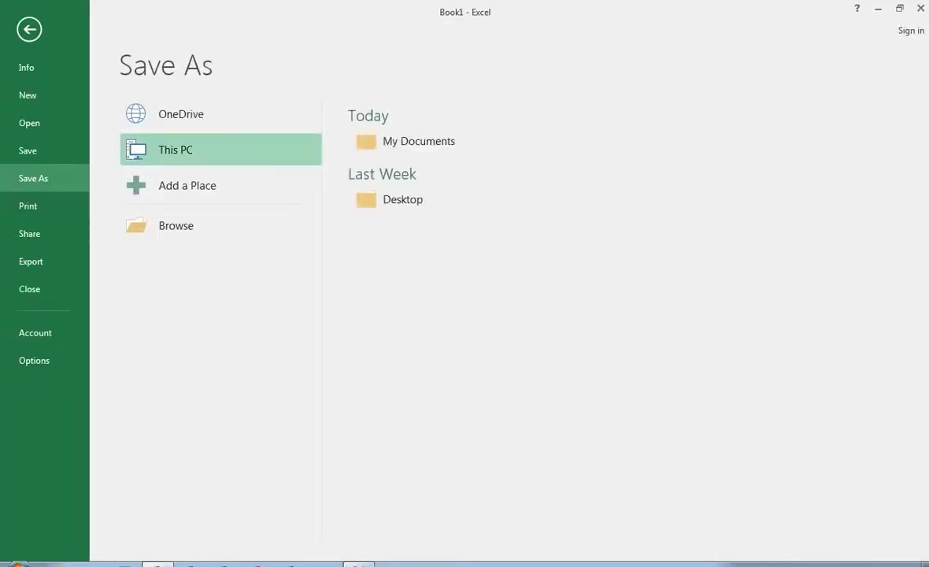
key(Escape)
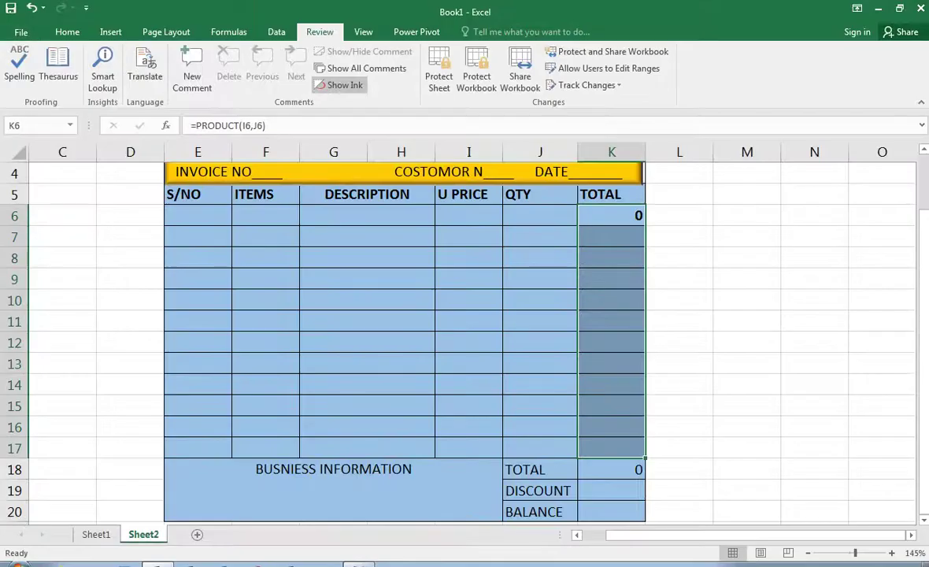
key(ctrl+d)
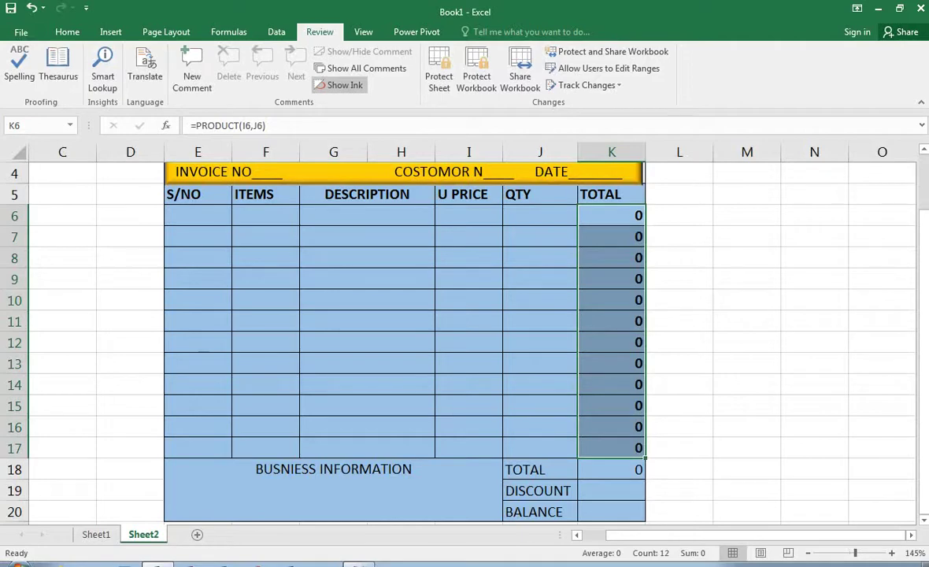
- Enter the formula =K18-K19 in K20 to subtract the discount from the total
scroll(456, 331, down, 1)
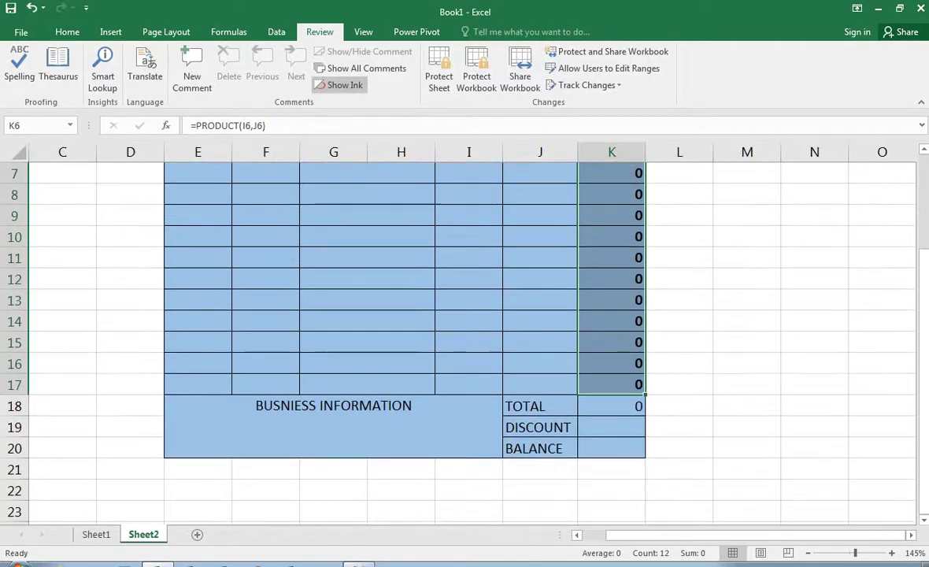
click(611, 448)
text(=)
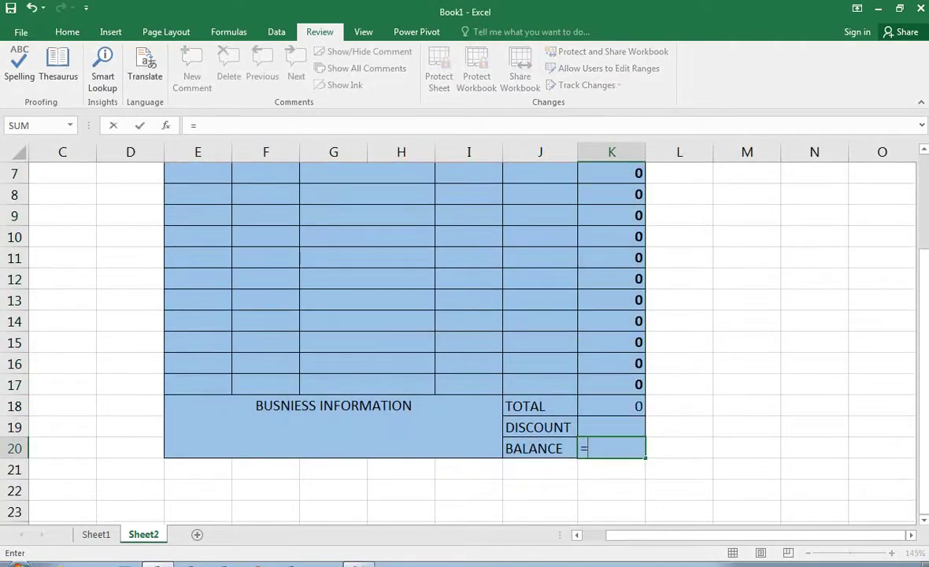
click(602, 406)
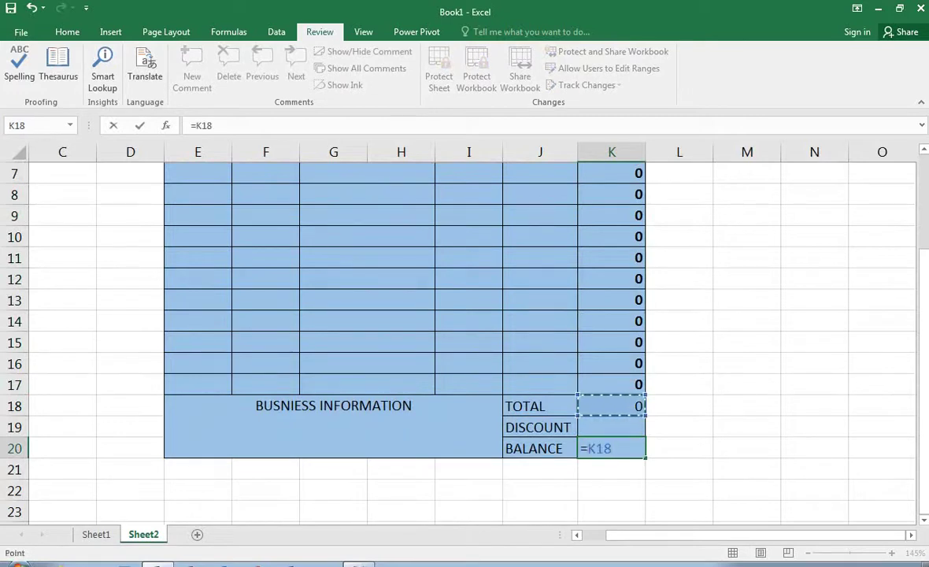
text(-)
click(599, 425)
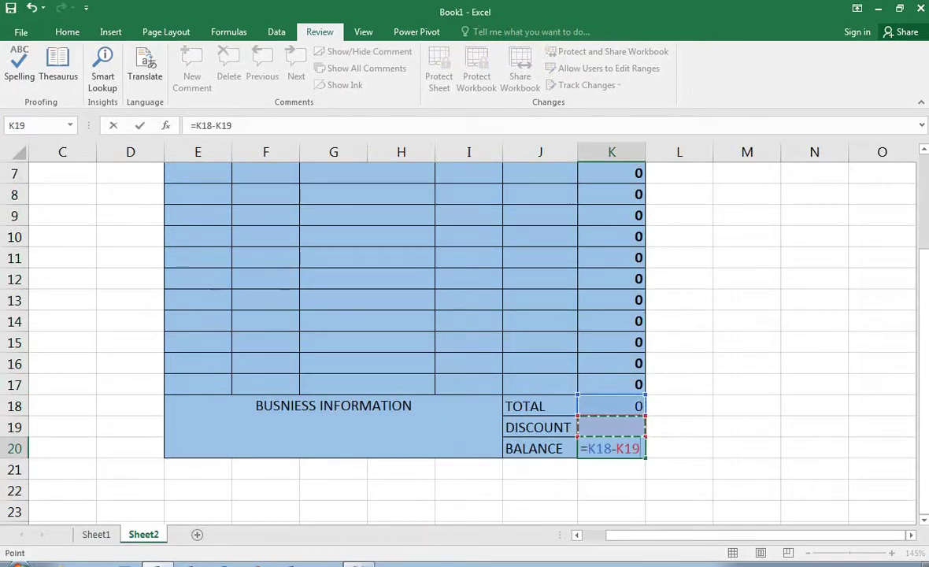
key(Return)
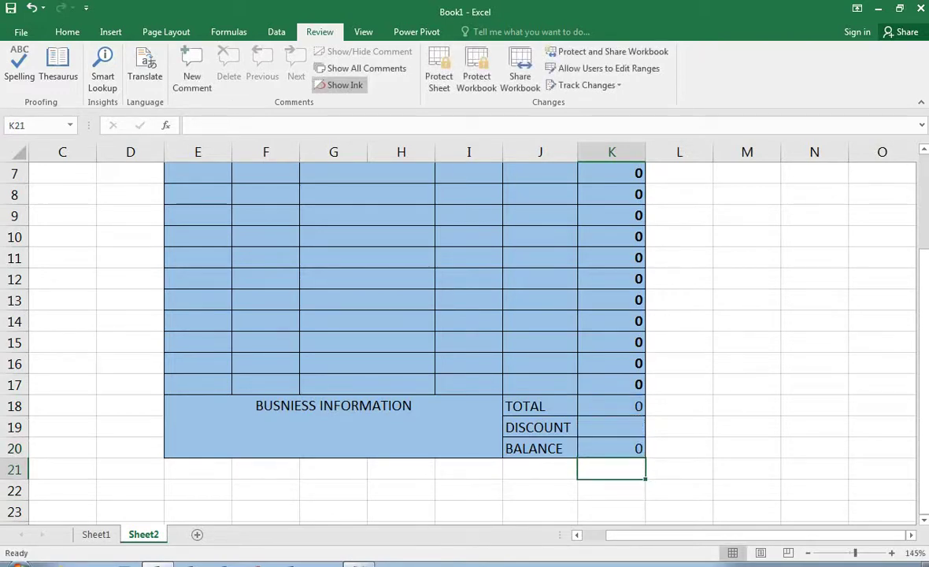
scroll(457, 330, up, 2)
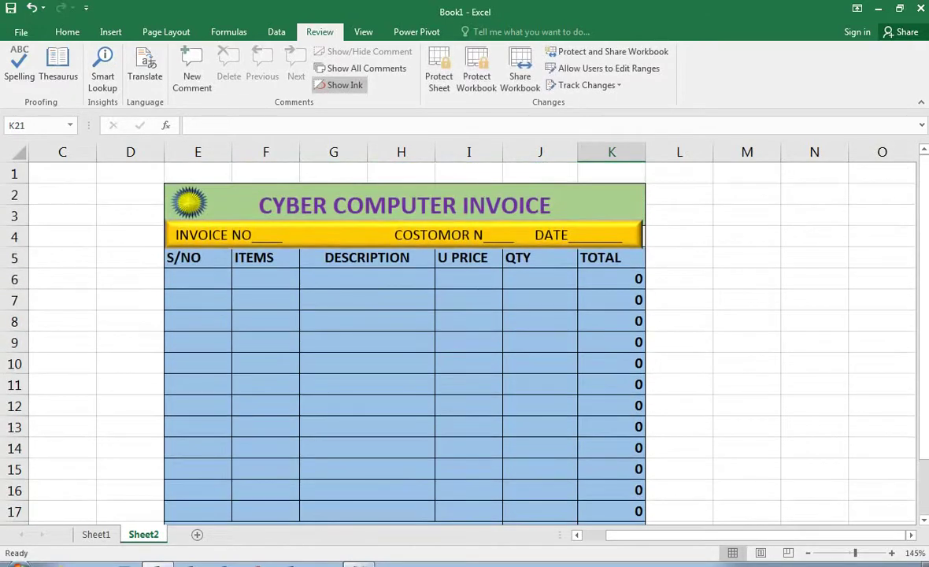
- Set up data validation for the ITEMS cells F6:F17 that allows only a List
drag(748, 535, 736, 535)
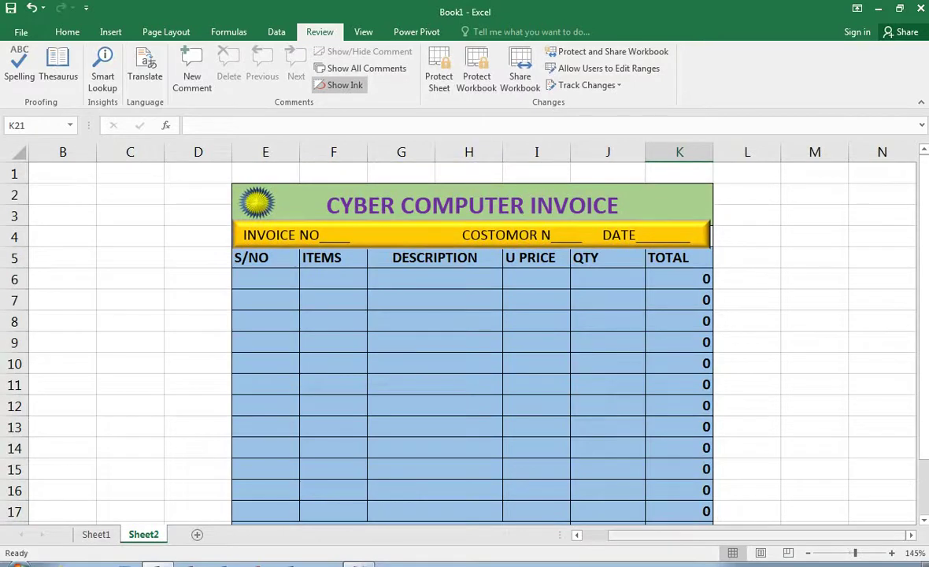
click(911, 536)
click(911, 536)
click(911, 535)
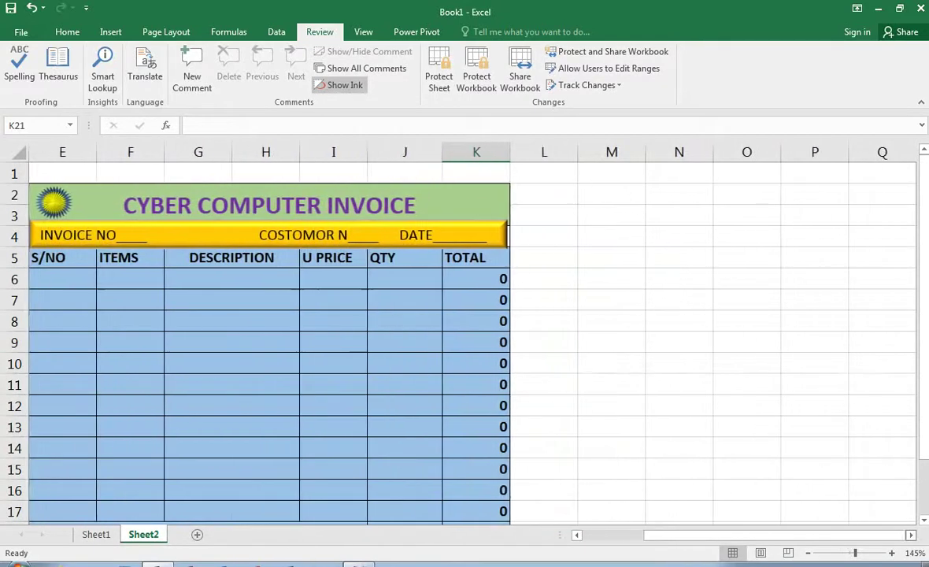
drag(130, 278, 166, 440)
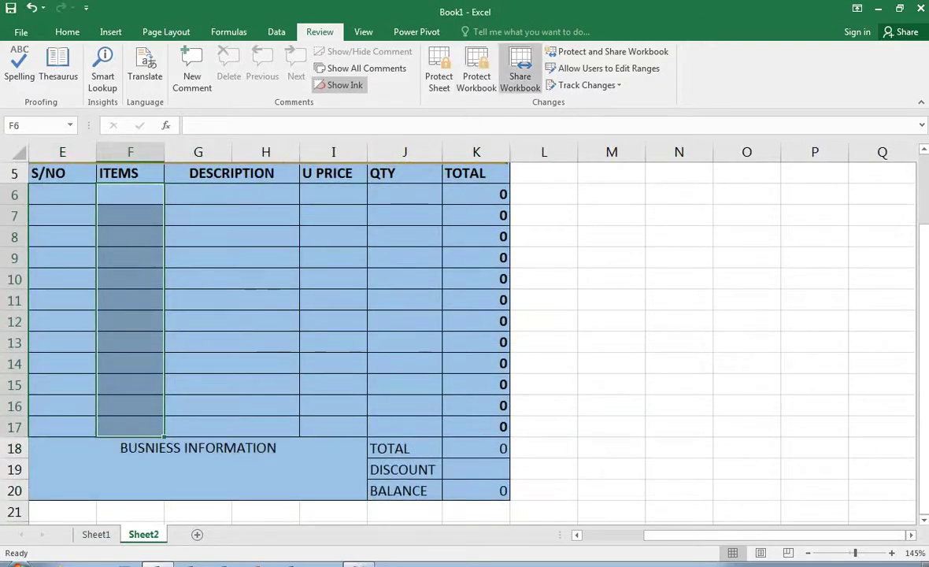
click(276, 31)
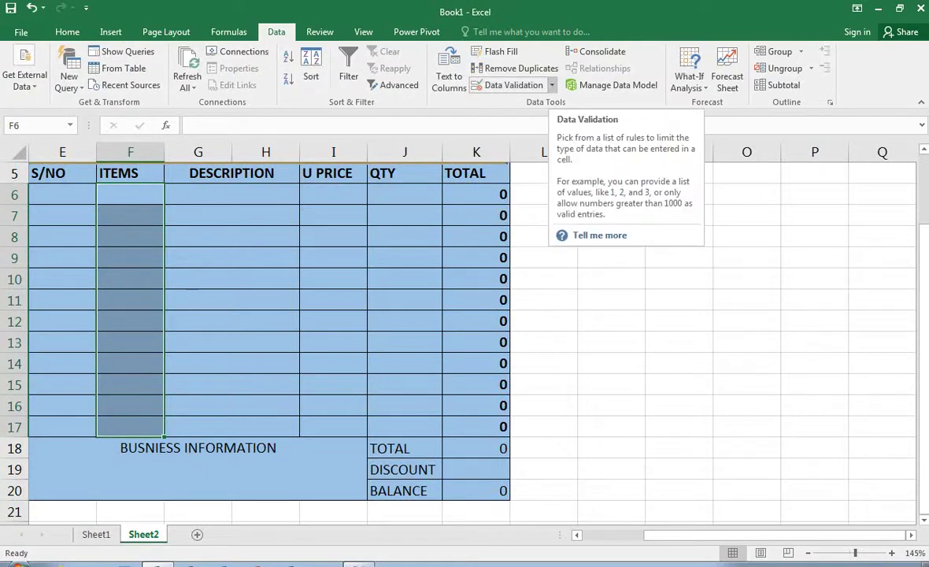
click(512, 85)
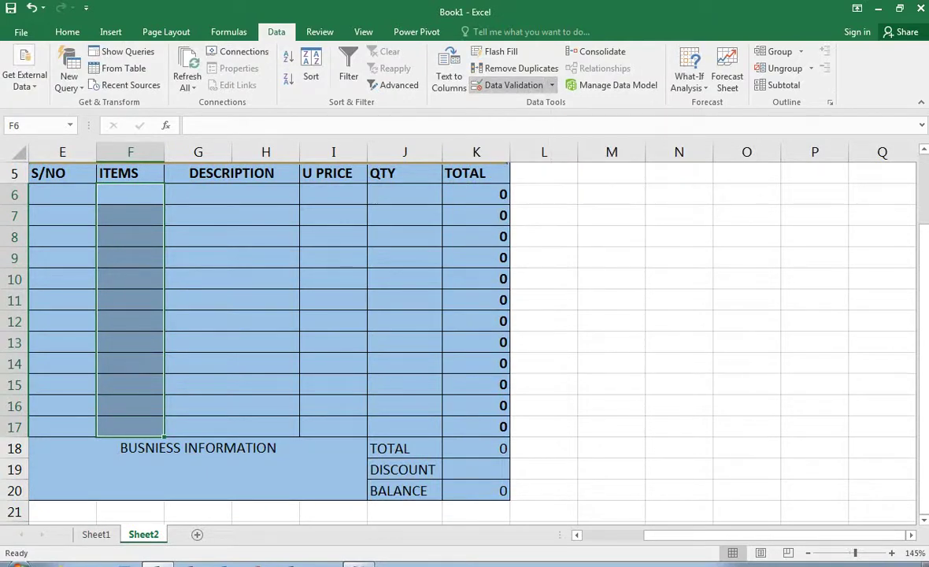
click(674, 252)
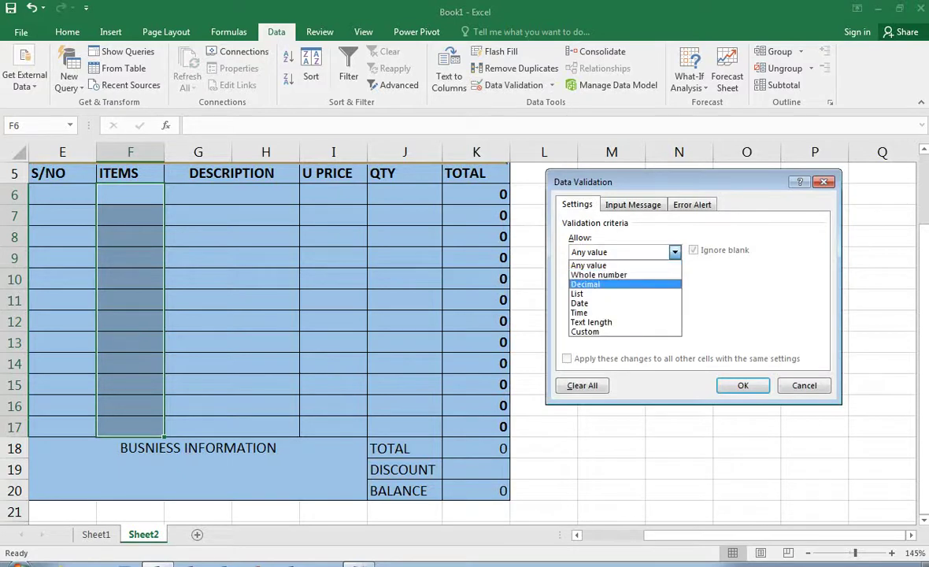
click(600, 284)
click(674, 252)
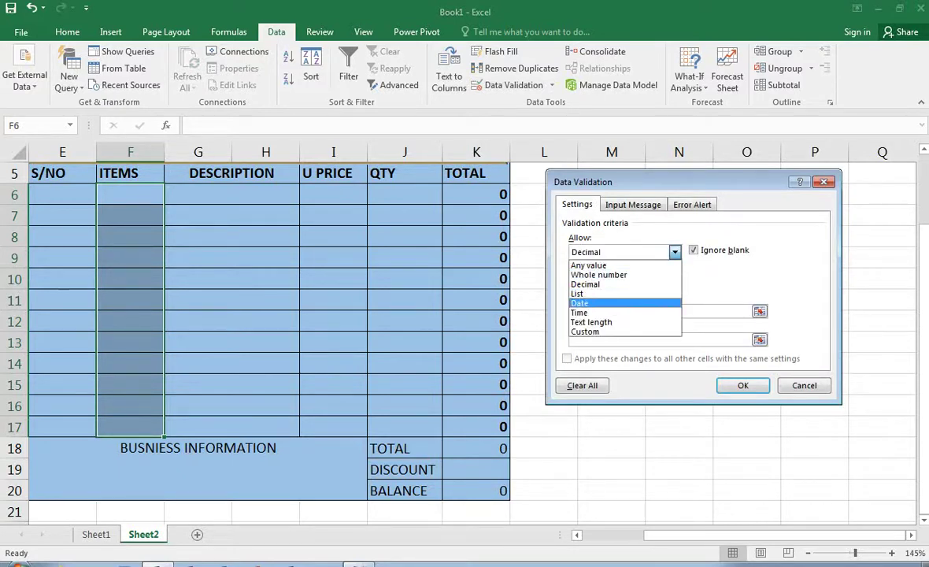
click(596, 294)
- Set the validation list source to MOUSE,KEYBOARD,USB,CHARGER and apply it to the ITEMS cells
click(614, 311)
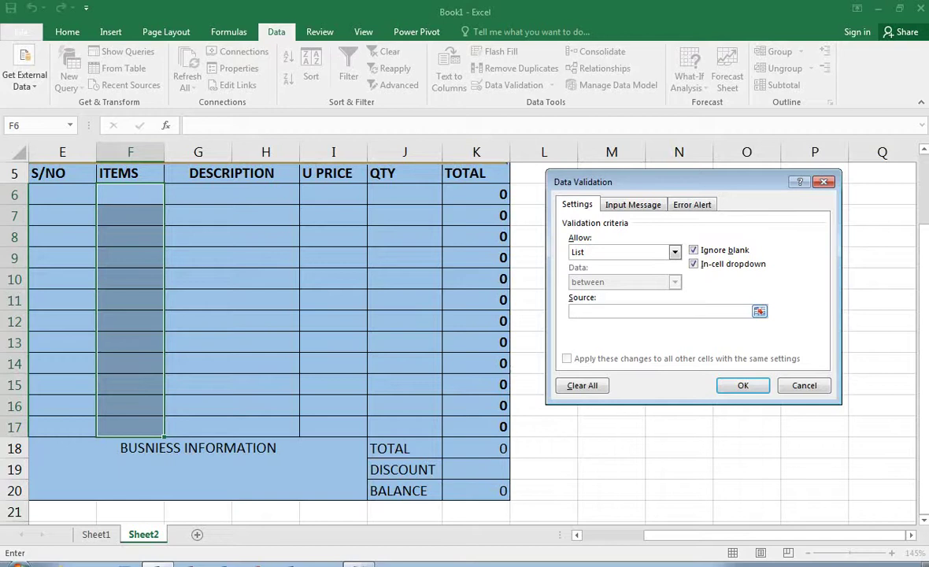
text(MOUSE,KEYB)
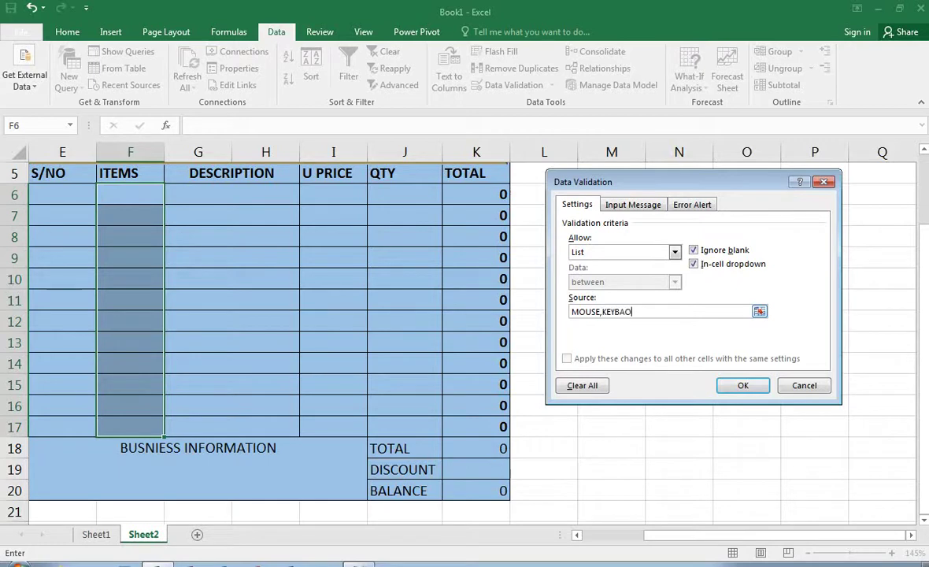
text(OA)
text(RD)
text(,USB)
text(,LAN)
key(BackSpace)
key(BackSpace)
key(BackSpace)
text(CHARGER)
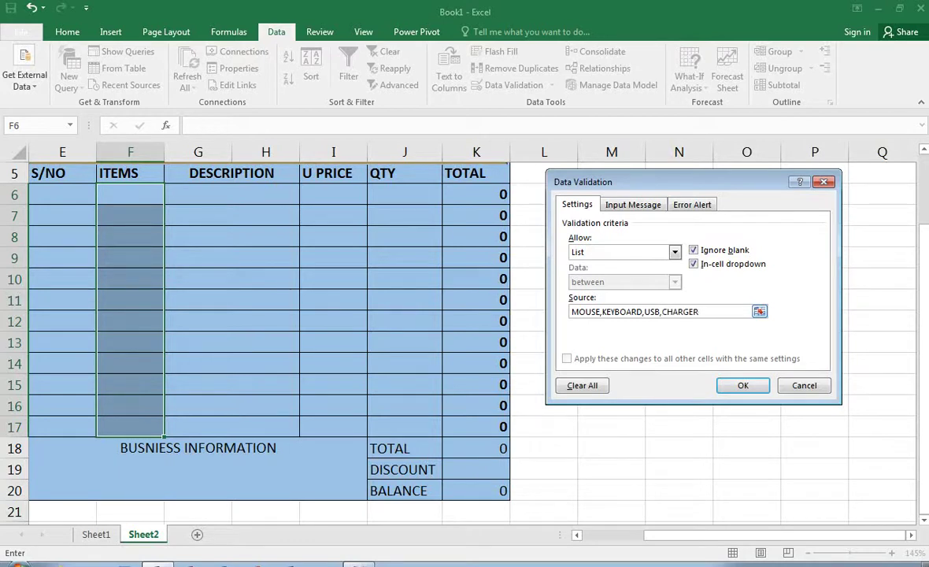
key(Return)
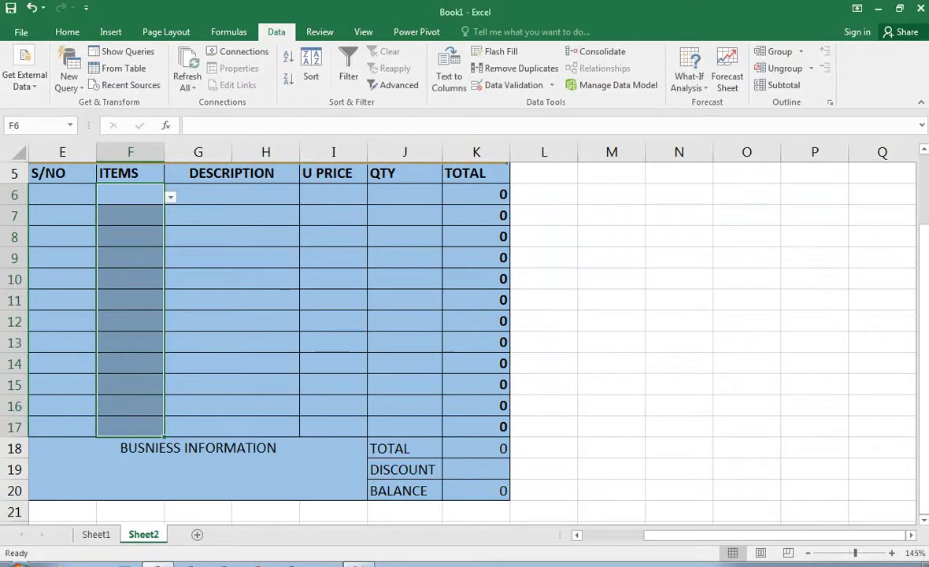
- Begin an IF formula in the first DESCRIPTION cell, G6, that returns "HP" when F6 equals "MOUSE"
click(232, 194)
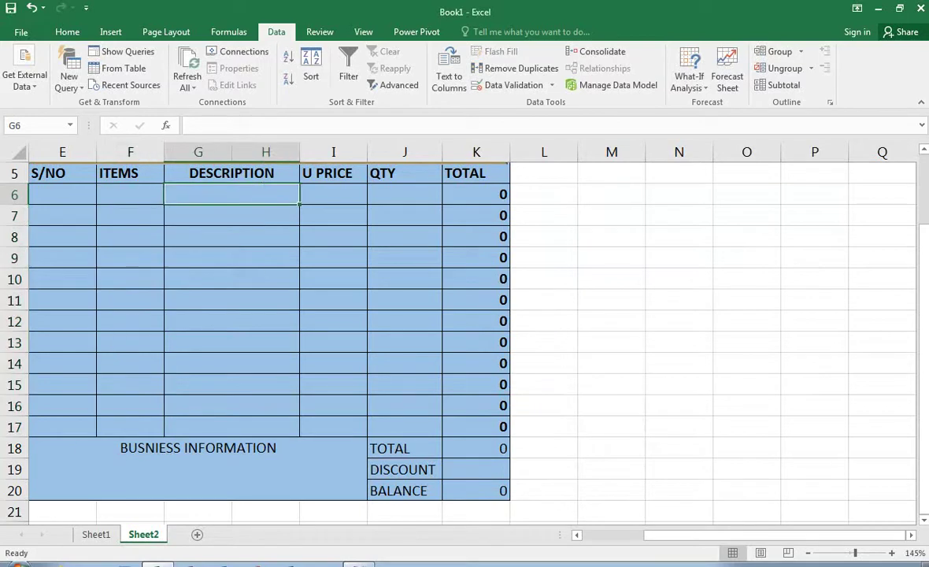
text(=IF()
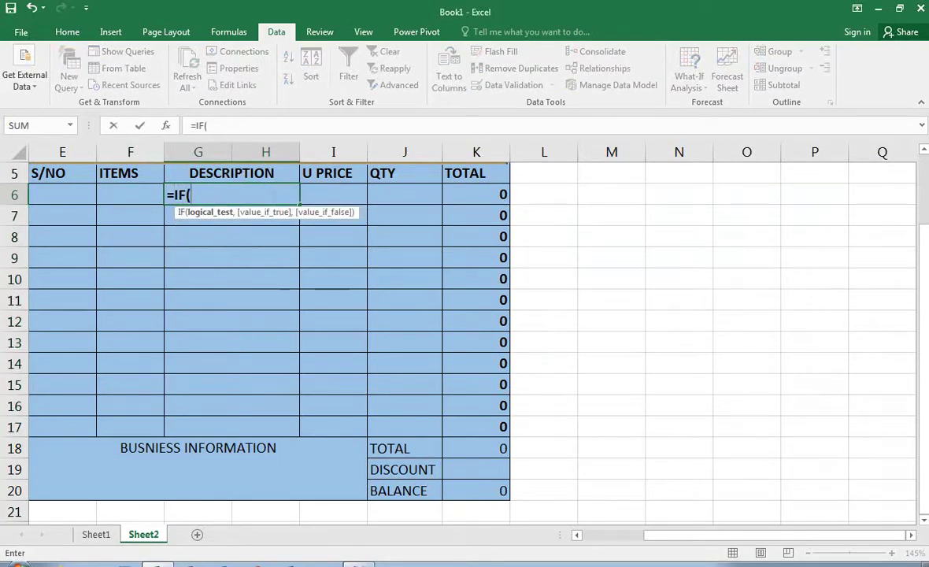
key(Left)
text(=")
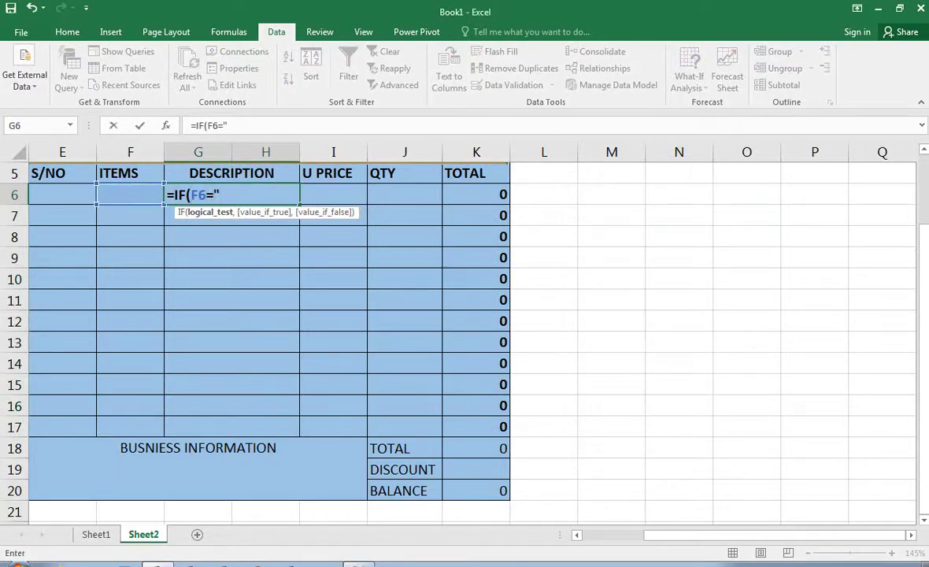
text(MOUSE)
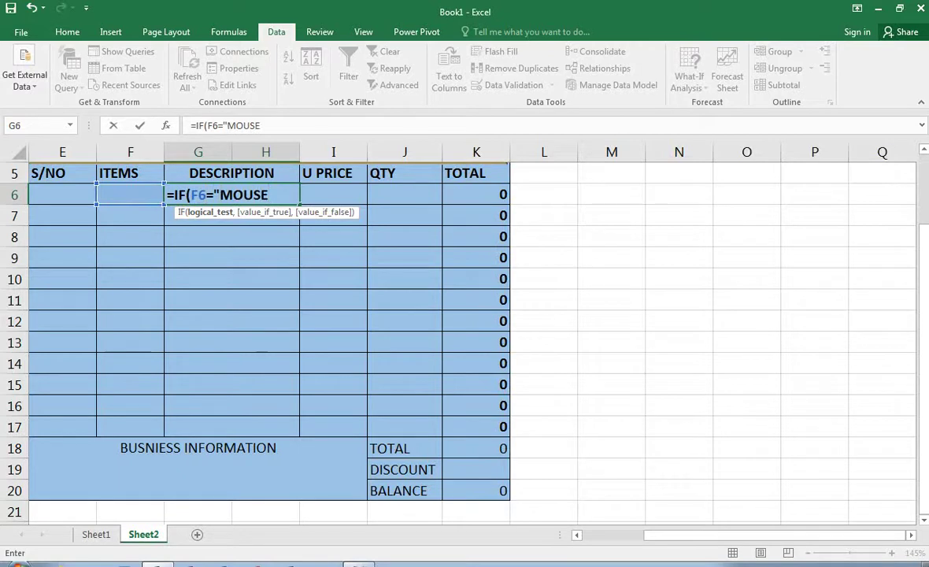
text(",)
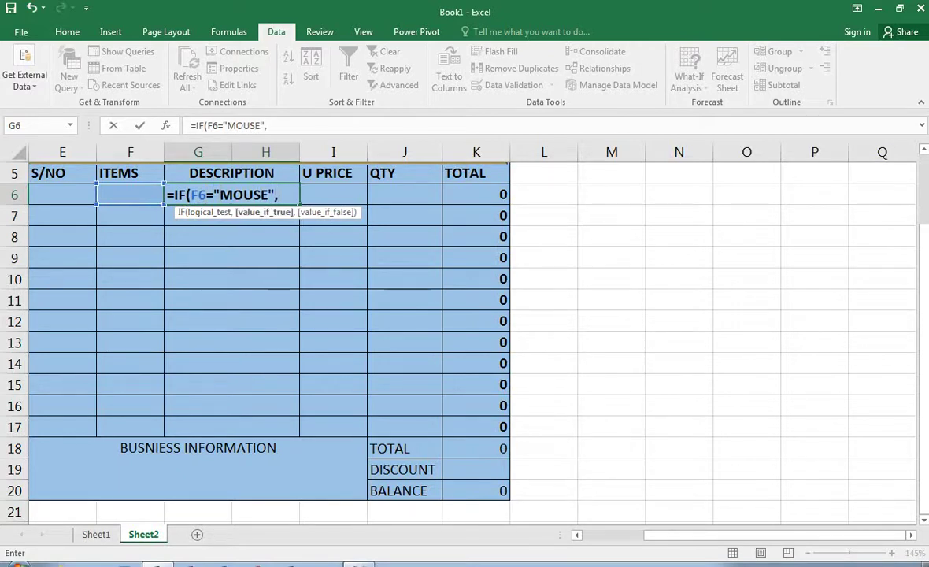
text("HP")
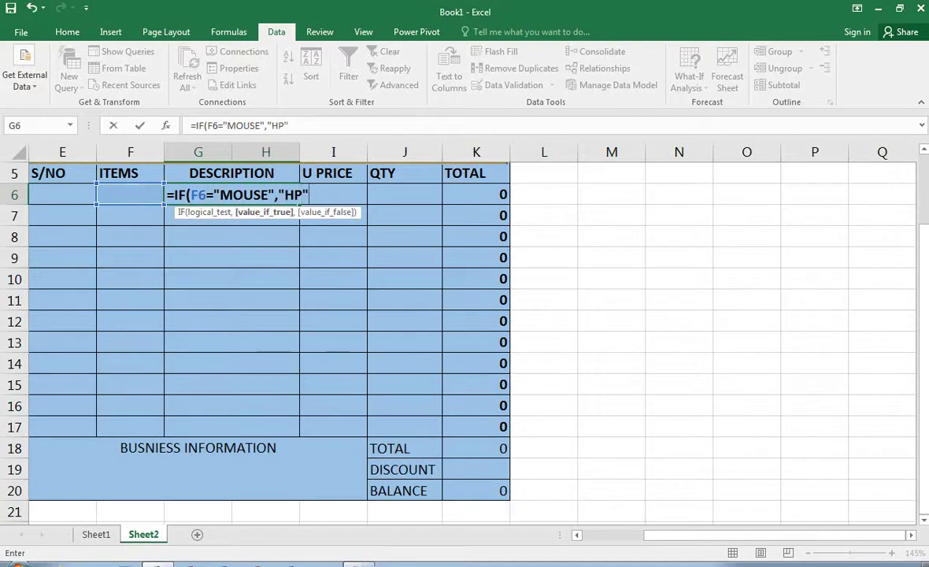
- Nest a second IF in the G6 formula that returns "DELL" when F6 equals "KEYBOARD"
text(,IF()
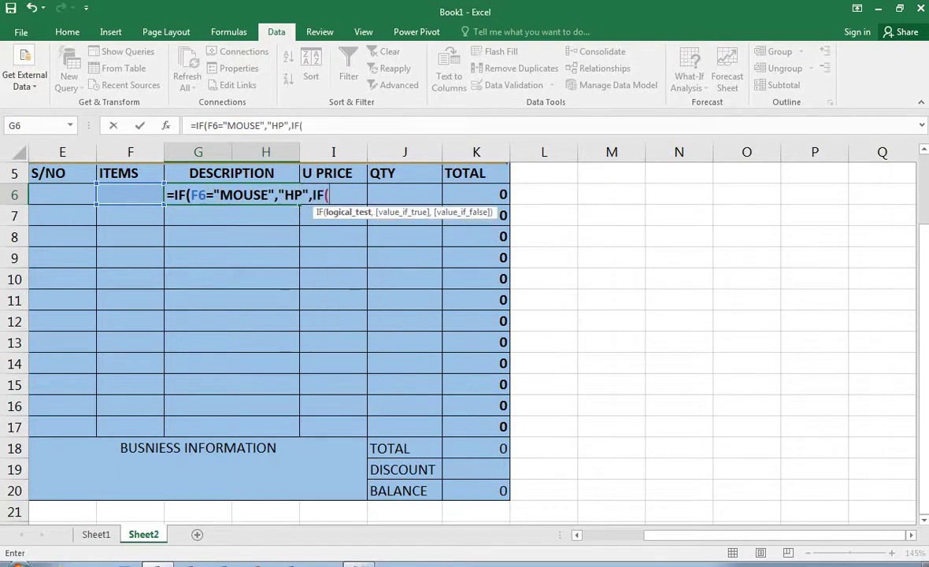
key(Left)
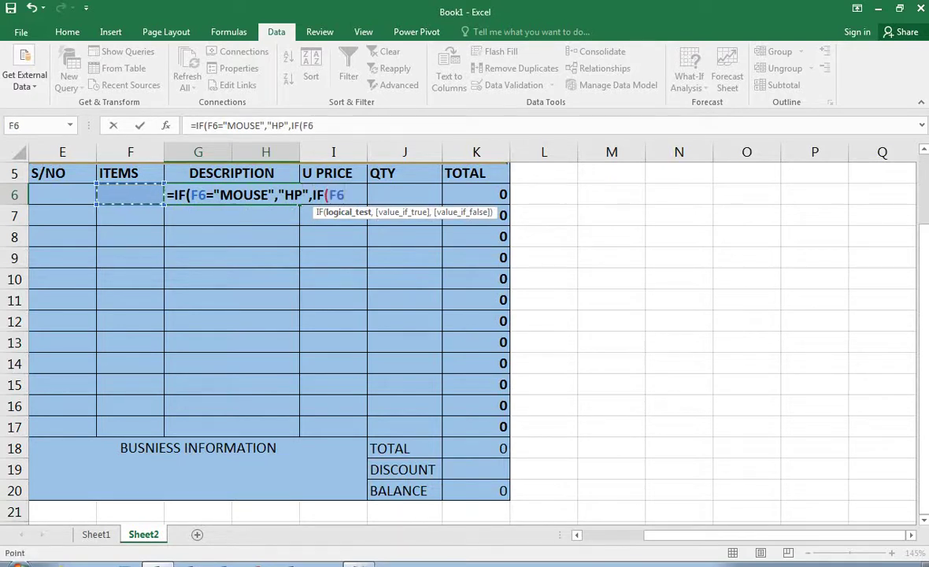
text(=)
text("KE)
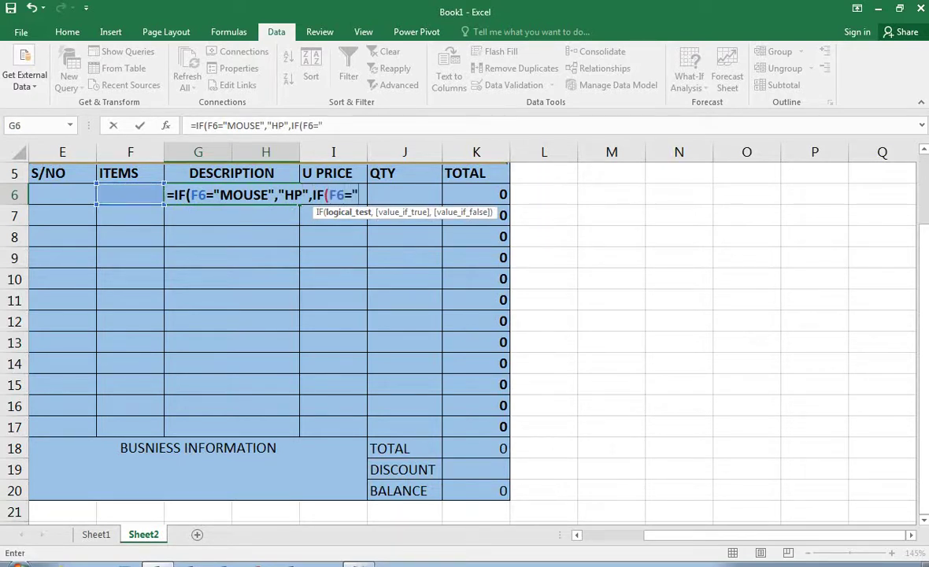
text(YBOARD)
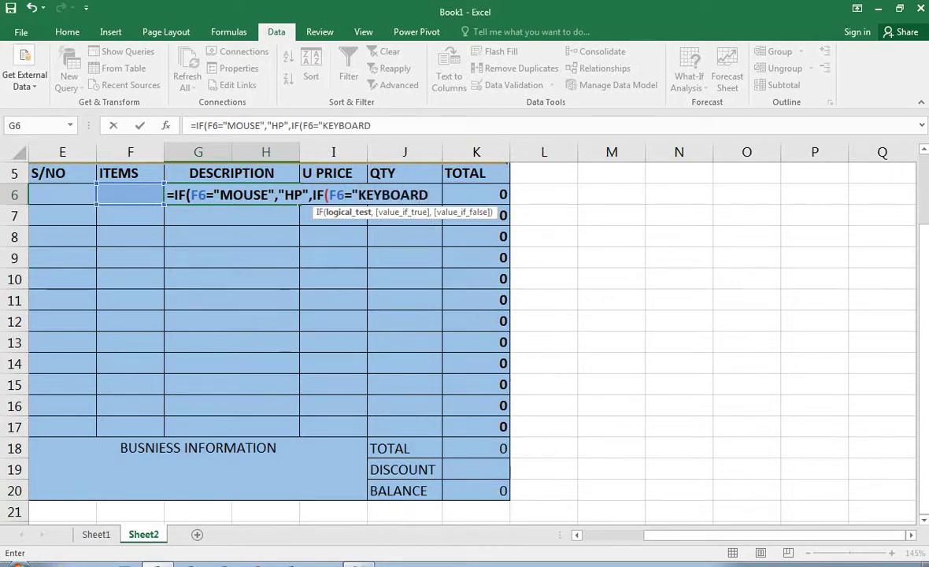
text(",)
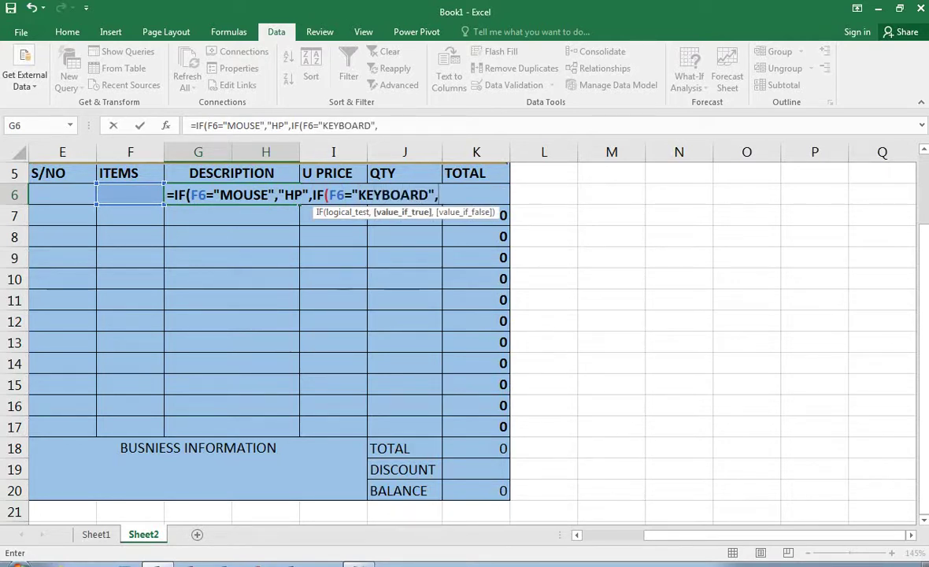
text("DELL")
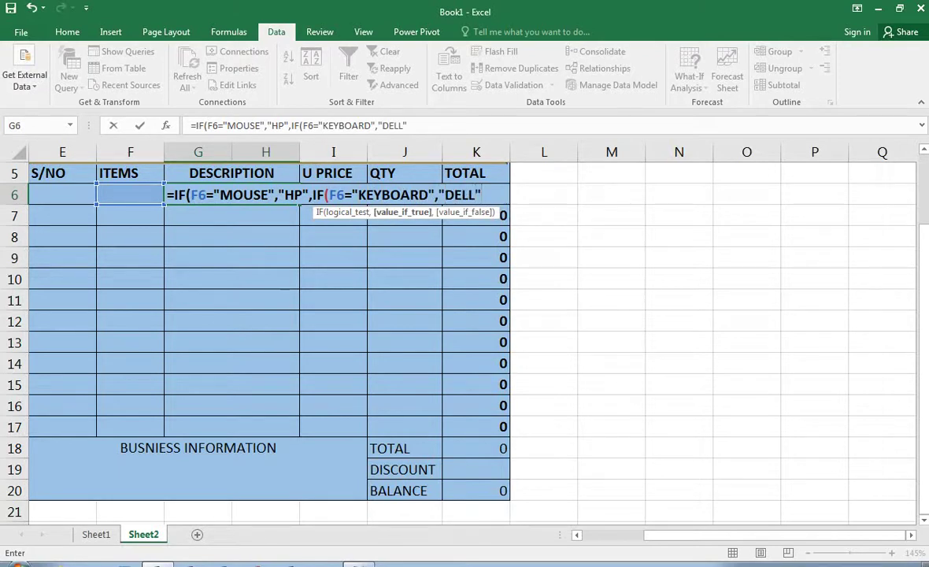
- Nest a third IF in the G6 formula that returns "KINGSTONE" when F6 equals "USB"
text(,IF()
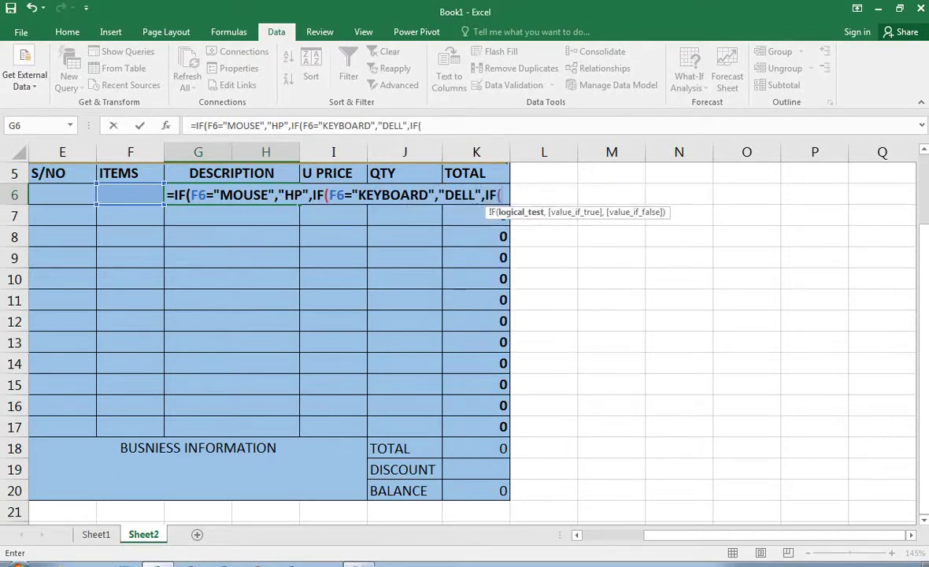
key(Left)
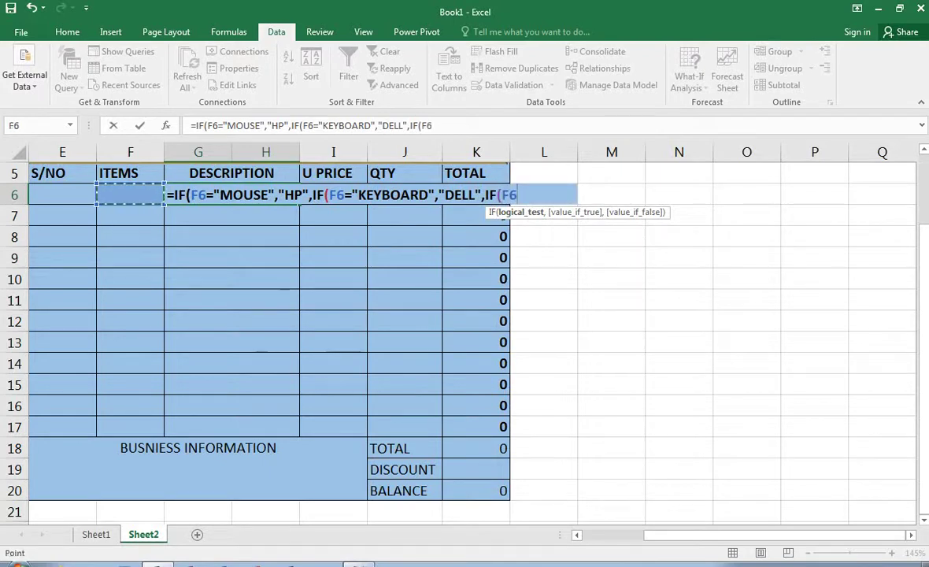
text(=")
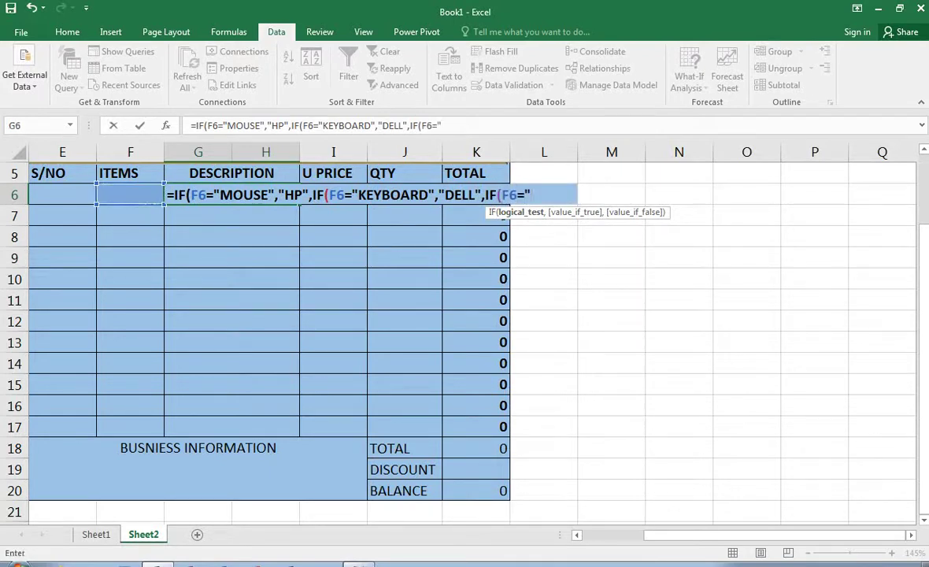
text(USB",")
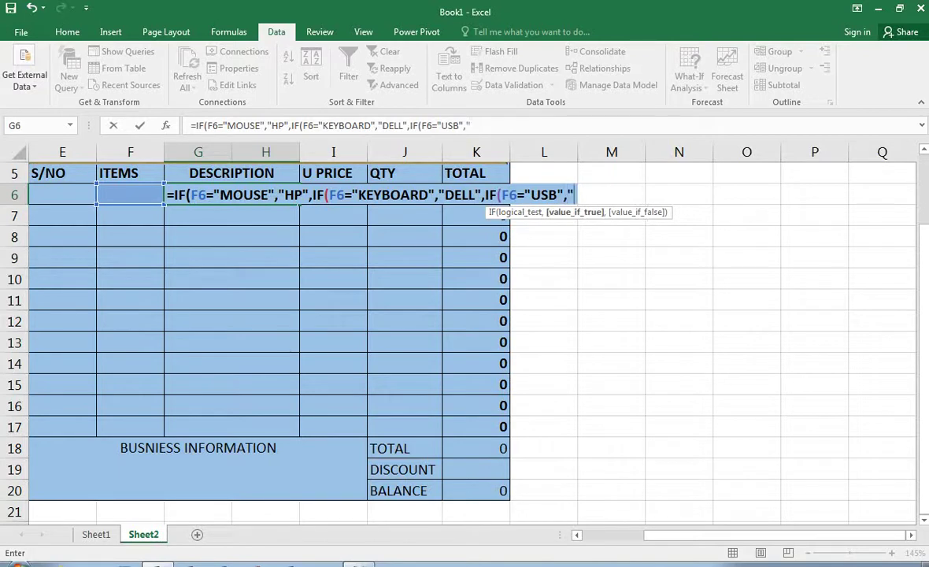
text(KI)
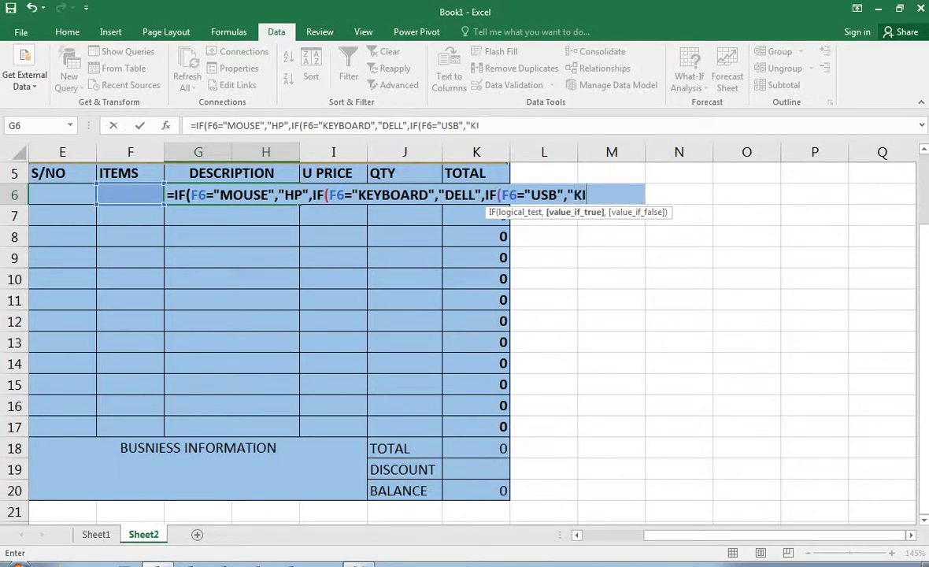
text(NGSO)
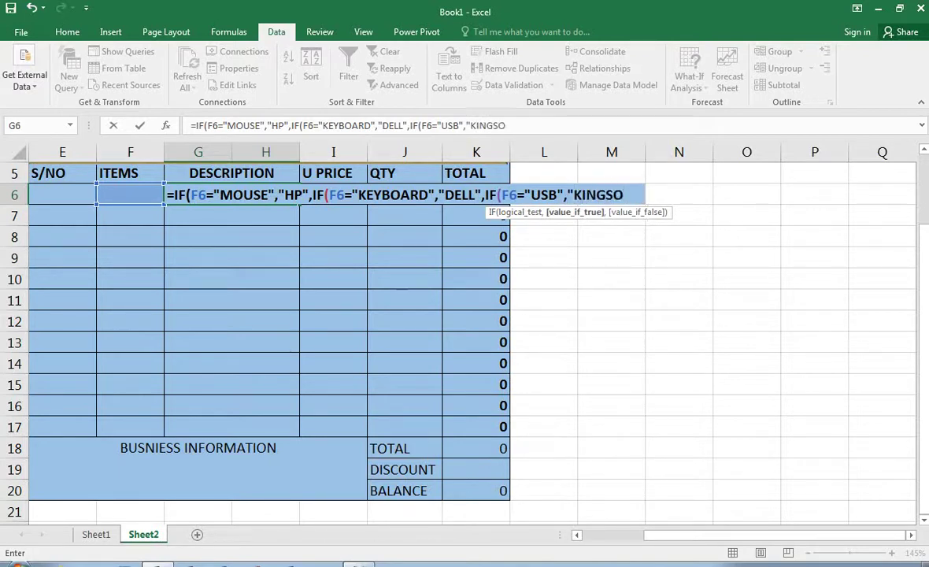
text(TNE")
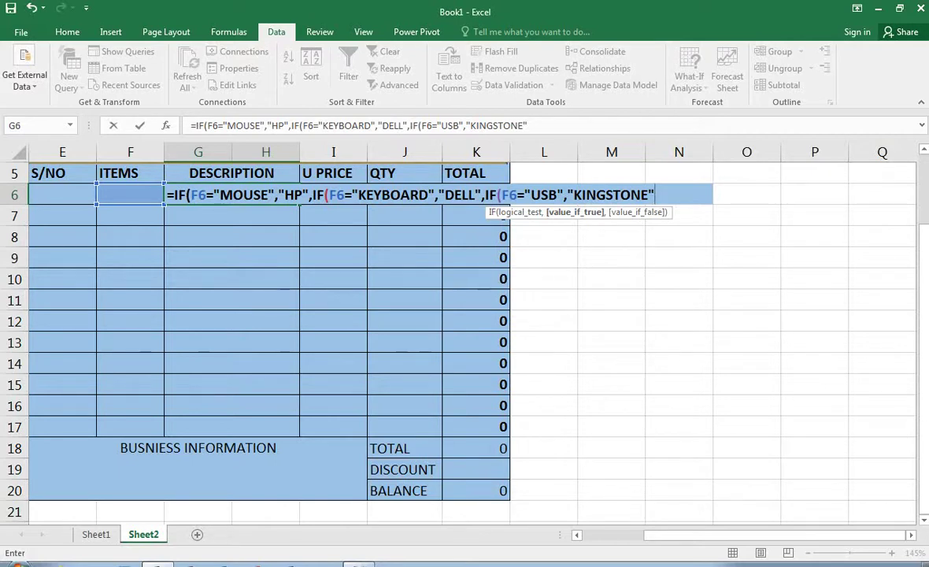
- Nest a fourth IF in the G6 formula that returns "SONY" when F6 equals "CHARGER", then close all parentheses and enter the formula
text(,IF()
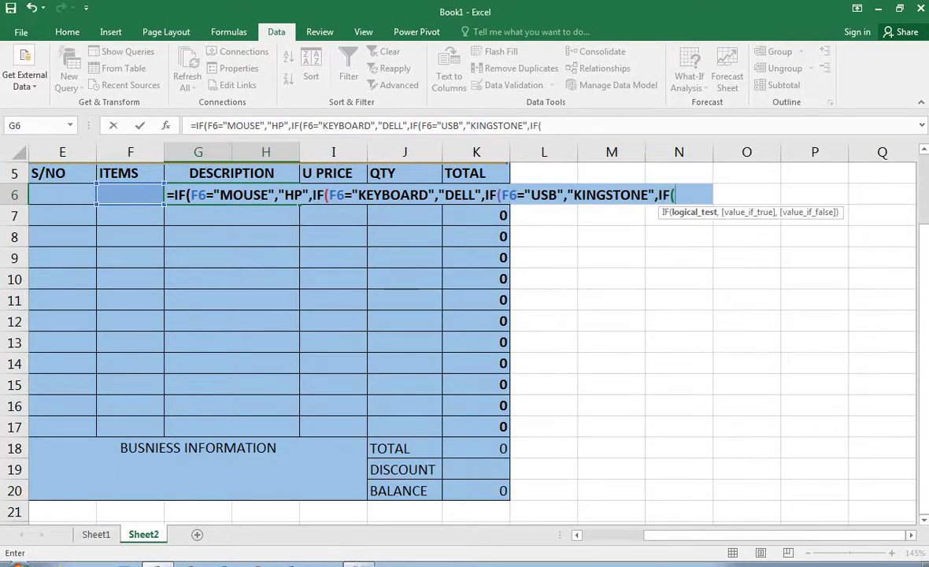
key(Left)
text(=")
text(CHARGER")
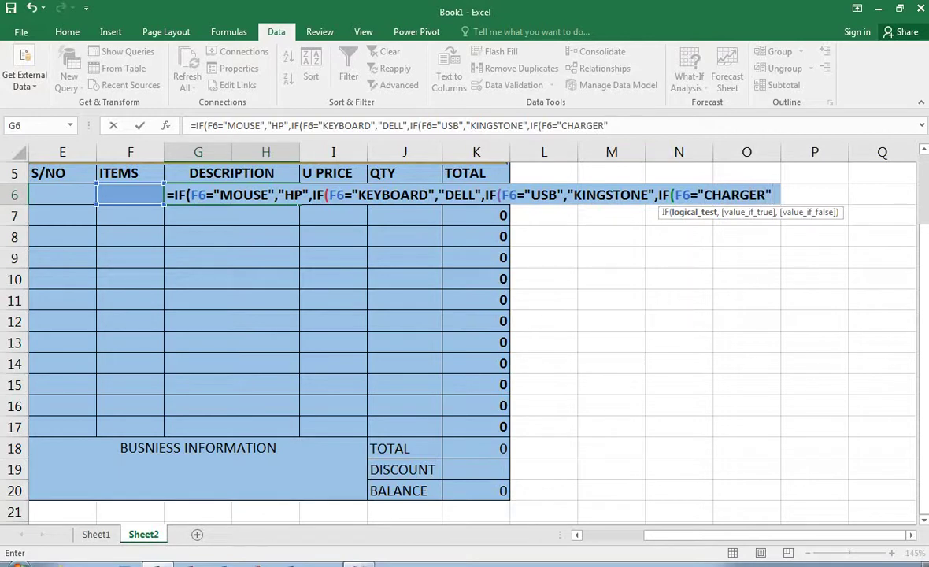
text(,)
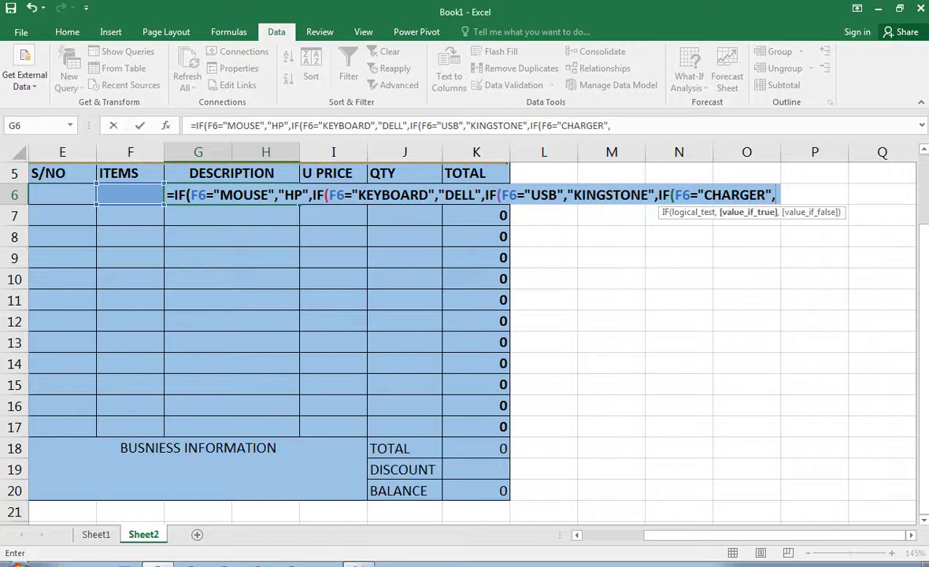
text(SONY)
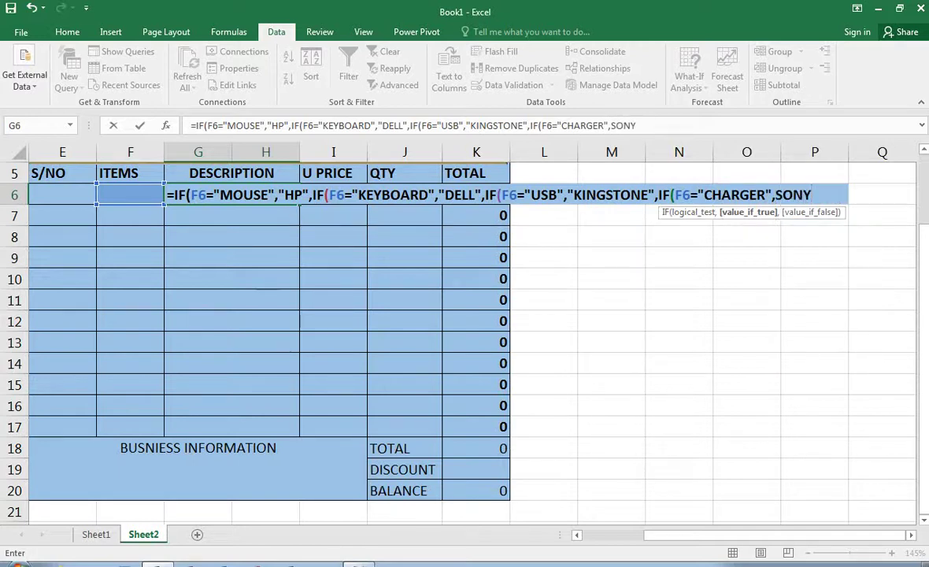
text(")
key(F2)
text(")
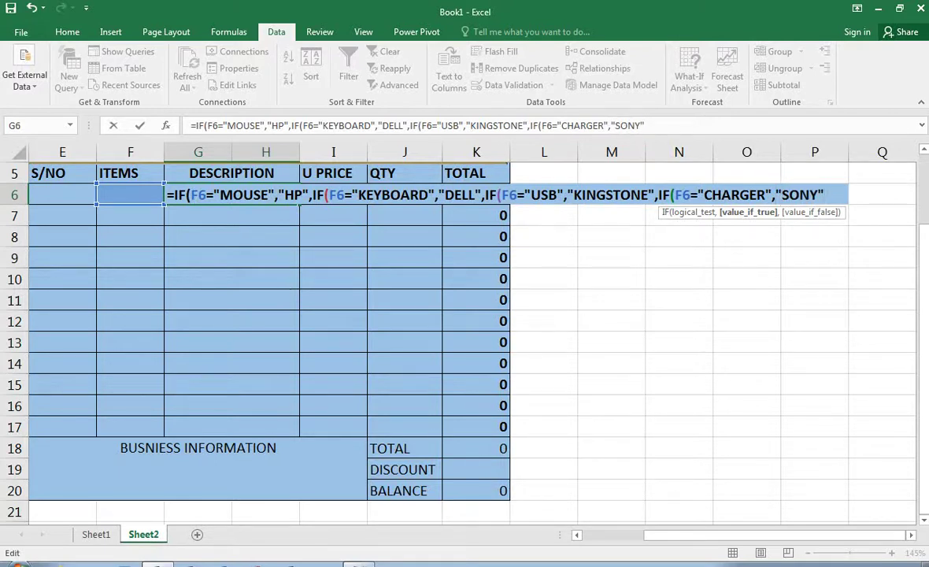
text())))
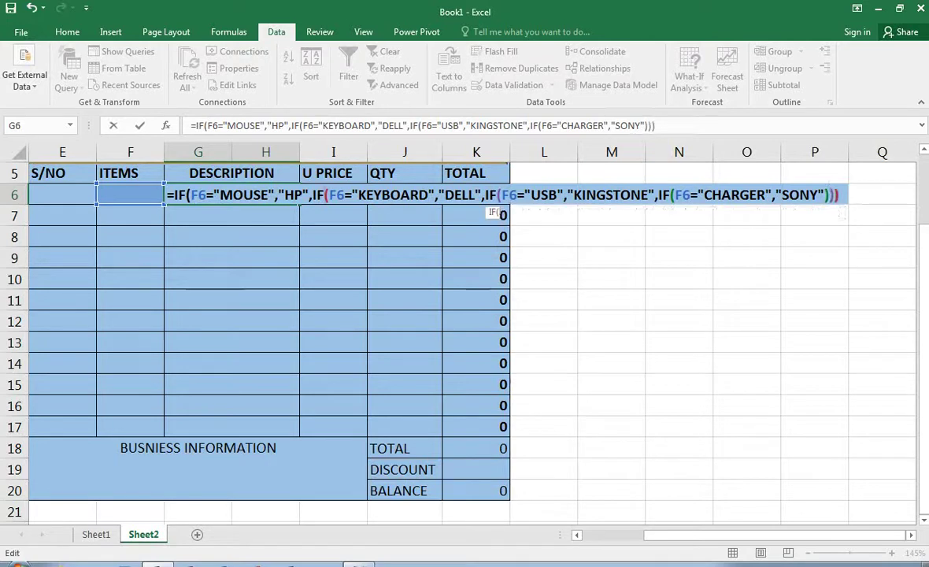
text())
key(Return)
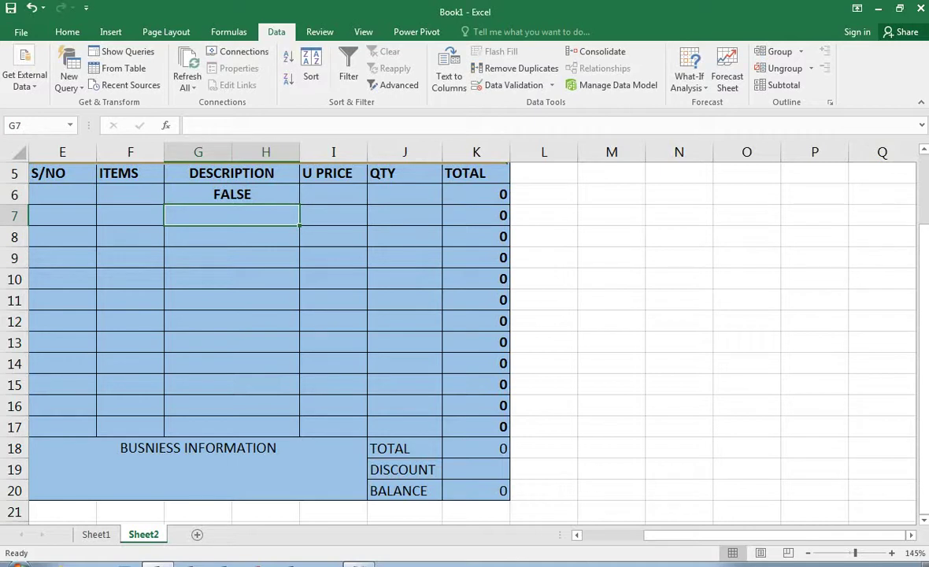
- Add " " as the value_if_false of the innermost IF in the G6 formula
double_click(243, 195)
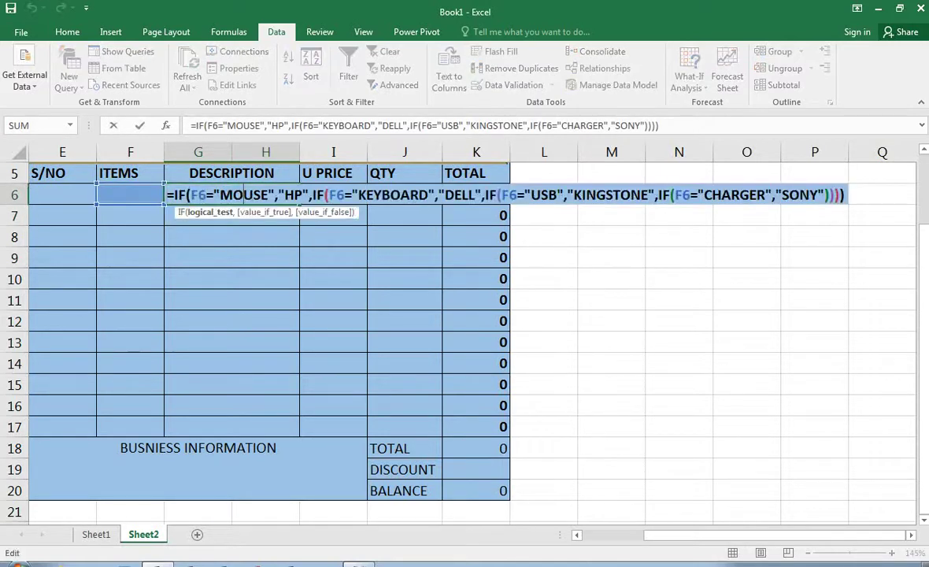
click(825, 194)
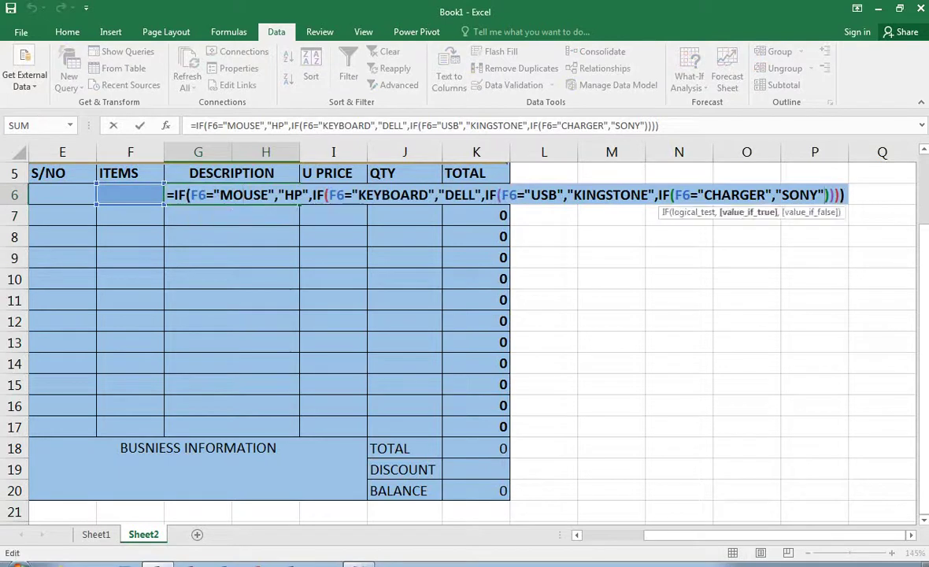
text(,")
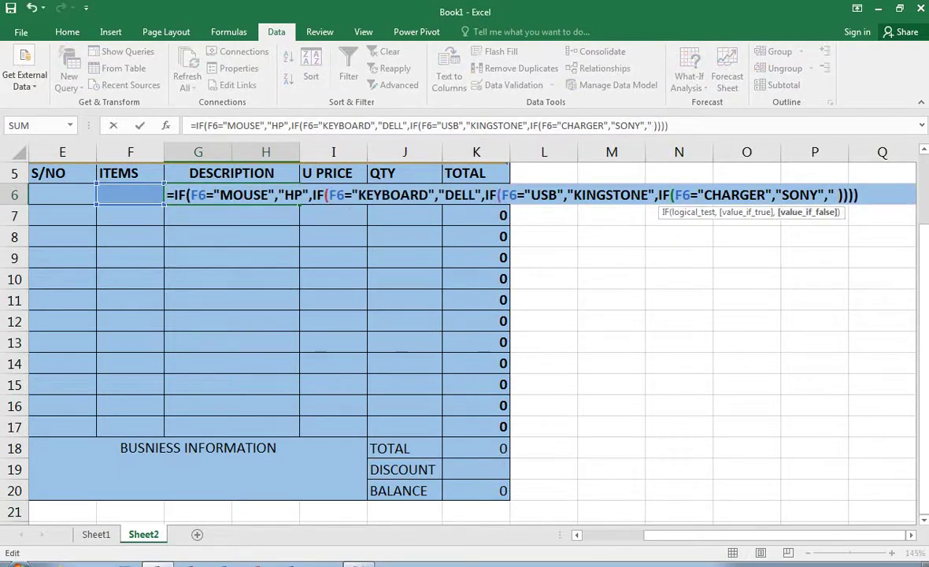
text( ")
key(Return)
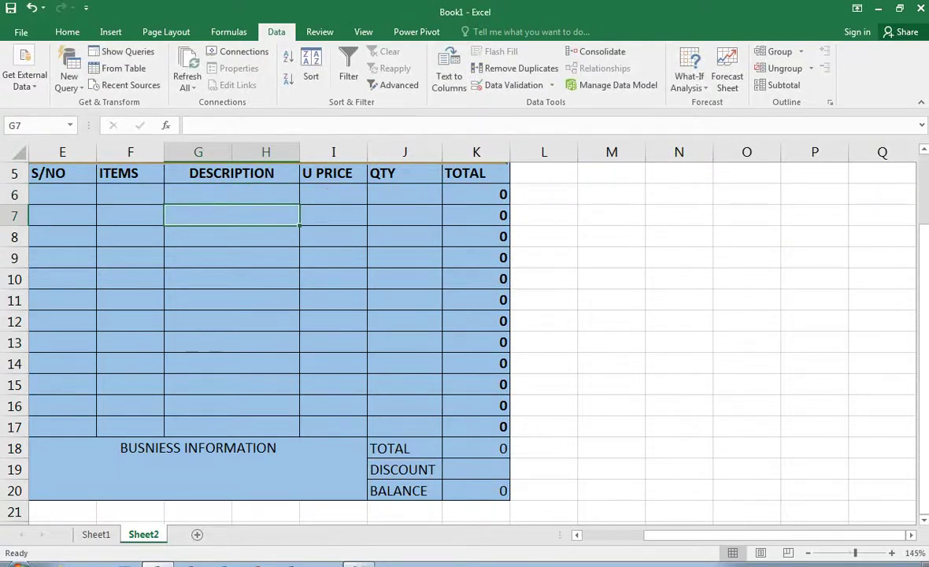
- Fill the G6 formula down the DESCRIPTION column to row 17 and check the copied formula in the last row
click(232, 194)
drag(299, 203, 299, 432)
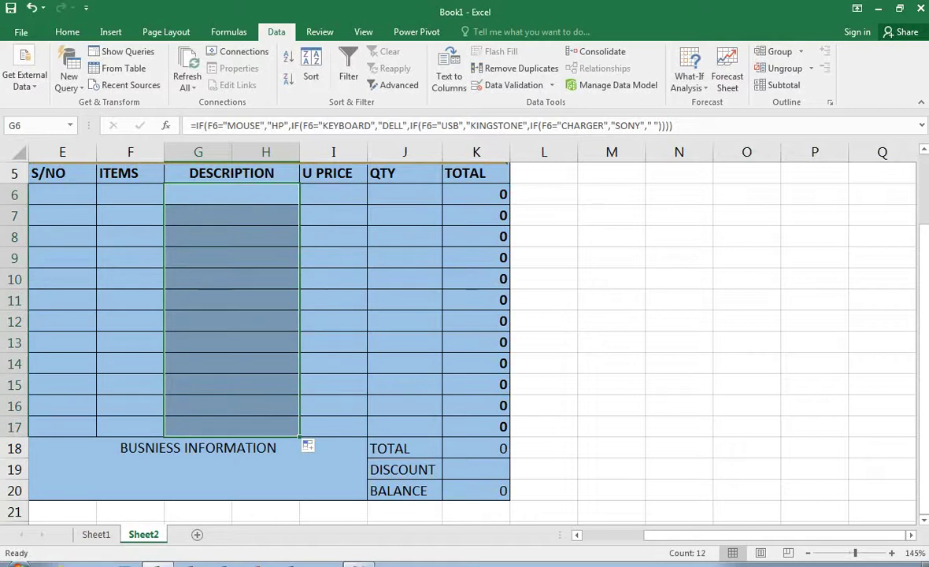
double_click(269, 427)
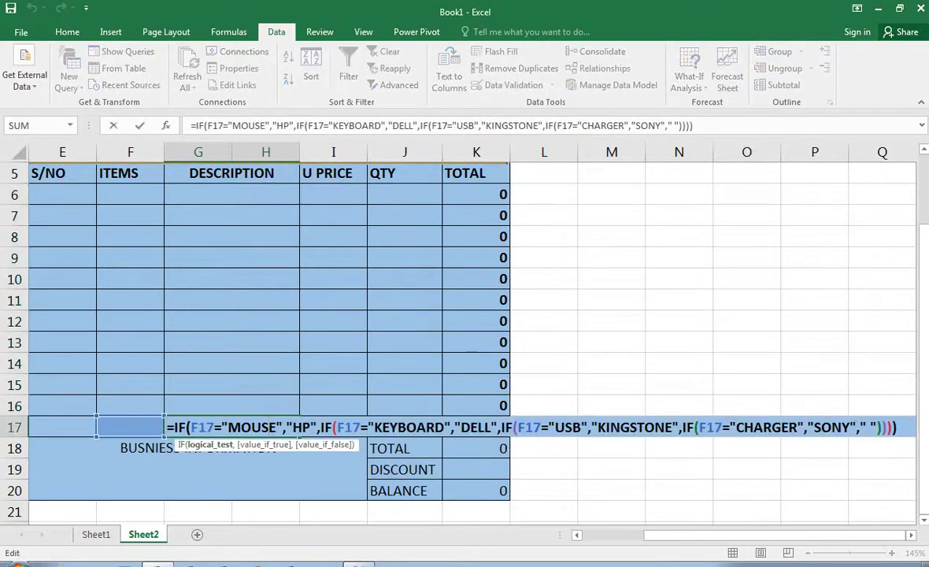
key(Return)
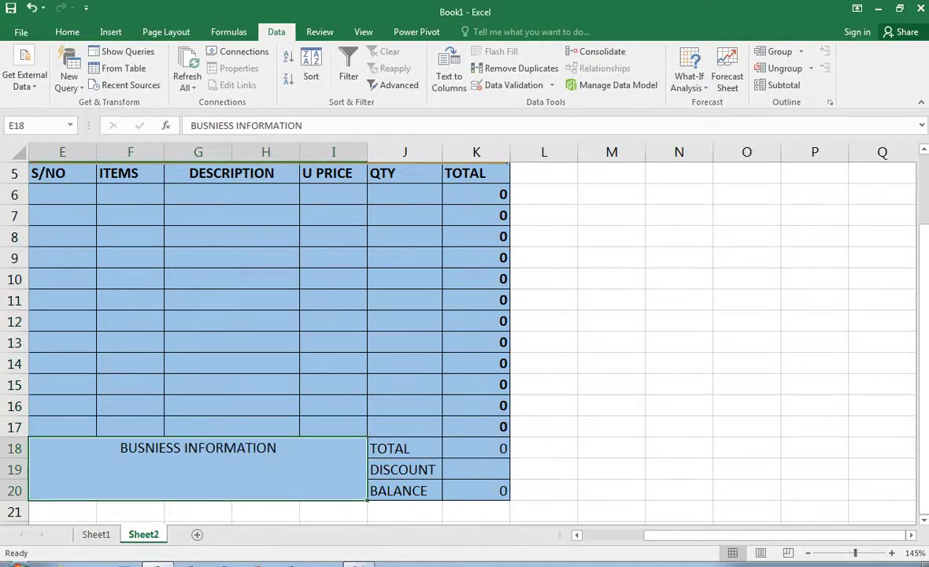
- Begin an IF formula in the first U PRICE cell, I6
click(333, 194)
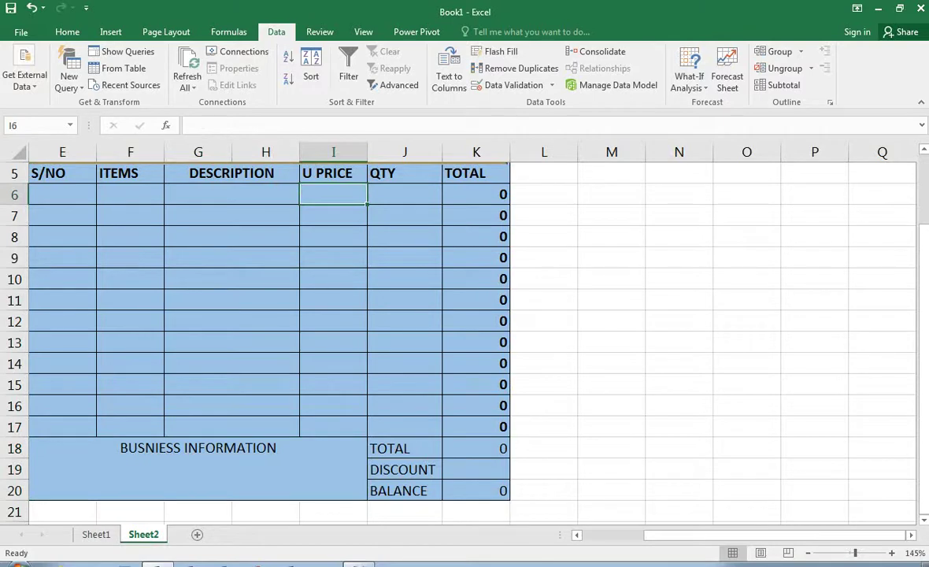
scroll(472, 336, down, 1)
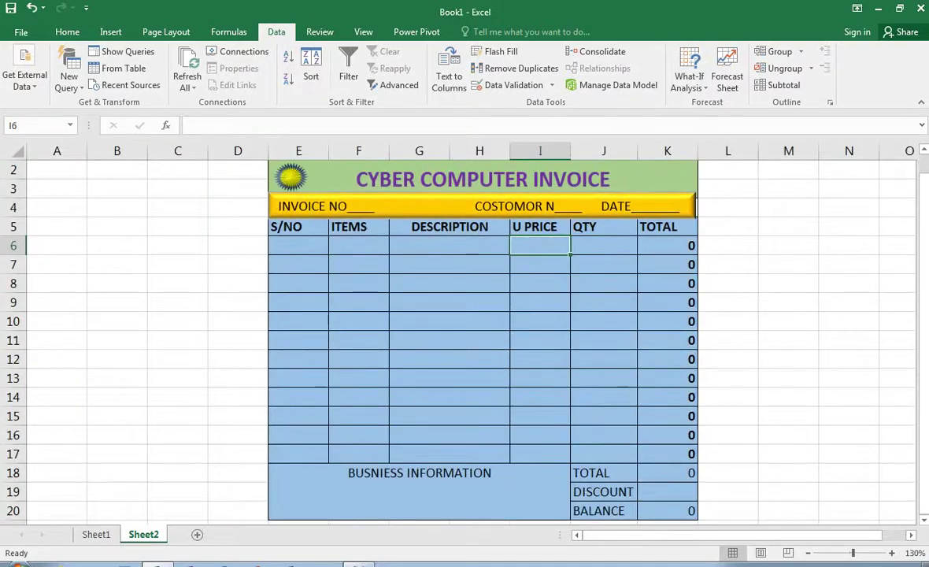
text(=i)
key(Tab)
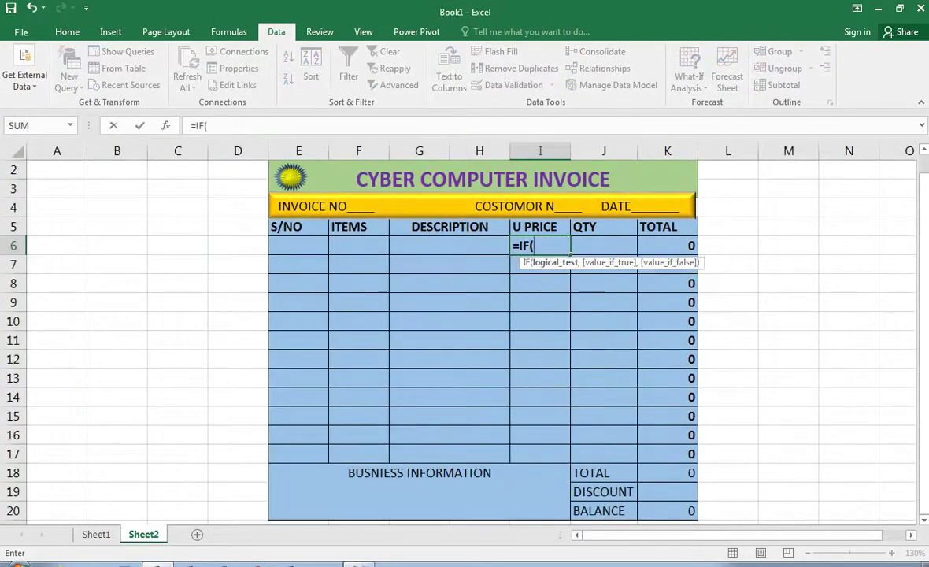
text(AND)
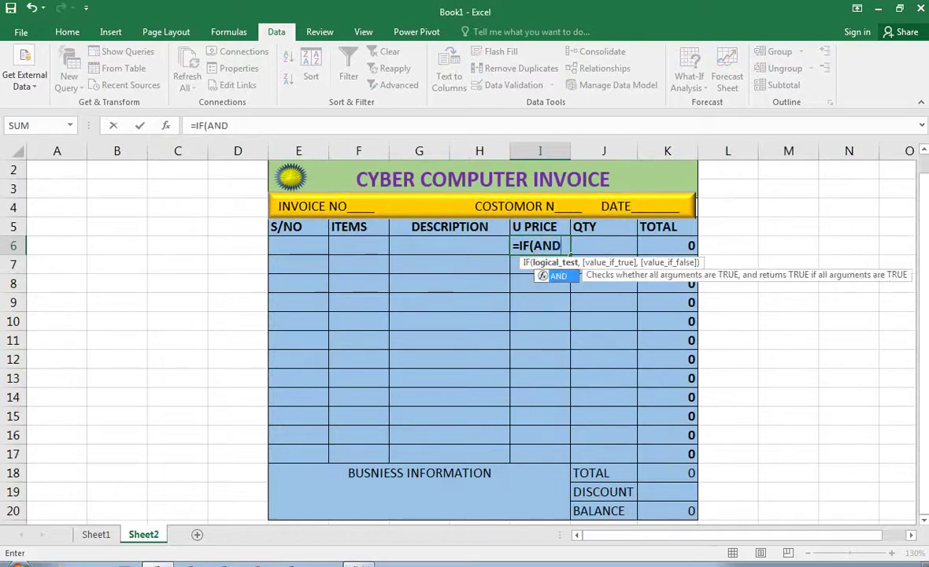
text(()
key(BackSpace)
key(BackSpace)
key(BackSpace)
key(BackSpace)
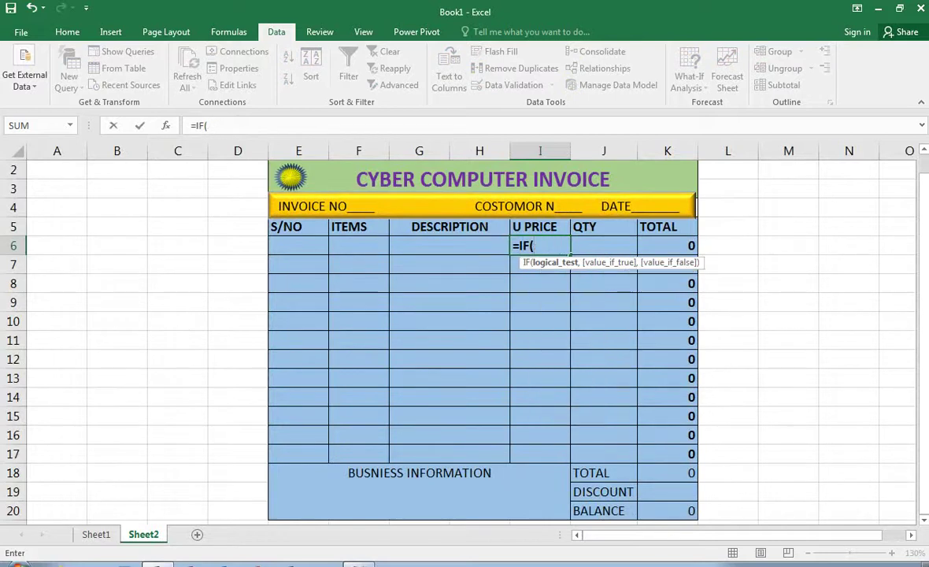
- Make the I6 formula return 200 when F6 equals "MOUSE", and open a nested IF for the false case
click(359, 245)
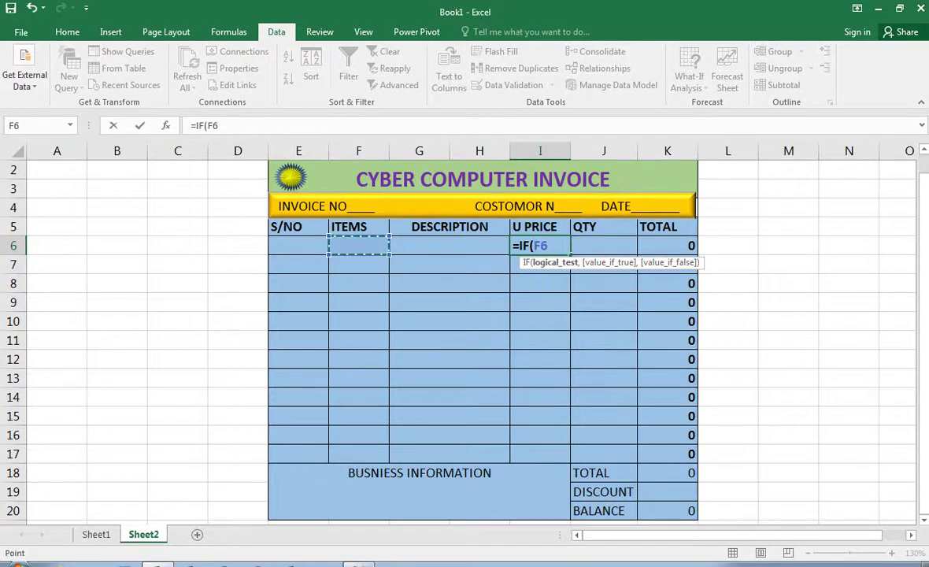
text(="MOUSE)
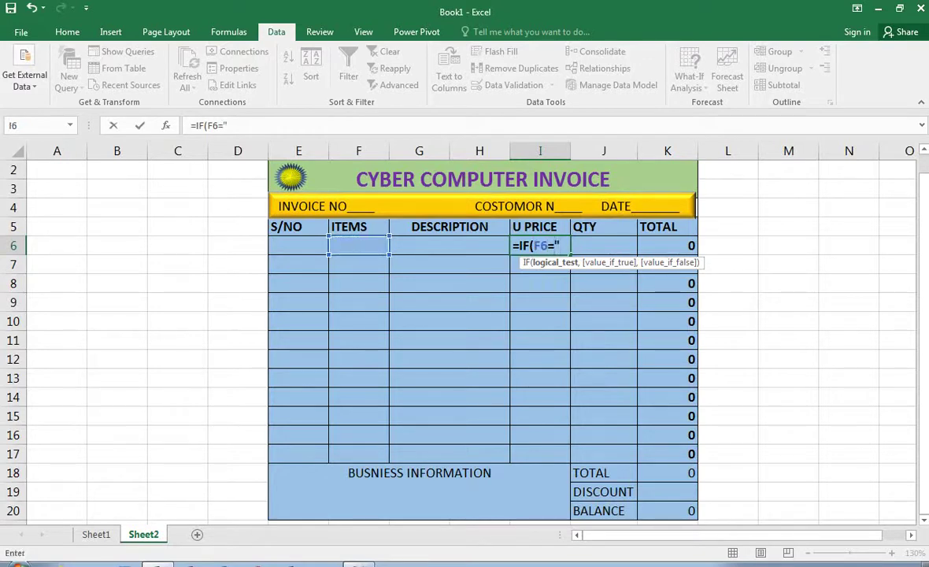
text(",)
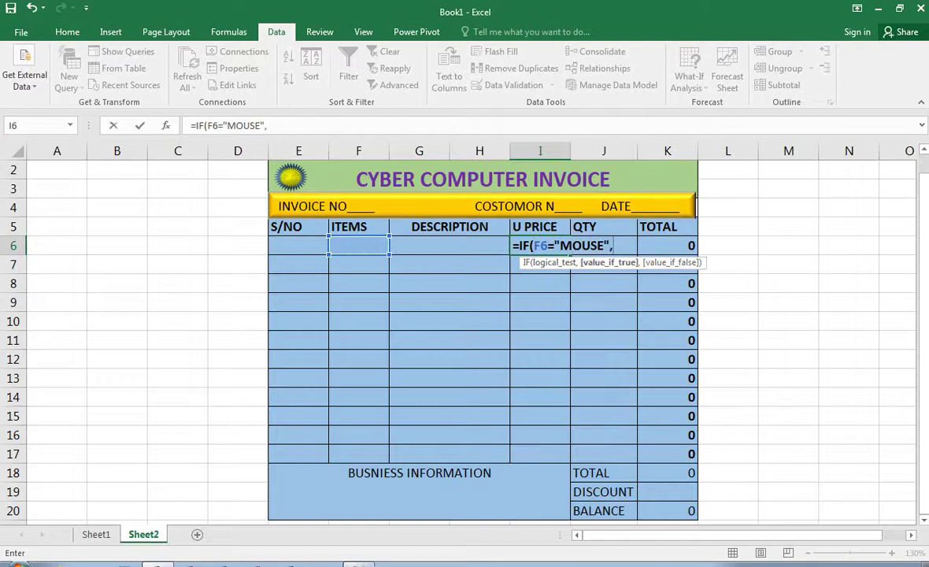
text(200,IF()
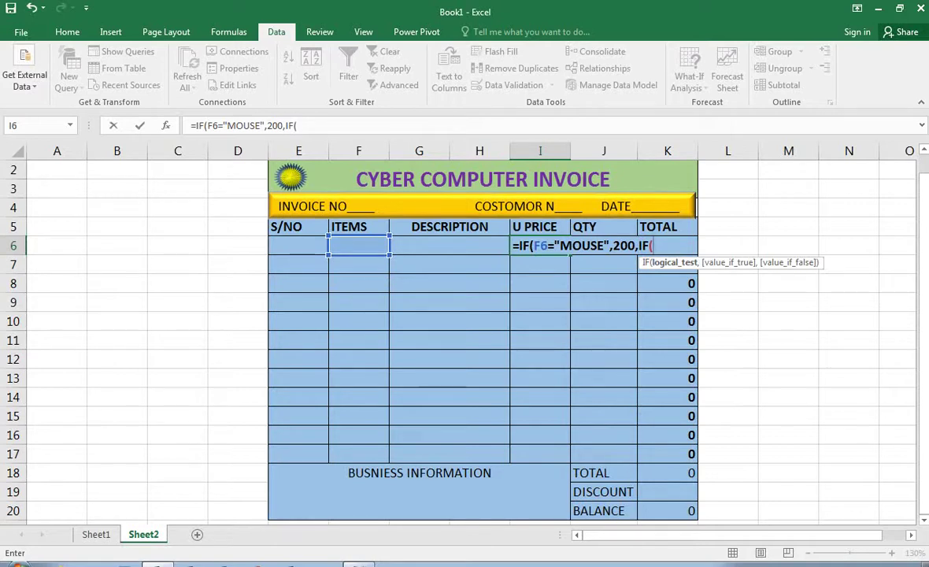
- Complete the second IF in the I6 formula so it returns 350 when F6 equals "KEYBOARD"
click(359, 246)
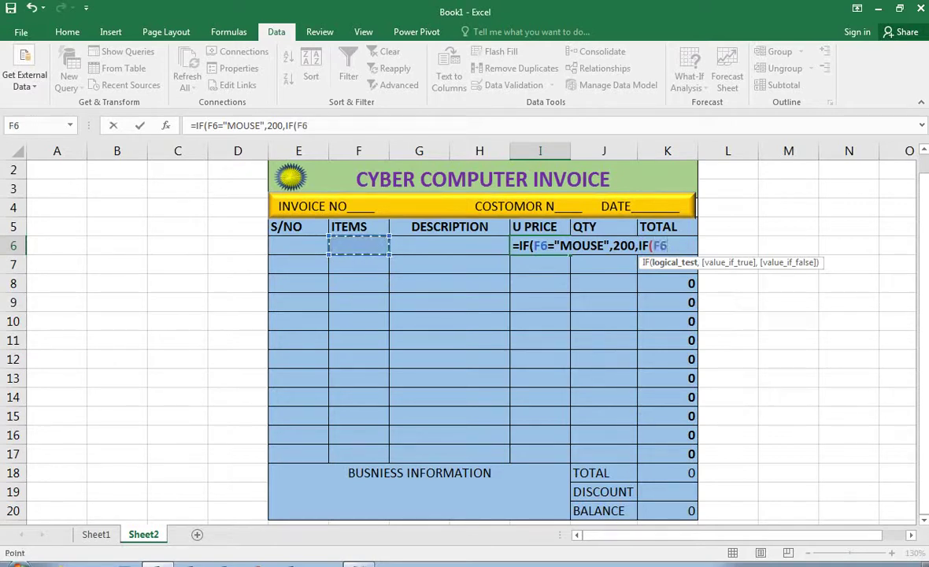
text(=")
text(KEYBAOR)
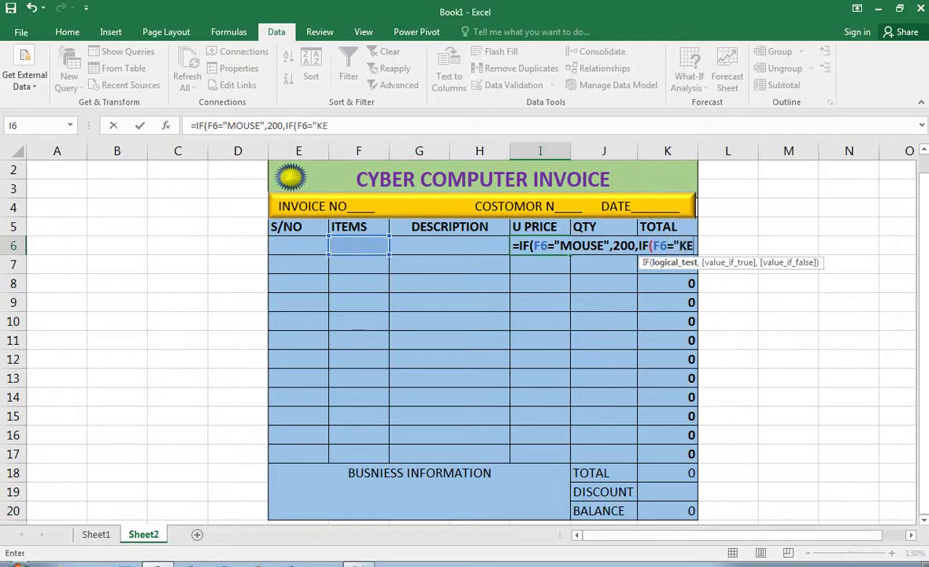
key(BackSpace)
key(BackSpace)
key(BackSpace)
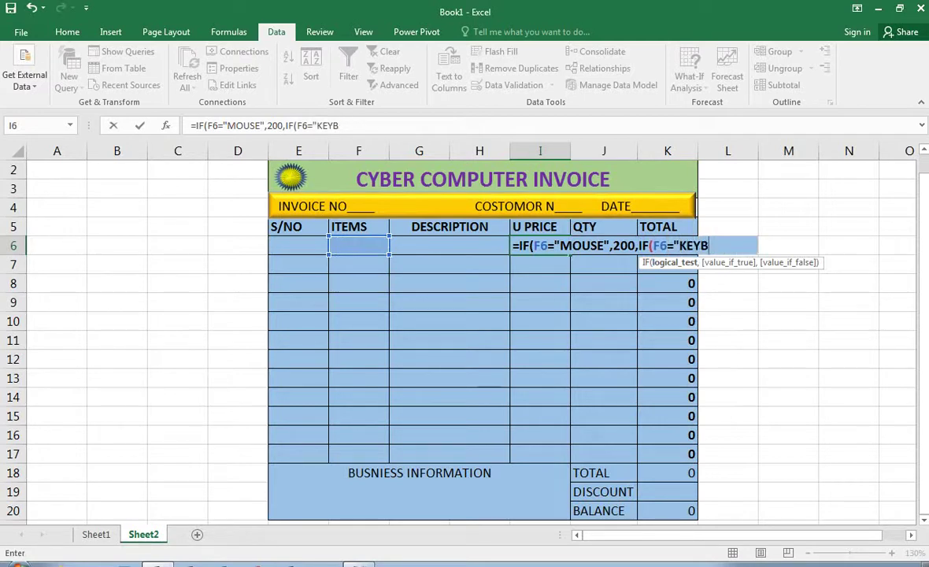
text(OARD)
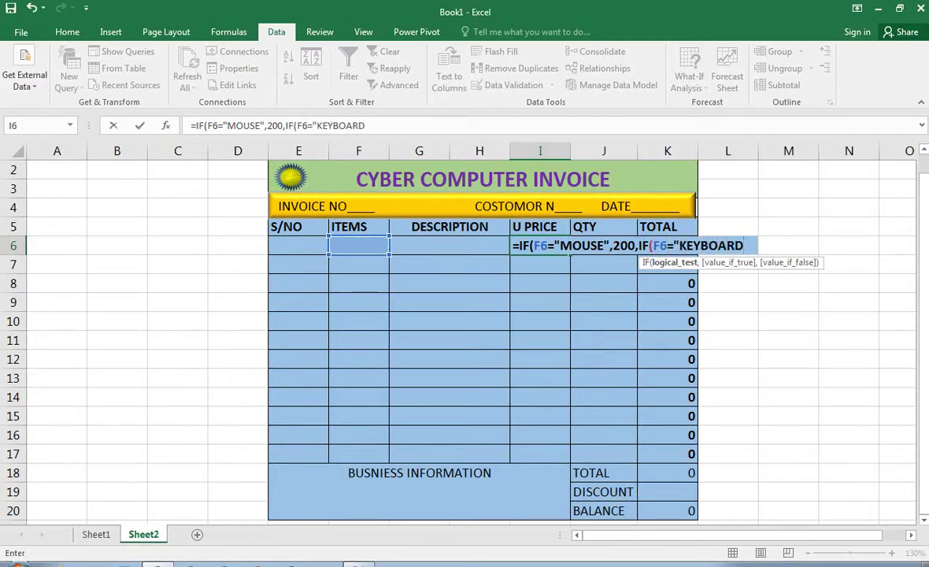
text(",)
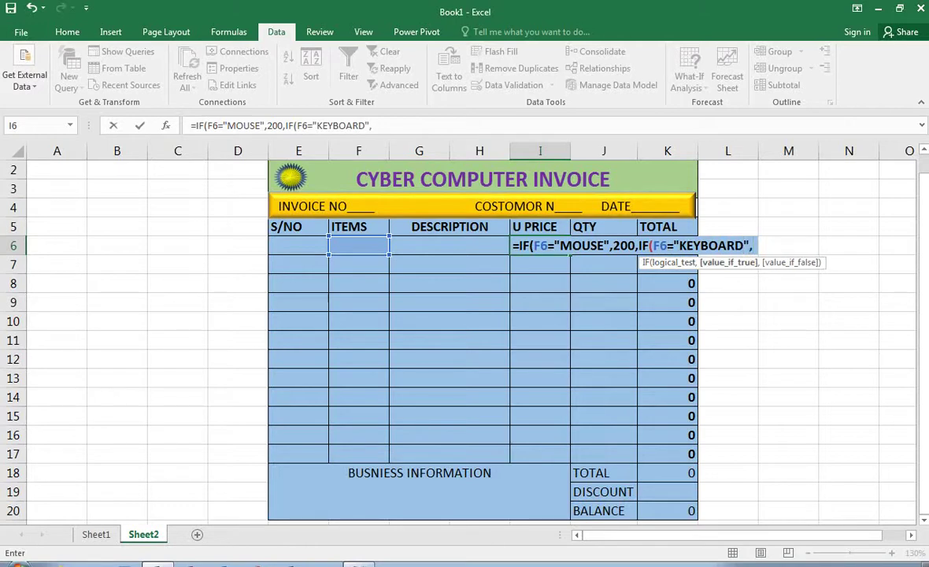
text(35)
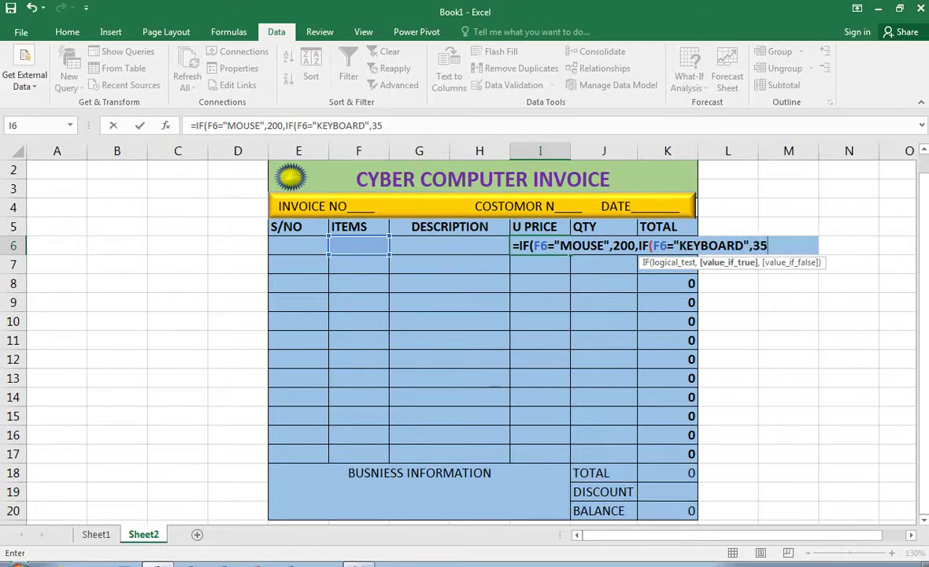
text(0,IF)
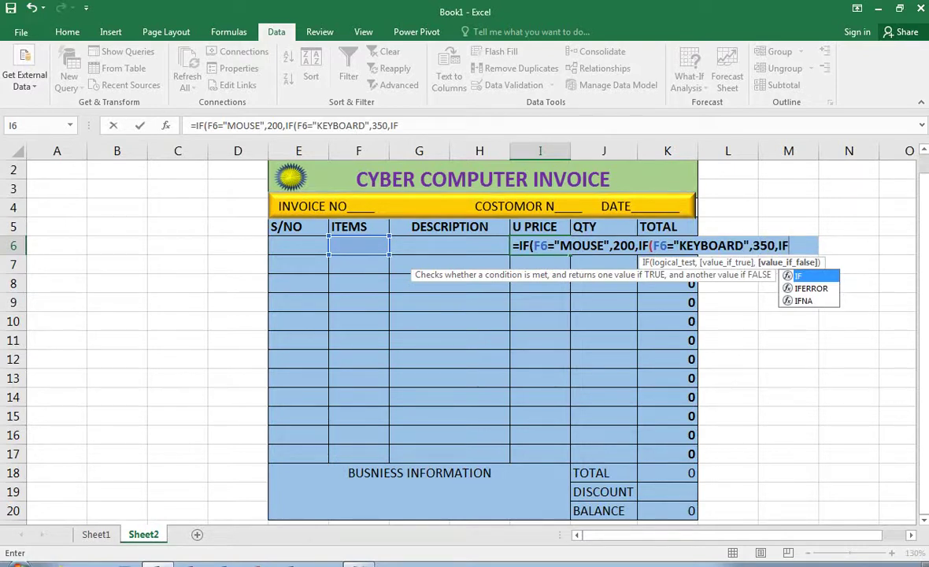
- Nest a third IF in the I6 formula that returns 400 when F6 equals "USB"
text(()
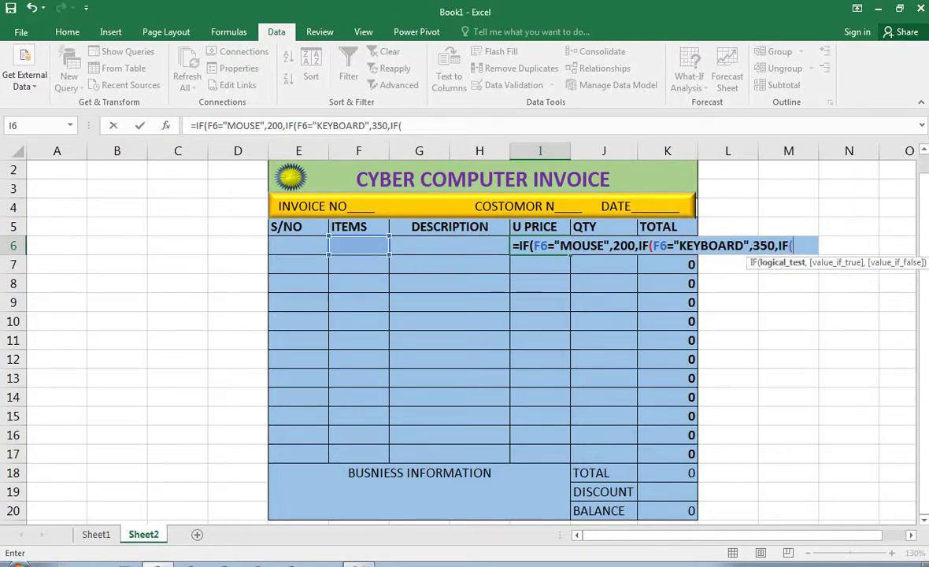
text(F6=")
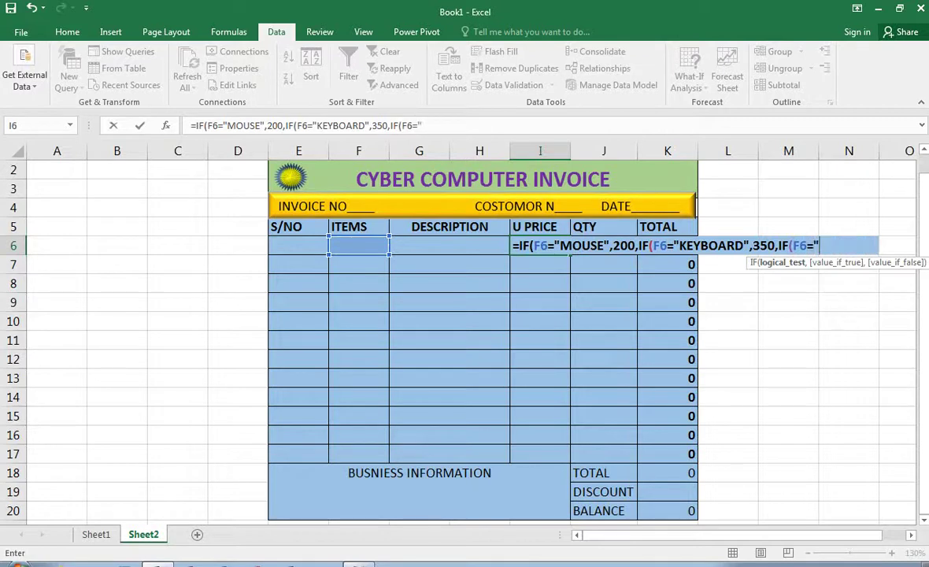
text(USB",)
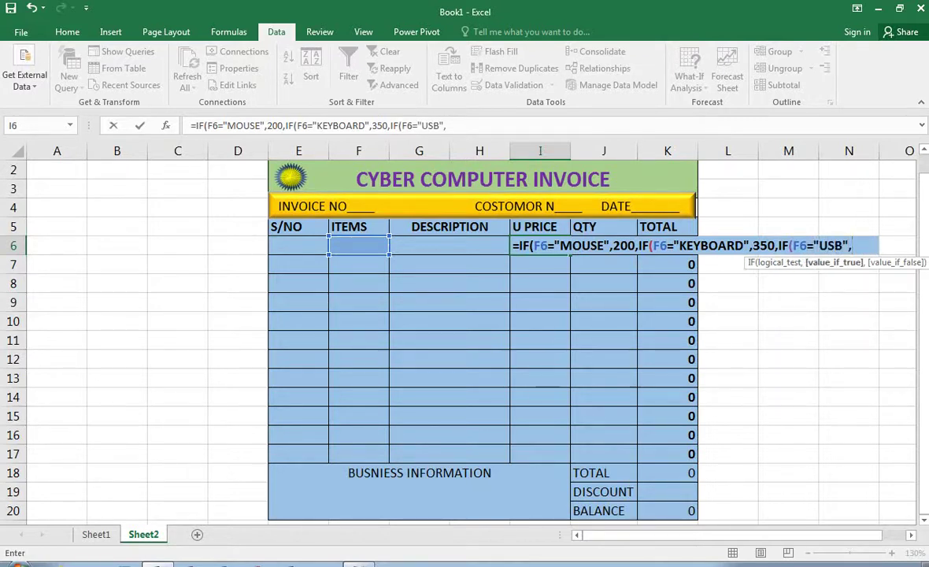
text(400,IF()
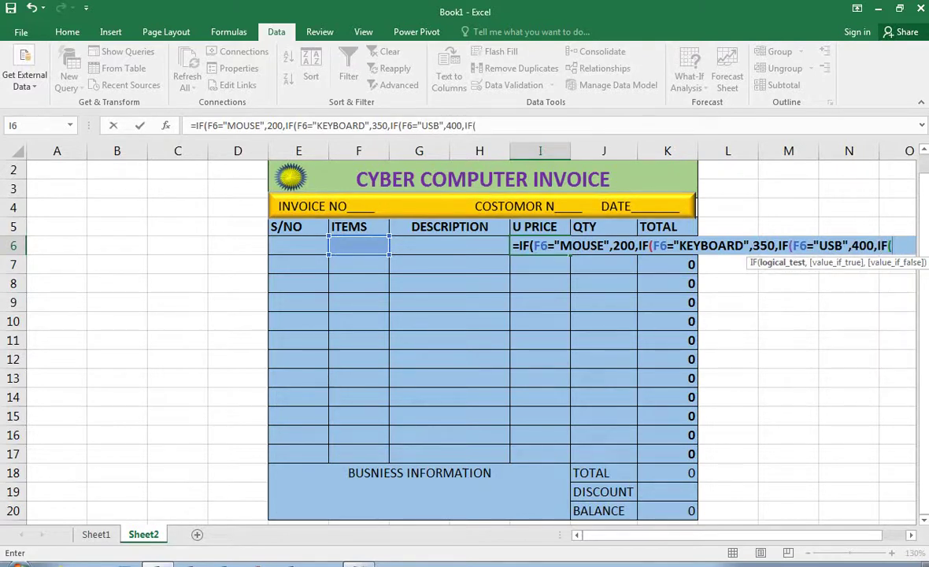
- Return "1000" in the fourth IF of the I6 formula when F6 equals "CHARGER", enter the completed formula and reselect I6
click(359, 245)
text(="CHAR)
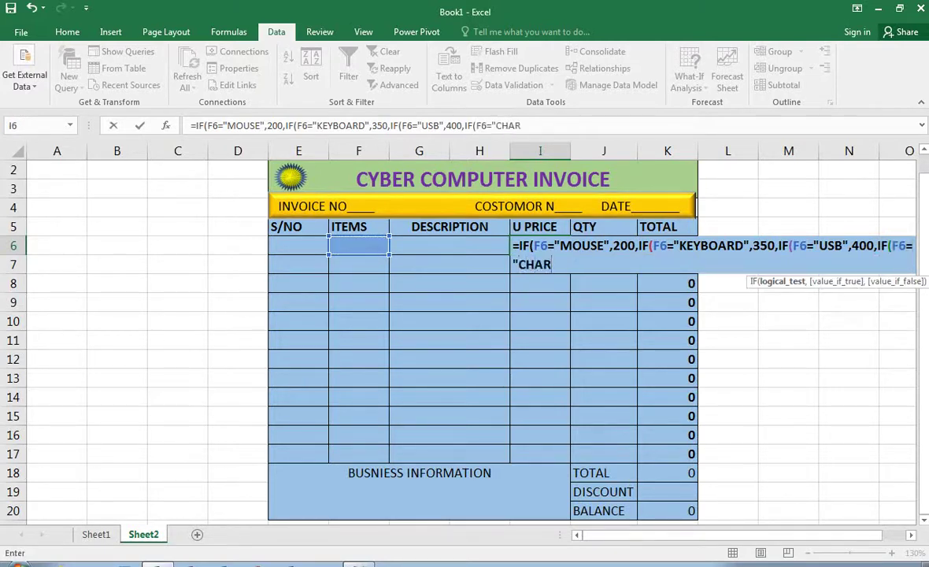
text(GER",)
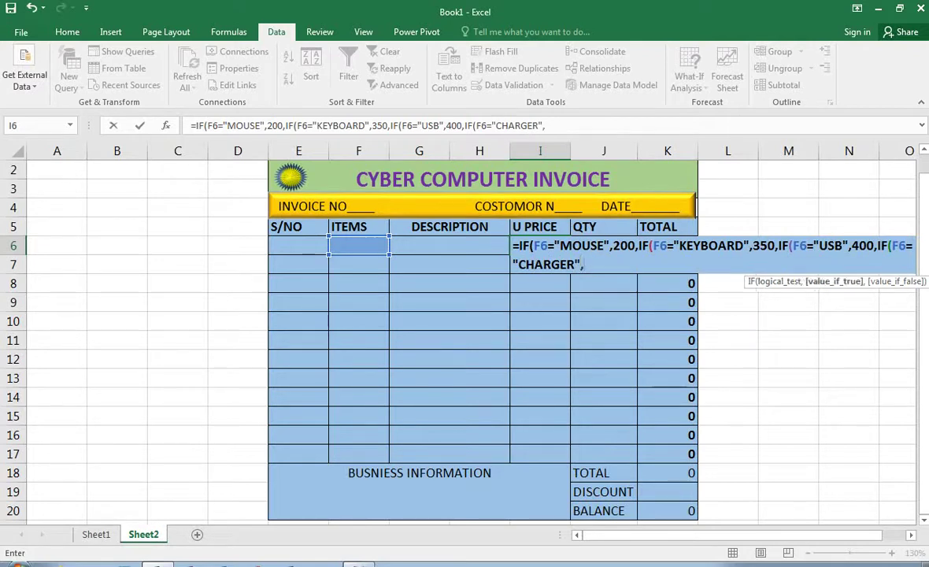
text(1000")
click(584, 264)
text(")
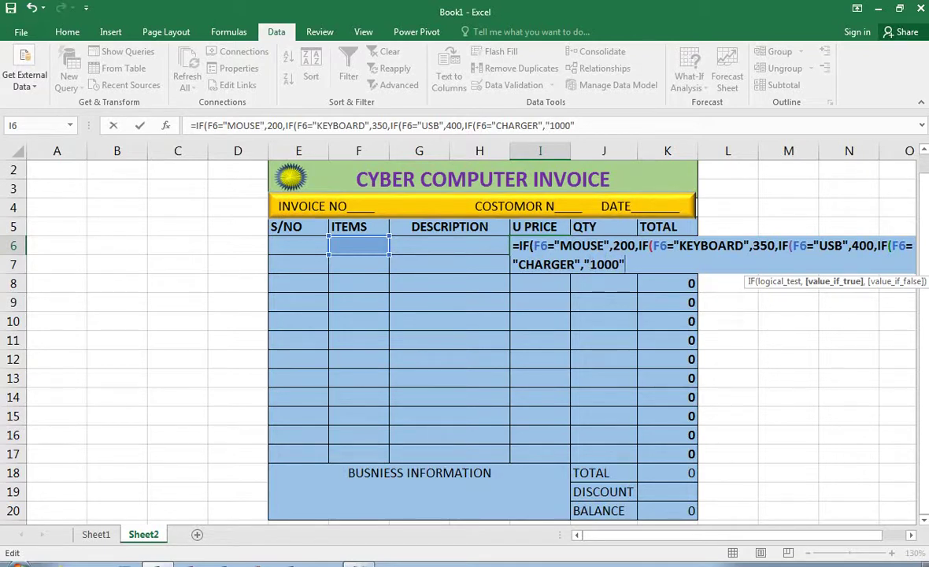
text()))))
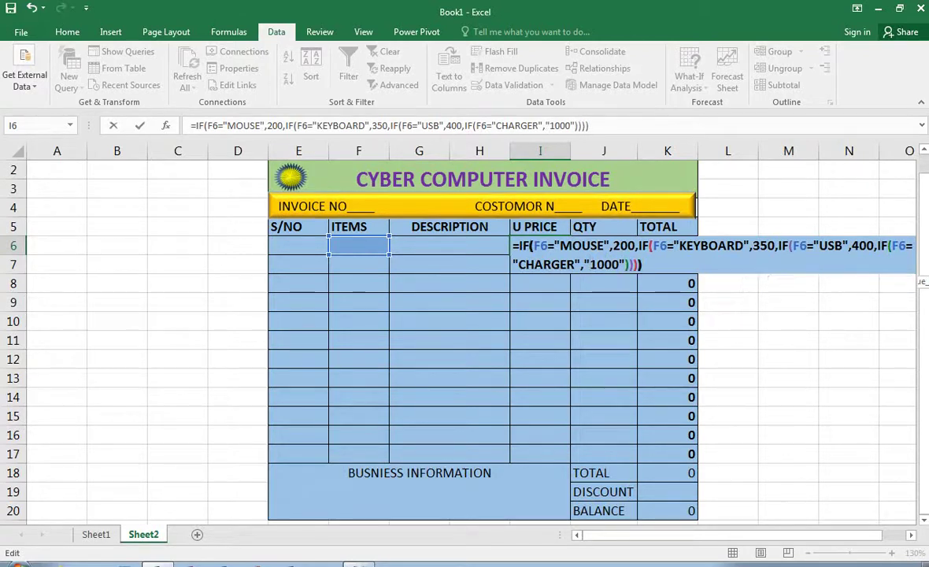
key(Return)
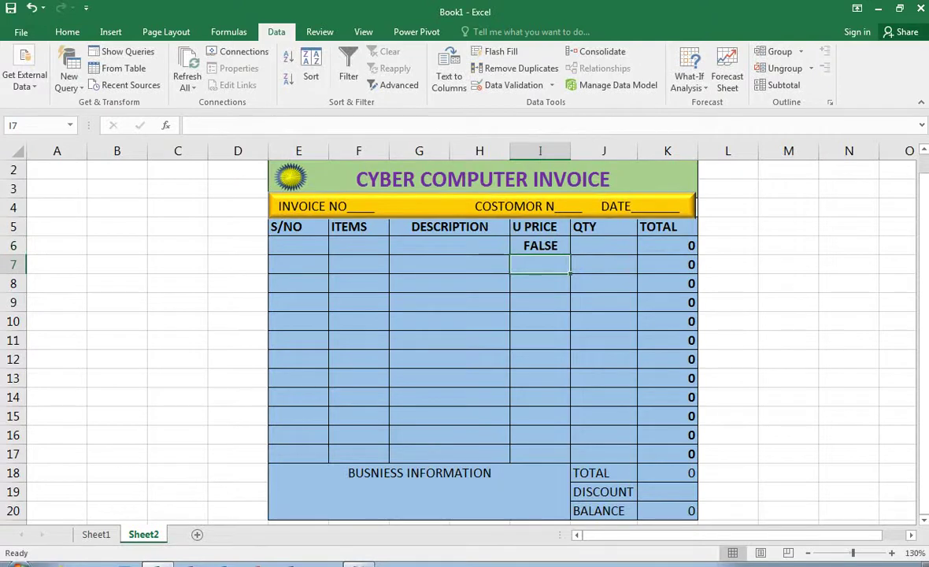
click(539, 245)
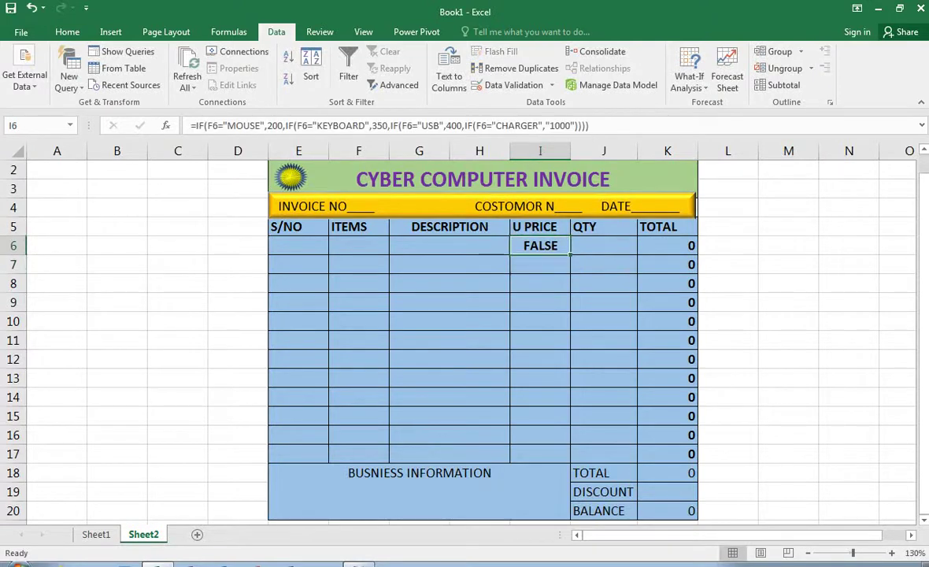
- Test the unit price formula by choosing CHARGER and then MOUSE as the item in cell F6
click(359, 246)
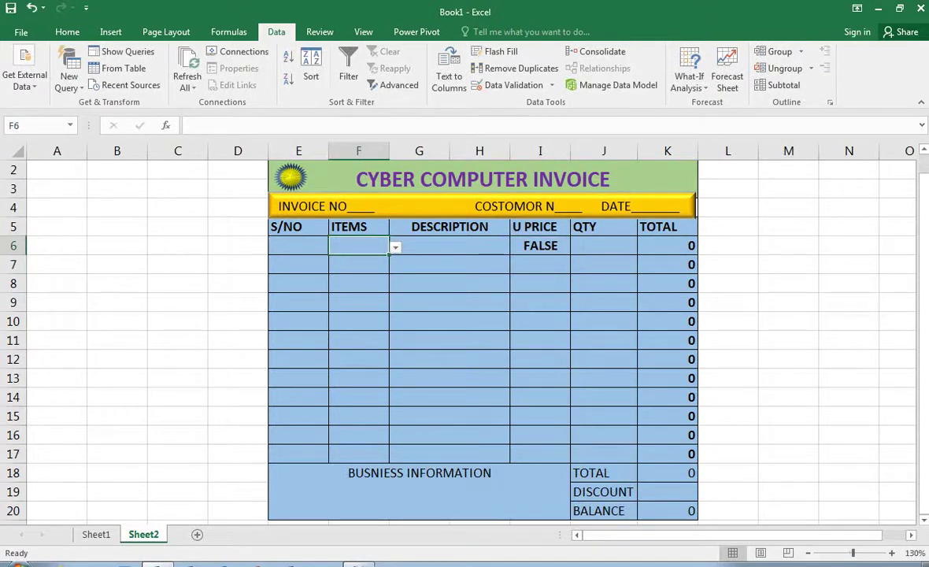
click(539, 246)
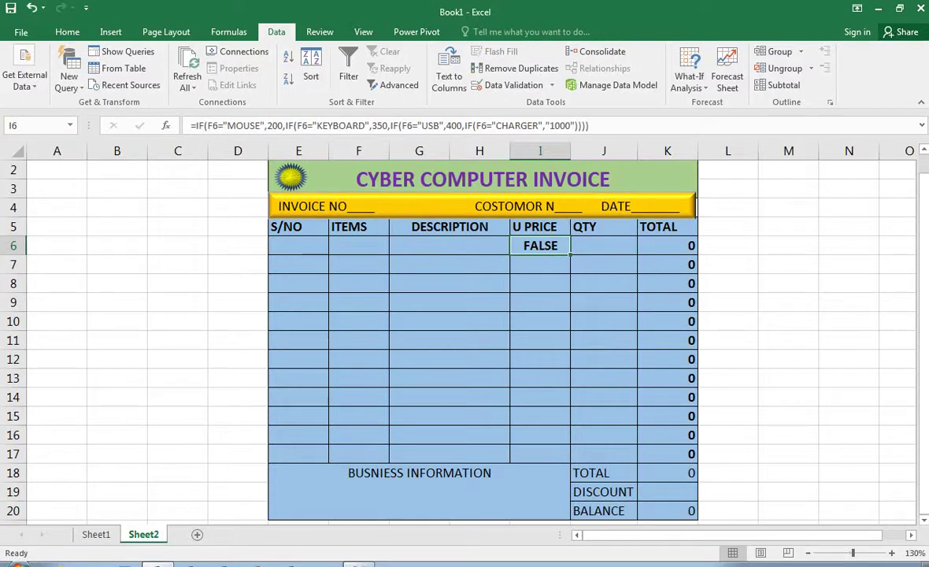
click(359, 246)
click(395, 246)
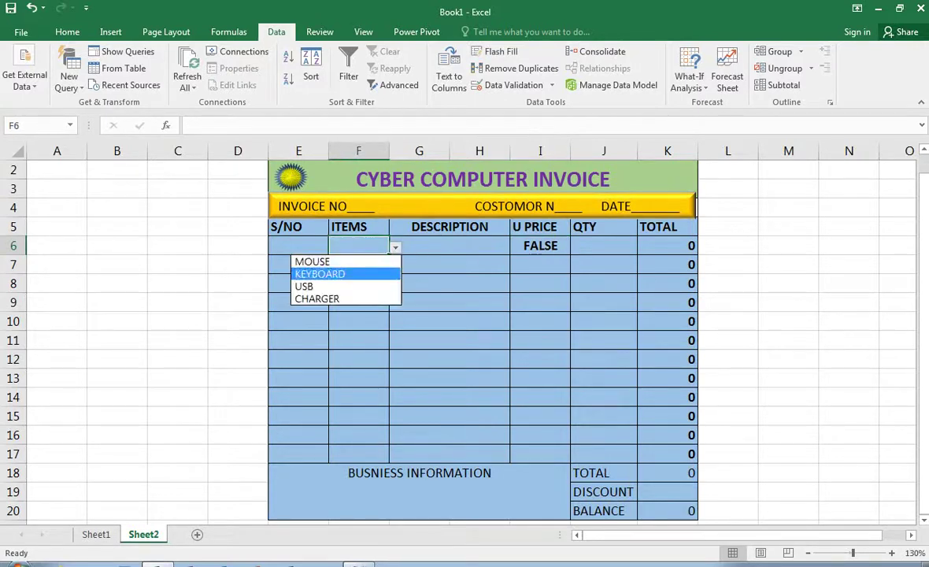
click(322, 297)
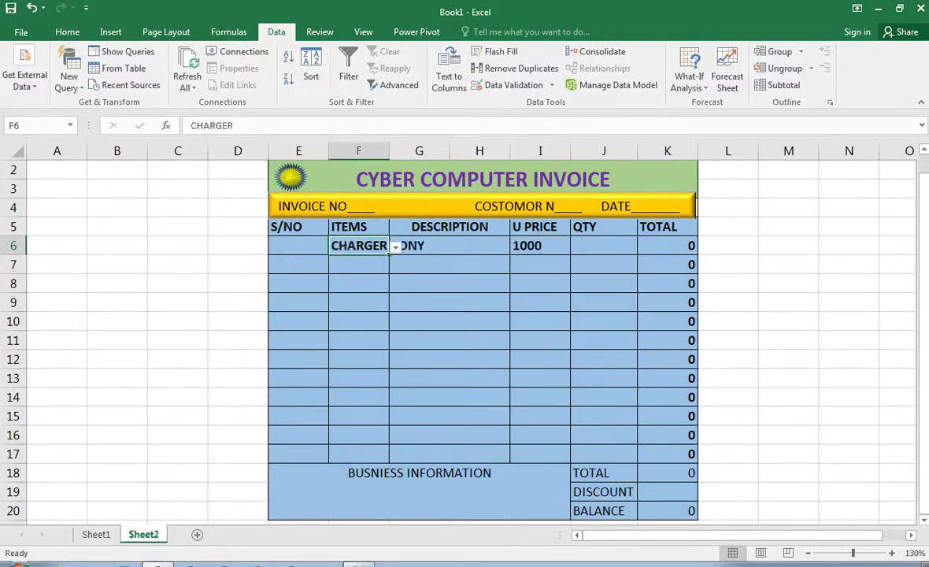
click(395, 246)
click(315, 259)
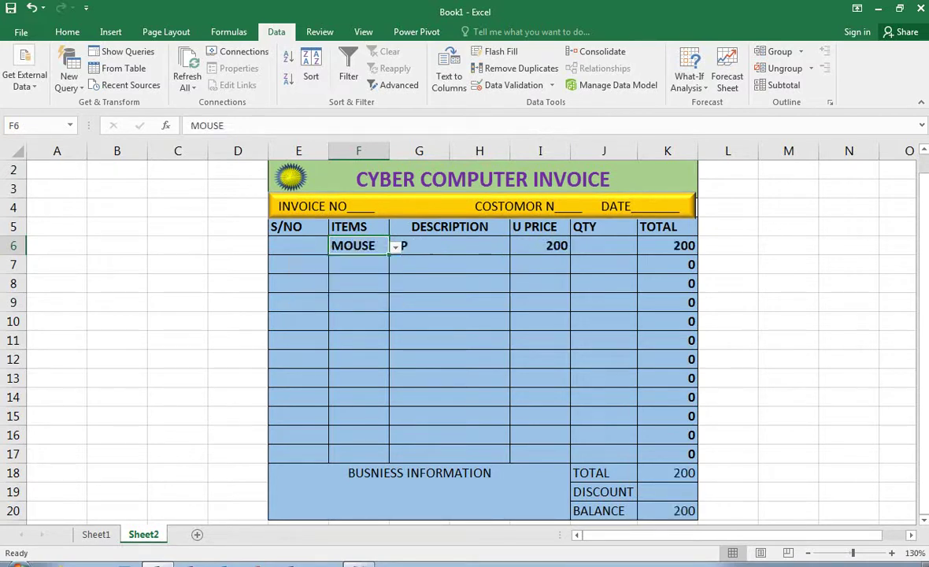
- Edit the unit price formula in I6 so the CHARGER price is the number 1000 without quotation marks
click(540, 245)
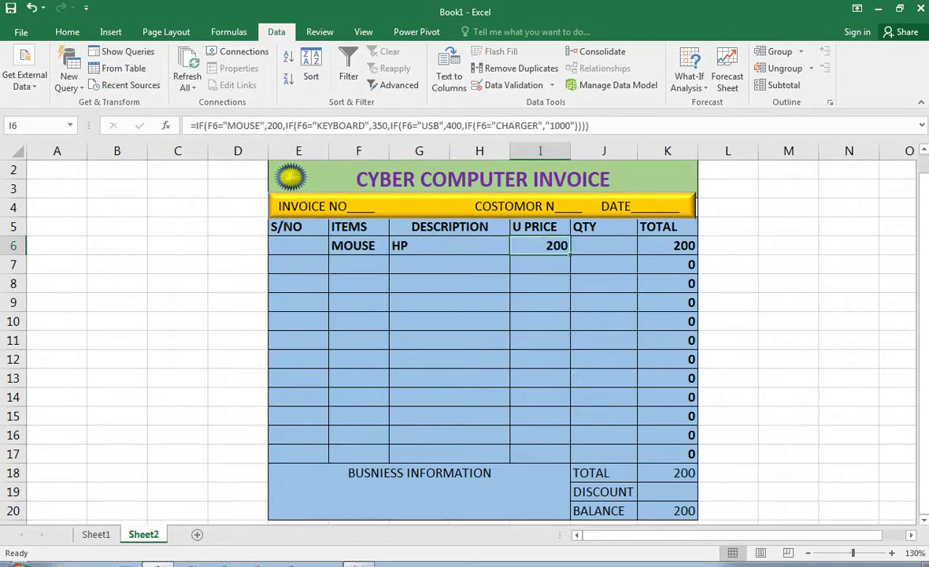
double_click(548, 245)
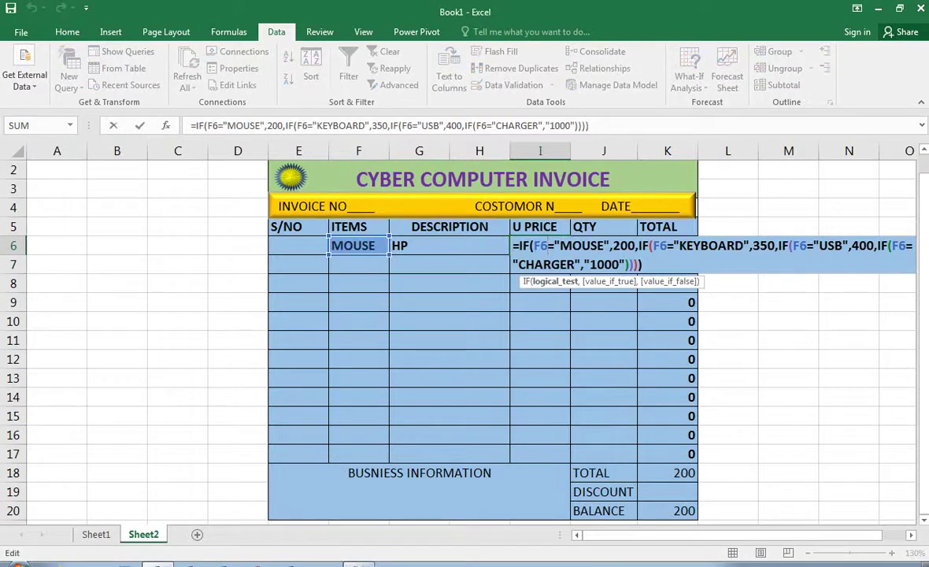
click(590, 264)
key(BackSpace)
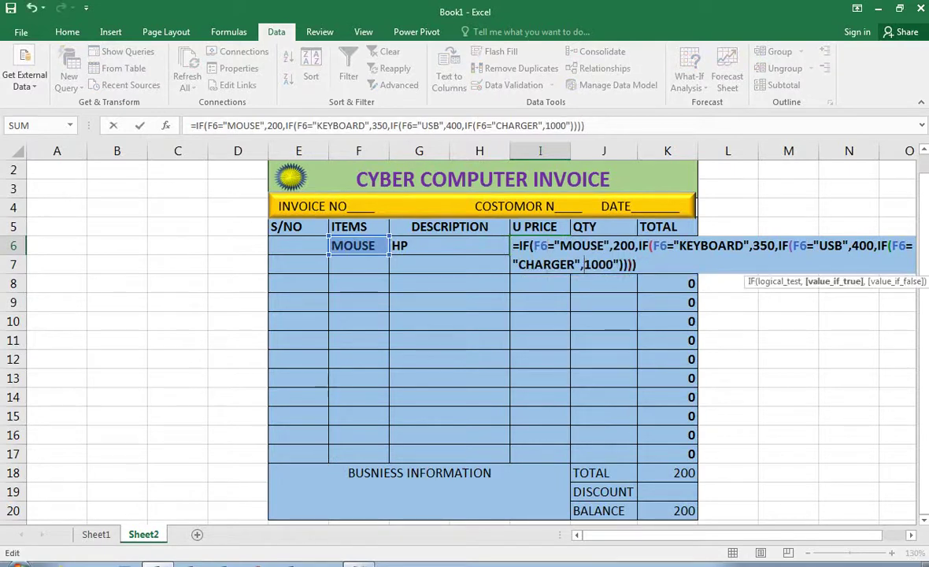
key(Right)
key(Right)
key(Right)
key(Right)
key(Delete)
key(Delete)
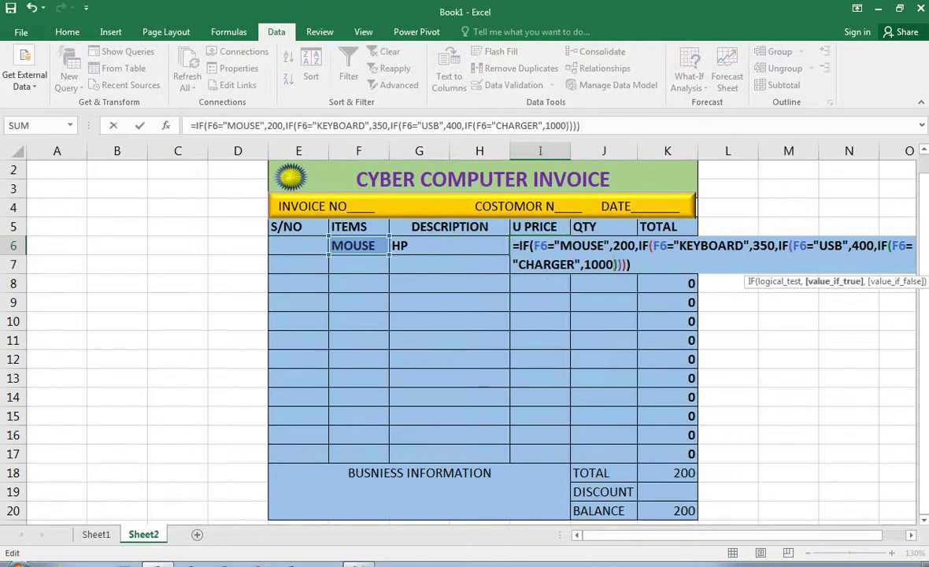
key(Return)
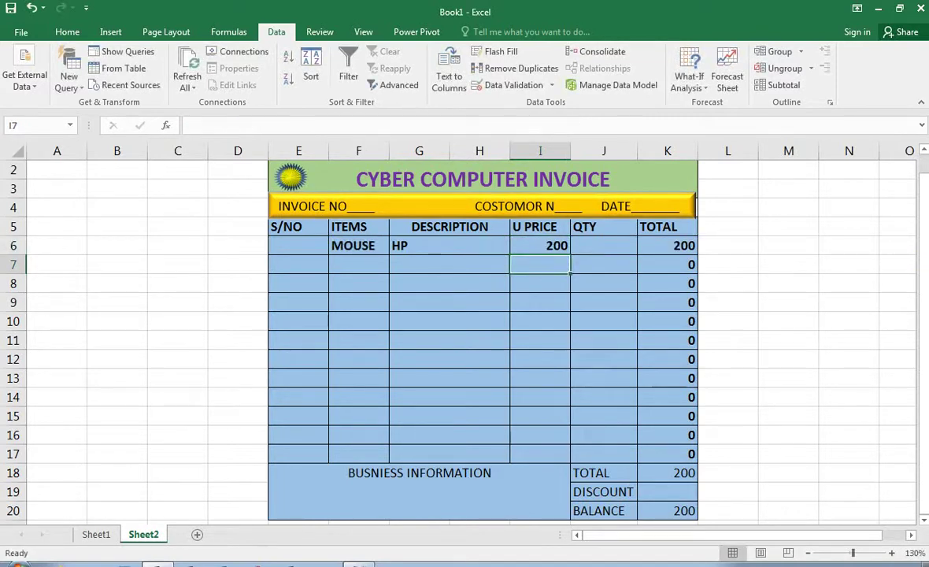
- Clear the selected item from cell F6
click(359, 246)
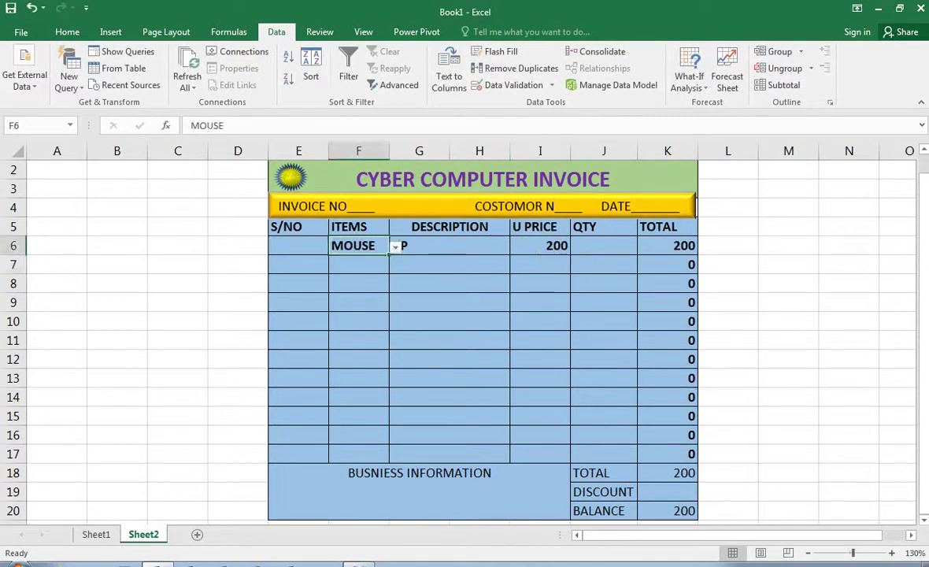
key(Delete)
click(358, 283)
- Add " " as the value-if-false argument after 1000 in the innermost IF of the I6 formula
click(540, 246)
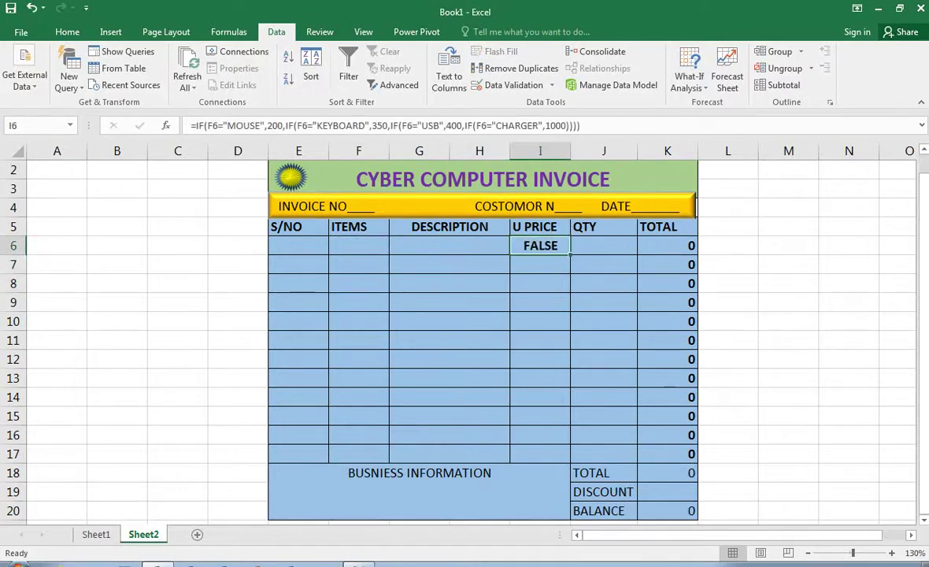
click(551, 126)
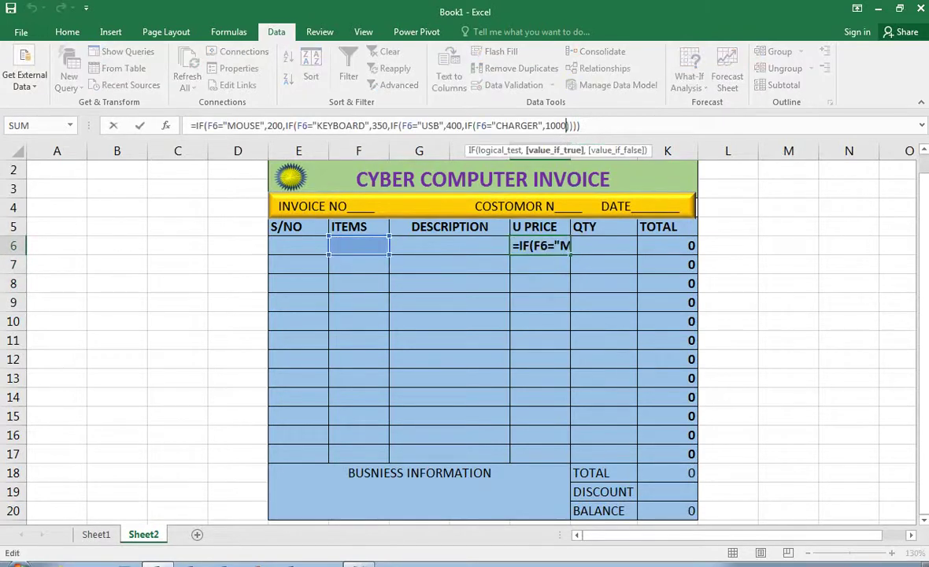
text(,")
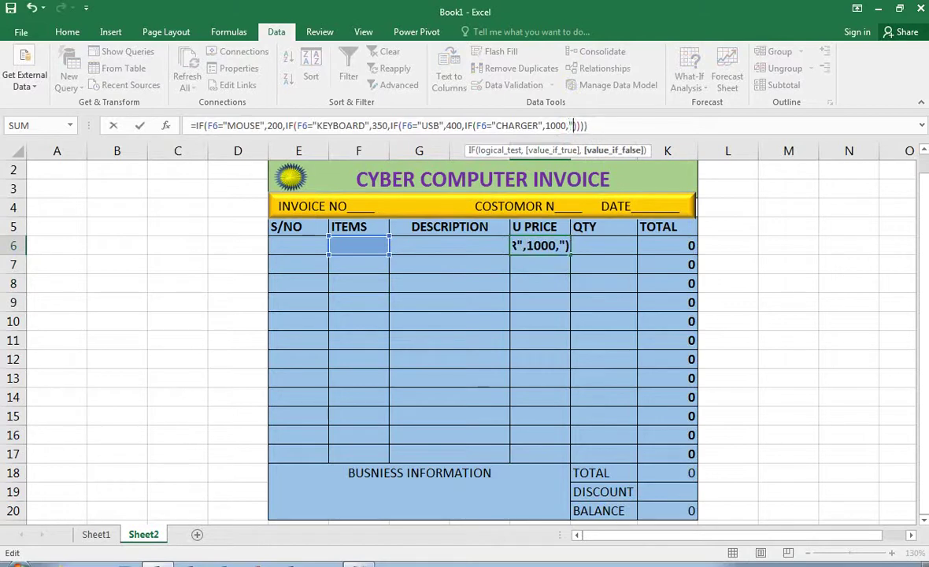
text( ")
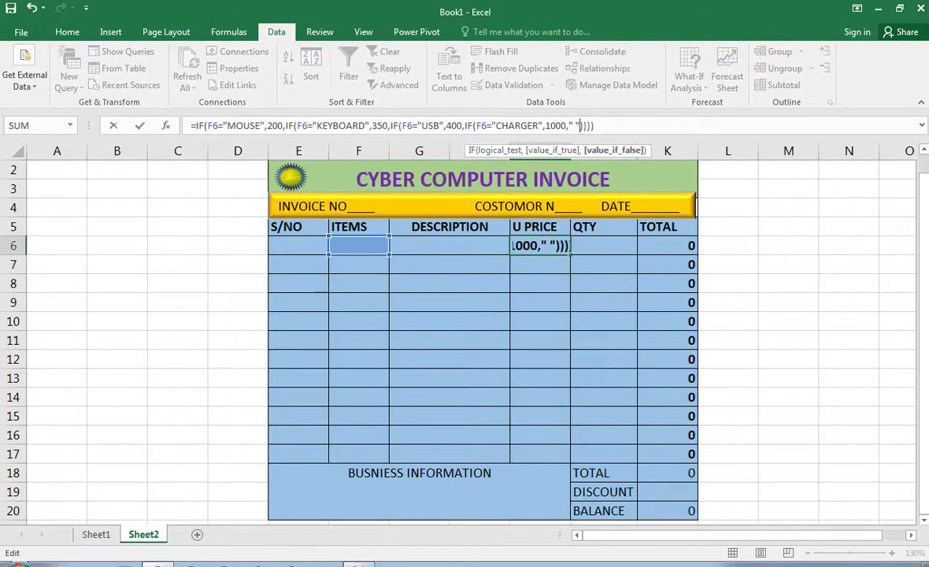
key(Return)
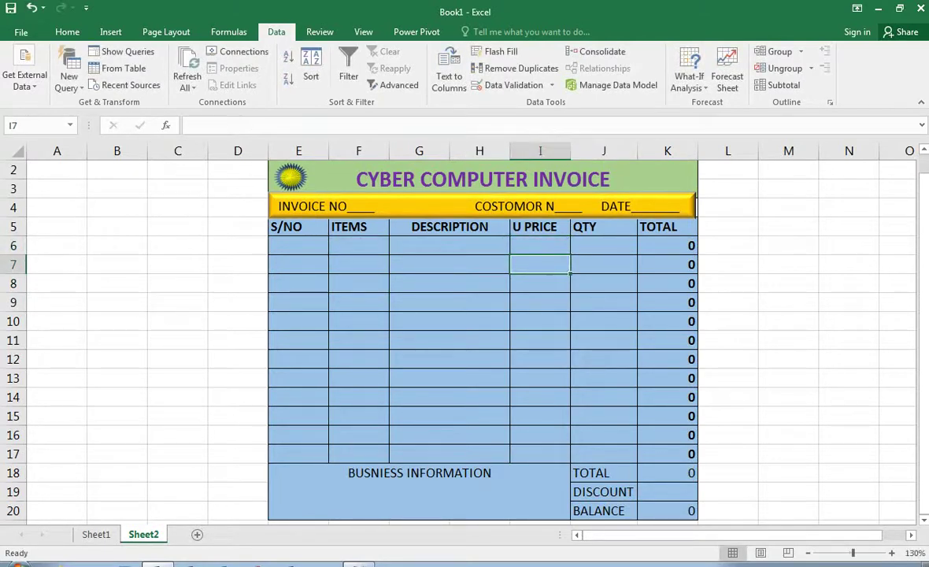
- Fill the unit price formula from I6 down through I17
key(Up)
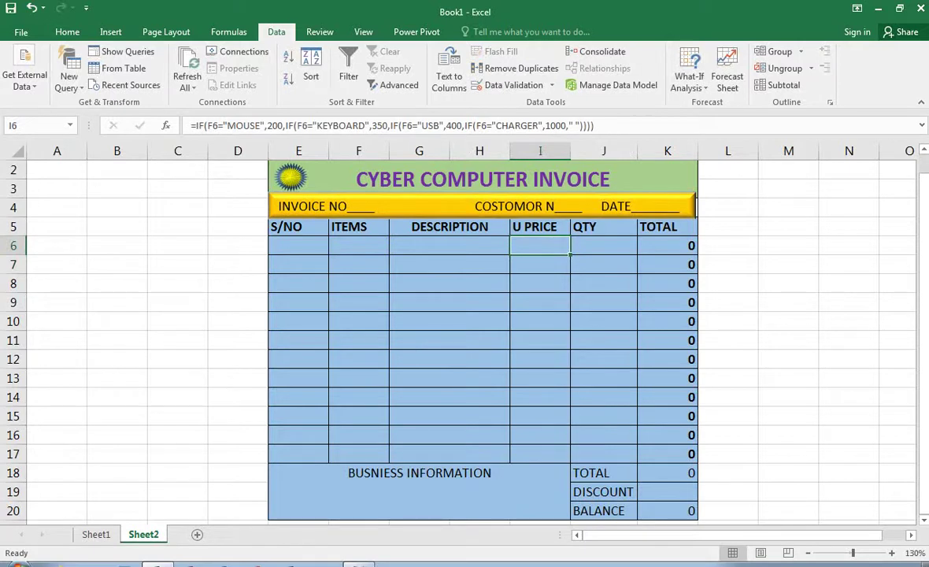
drag(569, 255, 570, 465)
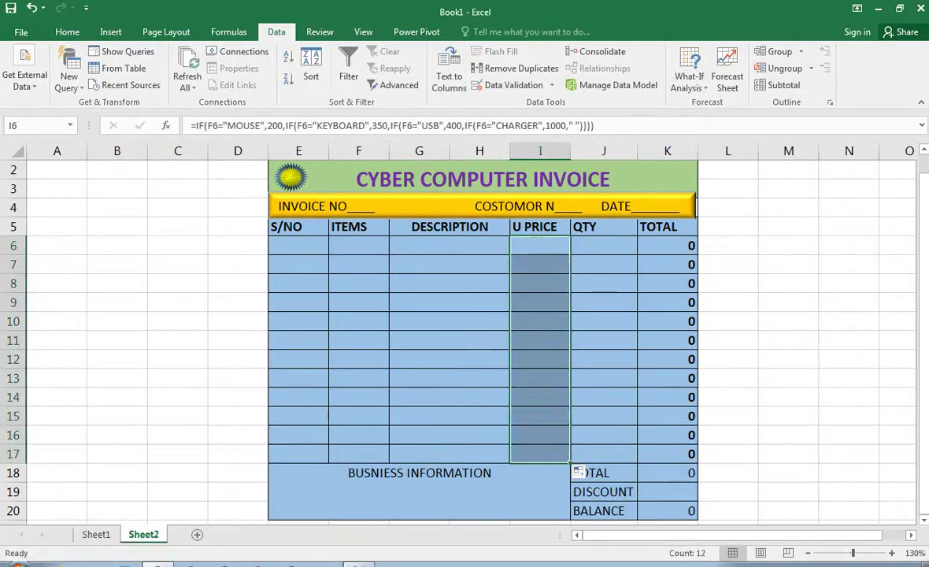
click(910, 535)
drag(870, 535, 870, 535)
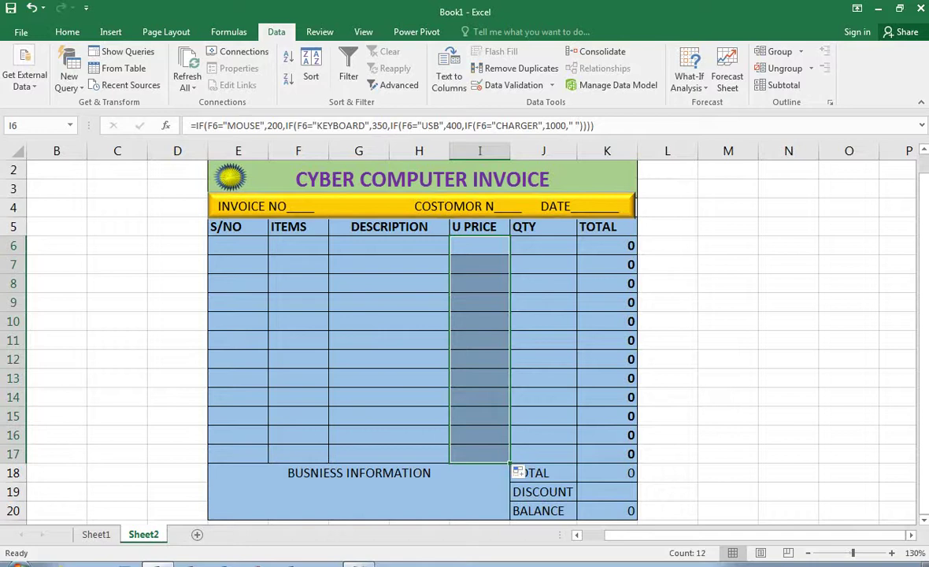
click(787, 454)
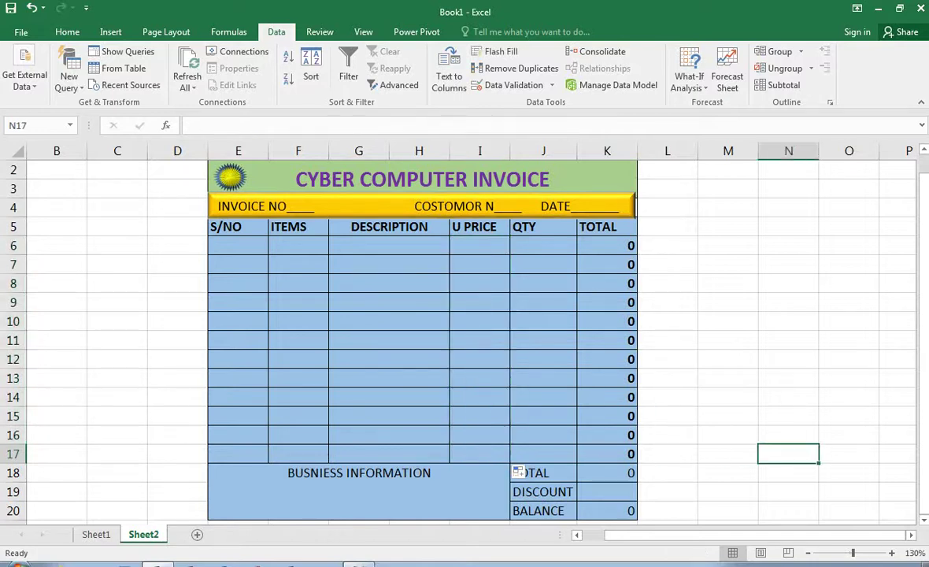
- Middle-align and bold the invoice footer block E18:K20
drag(393, 488, 608, 494)
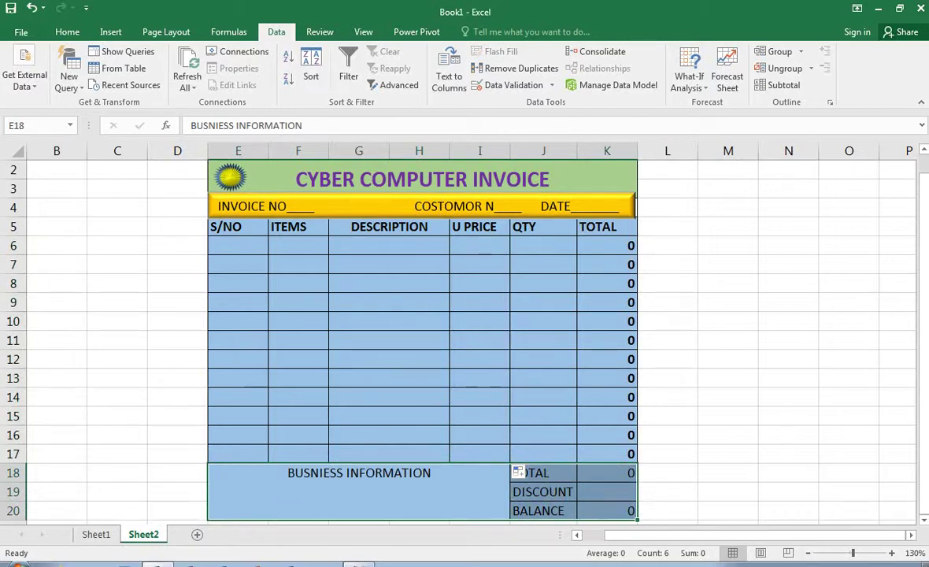
click(67, 32)
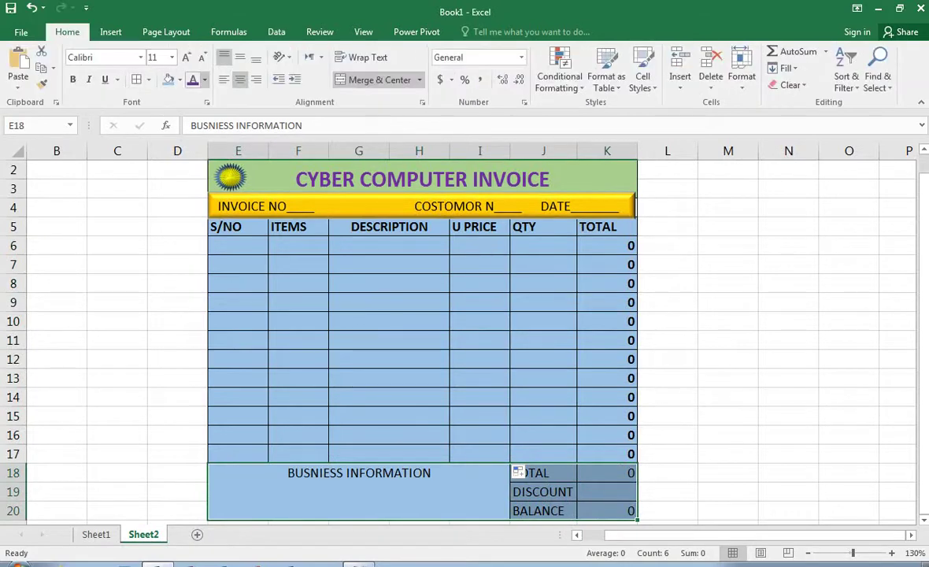
click(240, 56)
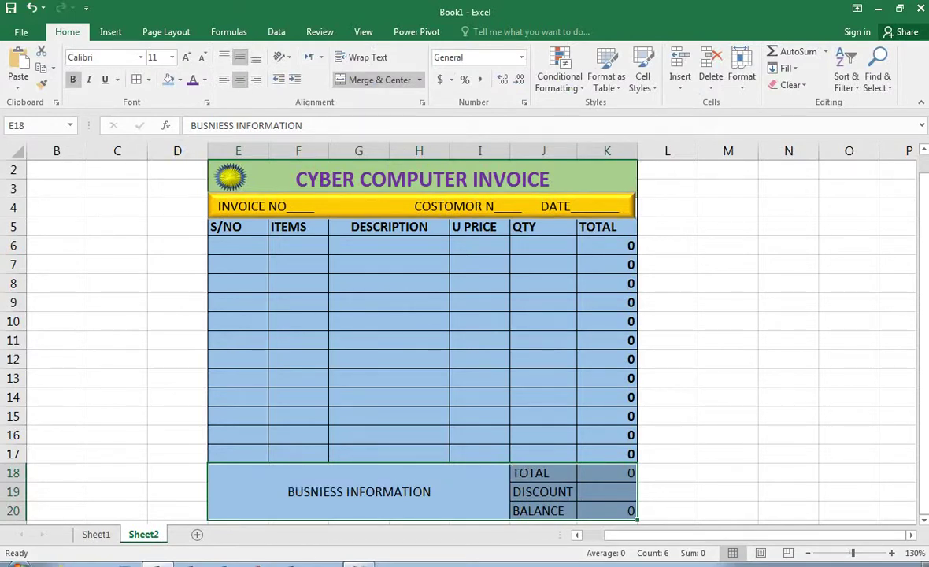
click(72, 80)
click(728, 284)
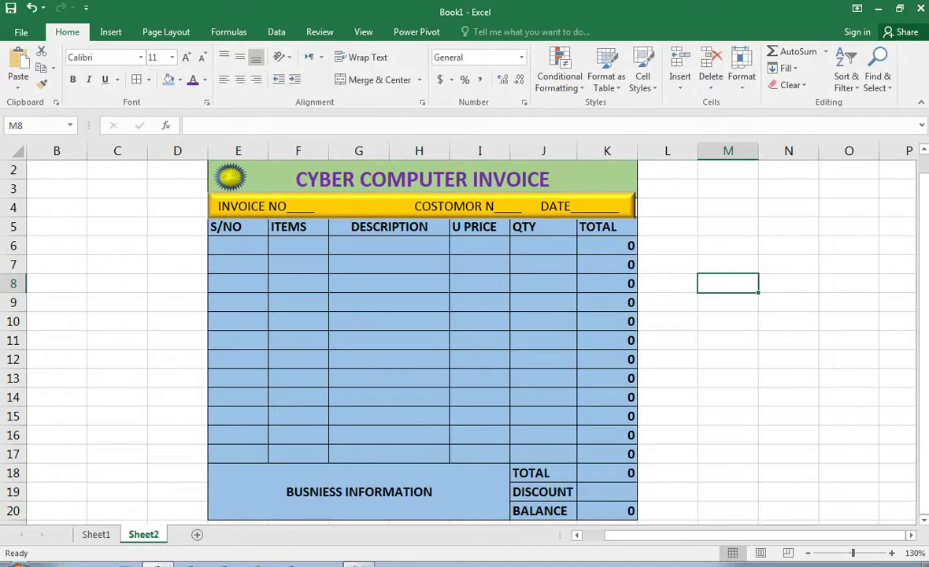
- Enable the Developer tab in Excel's ribbon customization options
scroll(472, 331, right, 2)
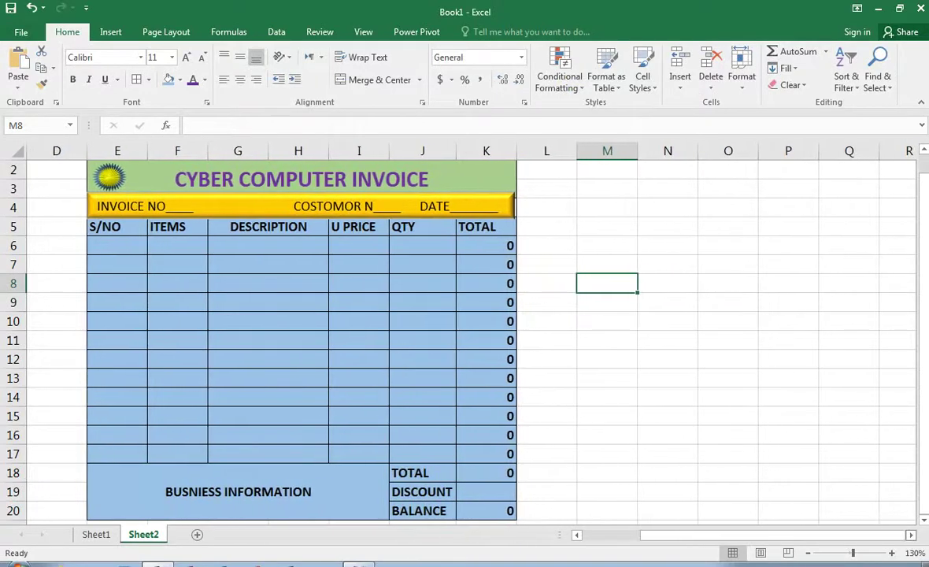
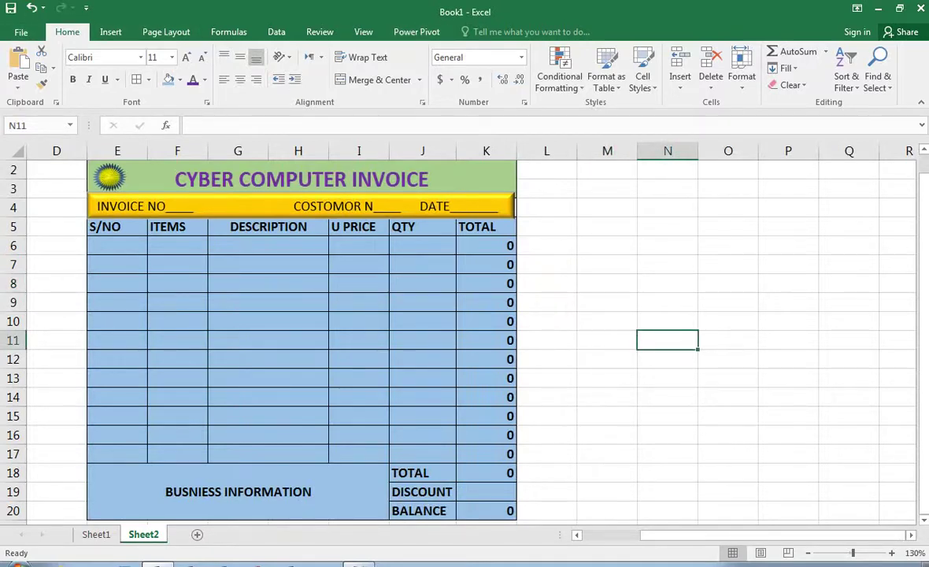
click(22, 32)
click(34, 360)
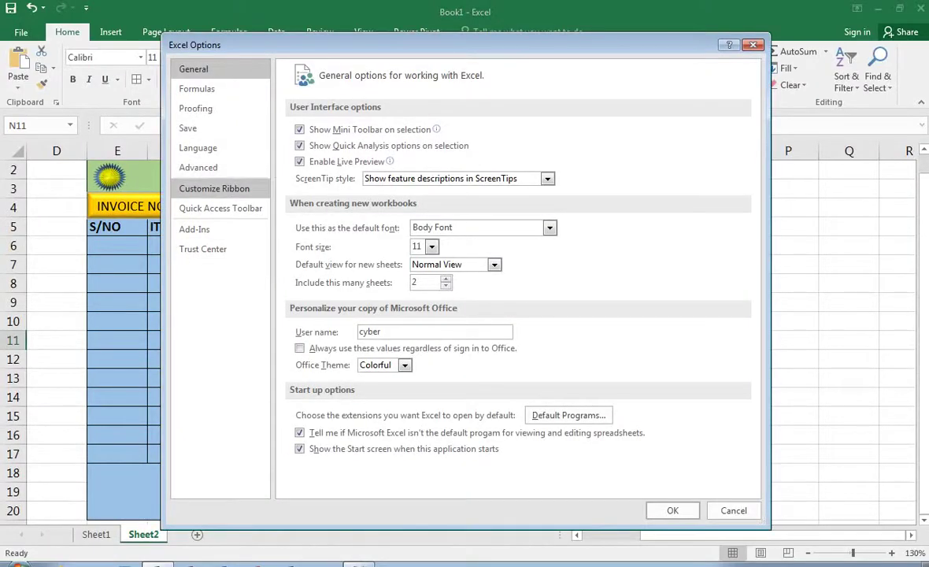
click(214, 188)
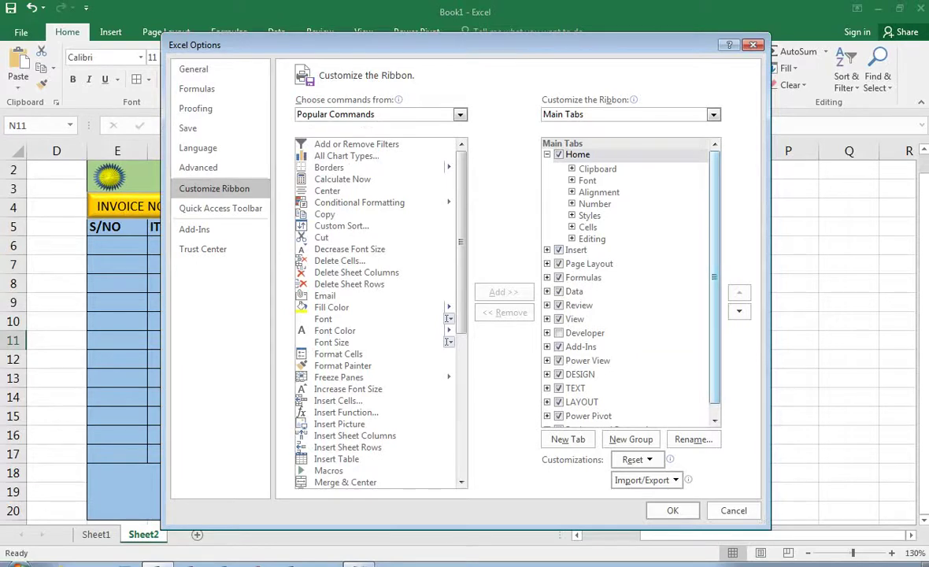
scroll(629, 284, down, 1)
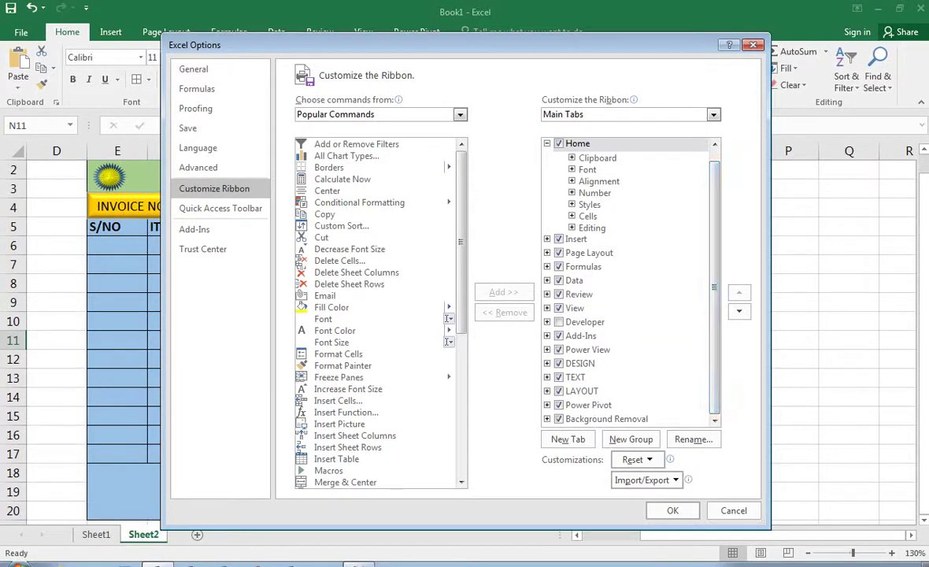
click(559, 322)
click(672, 510)
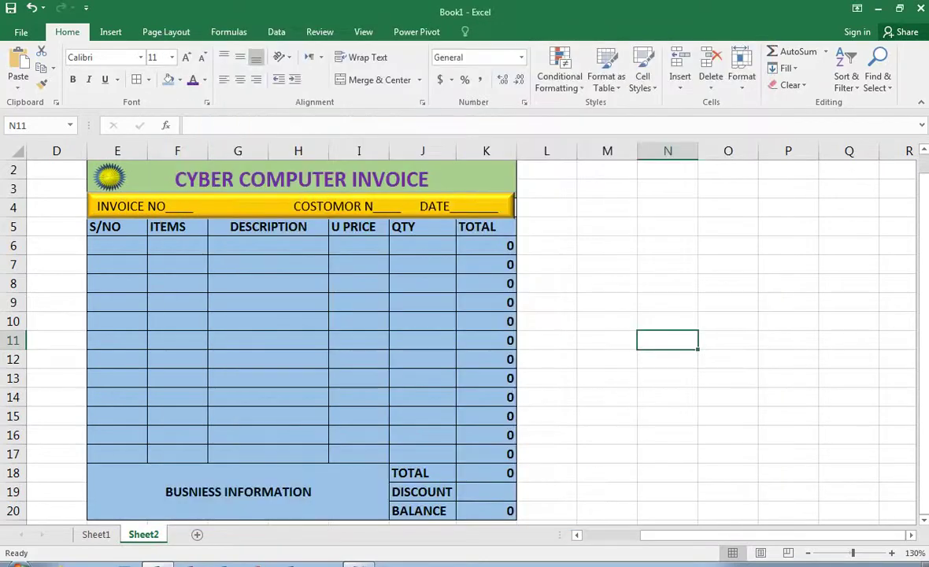
- Draw an option button form control across columns N and O around row 5, beside the invoice table
click(607, 246)
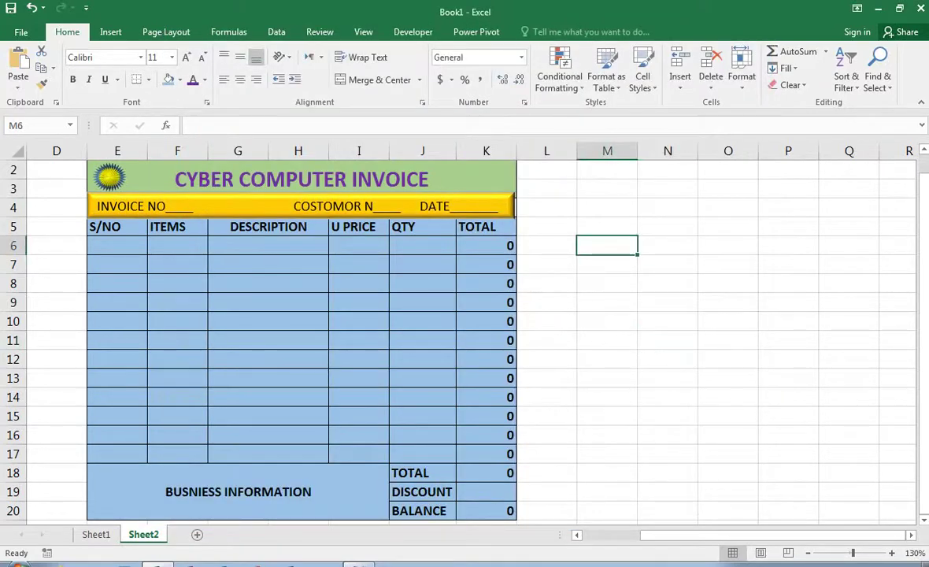
click(607, 207)
click(668, 245)
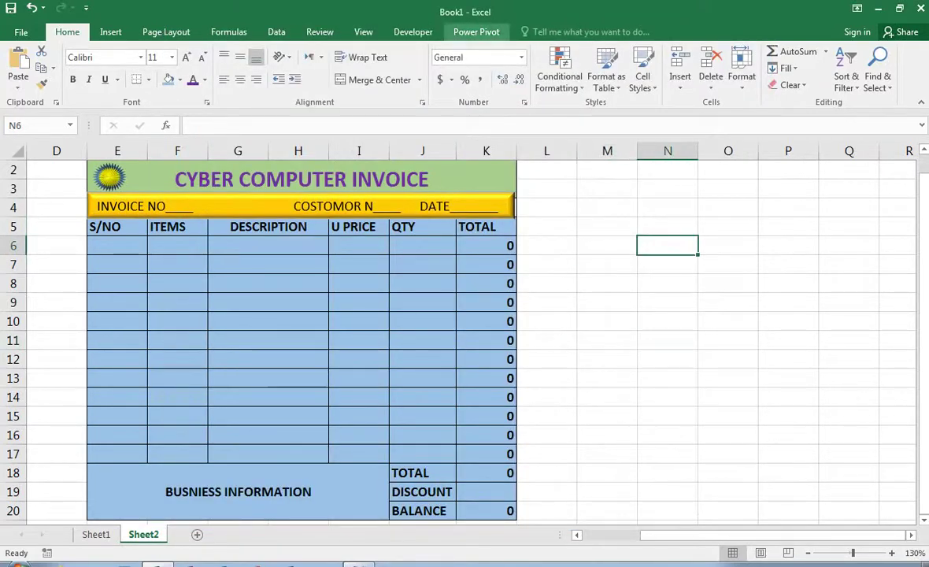
click(412, 32)
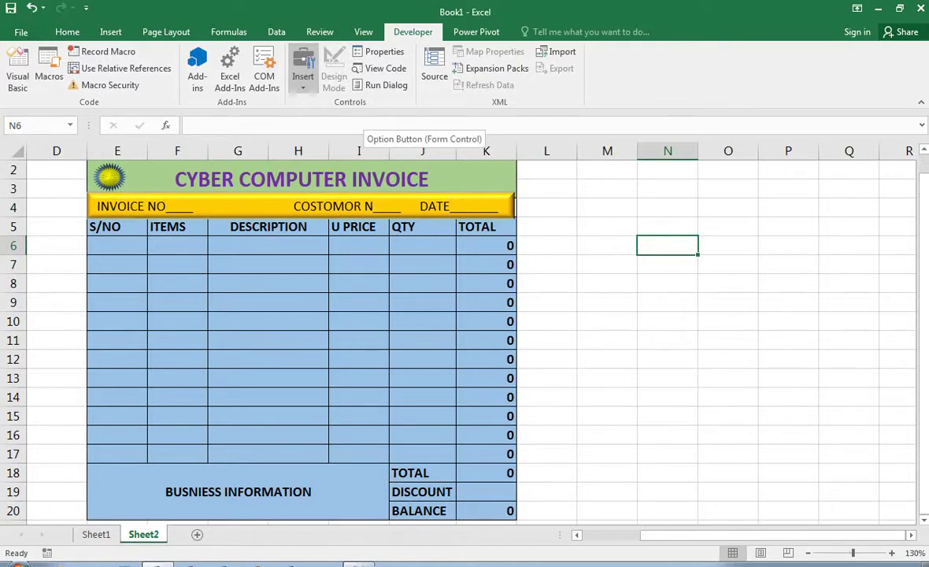
click(386, 119)
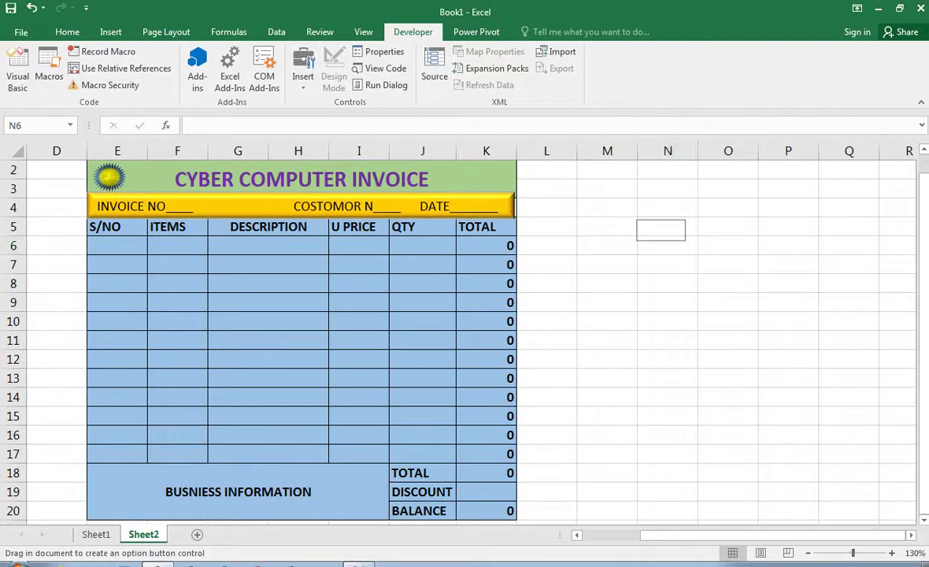
drag(634, 218, 731, 242)
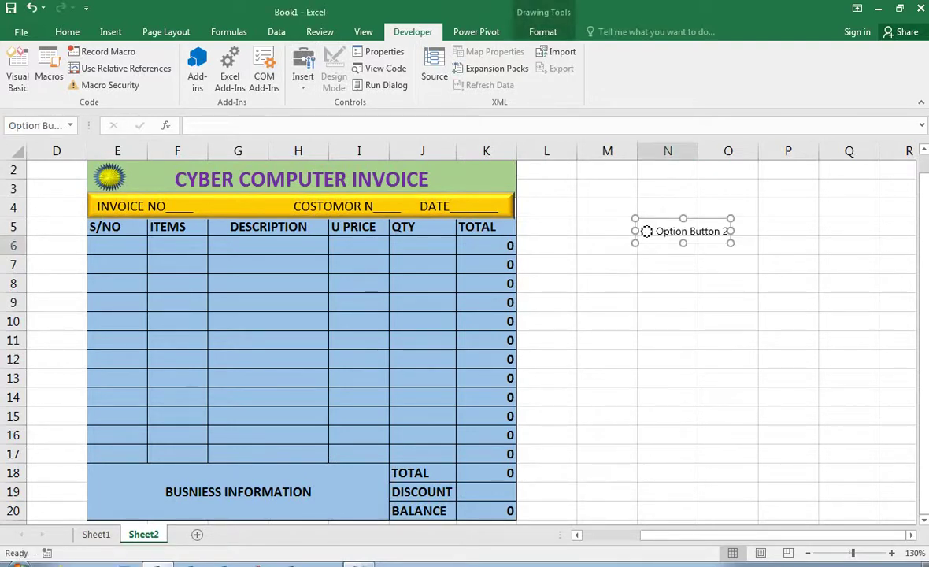
- Duplicate the option button three times to make a set of four beside the invoice table
key(ctrl+d)
key(ctrl+d)
key(ctrl+d)
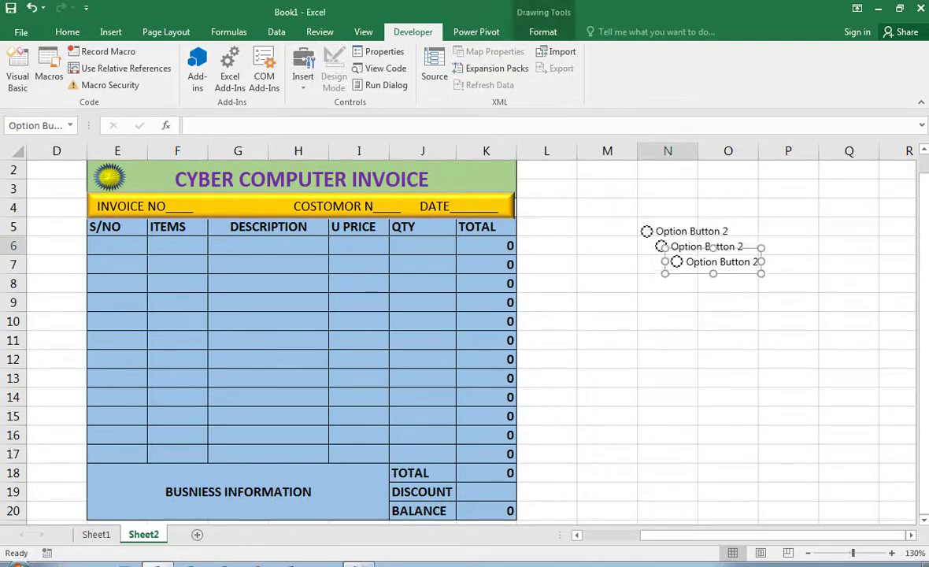
click(727, 321)
click(692, 277)
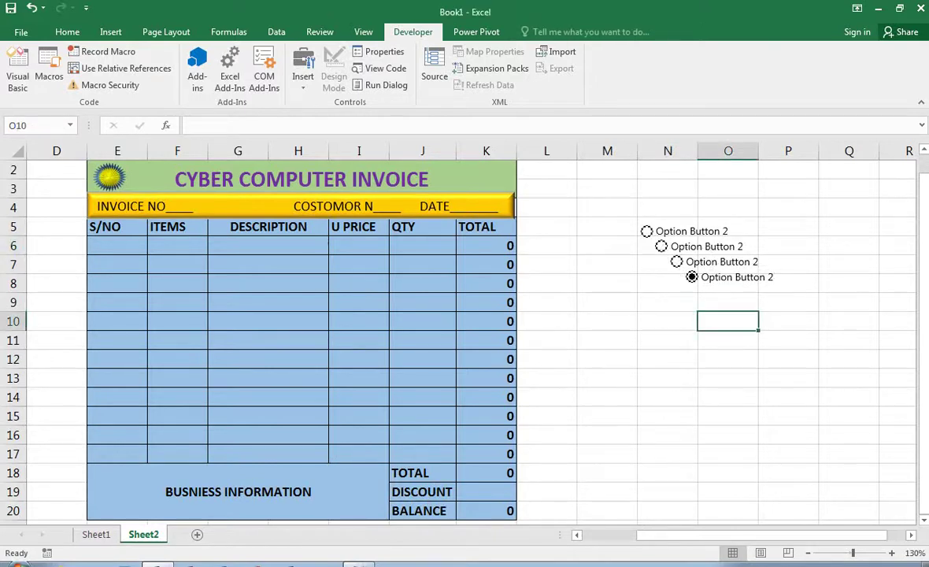
click(728, 302)
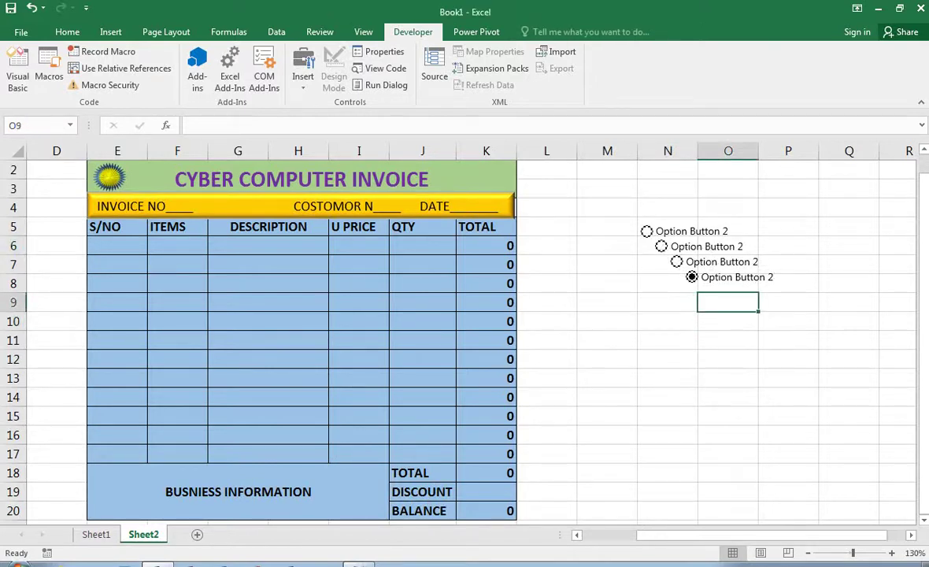
right_click(712, 270)
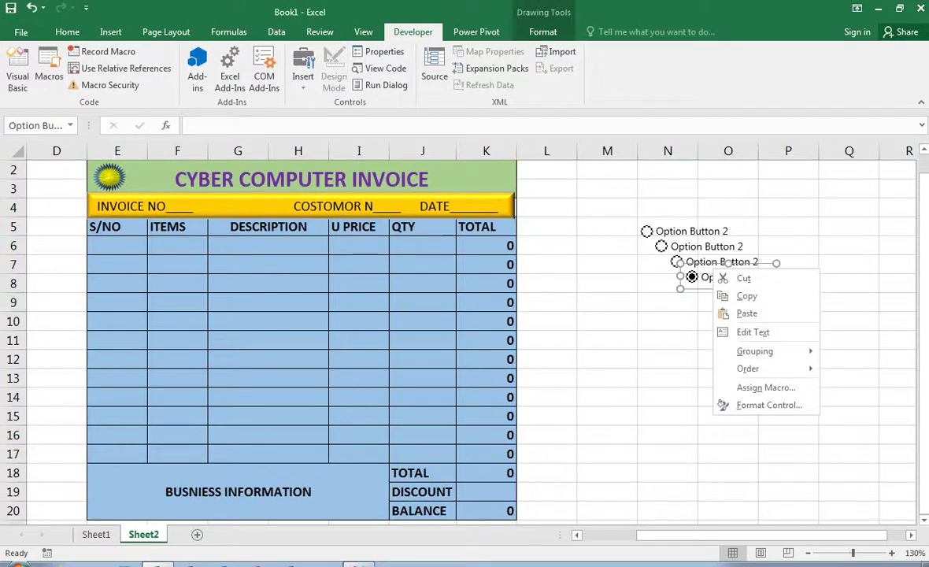
key(Escape)
click(702, 277)
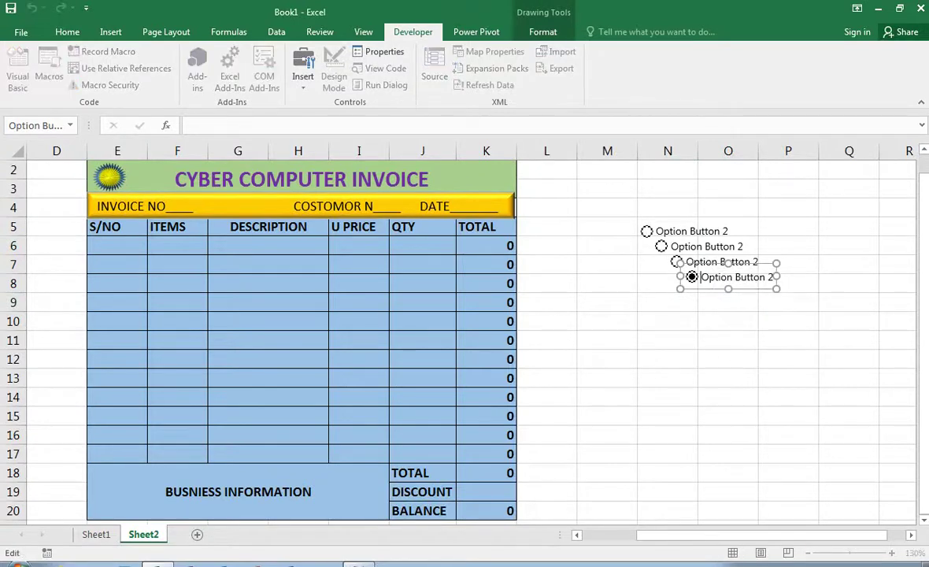
drag(701, 277, 774, 278)
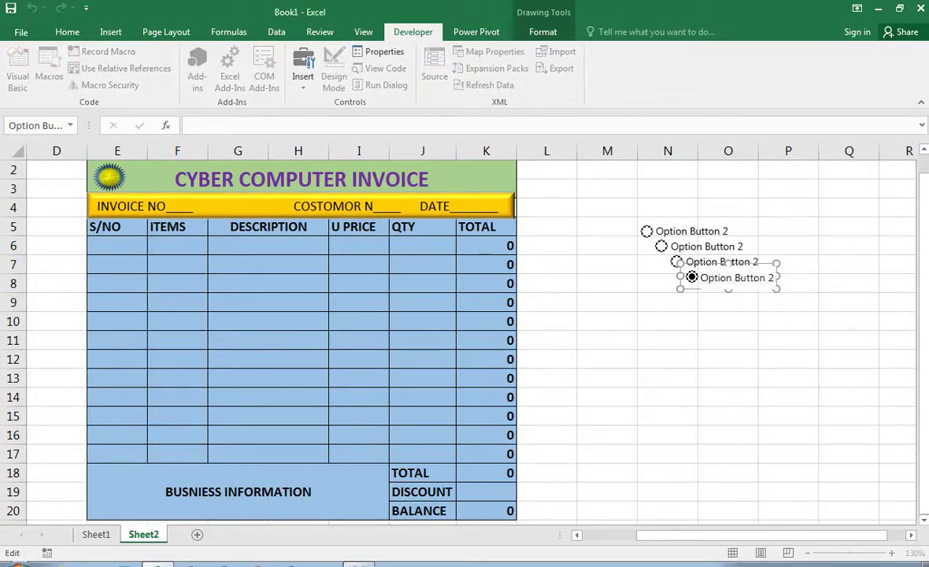
drag(720, 263, 674, 302)
click(607, 264)
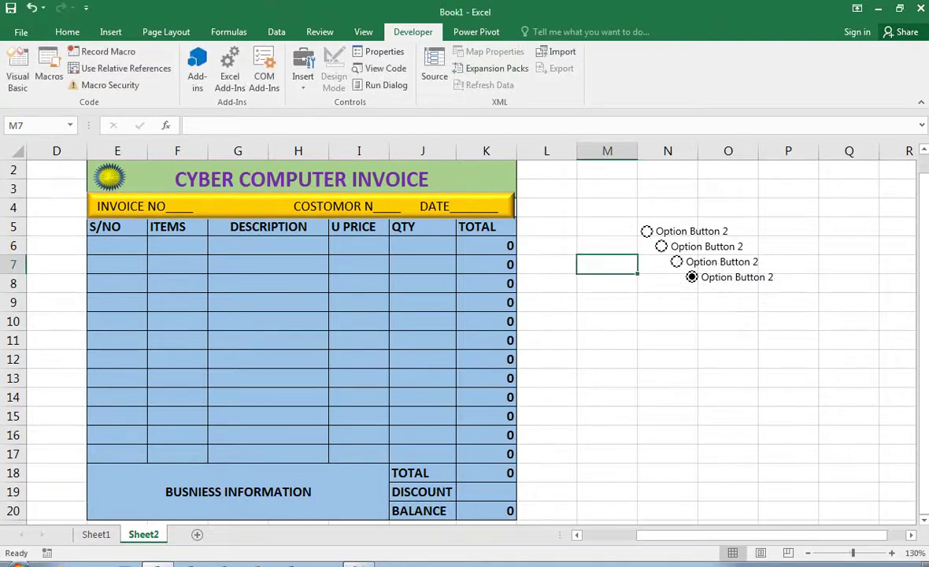
- Move the lowest option button down to rows 9 and 10 and shift it left beneath the first one
right_click(720, 274)
click(720, 273)
key(Left)
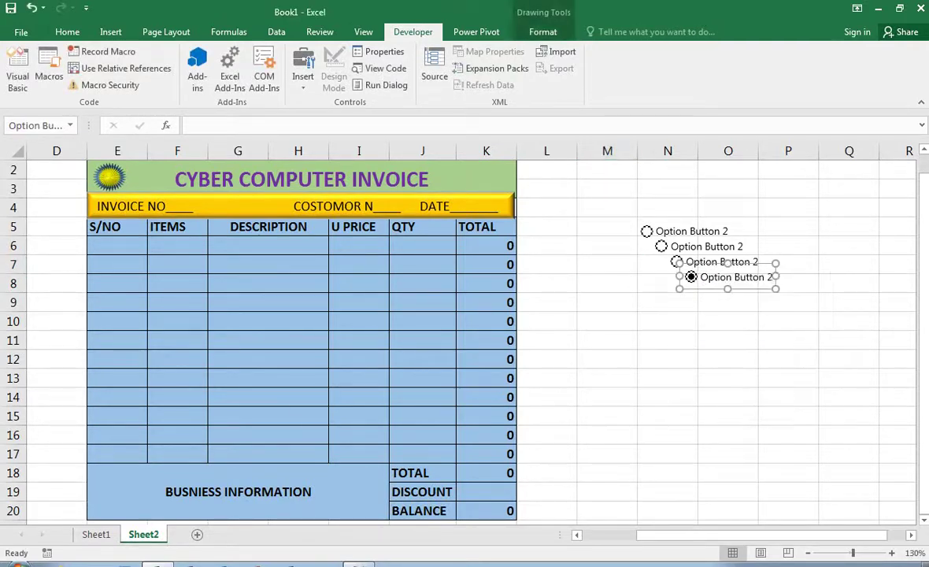
key(Down)
key(Down)
key(Down)
key(Down)
key(Down)
key(Down)
key(Down)
key(Down)
key(Down)
key(Down)
key(Down)
key(Down)
key(Down)
key(Down)
key(Down)
key(Down)
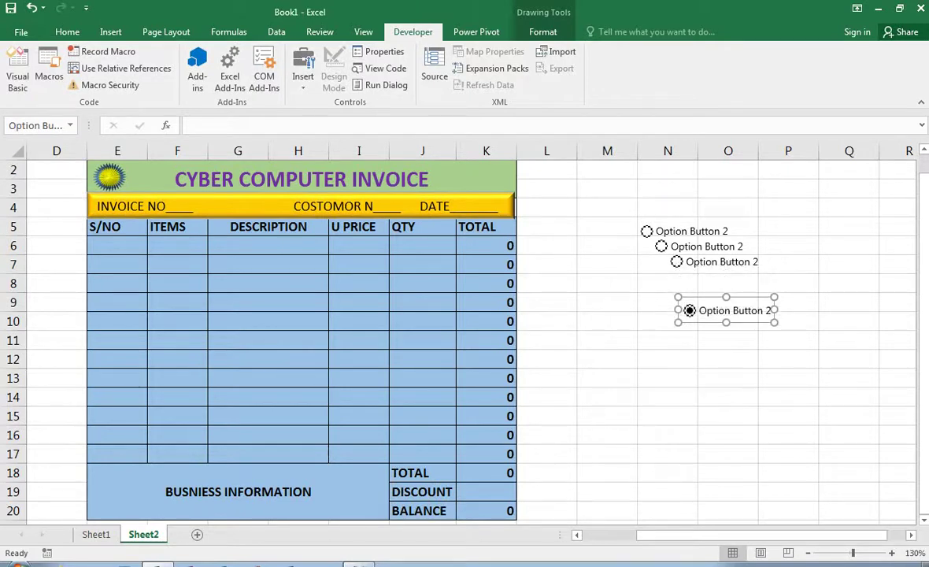
key(Left)
key(Left)
key(Left)
key(Left)
key(Left)
key(Left)
key(Left)
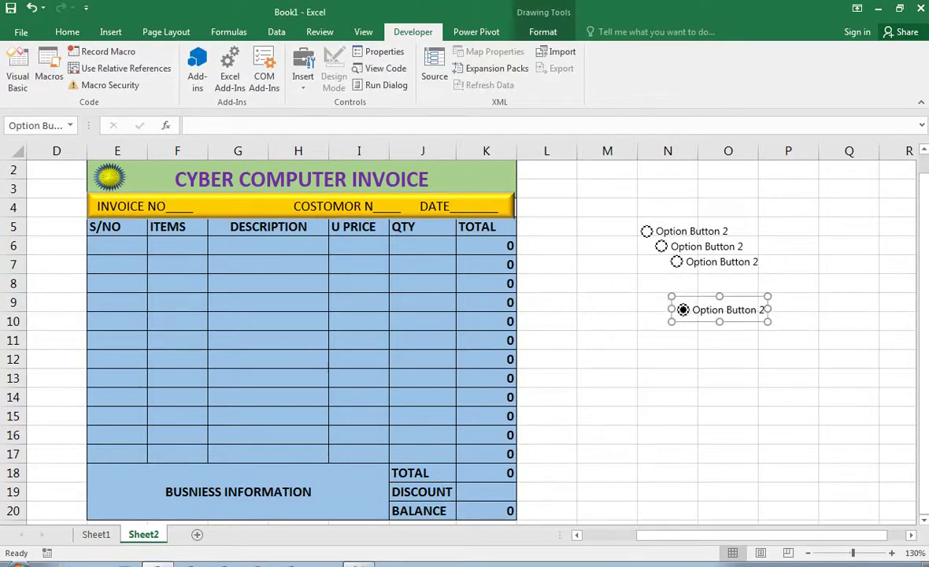
key(Left)
key(Left)
key(Left)
key(Left)
key(Left)
key(Left)
key(Left)
key(Left)
key(Left)
key(Left)
key(Left)
key(Left)
key(Left)
key(Left)
key(Left)
key(Left)
key(Left)
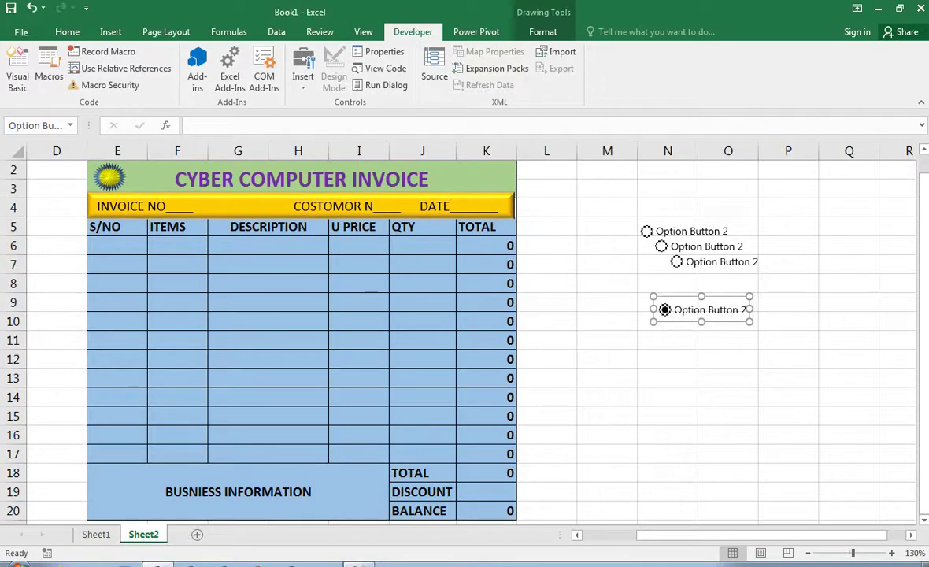
key(Left)
key(Left)
key(Left)
key(Left)
key(Left)
key(Left)
key(Left)
key(Left)
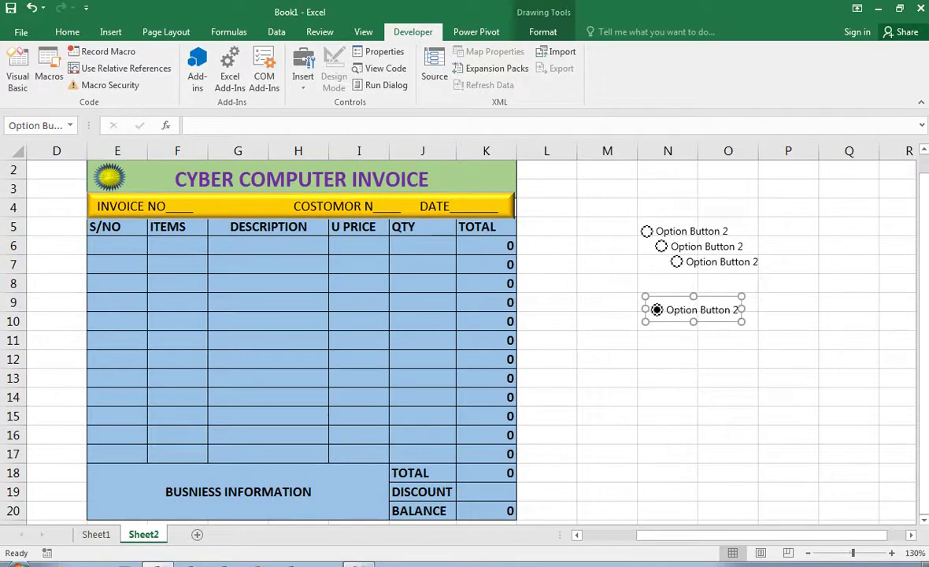
key(Left)
key(Left)
key(Left)
key(Left)
key(Left)
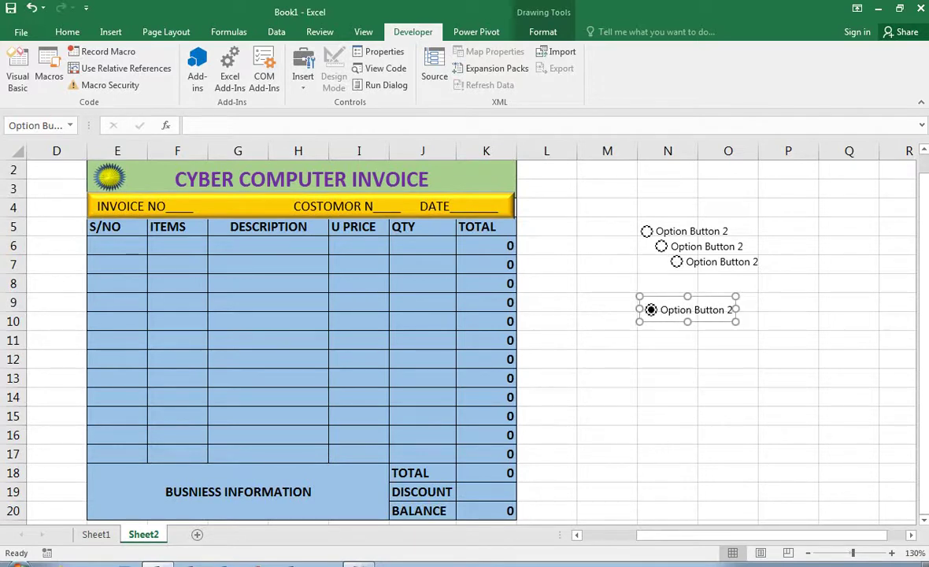
- Move the topmost option button up to the boundary between rows 4 and 5
click(691, 230)
right_click(692, 226)
key(Escape)
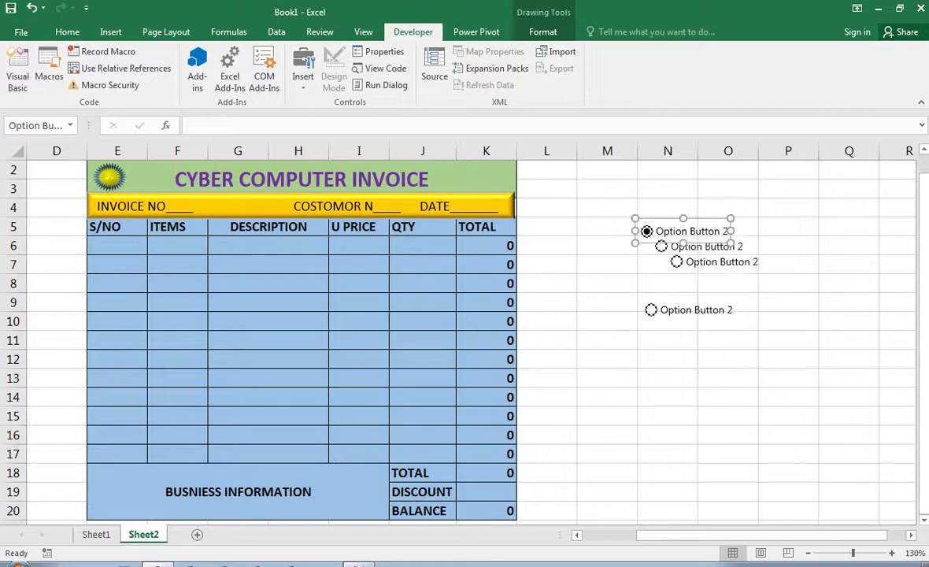
key(Up)
key(Up)
key(Up)
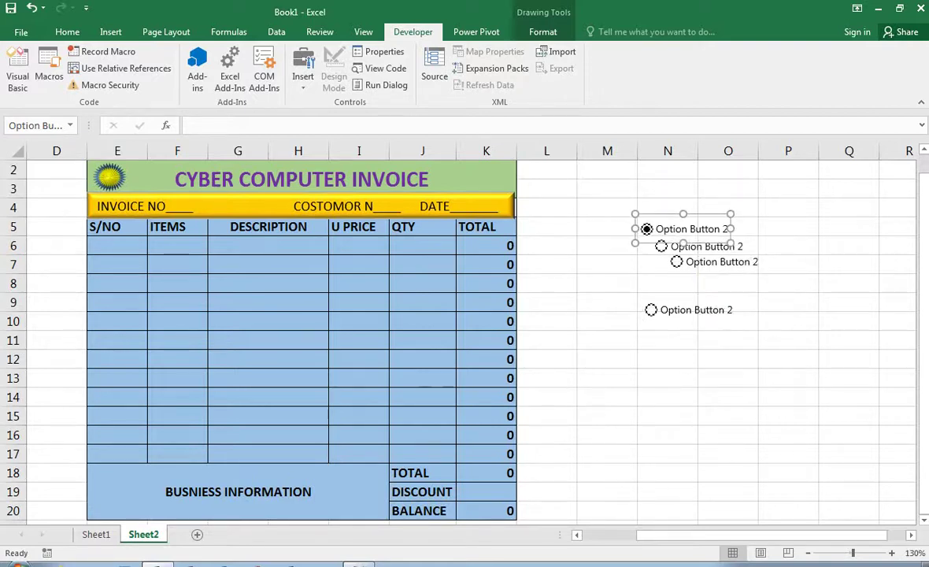
drag(683, 214, 691, 216)
- Move the third option button to row 8, roughly aligned above the lowest one
click(708, 261)
right_click(707, 261)
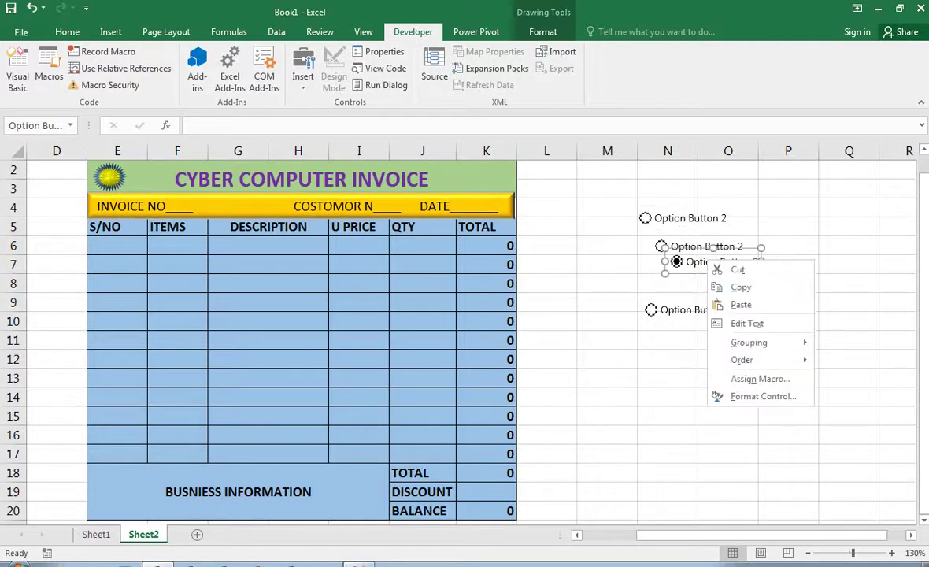
key(Escape)
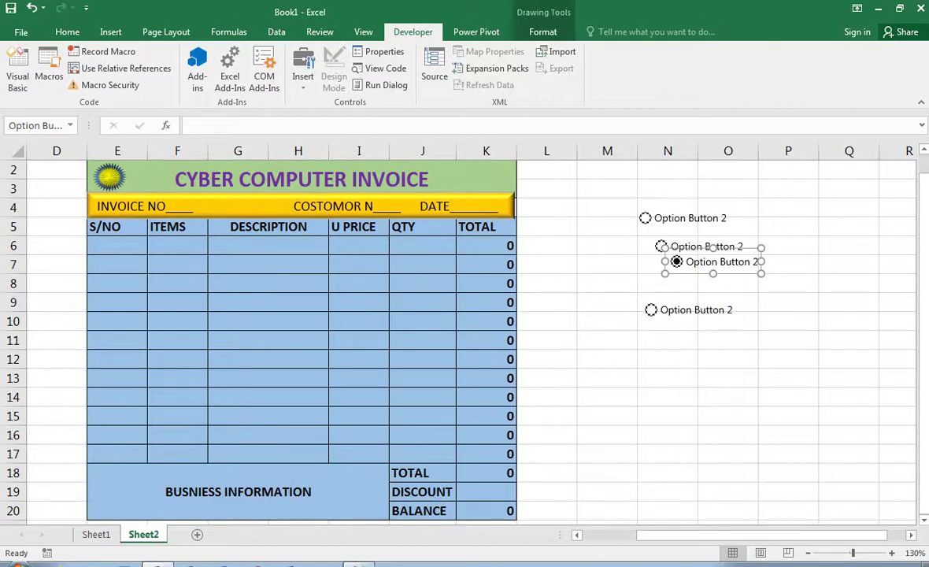
click(685, 261)
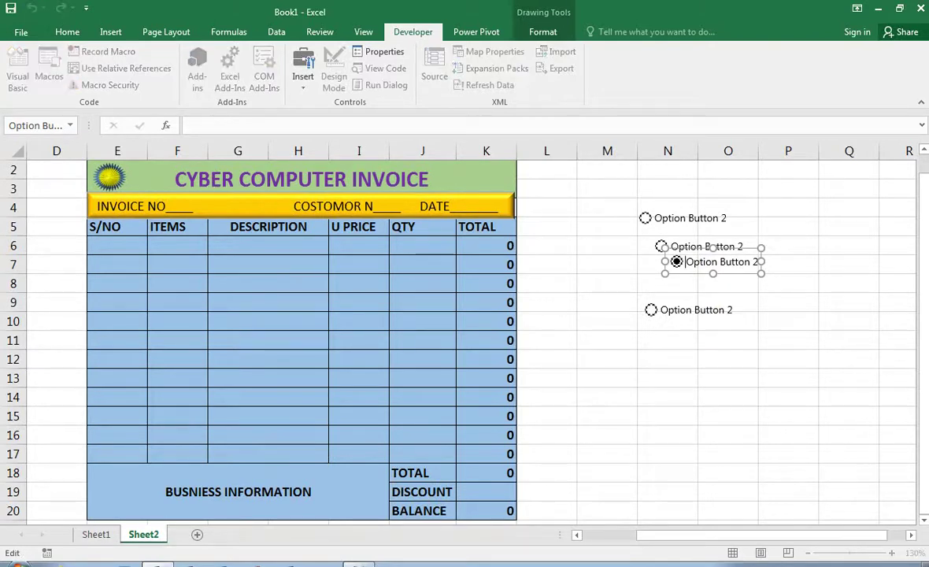
drag(686, 261, 686, 288)
click(759, 262)
key(Escape)
- Move the second option button down and left to row 7, just above the third one
click(665, 246)
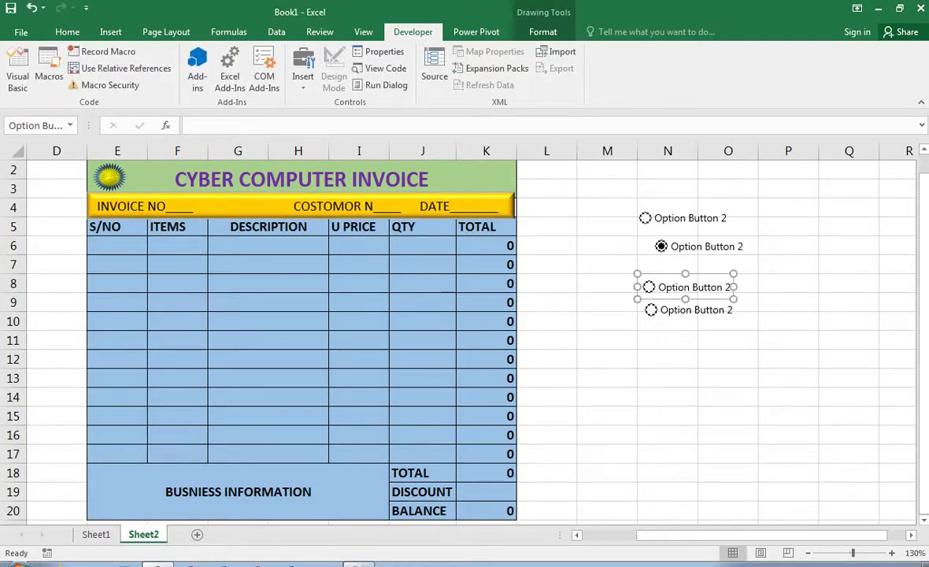
right_click(674, 238)
key(Escape)
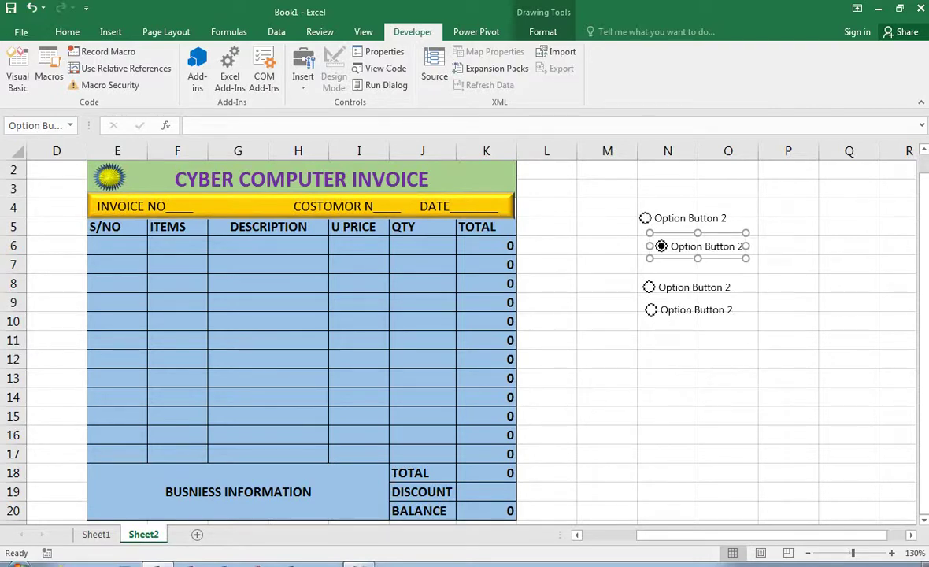
drag(693, 246, 677, 264)
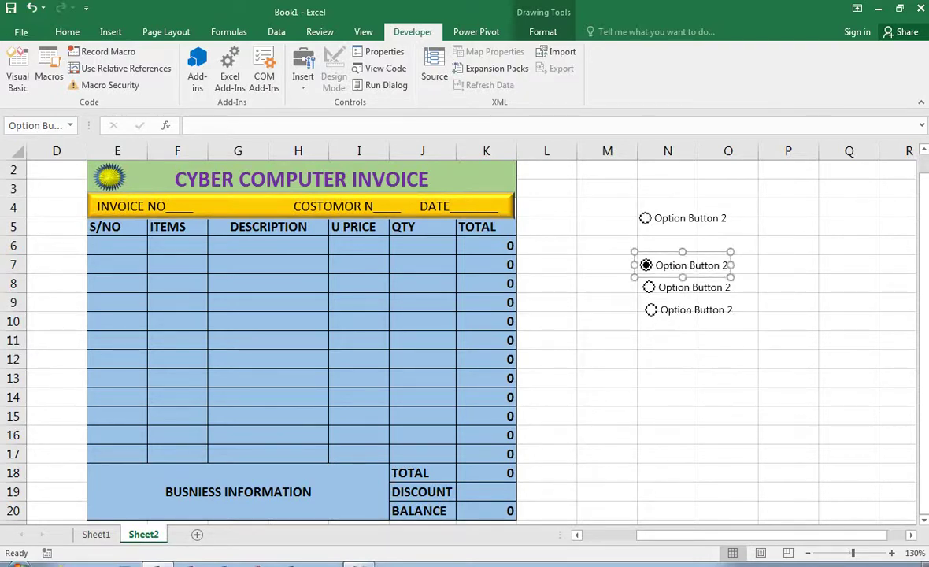
- Move the topmost option button down to row 6, directly above the second one
click(661, 218)
right_click(659, 214)
key(Escape)
drag(683, 218, 677, 243)
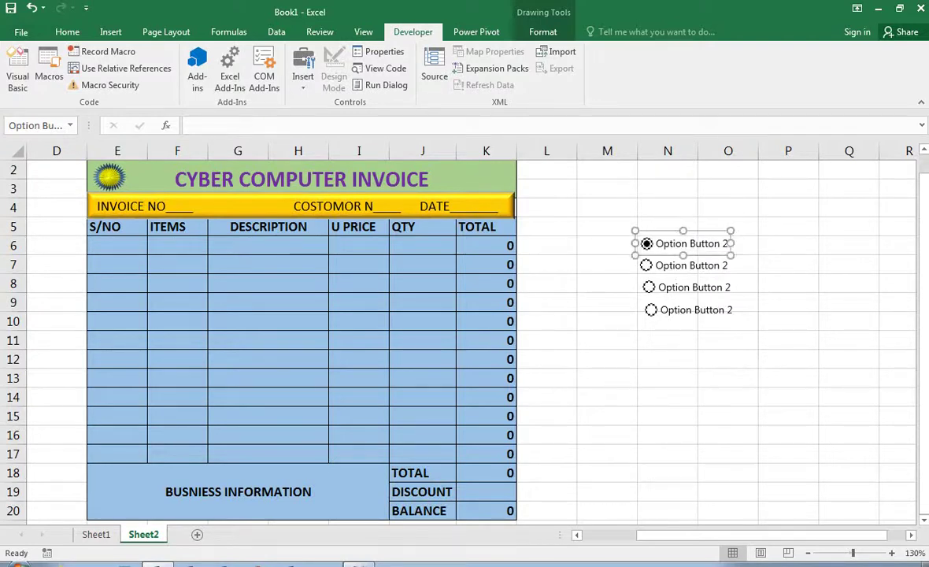
right_click(703, 243)
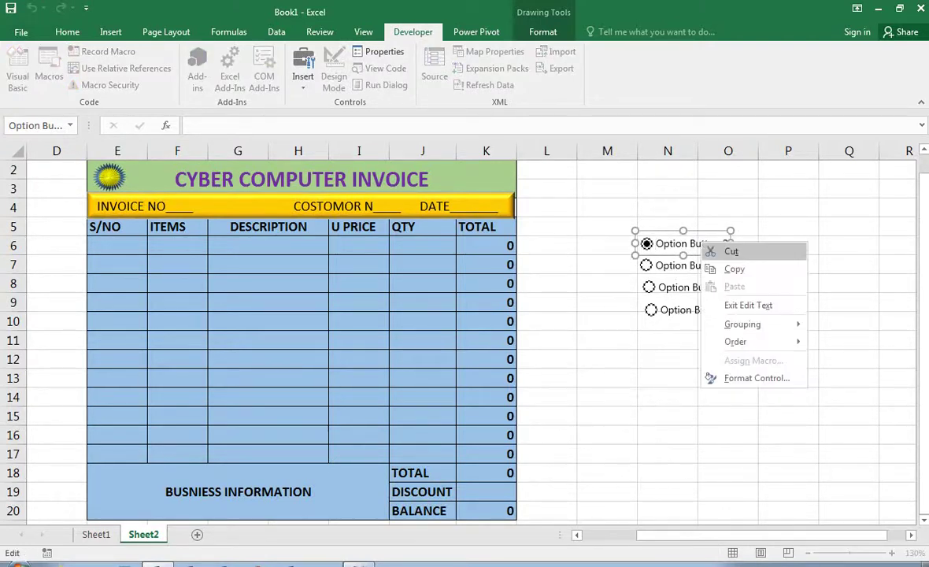
click(736, 303)
mouse_move(730, 243)
mouse_down()
mouse_move(672, 244)
mouse_move(728, 243)
mouse_up()
key(ctrl+z)
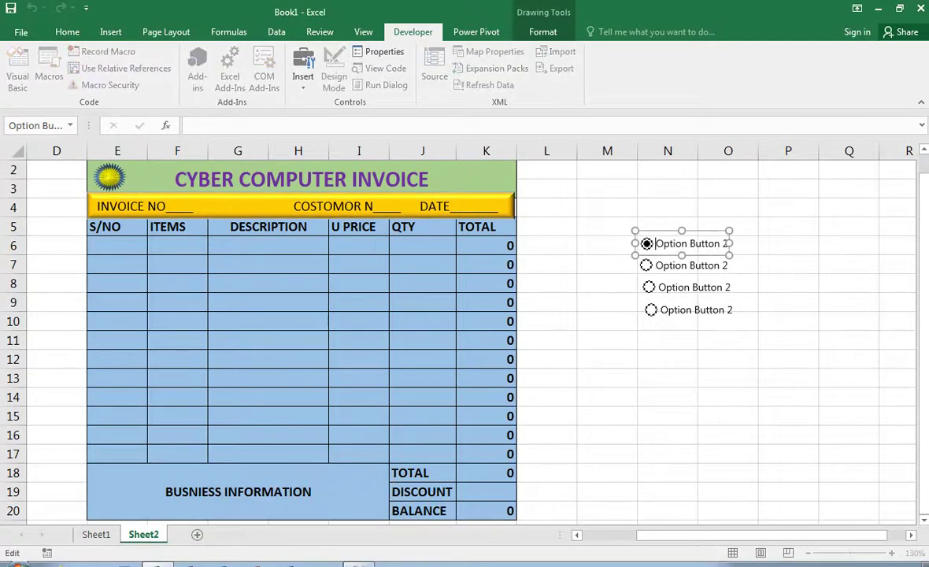
key(Escape)
key(ctrl+a)
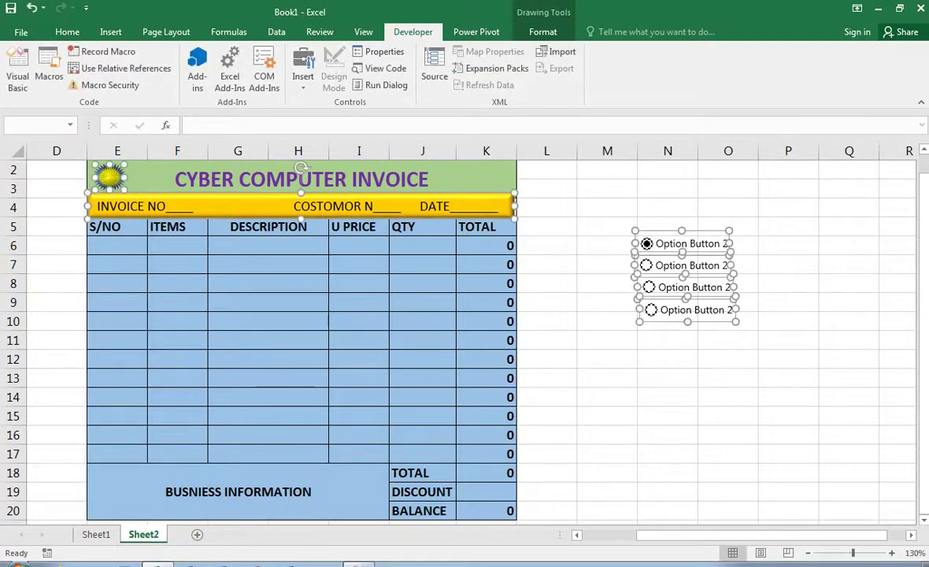
click(728, 359)
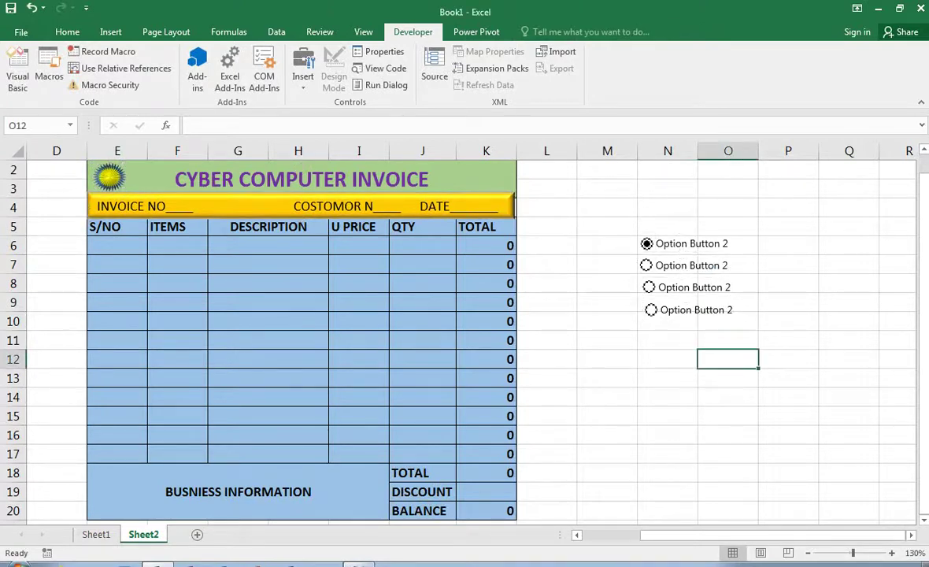
- Replace the label of the option button in row 6 with 5%DISCOUNT
right_click(677, 243)
click(738, 303)
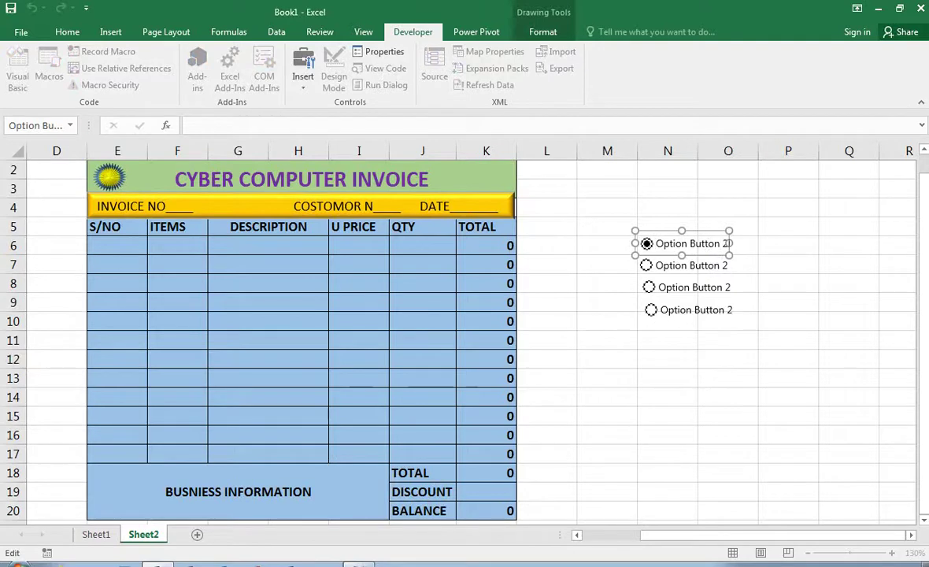
key(BackSpace)
key(BackSpace)
key(BackSpace)
key(BackSpace)
key(BackSpace)
key(BackSpace)
key(BackSpace)
key(BackSpace)
key(BackSpace)
key(BackSpace)
key(BackSpace)
key(BackSpace)
key(BackSpace)
key(BackSpace)
key(BackSpace)
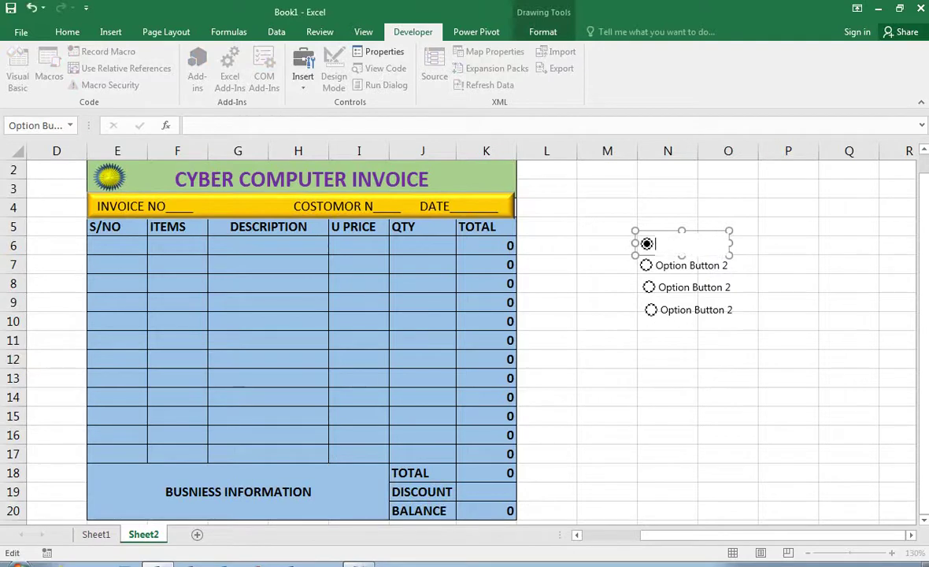
text(5%DISCOUNT)
click(728, 378)
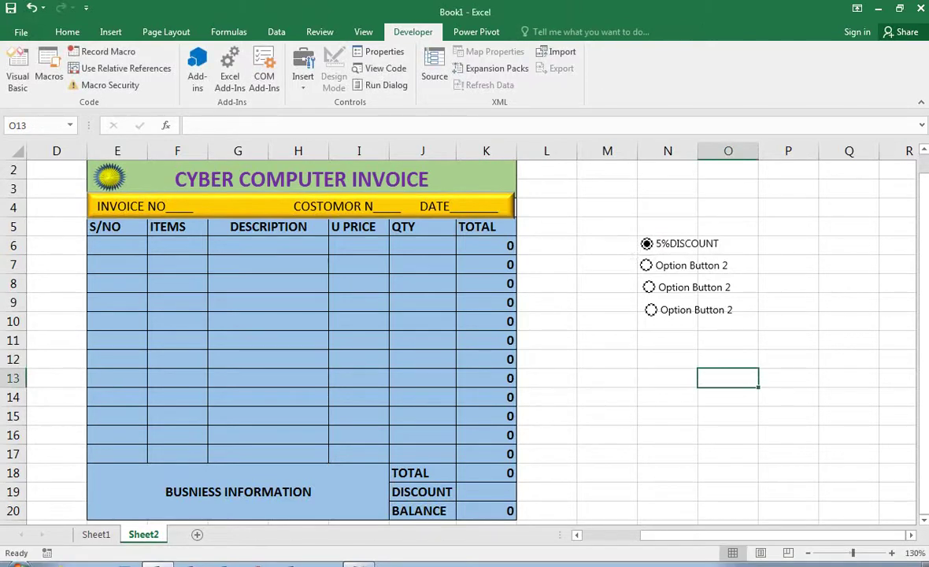
- Replace the label of the option button in row 7 with 10%DISCOUNT
right_click(690, 267)
click(731, 332)
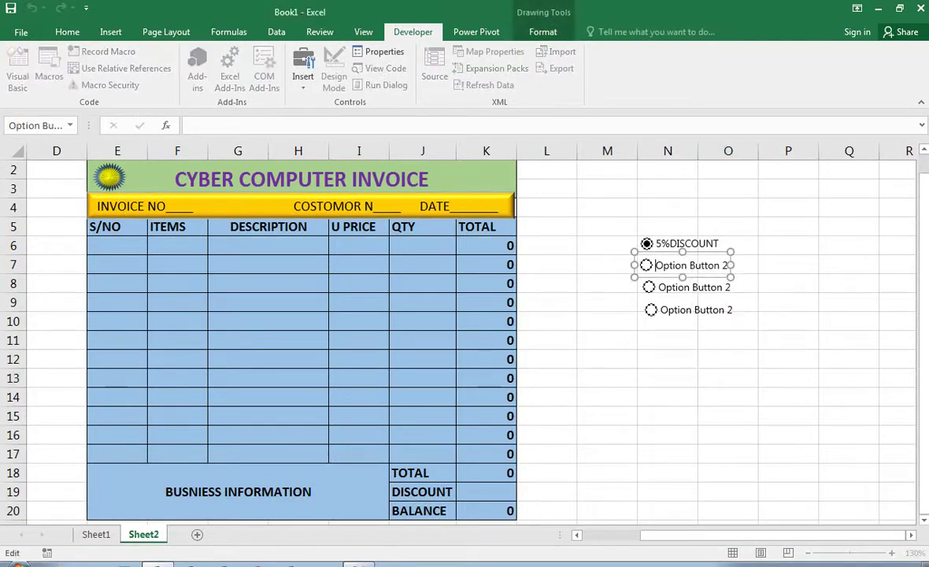
key(BackSpace)
key(BackSpace)
key(BackSpace)
key(BackSpace)
key(BackSpace)
key(BackSpace)
key(BackSpace)
key(BackSpace)
key(BackSpace)
key(BackSpace)
key(BackSpace)
key(BackSpace)
key(BackSpace)
key(BackSpace)
key(BackSpace)
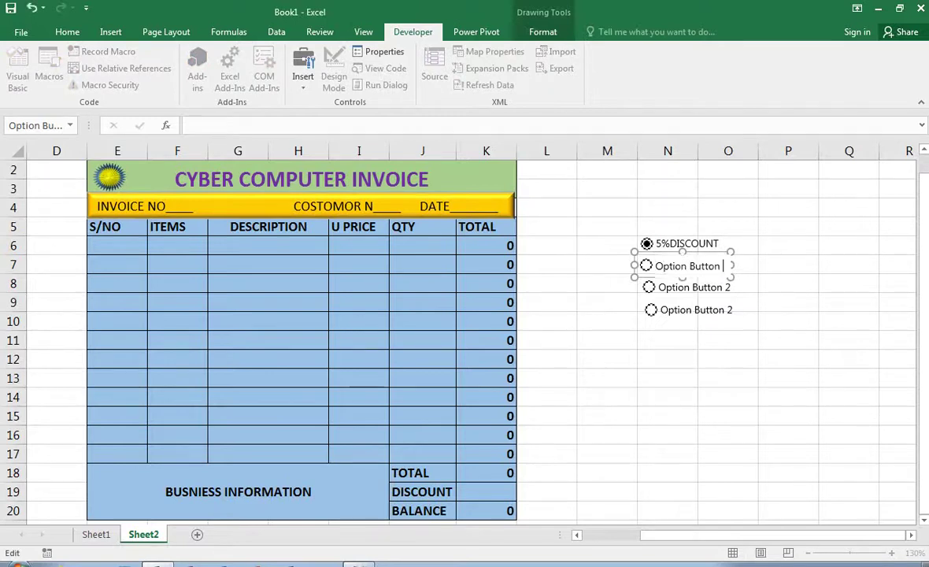
text(10%)
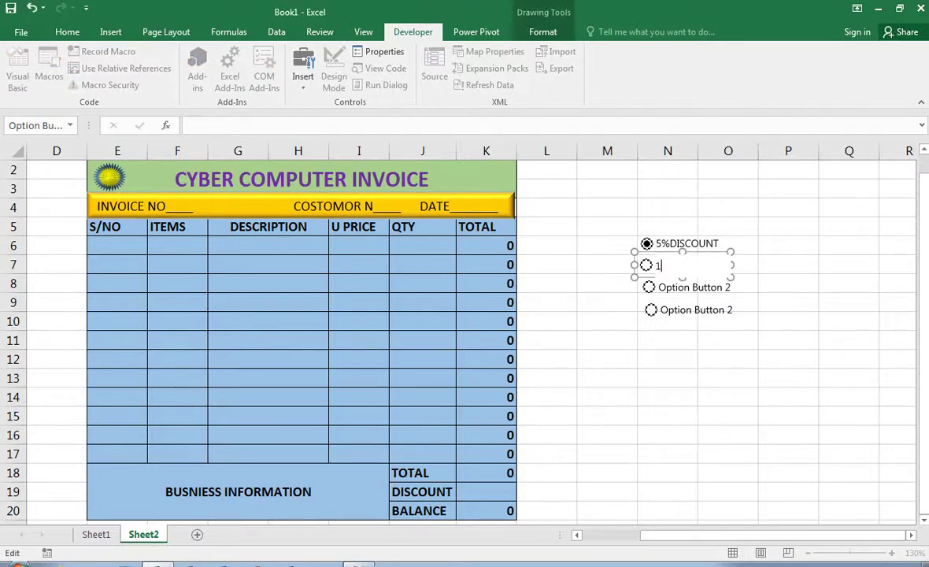
text(DISCOUNT)
click(728, 359)
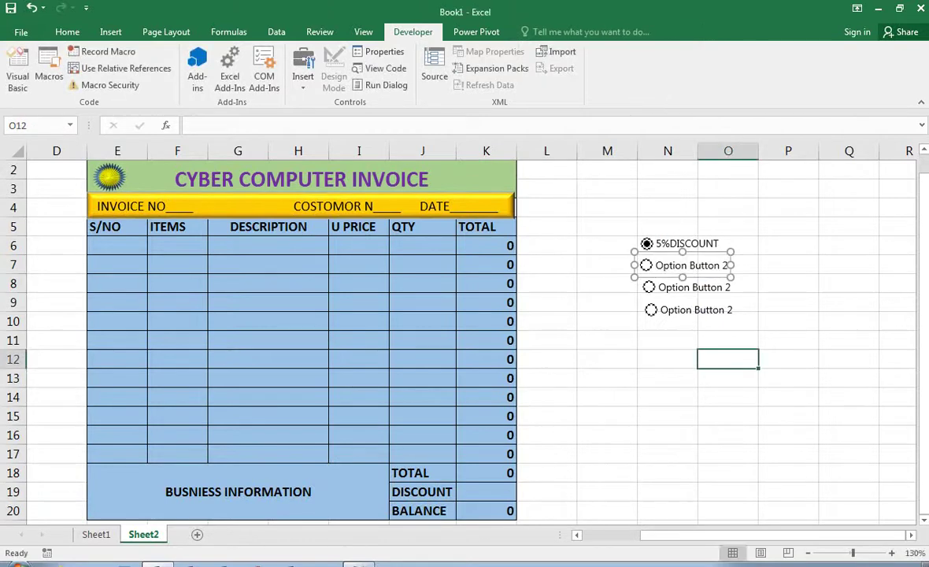
- Replace the label of the option button in row 8 with 20%DISCOUNT
right_click(678, 286)
click(716, 329)
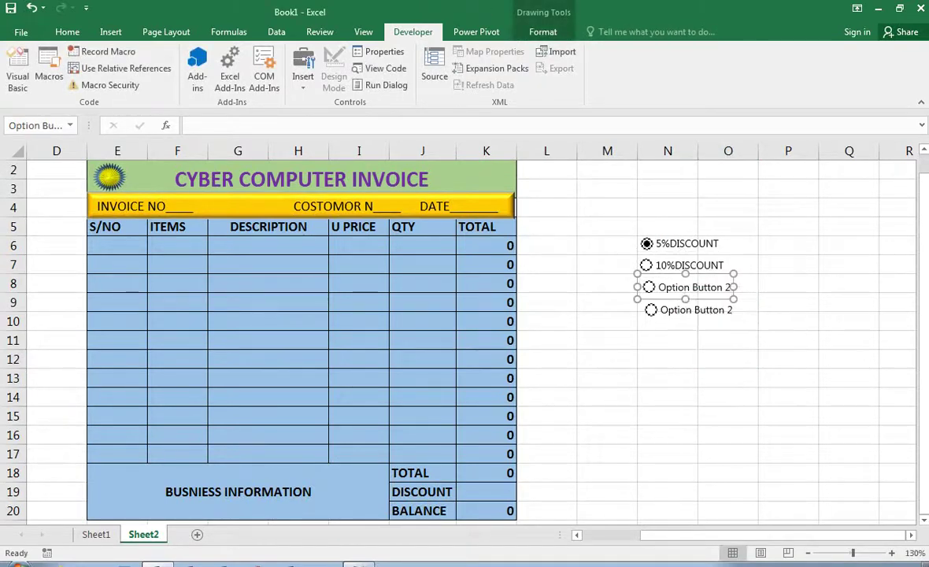
right_click(683, 286)
click(712, 344)
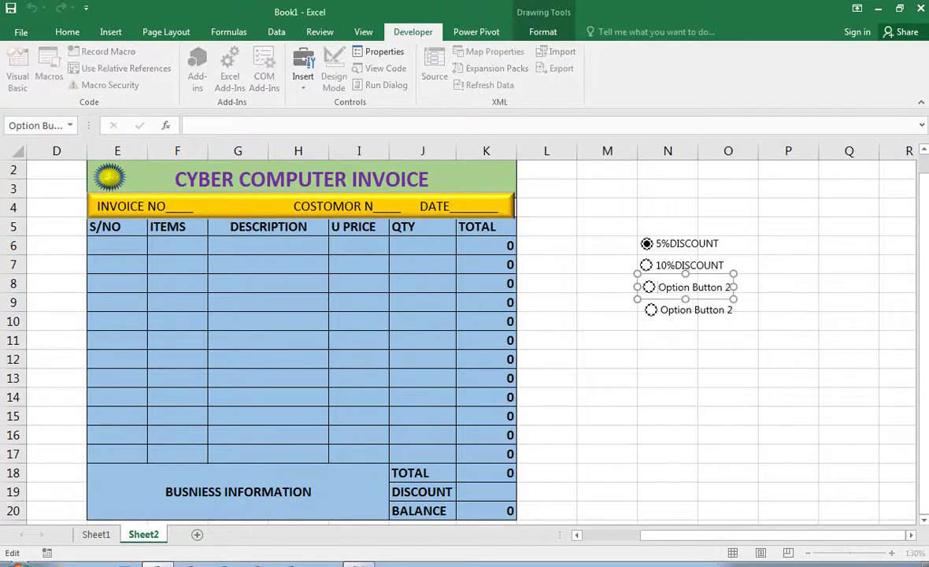
key(ctrl+a)
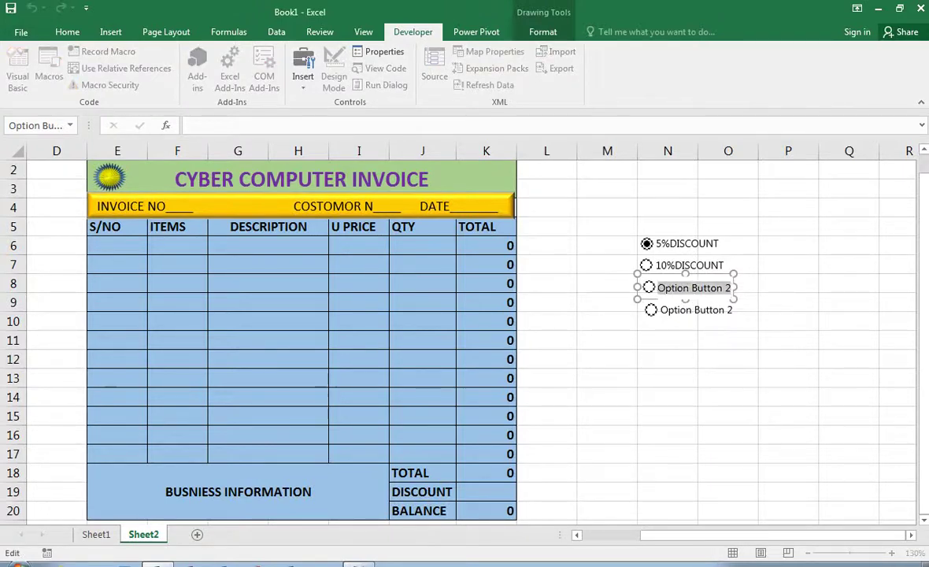
key(BackSpace)
text(20)
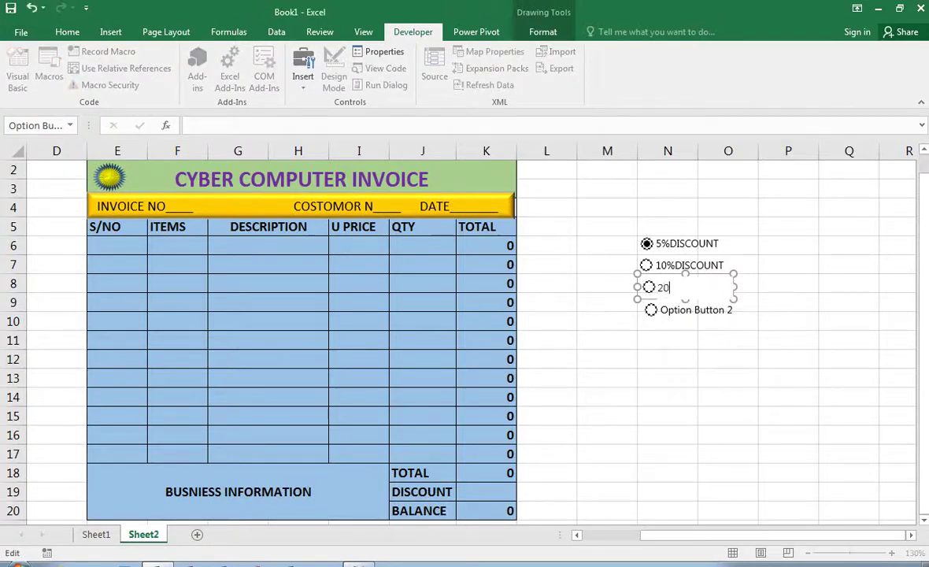
text(%DISCOUNT)
click(668, 359)
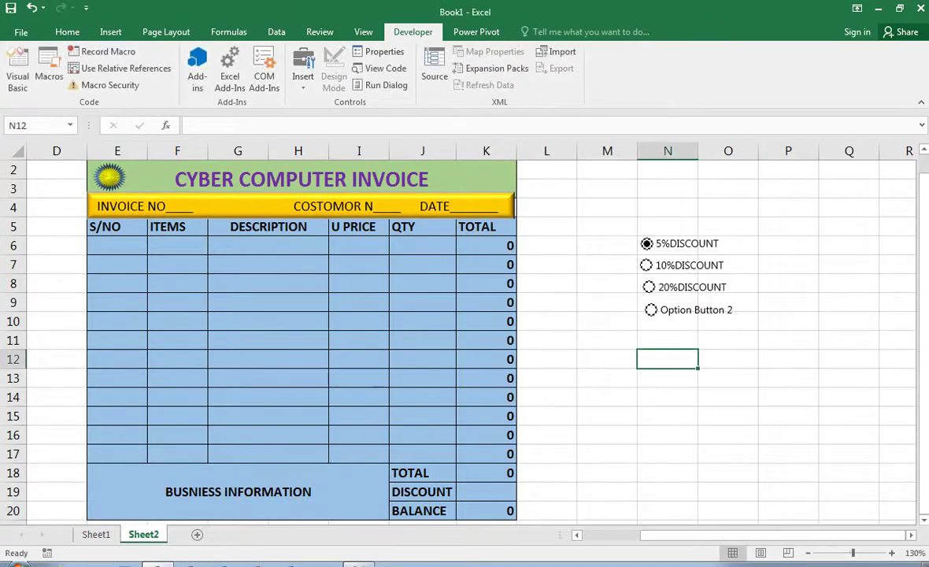
- Replace the label of the lowest option button with 0%DISCOUNT
right_click(683, 312)
click(717, 376)
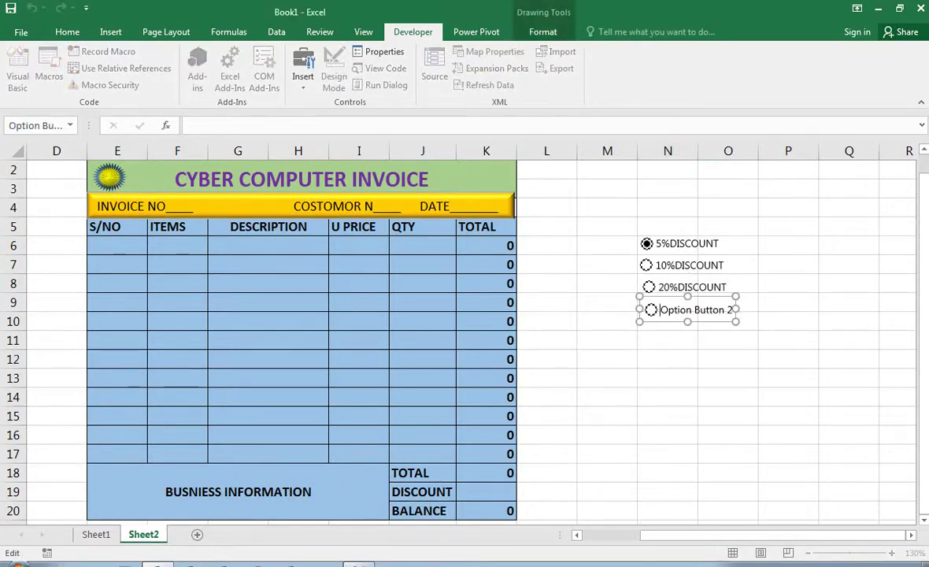
drag(660, 310, 733, 310)
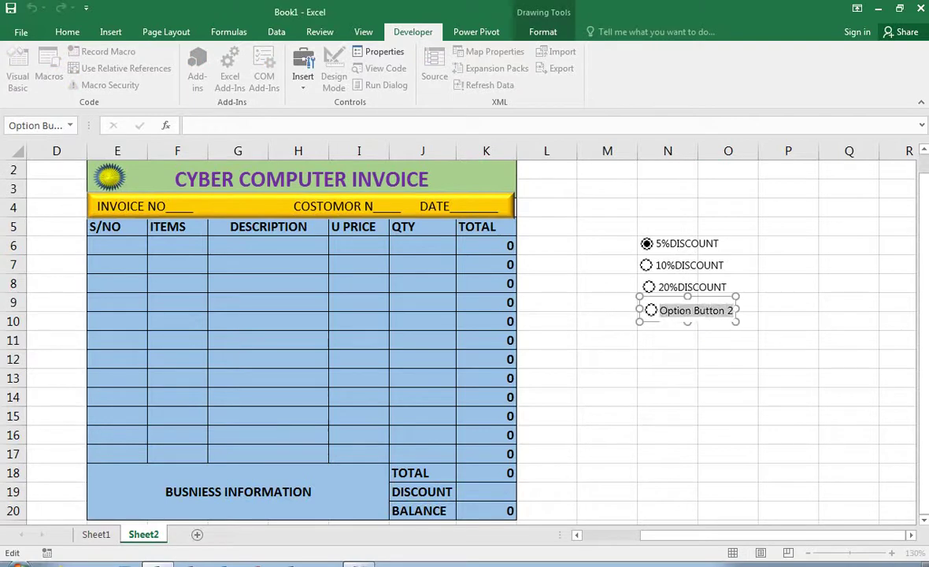
key(BackSpace)
text(0)
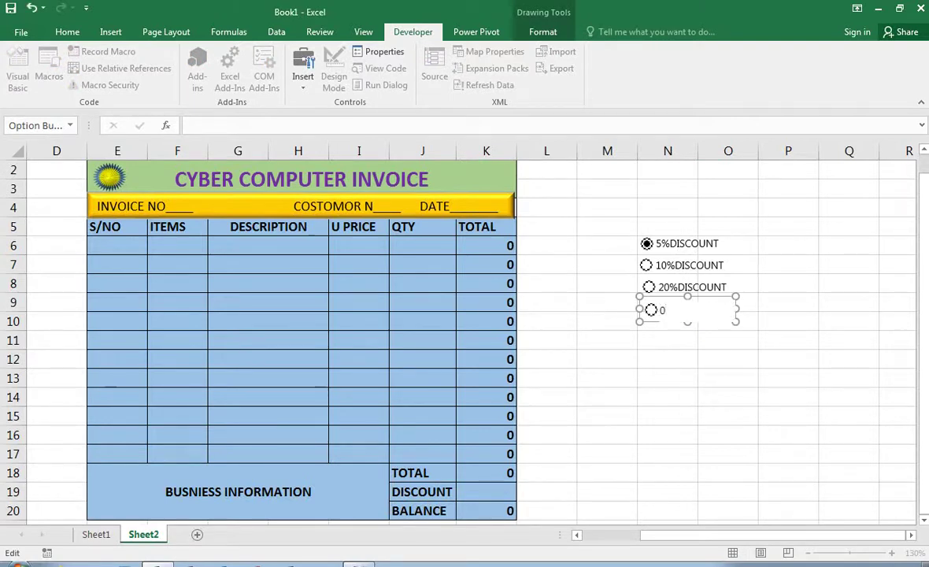
text(%DISCOUNT)
click(667, 378)
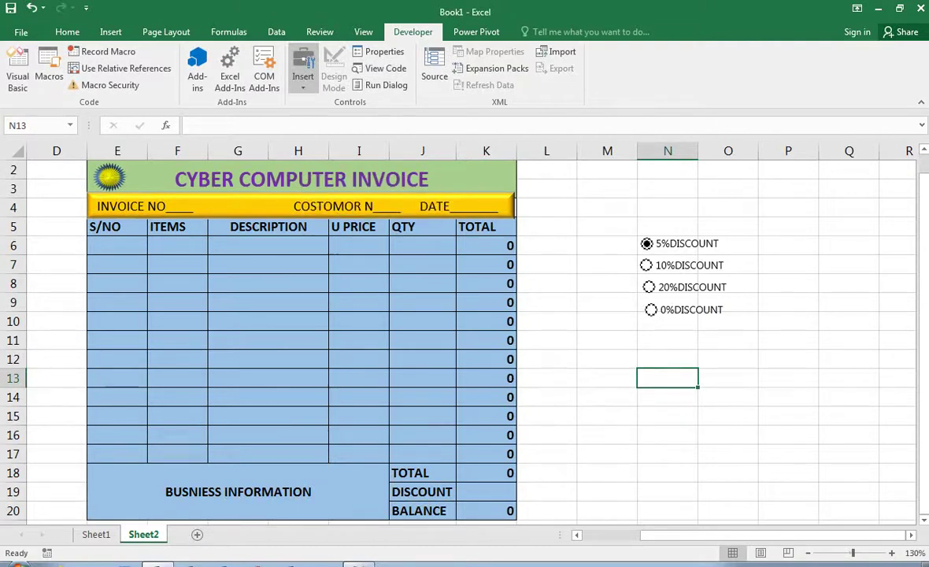
- Draw a rectangle about 1.41" high and 1.35" wide covering the four discount option buttons
click(110, 31)
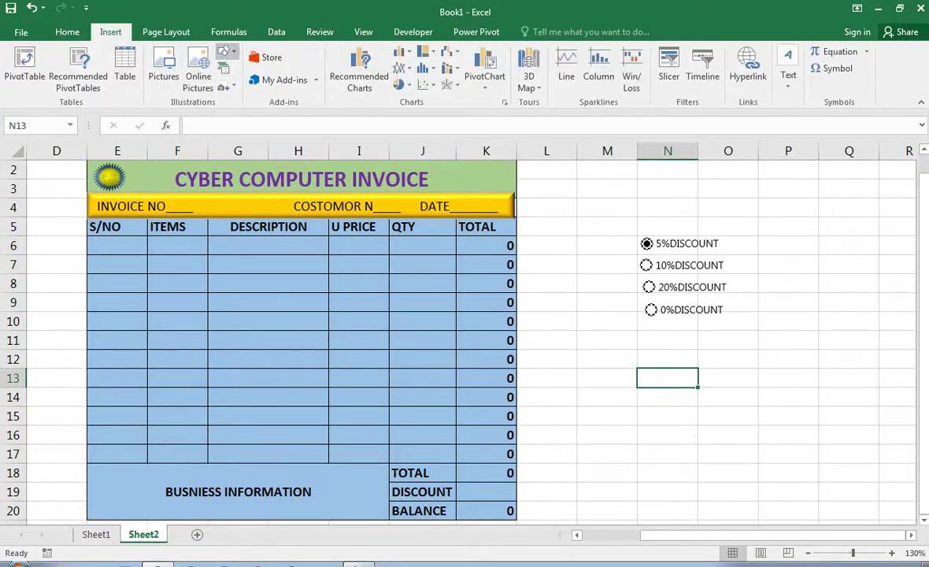
click(243, 88)
drag(623, 208, 746, 336)
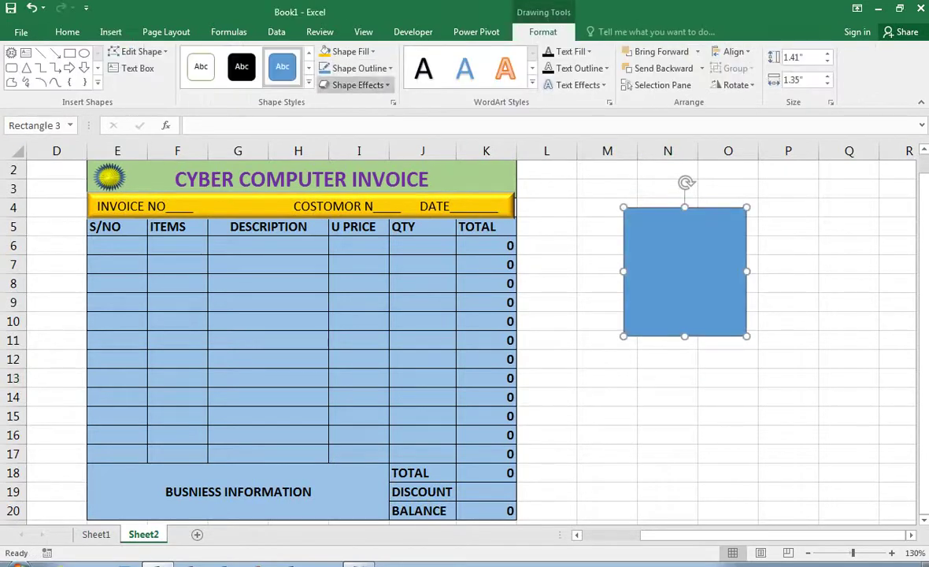
- Fill the rectangle over the option buttons with red
click(305, 85)
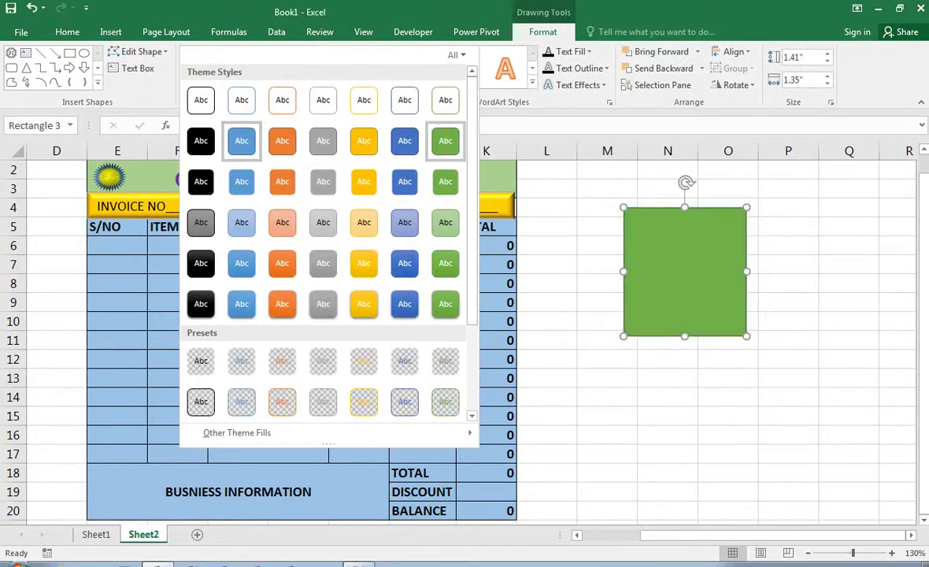
key(Escape)
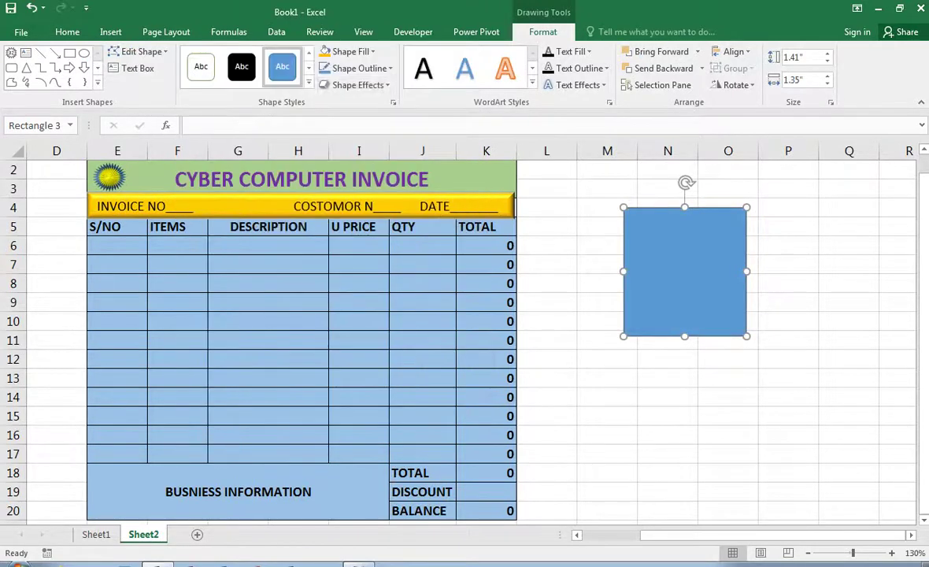
click(350, 52)
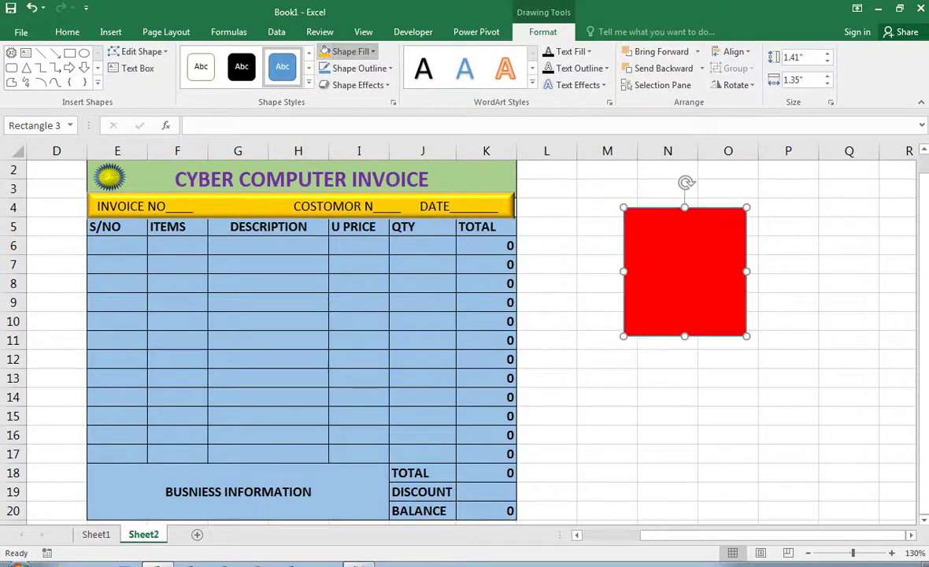
click(339, 174)
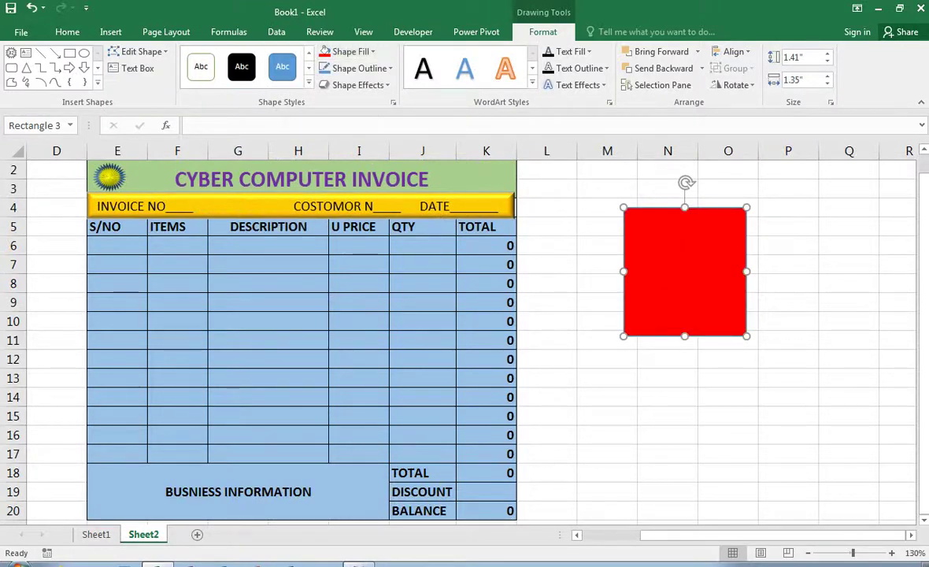
- Send the rectangle backward behind all four discount option buttons and give it a bevel effect
click(662, 68)
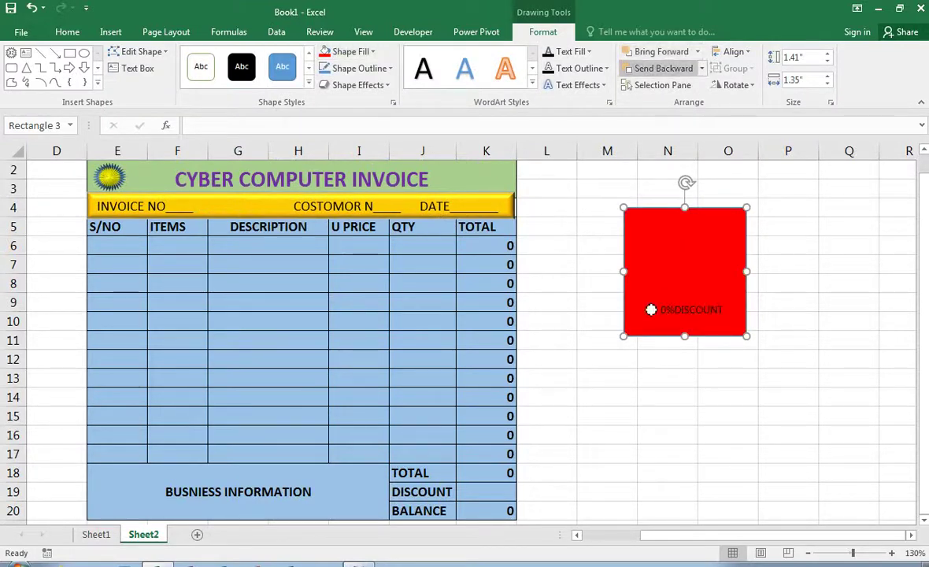
click(663, 68)
click(663, 67)
click(663, 68)
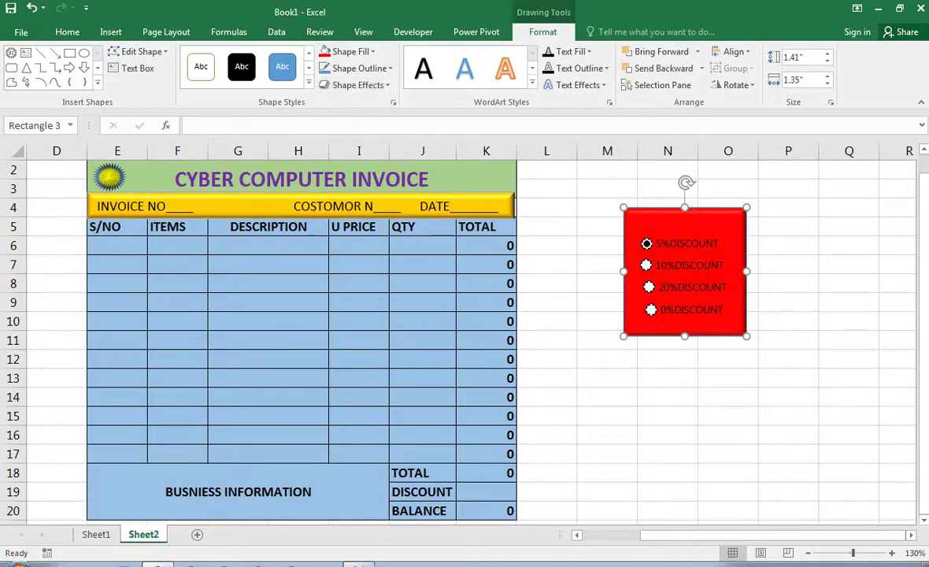
drag(787, 359, 788, 378)
right_click(692, 244)
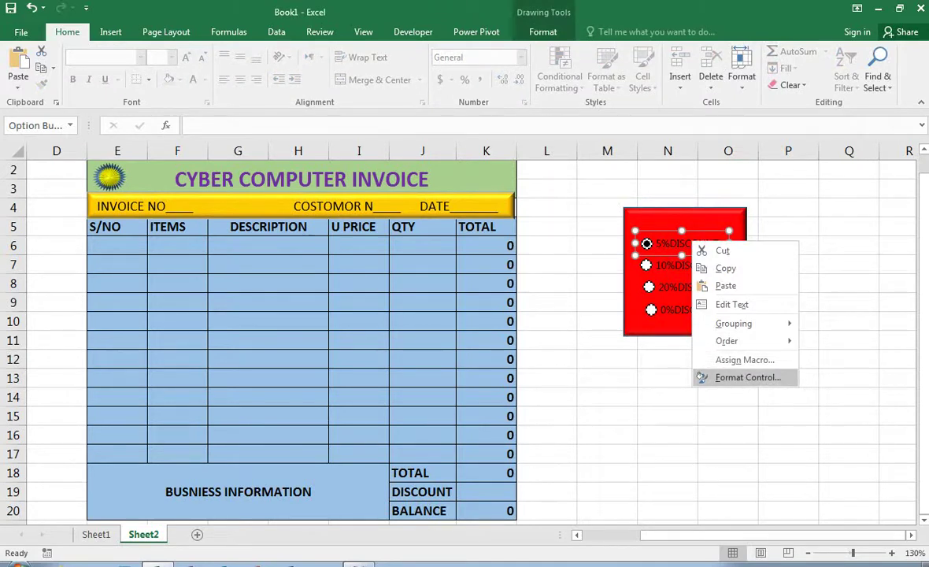
click(747, 377)
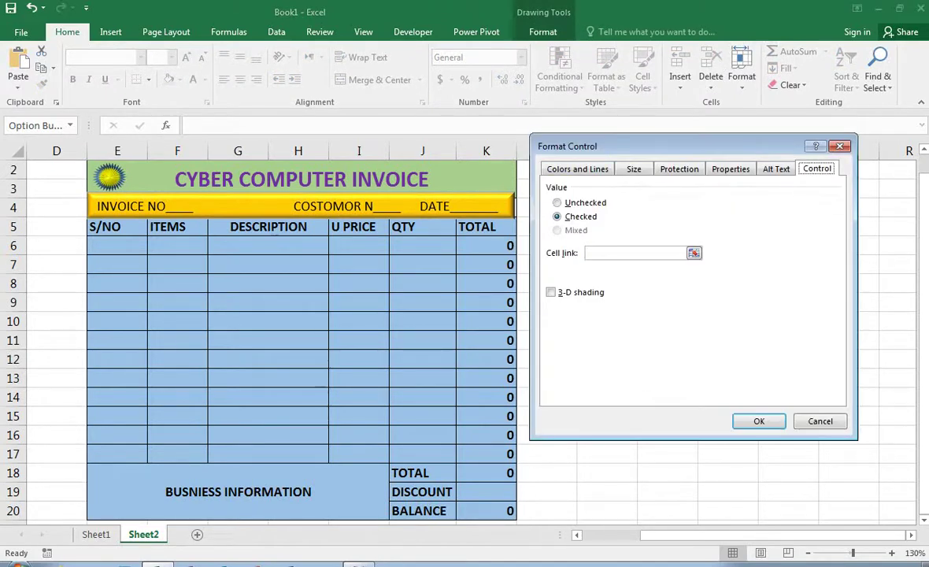
drag(598, 145, 628, 161)
click(789, 435)
click(727, 454)
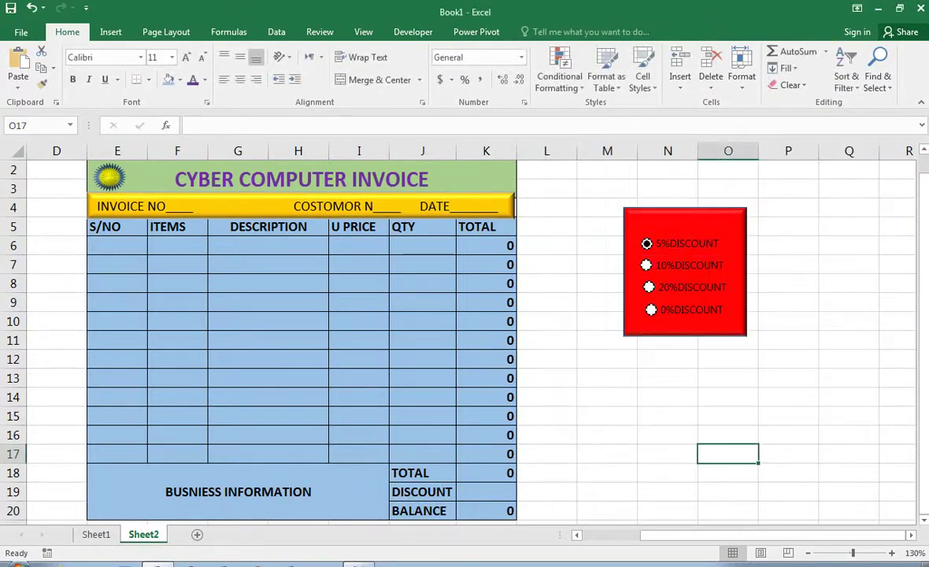
- Move the rectangle away from the option buttons to the empty area around column Q, starting at row 11
click(669, 342)
drag(674, 326, 743, 526)
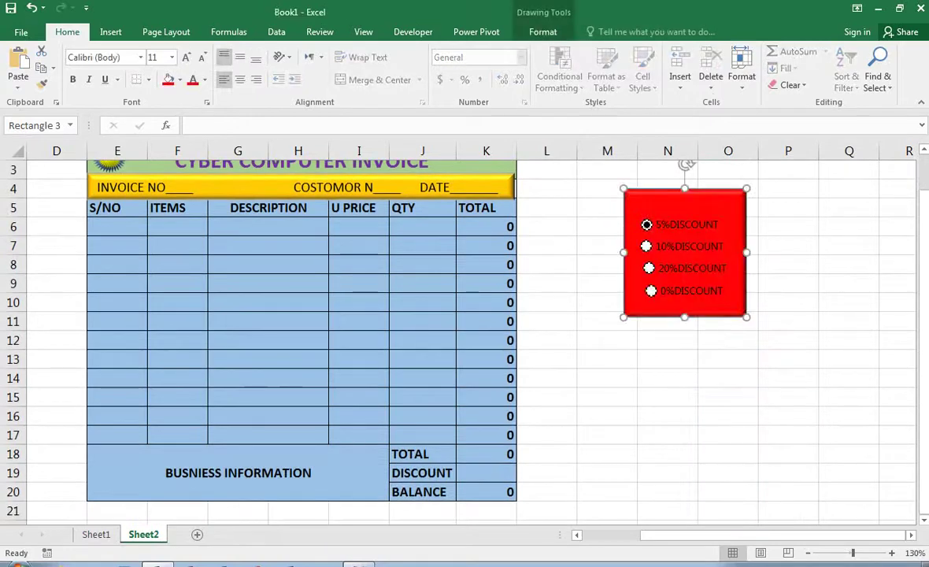
drag(692, 307, 870, 436)
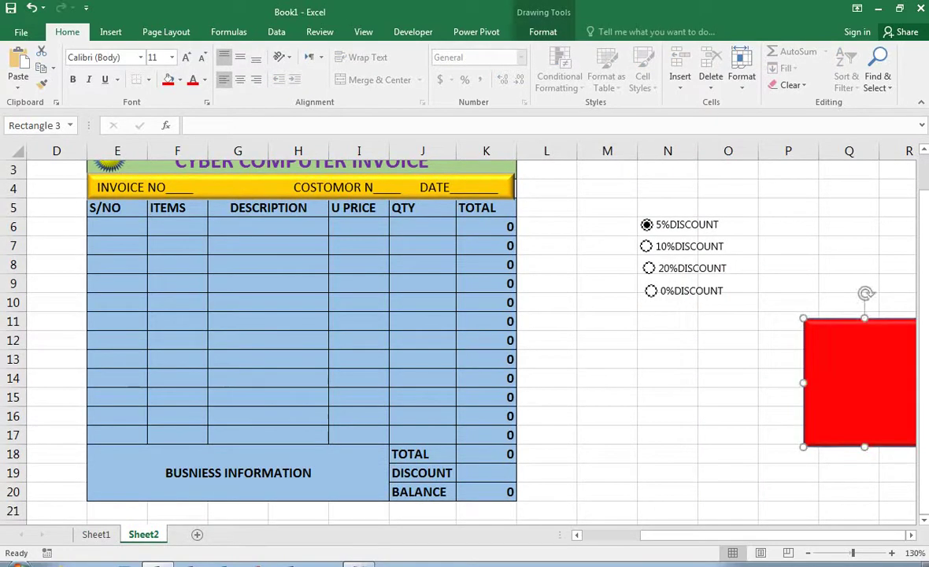
click(668, 377)
- Link the 5%DISCOUNT option button to cell $L$3 through its control format settings
right_click(675, 226)
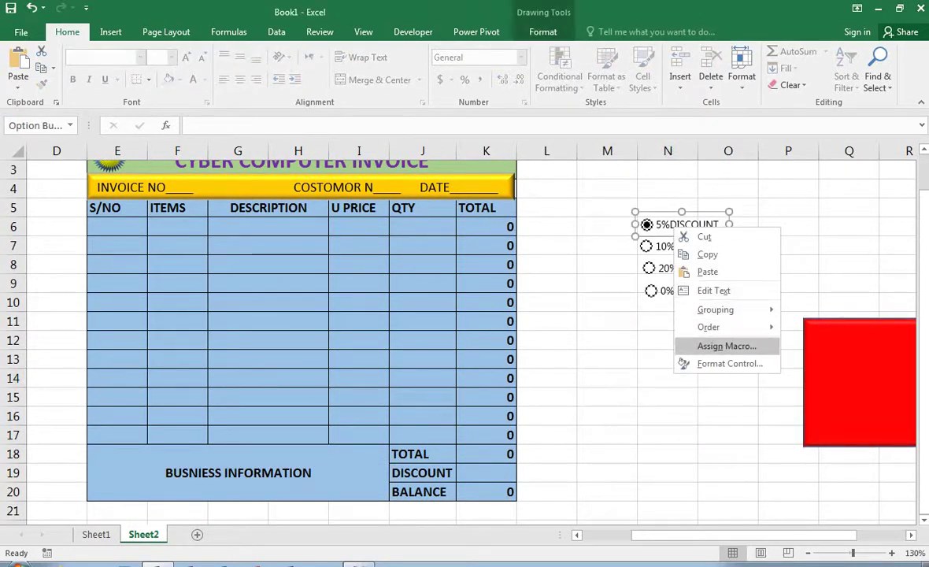
click(729, 363)
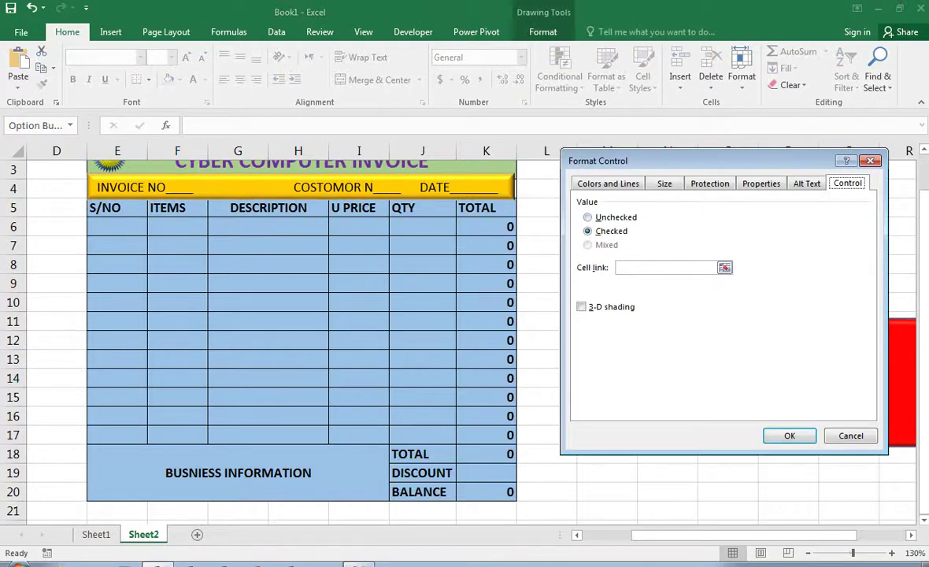
click(661, 267)
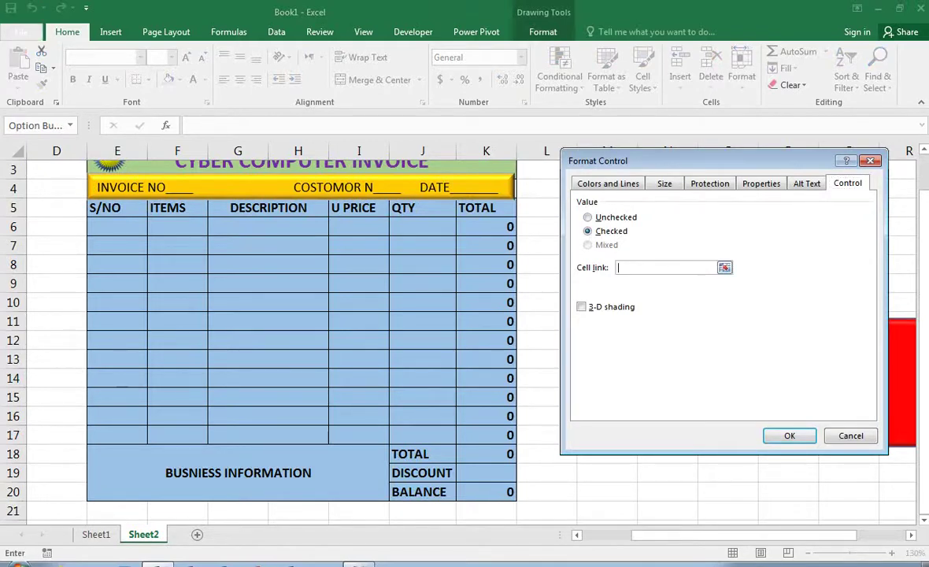
click(547, 170)
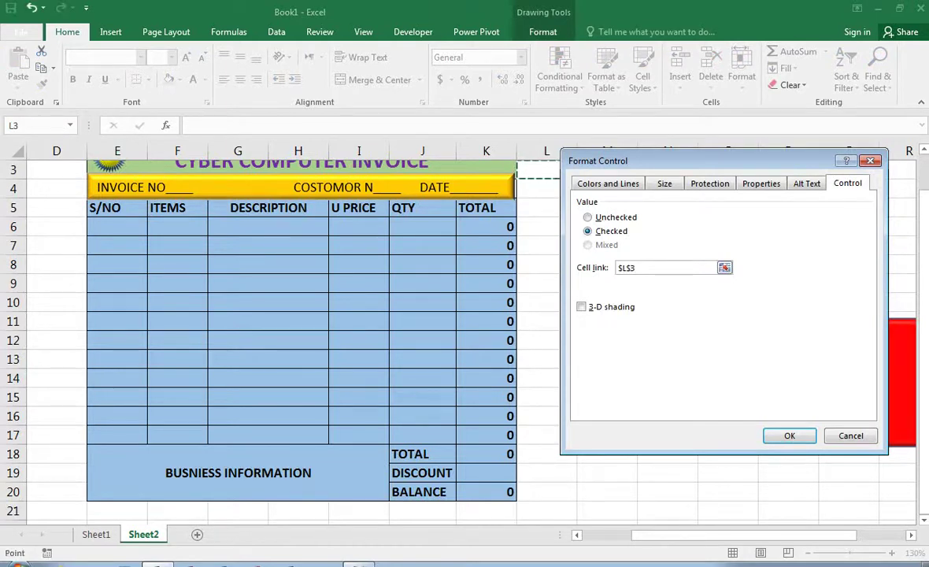
click(790, 436)
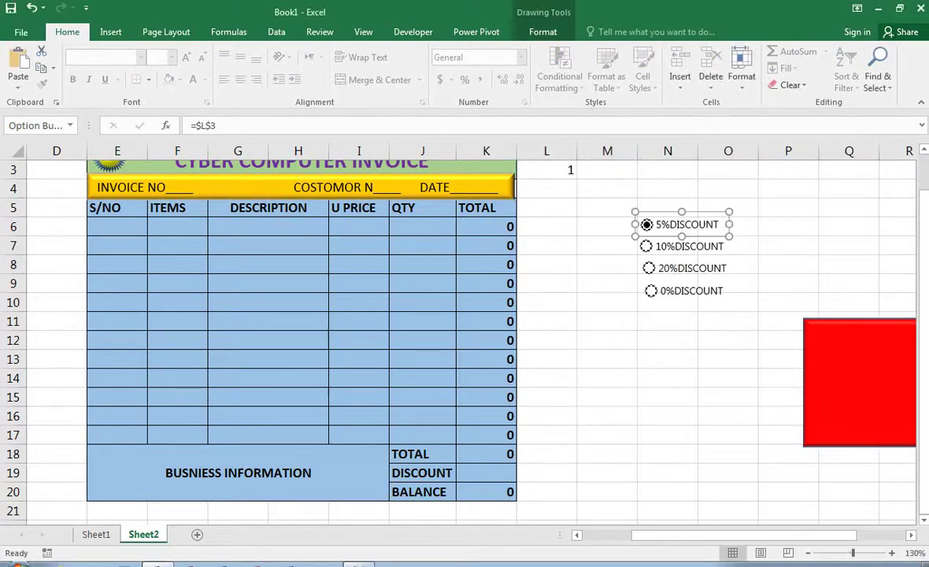
- Test the linked cell by selecting the 10%, 20% and 0% discount options in turn
click(646, 245)
click(648, 269)
click(651, 291)
- Move the rectangle back behind the option buttons and select each discount option in turn, from 5%DISCOUNT down to 0%DISCOUNT
drag(858, 381, 677, 266)
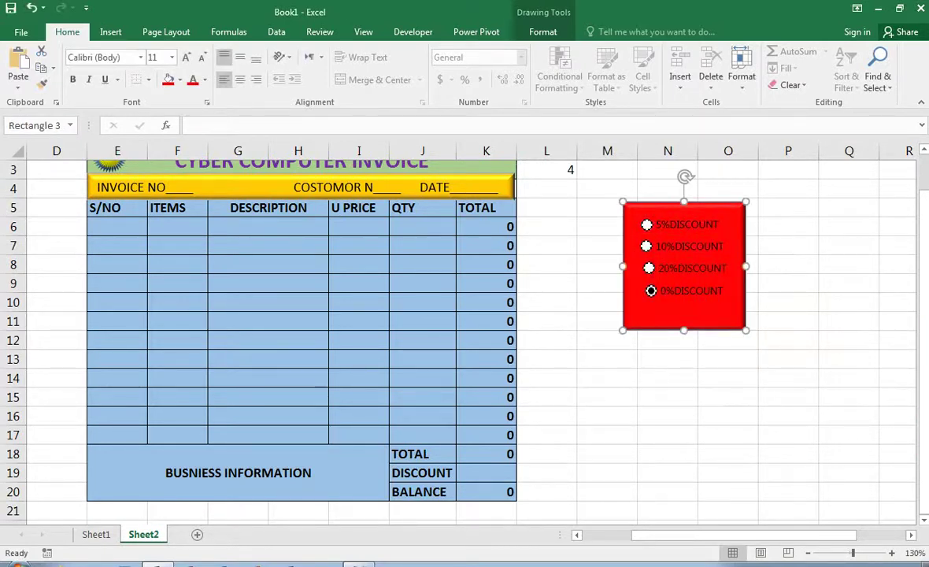
click(728, 377)
click(647, 225)
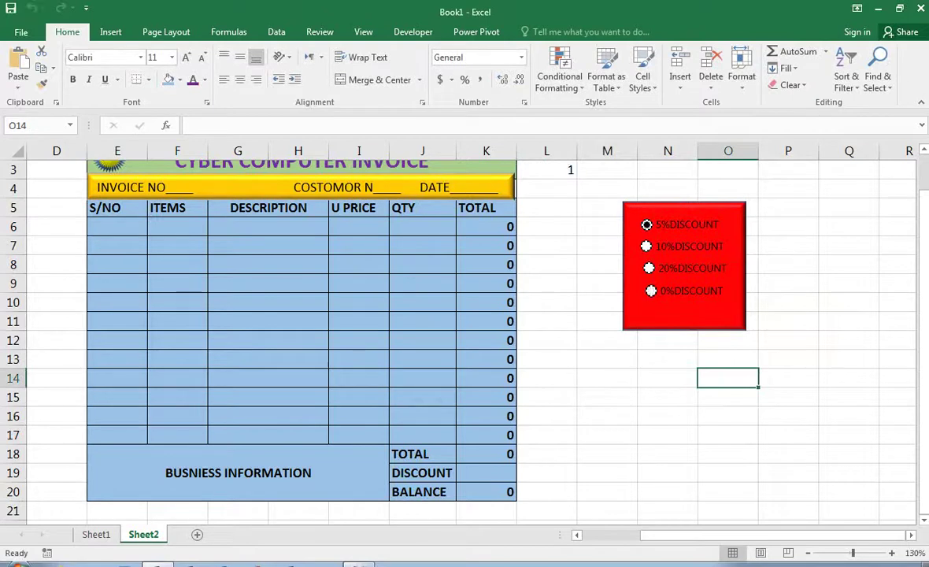
click(646, 246)
click(648, 269)
click(650, 291)
click(667, 397)
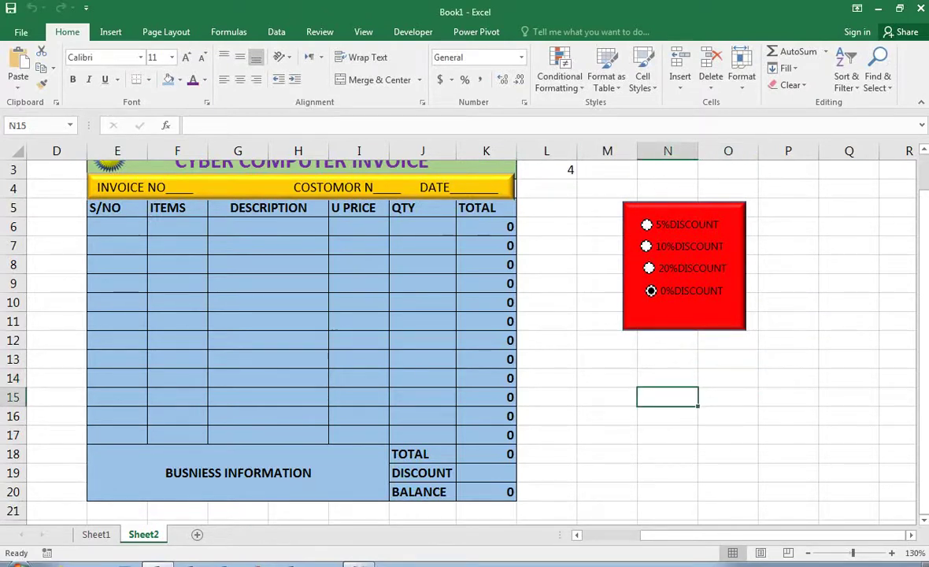
- Change the fill of the rectangle behind the option buttons to a bright cyan from the standard colors
click(683, 314)
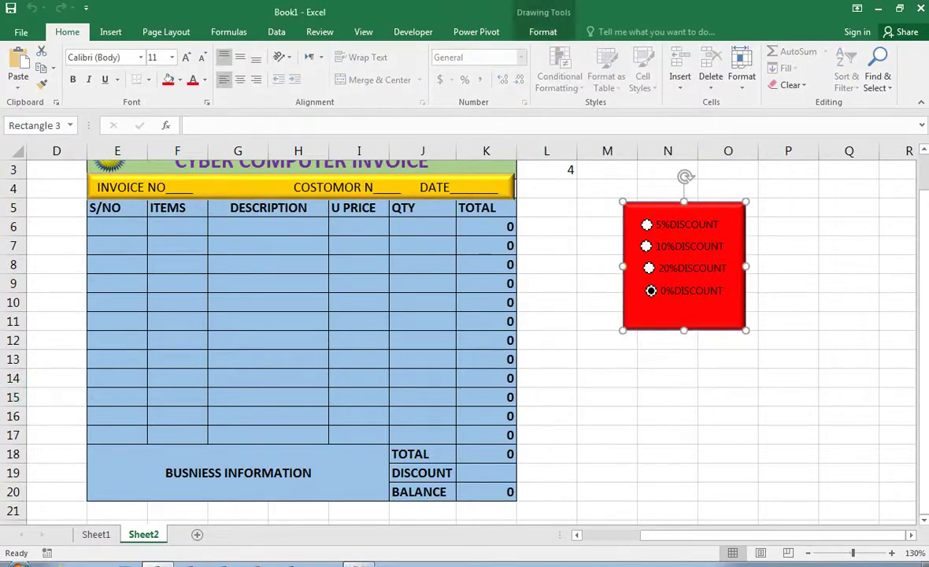
click(168, 79)
click(208, 241)
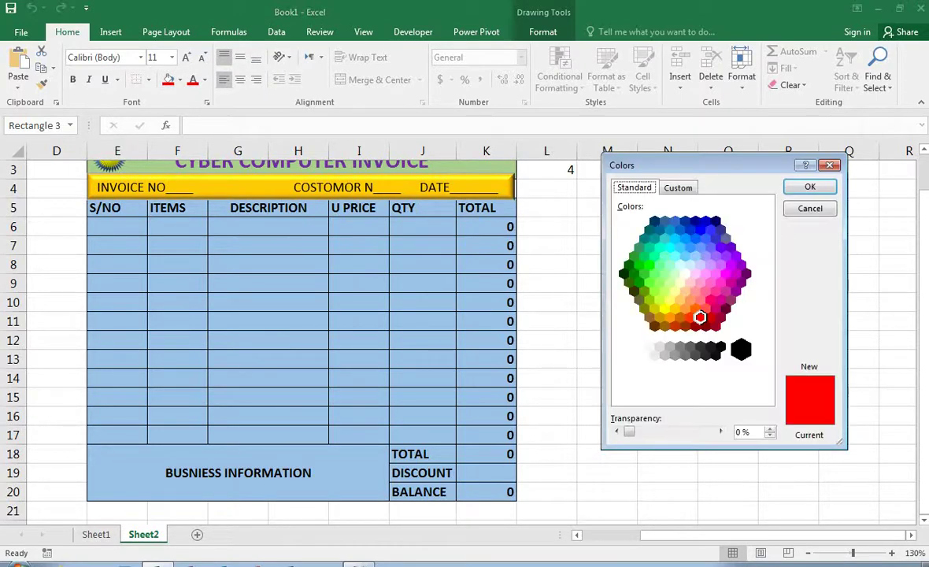
click(669, 246)
click(809, 186)
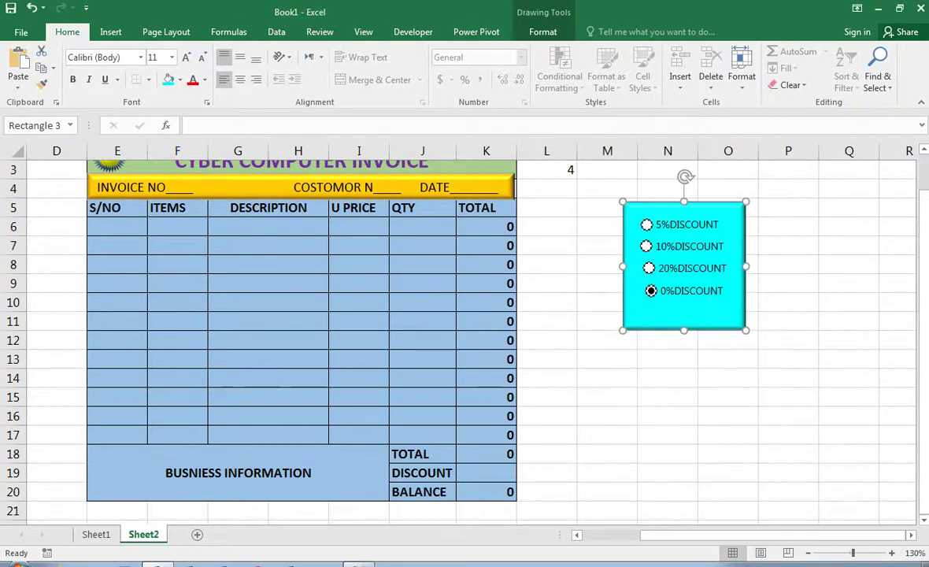
click(728, 435)
- Start the DISCOUNT formula in K19 with an IF that returns K18*5/100 when L3=1
click(485, 473)
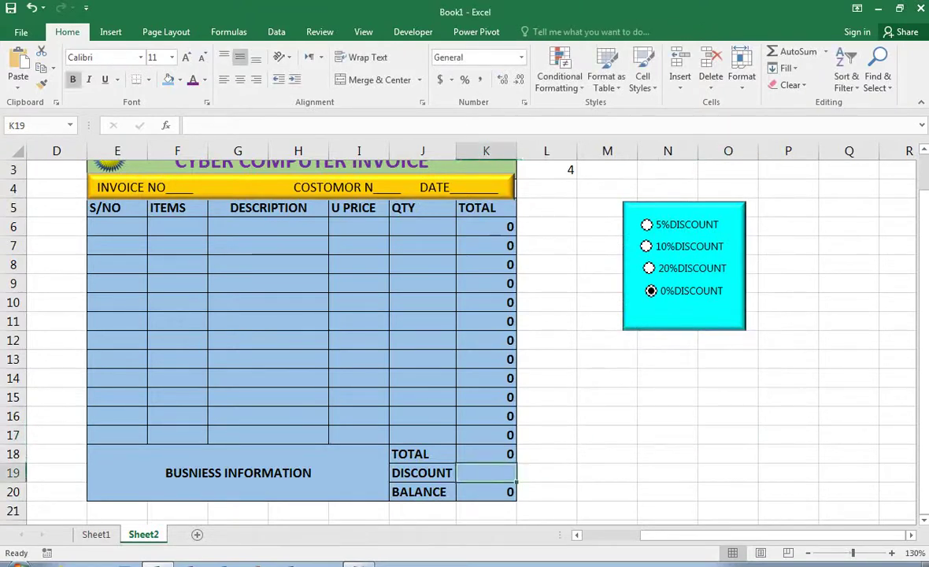
text(=if)
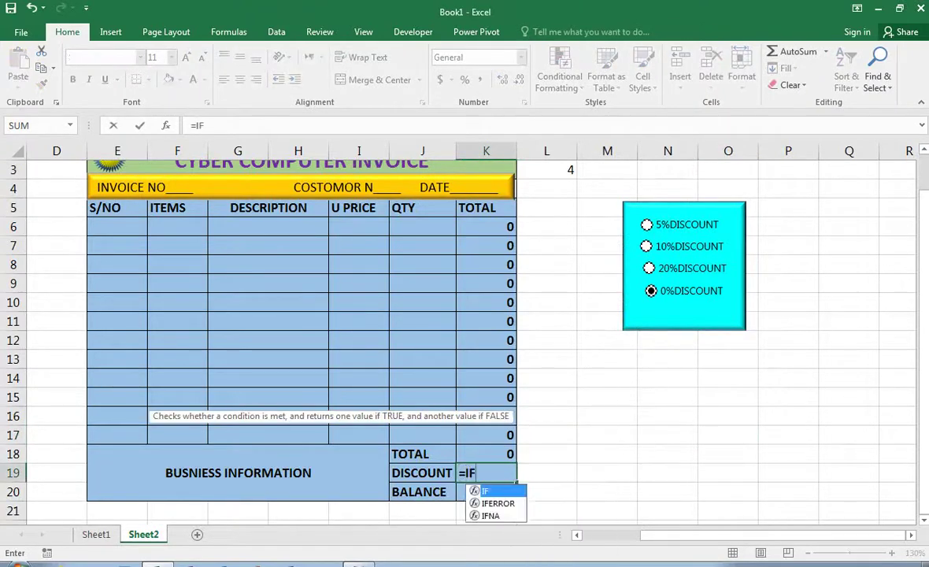
key(Tab)
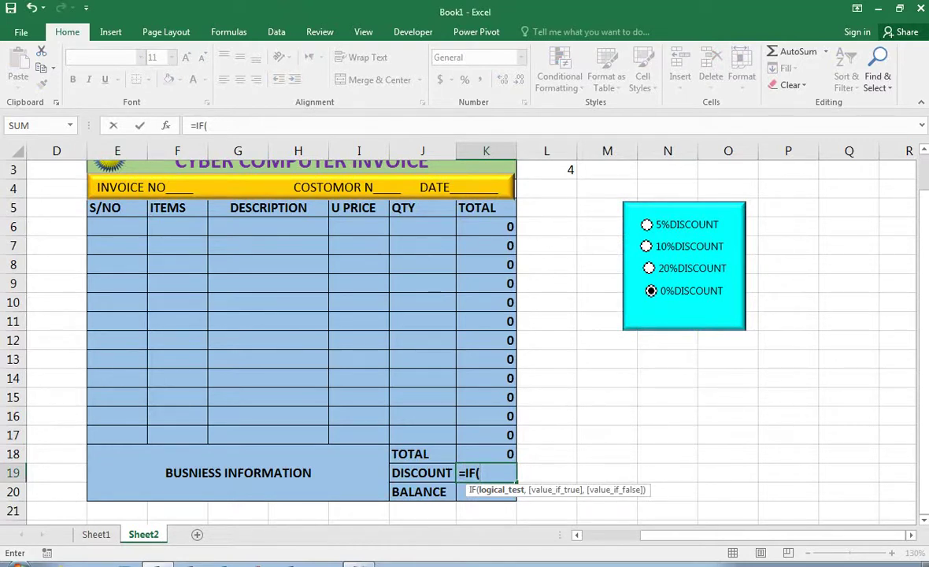
click(547, 170)
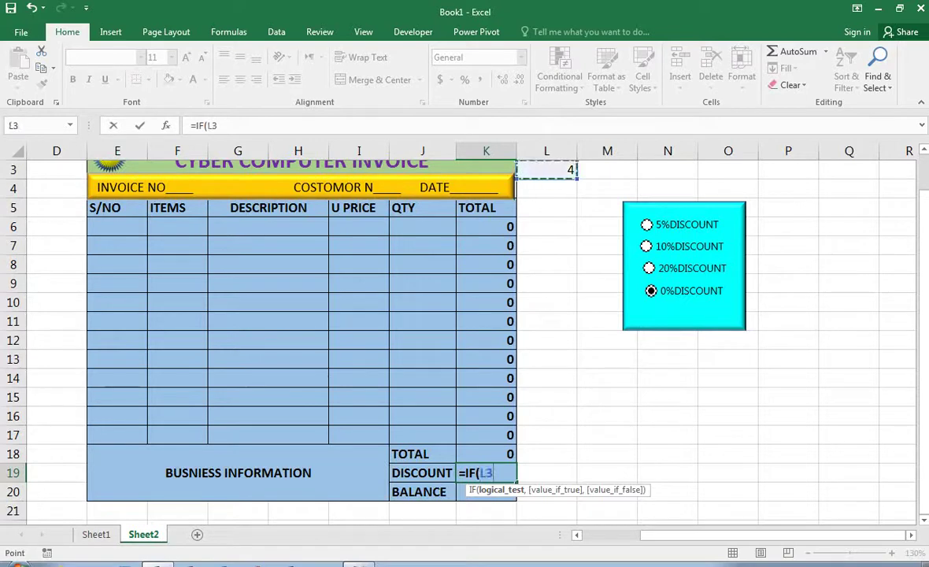
text(=)
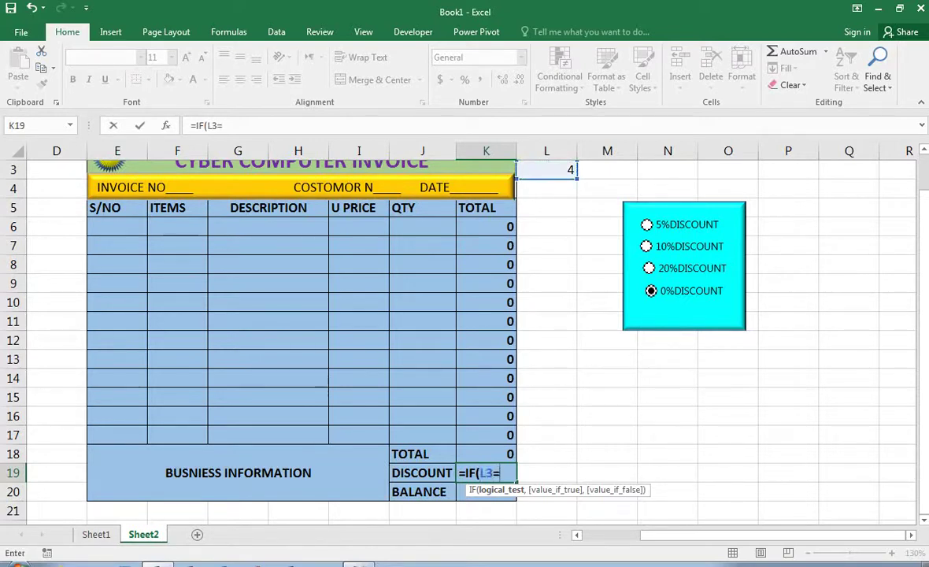
text(1,)
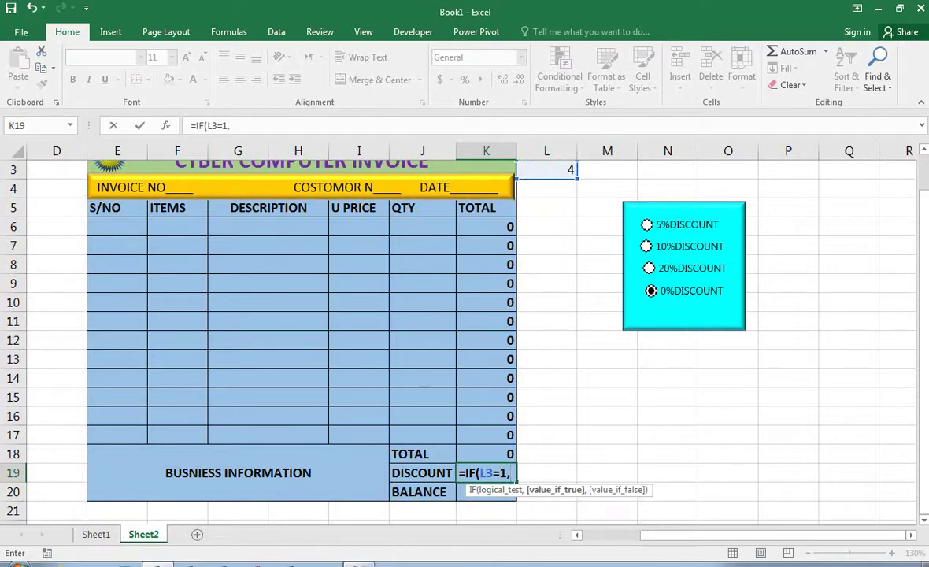
click(485, 454)
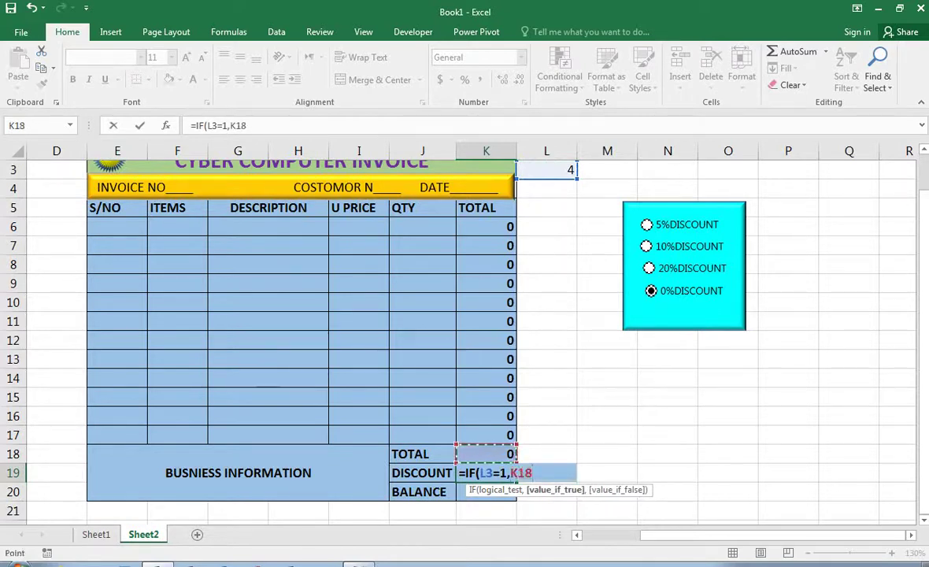
text(*)
text(5/100)
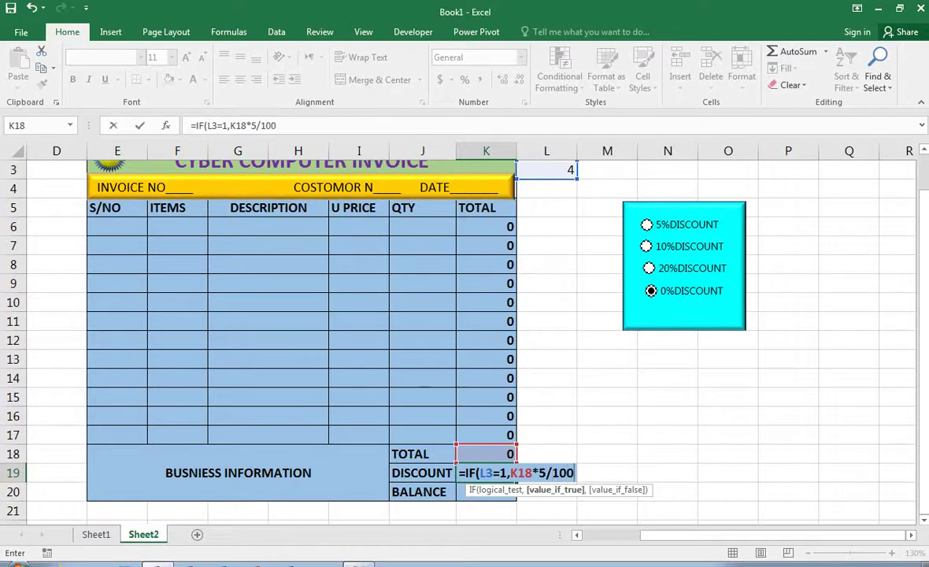
- Nest a second IF in the discount formula that returns K18*10/100 when L3=2
text(,IF()
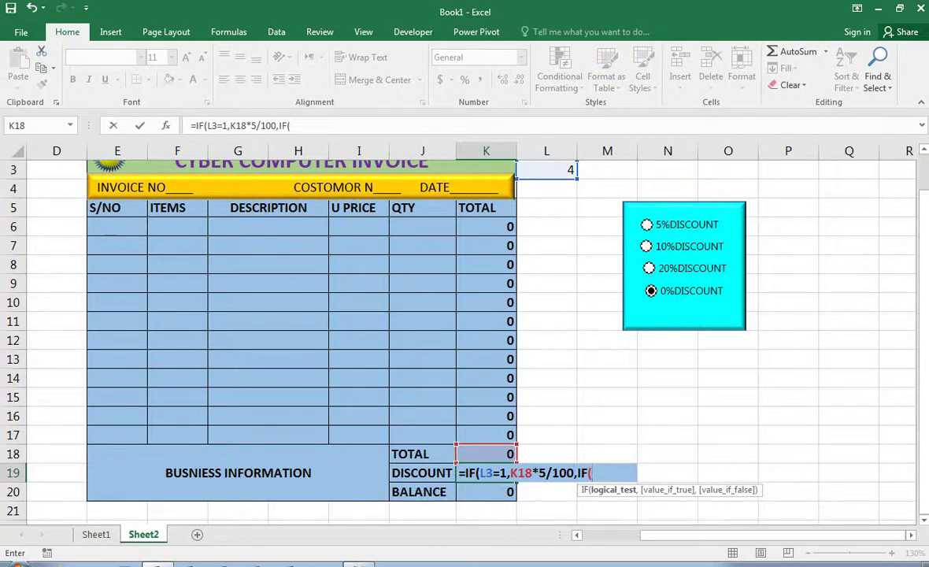
click(546, 170)
text(=)
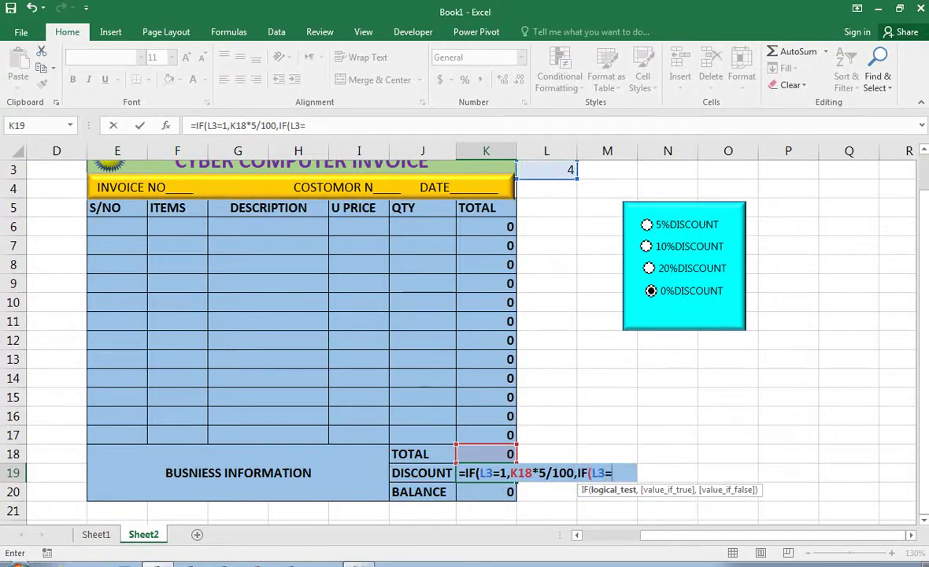
text(2,)
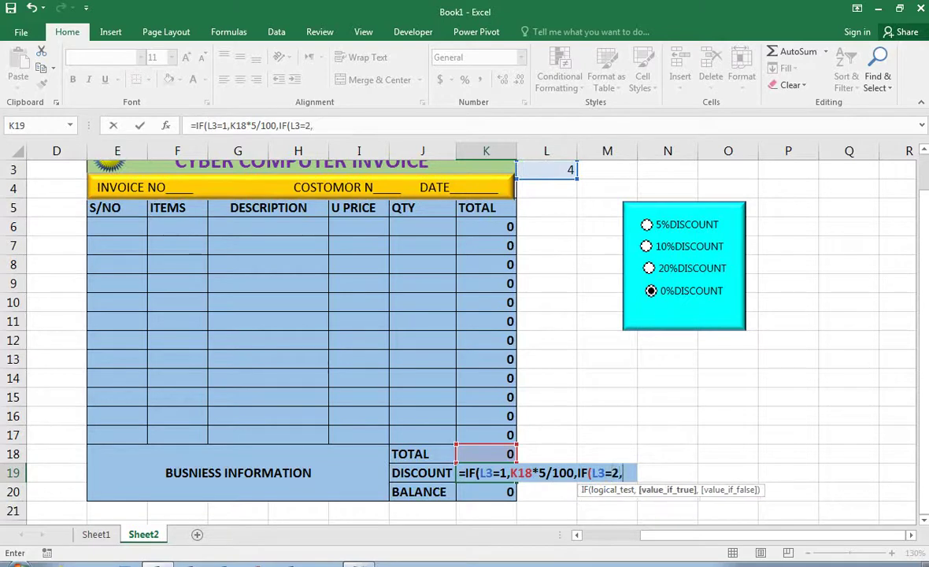
click(487, 454)
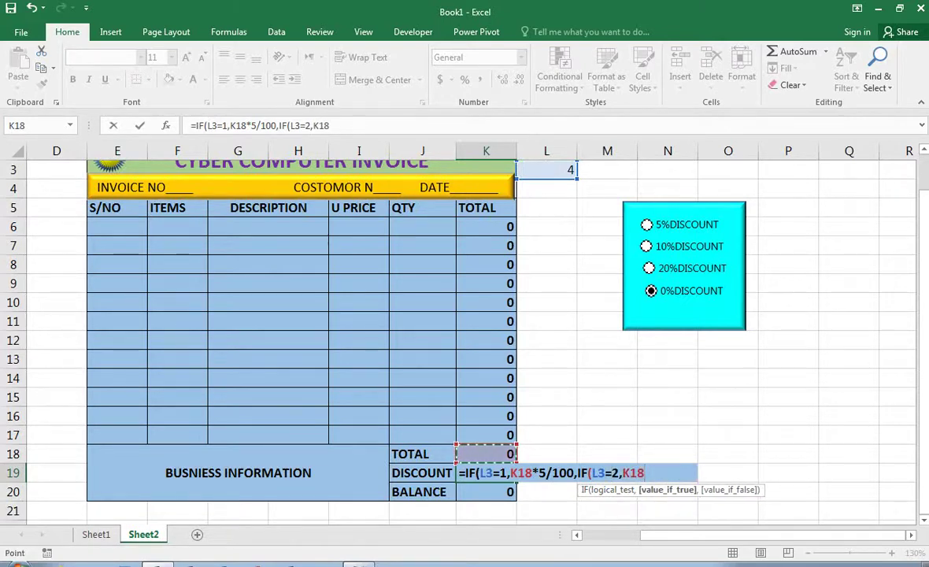
text(*5/100)
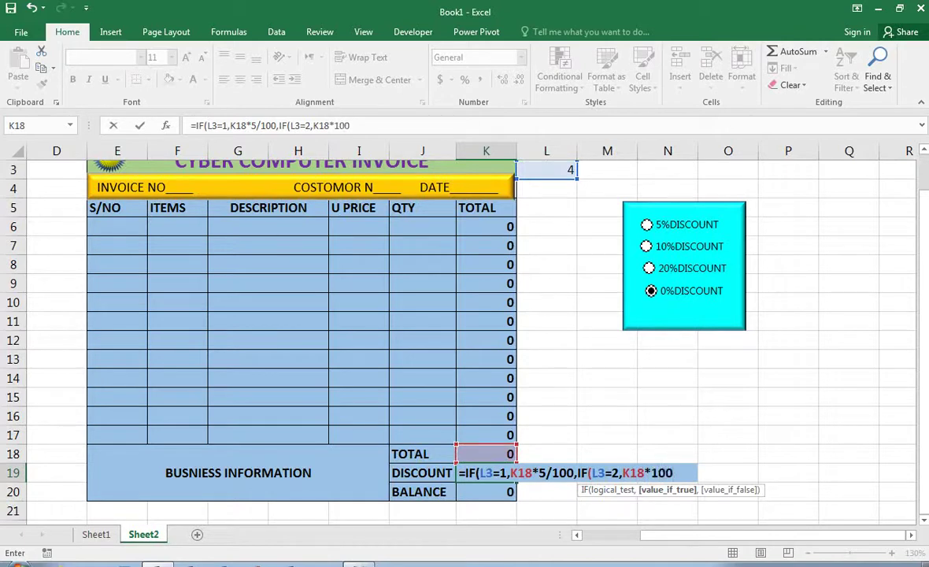
key(BackSpace)
text(/100,IF()
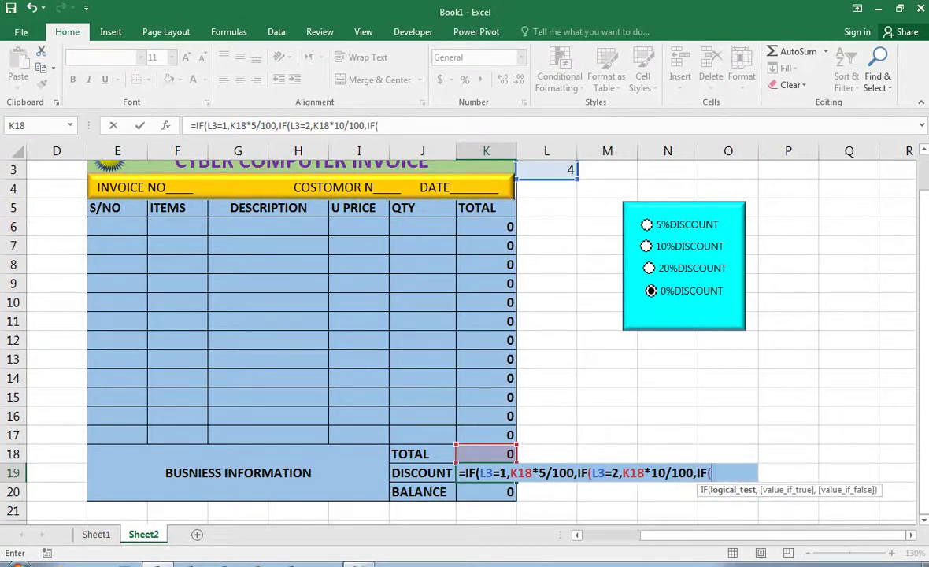
- Extend the discount formula with the third IF condition, returning K18*20/100 when L3=3
click(546, 170)
text(=)
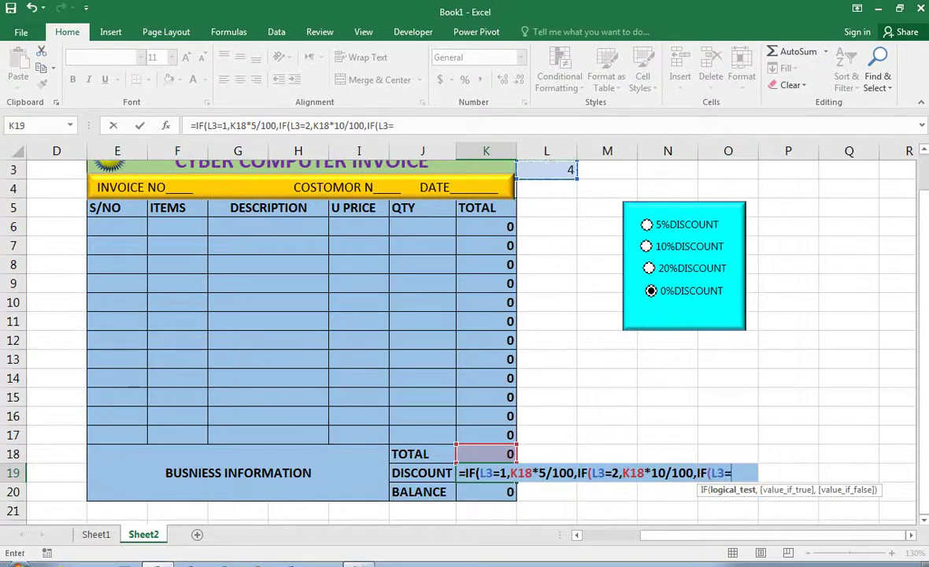
text(3,)
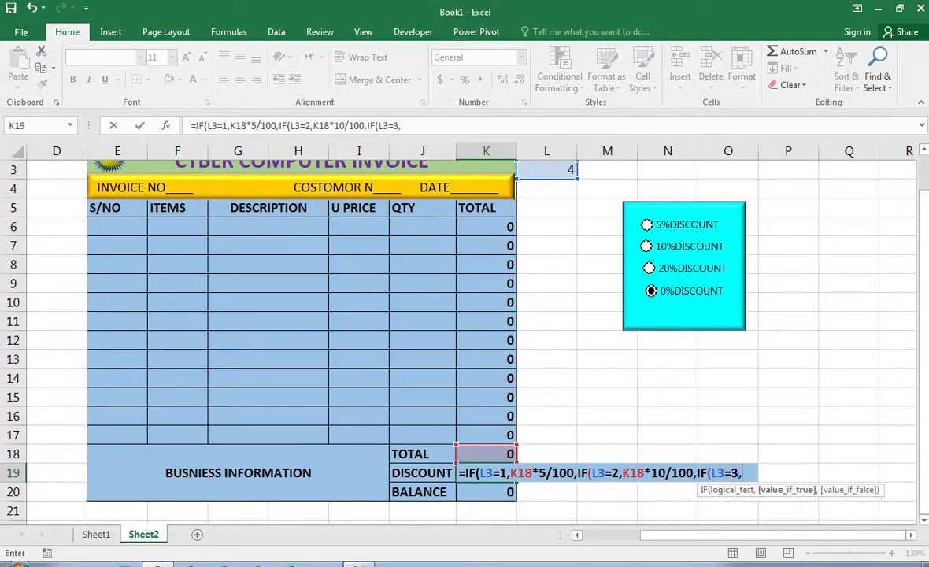
click(486, 454)
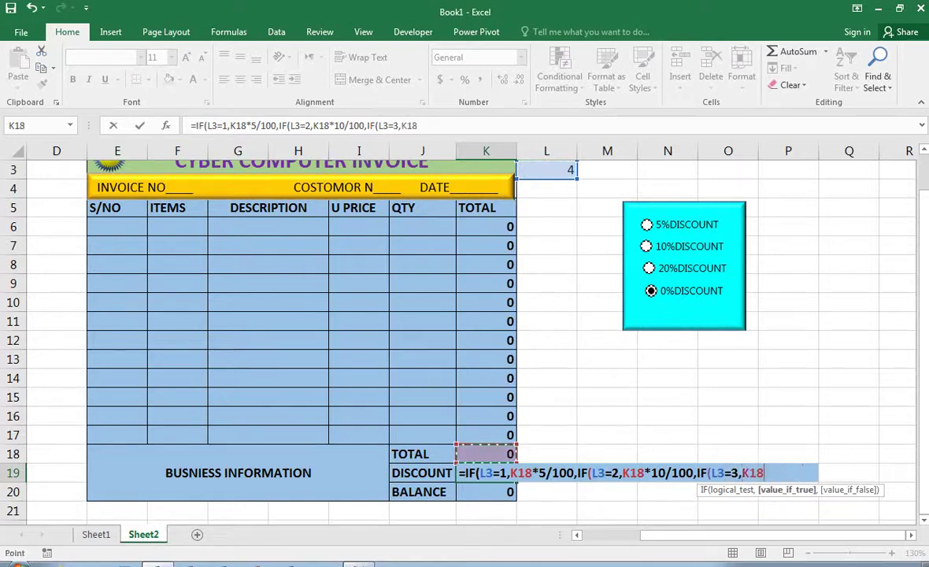
text(*20/100,IF()
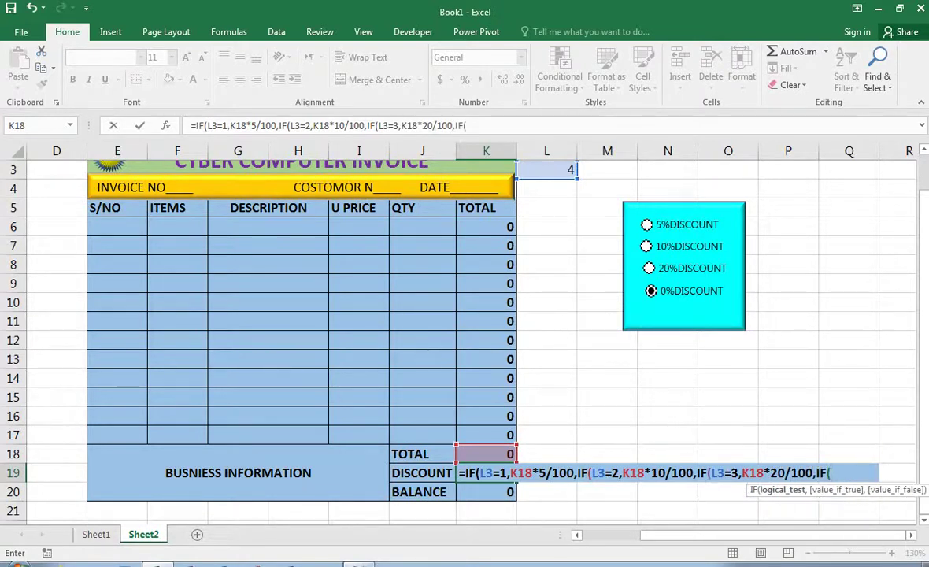
- Complete the discount formula with L3=4 returning K18*0/100, and enter it with the suggested closing-parenthesis correction
click(547, 170)
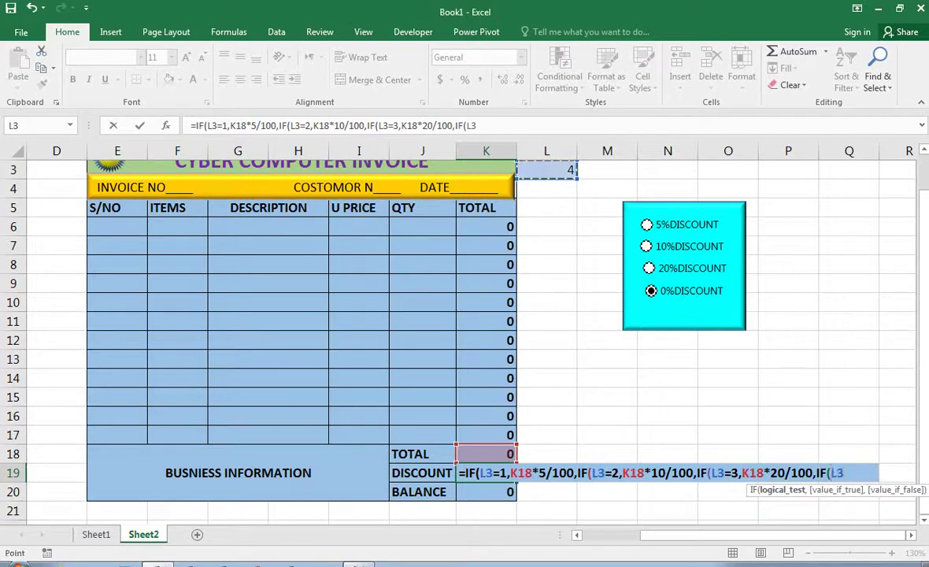
text(=)
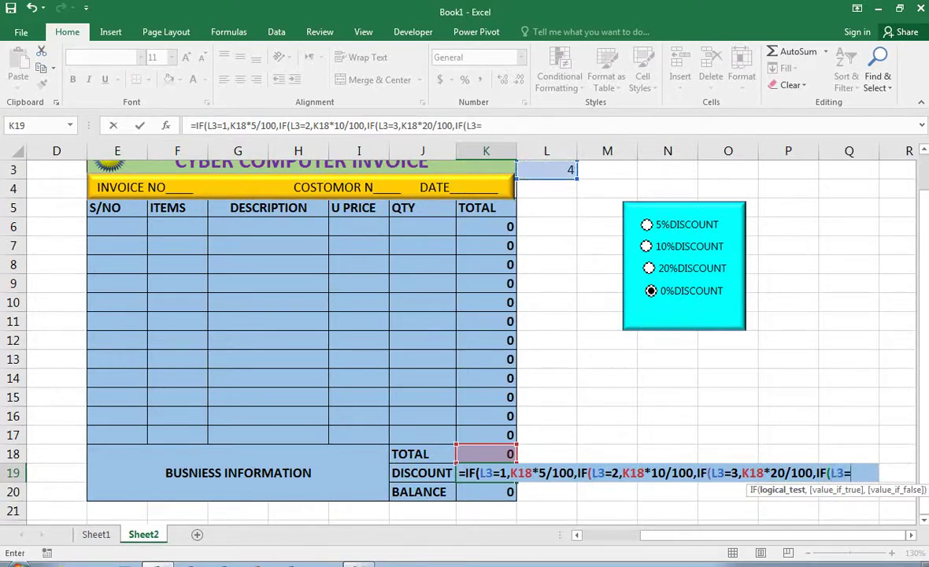
text(4,)
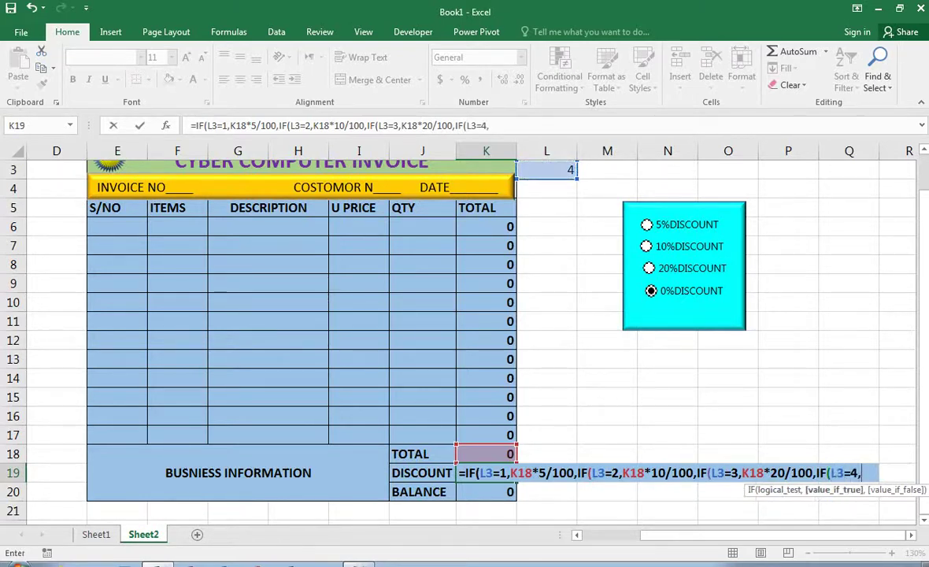
key(Up)
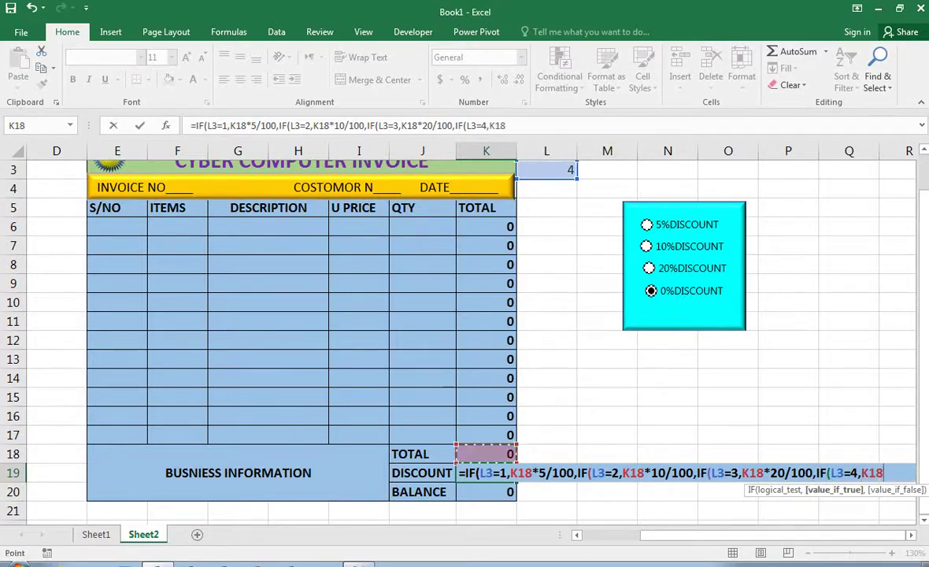
text(*)
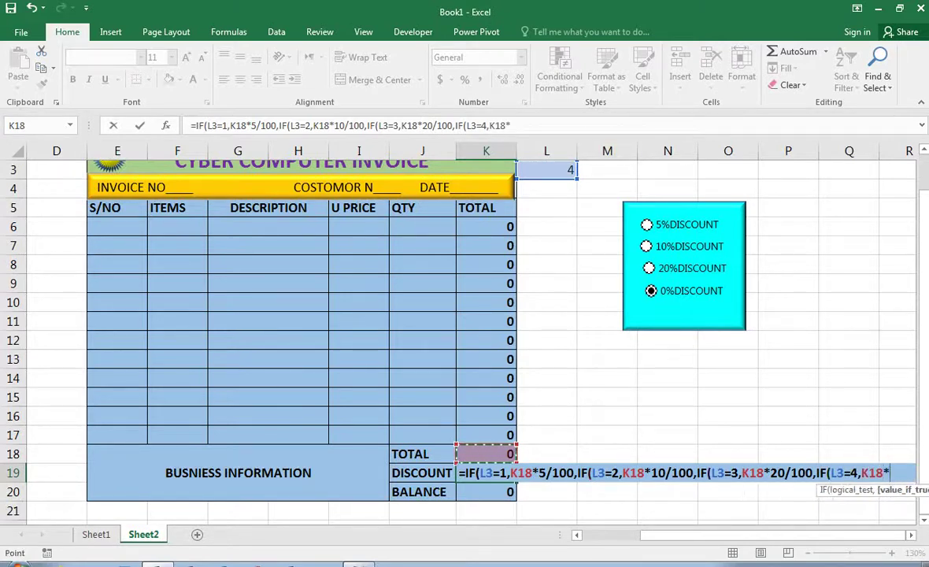
text(0)
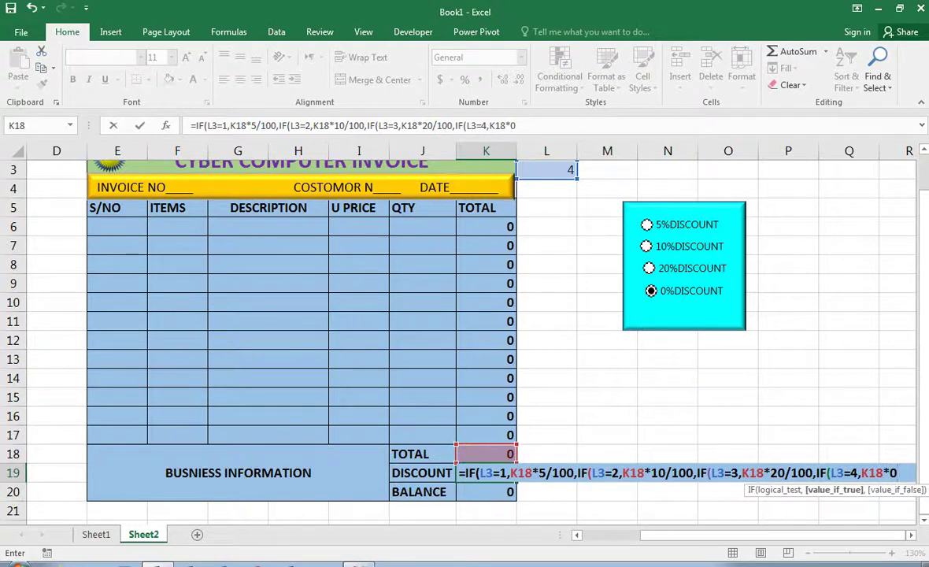
text(/100)
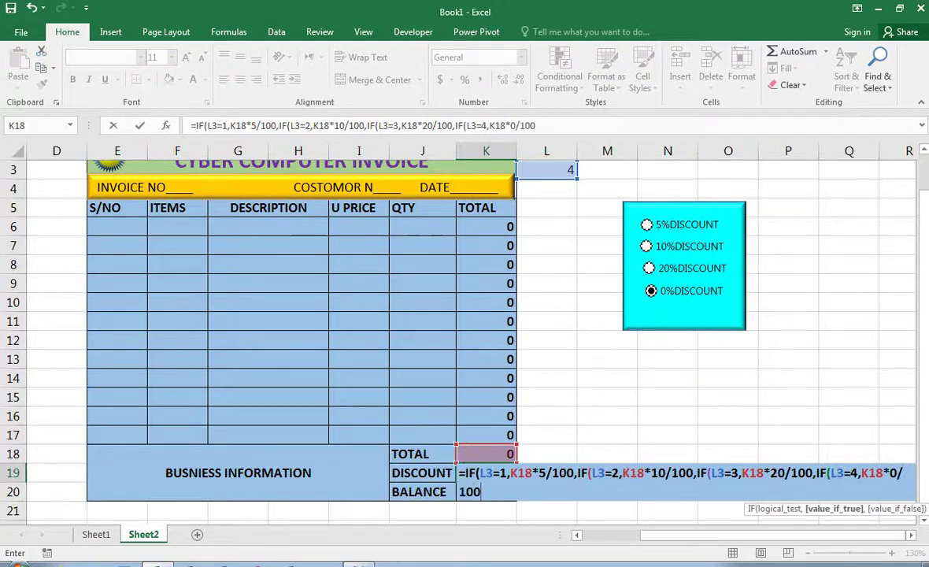
text())))
key(Return)
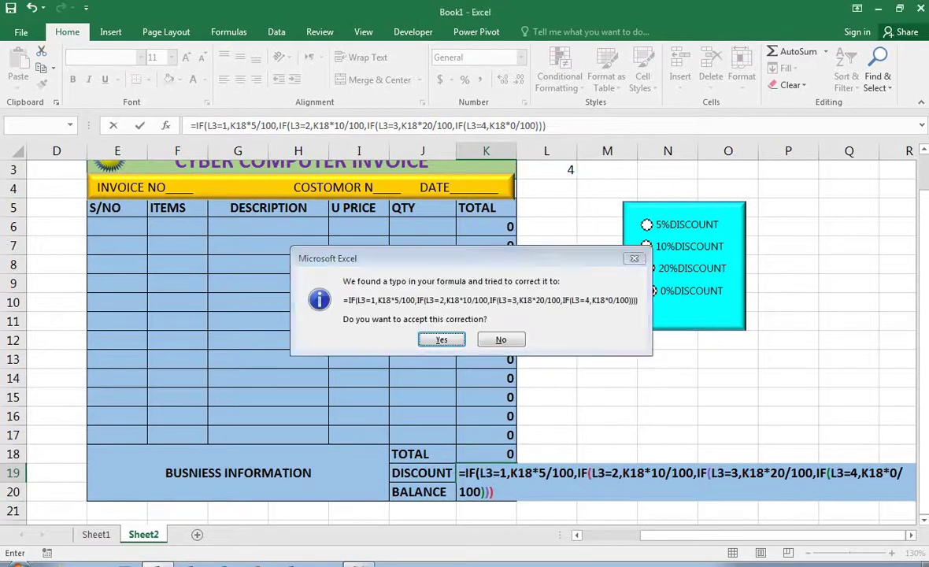
key(Return)
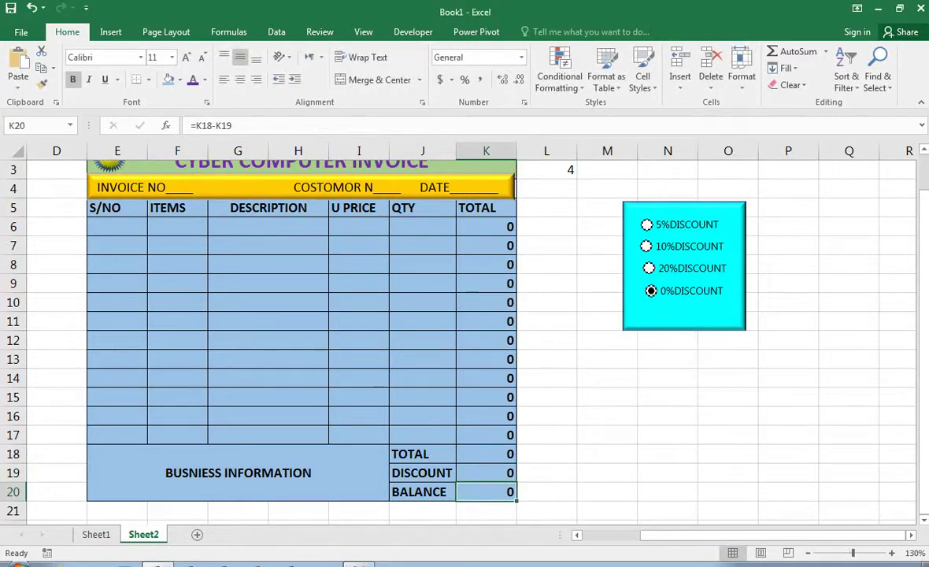
- Choose MOUSE as the first item in F6 and center its description in G6
click(177, 227)
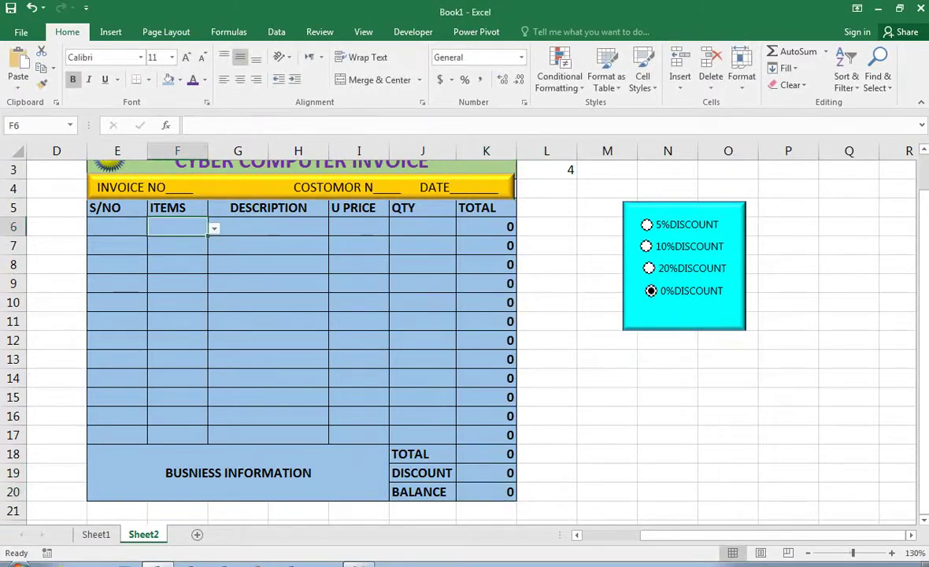
click(214, 228)
click(157, 243)
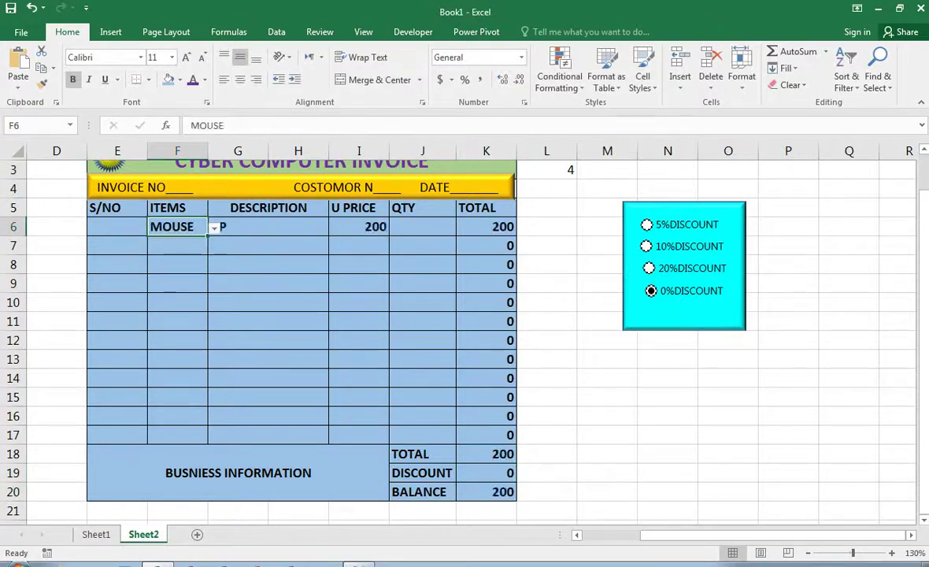
click(256, 246)
click(256, 227)
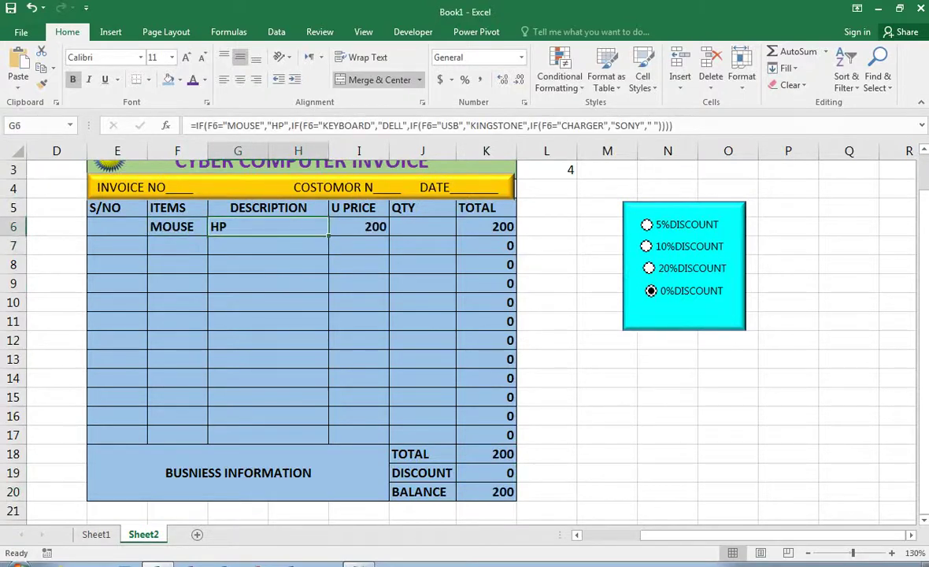
click(240, 80)
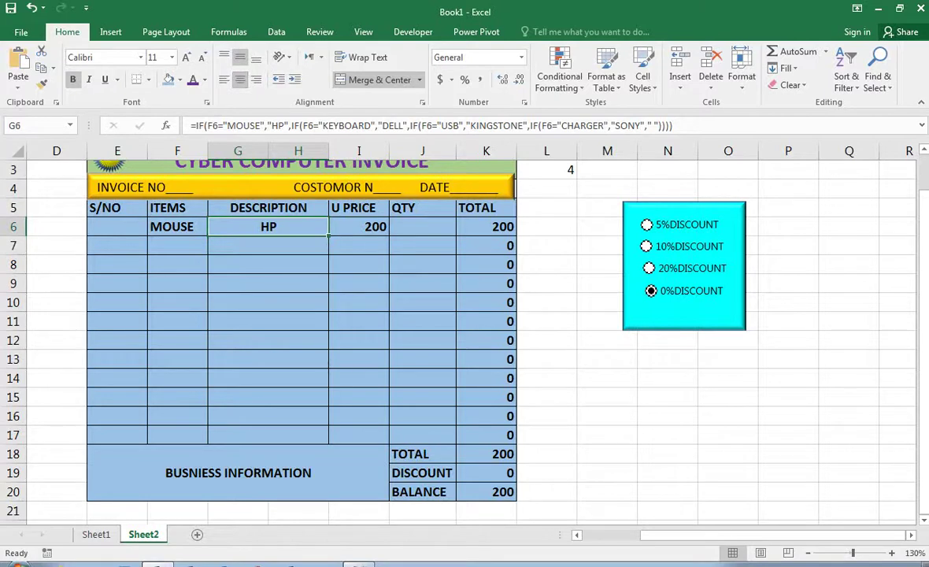
- Enter a quantity of 30 for the MOUSE row and apply the 5%DISCOUNT option
click(422, 227)
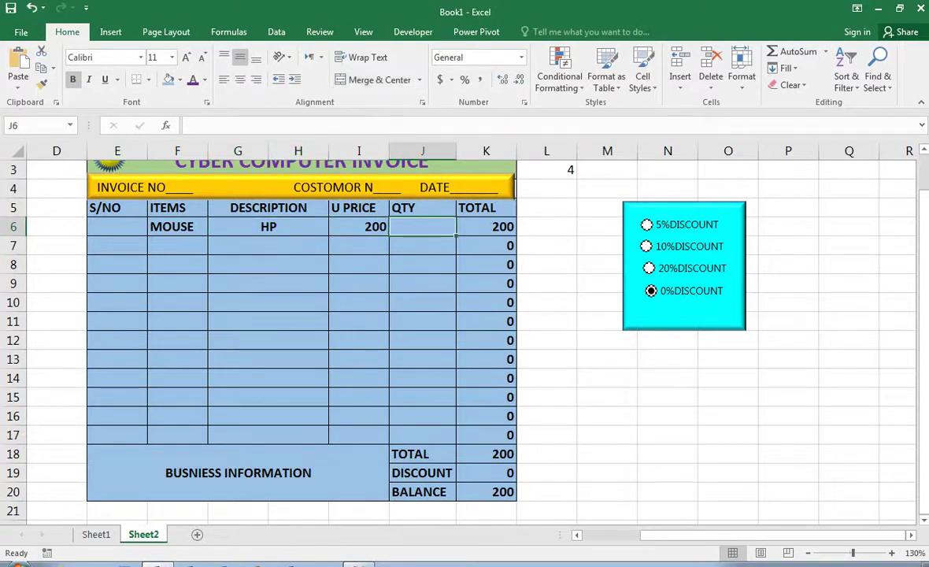
text(30)
key(Return)
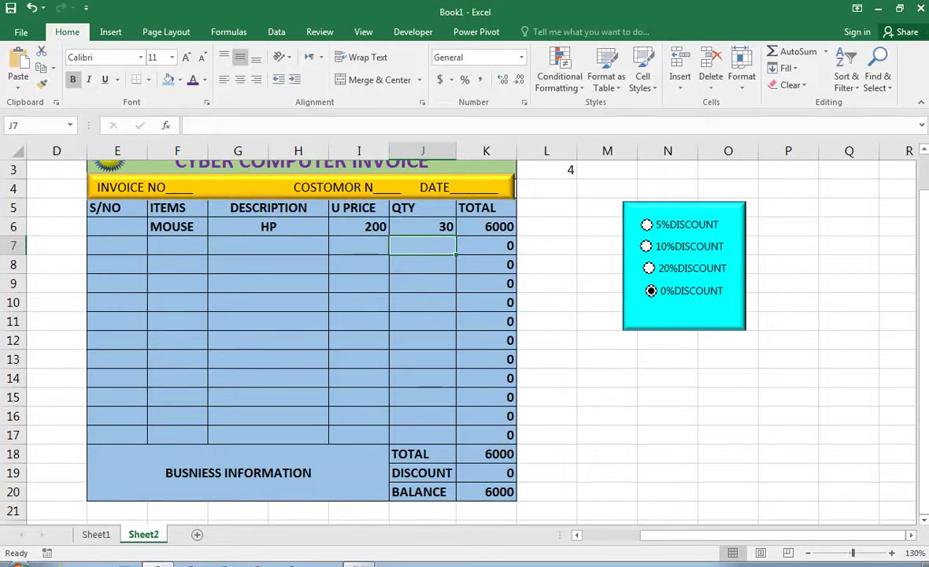
click(647, 225)
- Center the contents of all invoice line cells in the range E6:K17 horizontally
drag(118, 227, 485, 434)
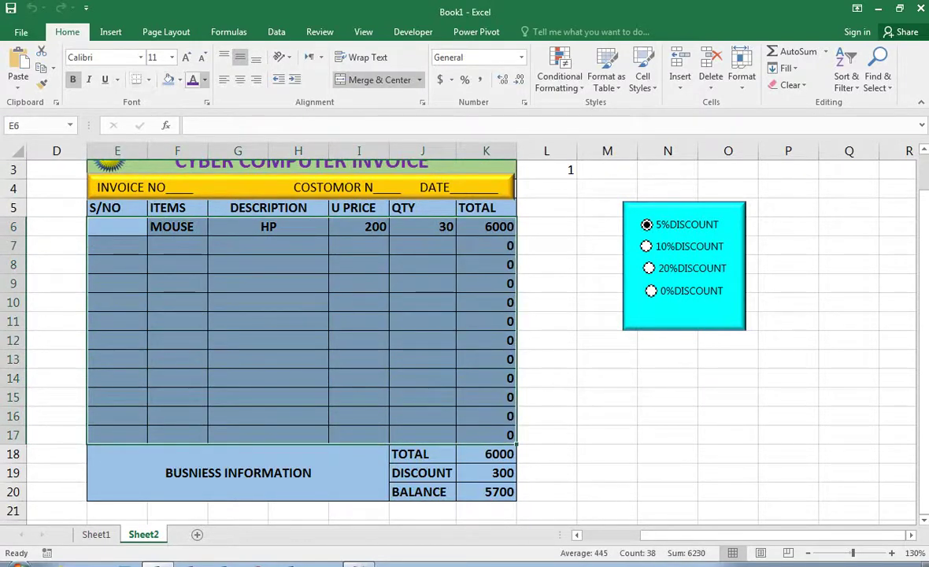
click(240, 80)
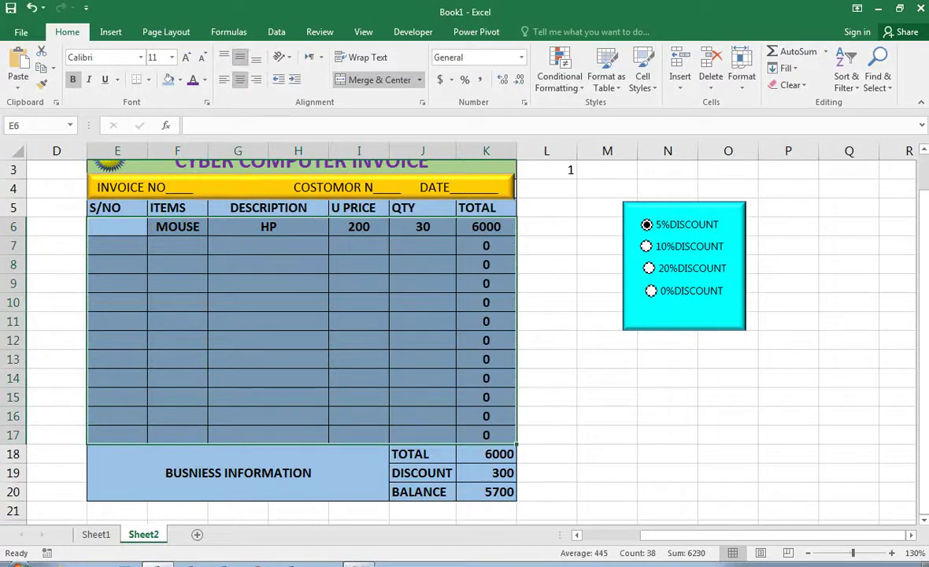
- Center the TOTAL, DISCOUNT and BALANCE labels and their values in J18:K20 horizontally
click(667, 416)
drag(422, 454, 487, 492)
click(240, 79)
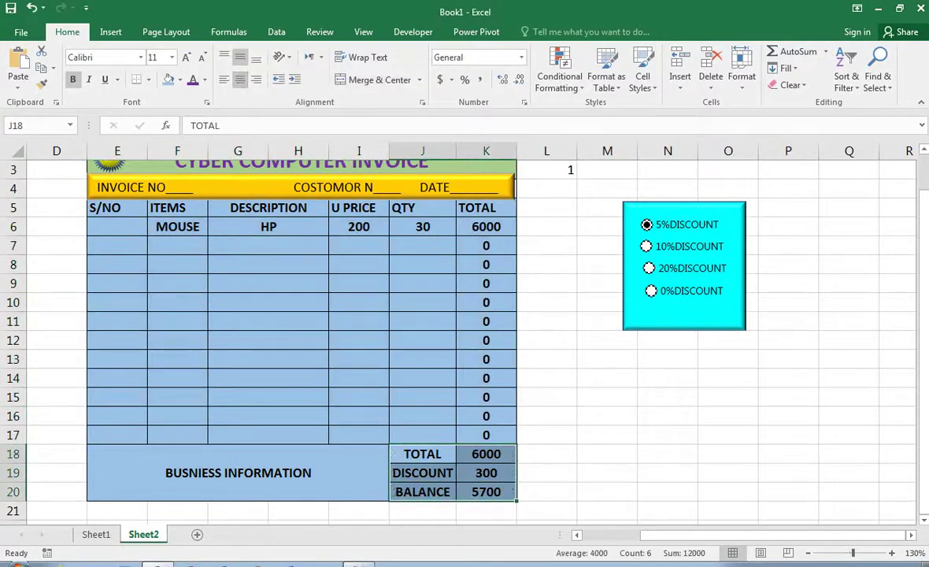
click(177, 265)
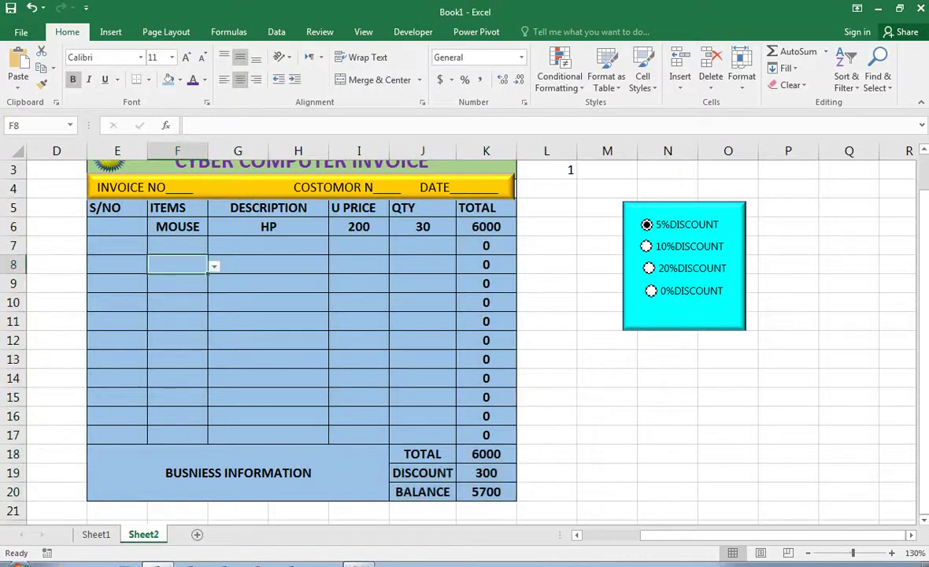
drag(117, 208, 485, 435)
click(179, 79)
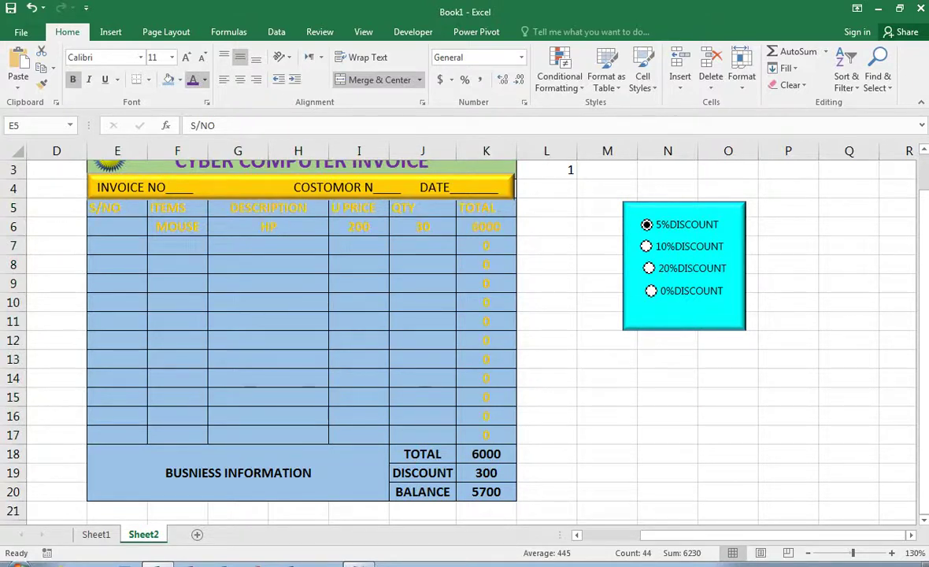
key(Escape)
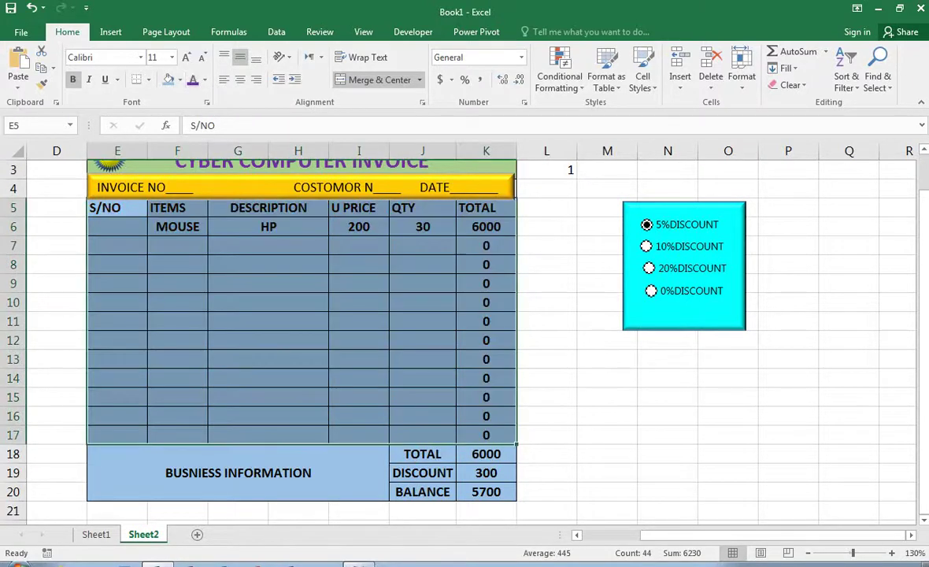
- Fill the invoice body E5:K20 with gray and set its font color to white
drag(117, 207, 481, 491)
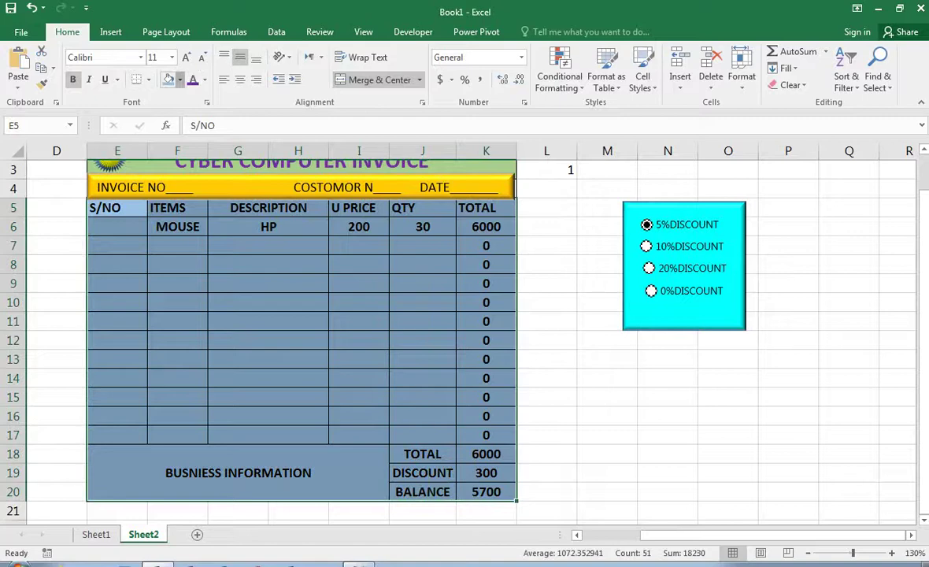
click(180, 80)
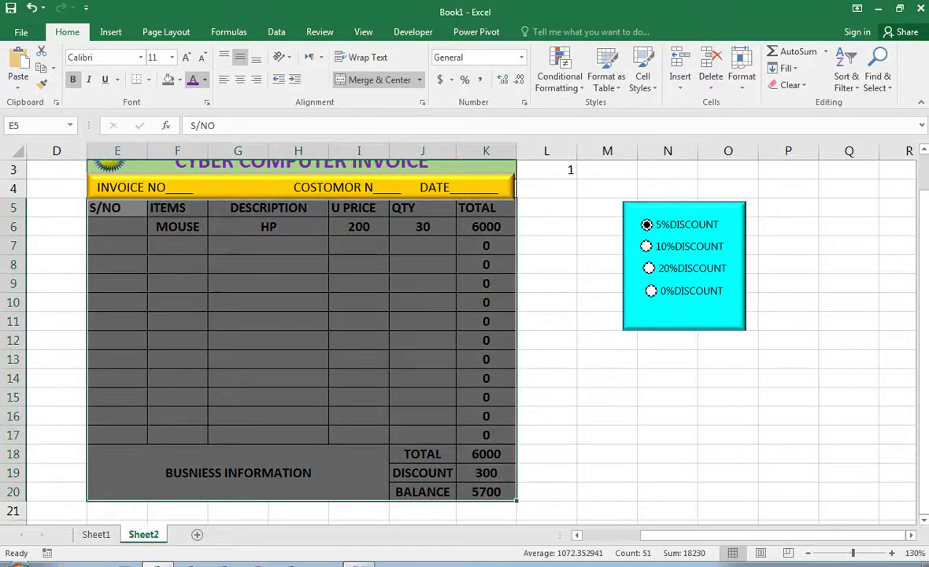
click(205, 79)
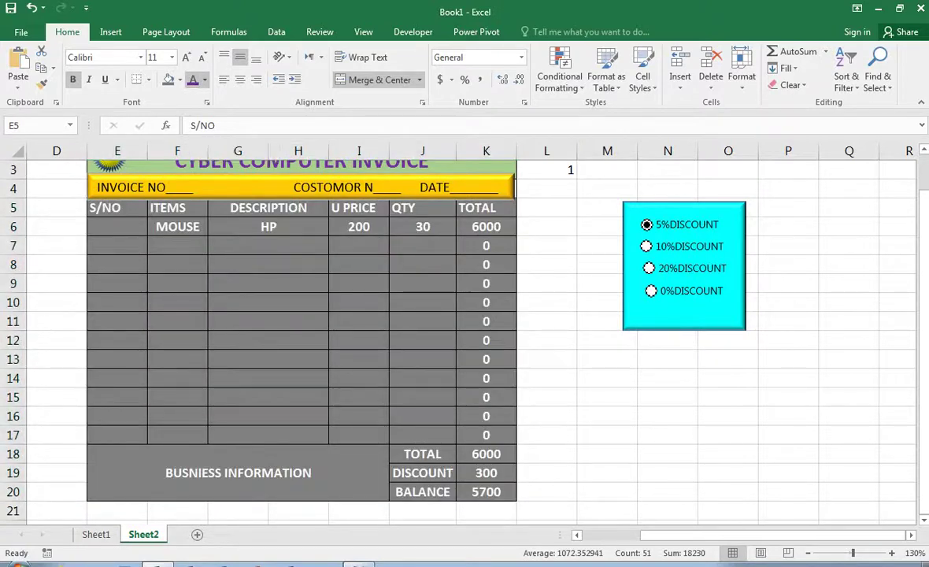
click(194, 126)
click(607, 397)
scroll(456, 330, up, 1)
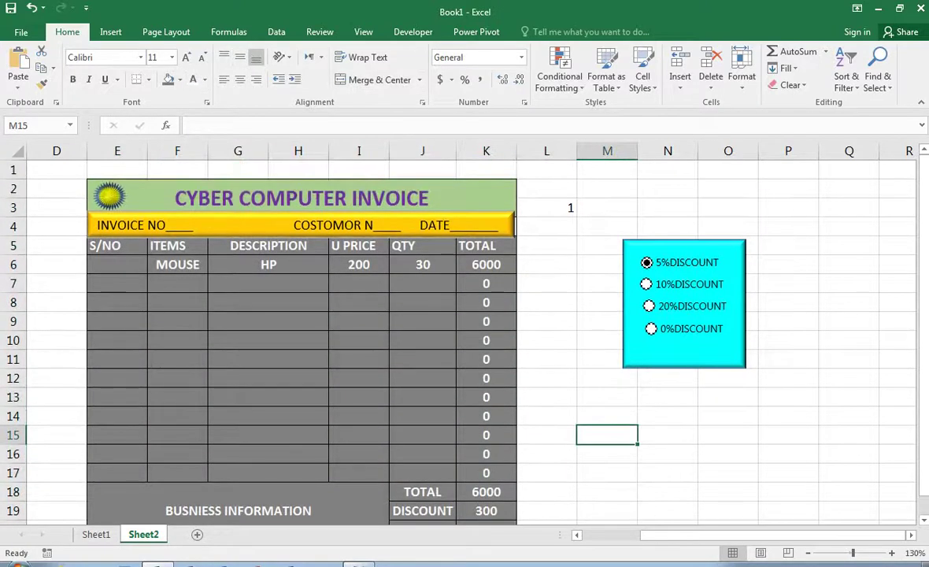
scroll(456, 331, down, 1)
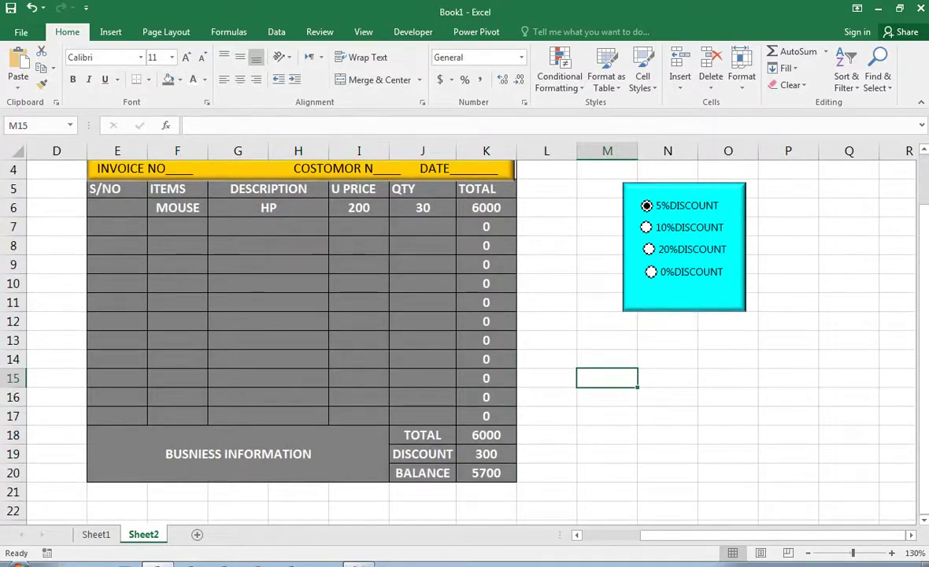
scroll(457, 330, up, 1)
- Clear the item in F6 and apply the 0%DISCOUNT option
click(177, 264)
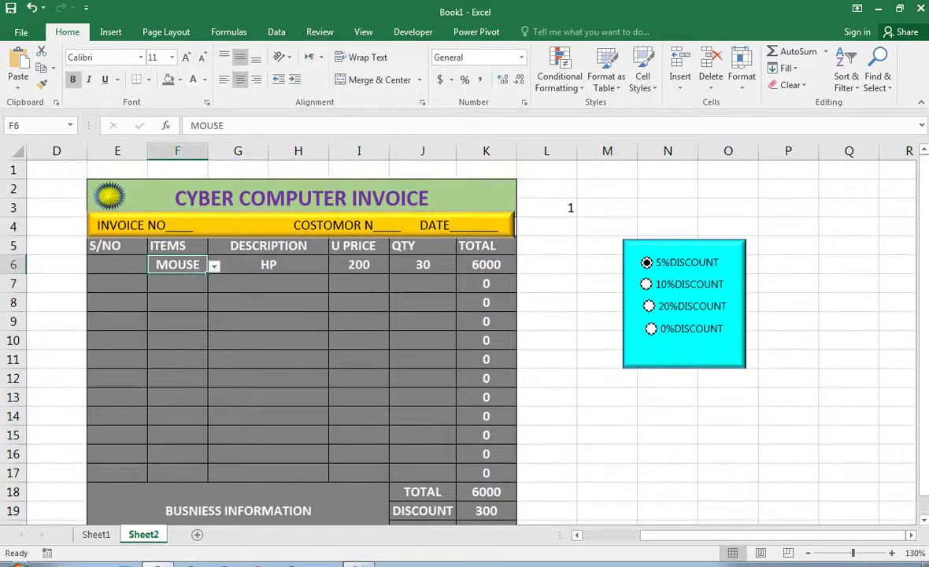
key(Delete)
click(267, 359)
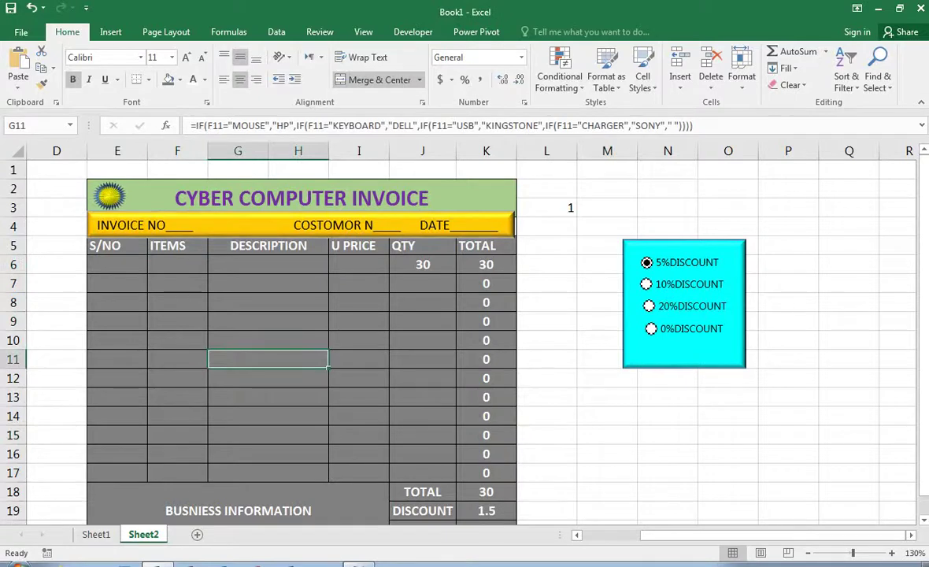
click(651, 329)
click(607, 396)
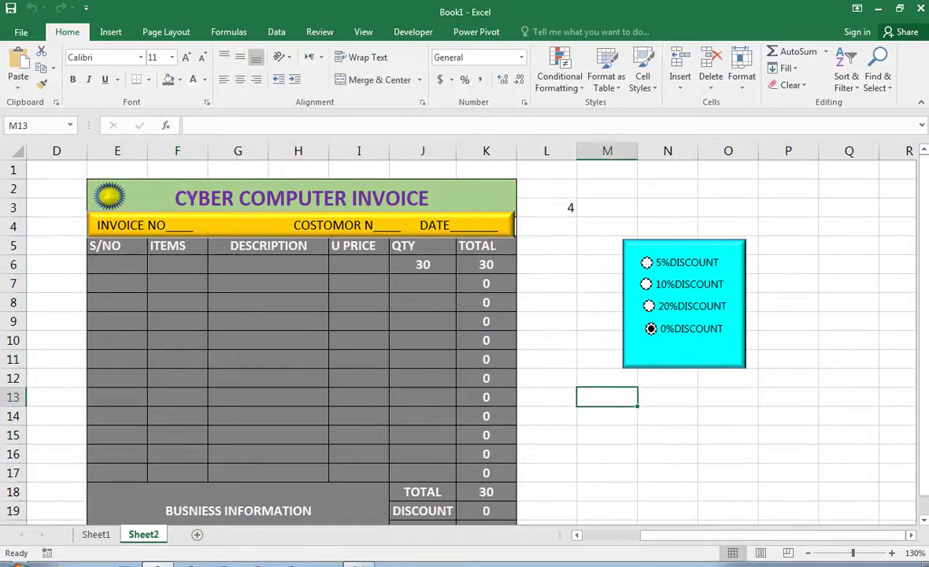
- Hide the gridlines on the invoice sheet
scroll(457, 330, down, 2)
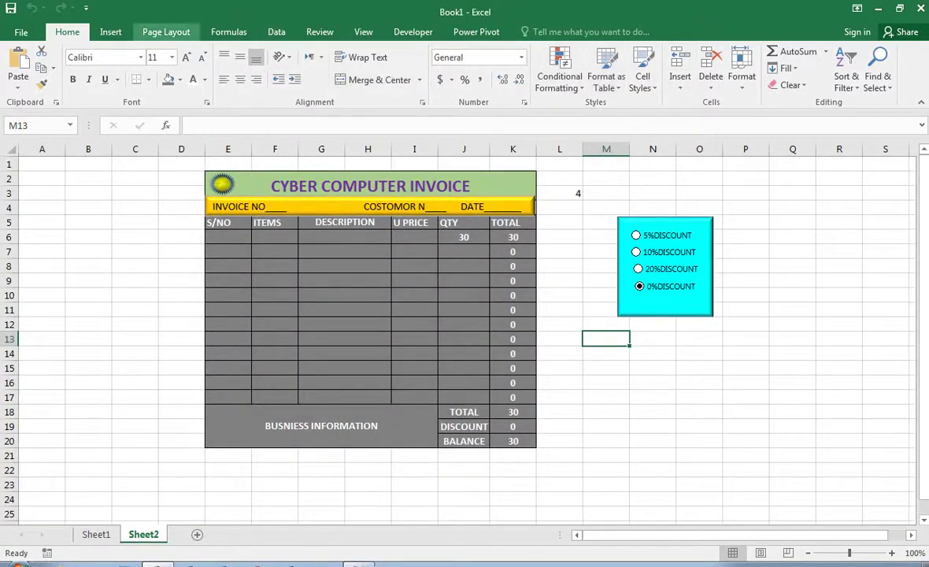
click(228, 31)
click(276, 31)
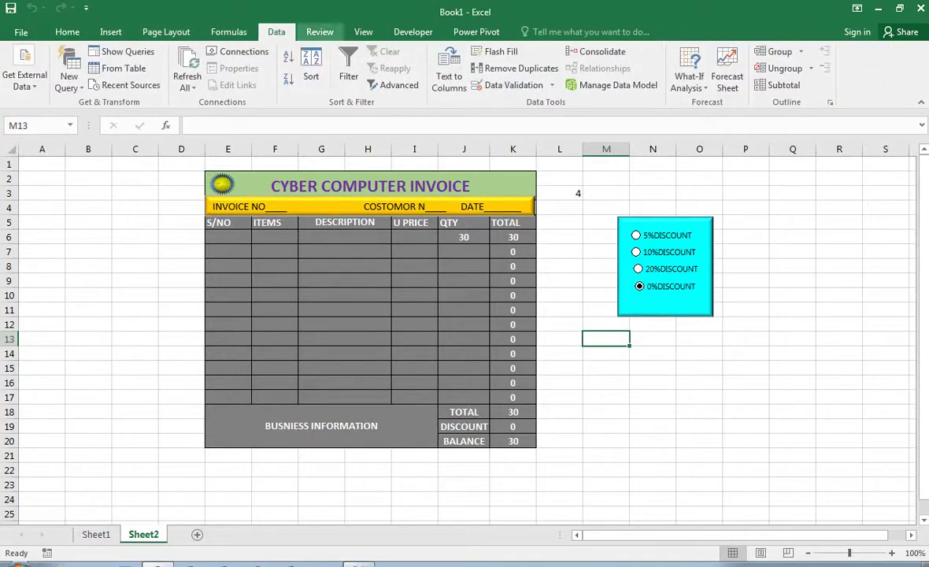
click(229, 32)
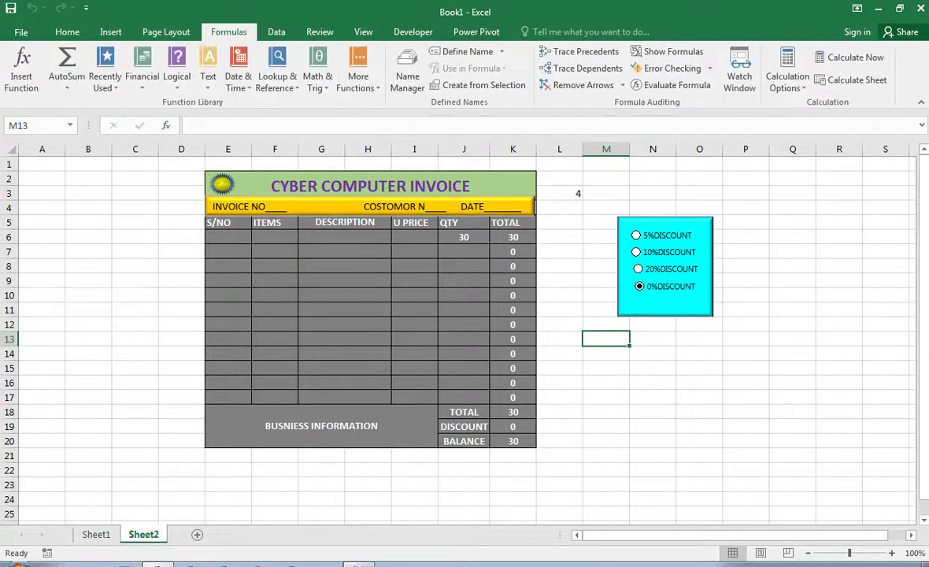
click(165, 32)
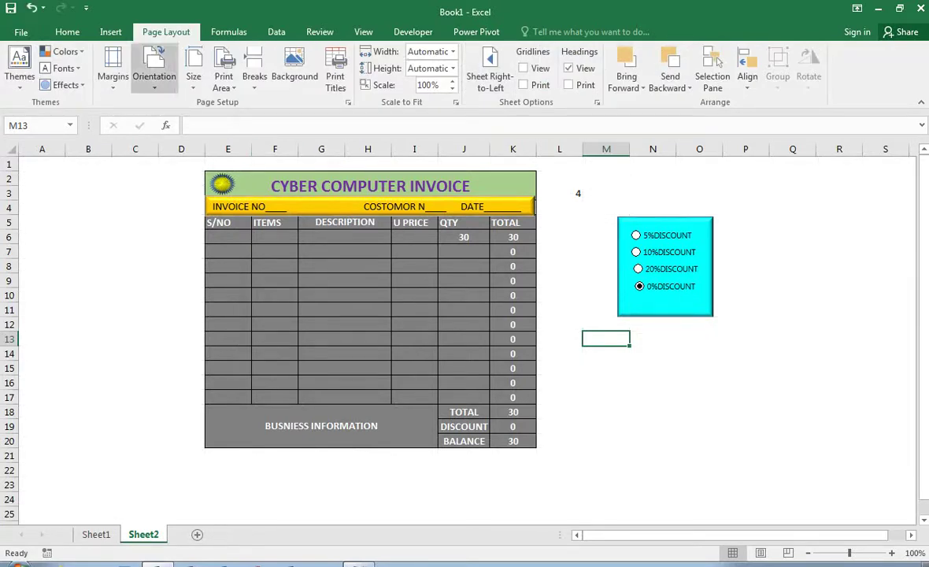
- Start saving a copy of the workbook as an Excel Template, with the Desktop as its location
click(20, 32)
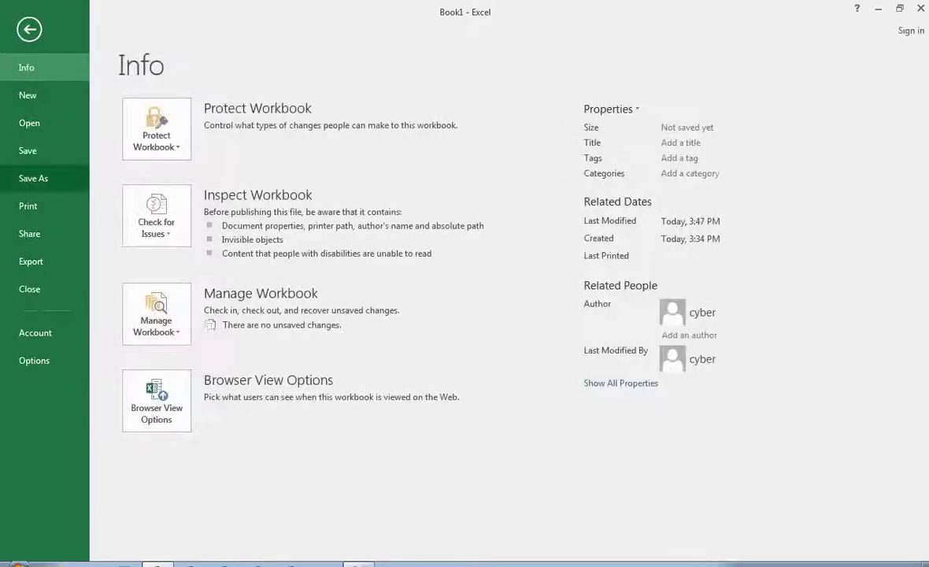
click(33, 178)
click(175, 226)
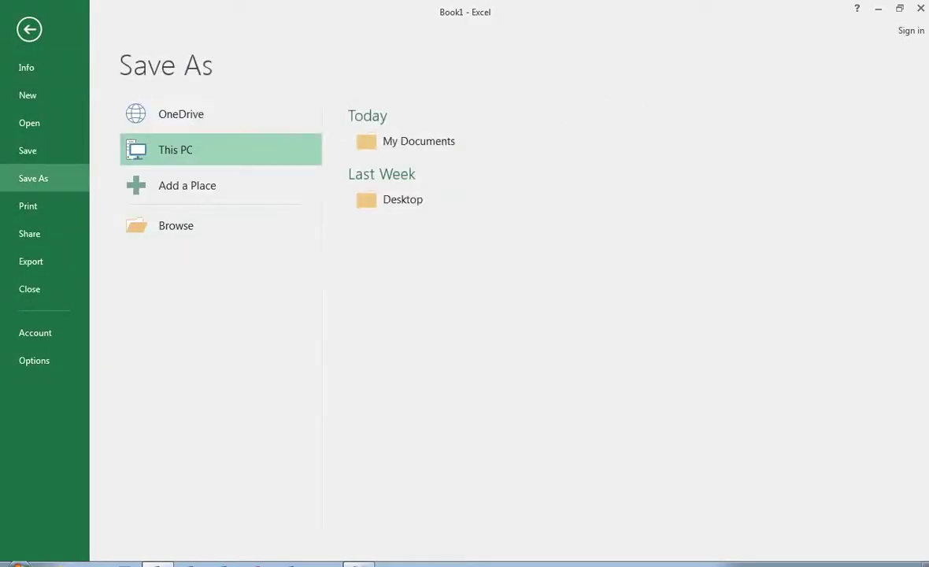
click(331, 267)
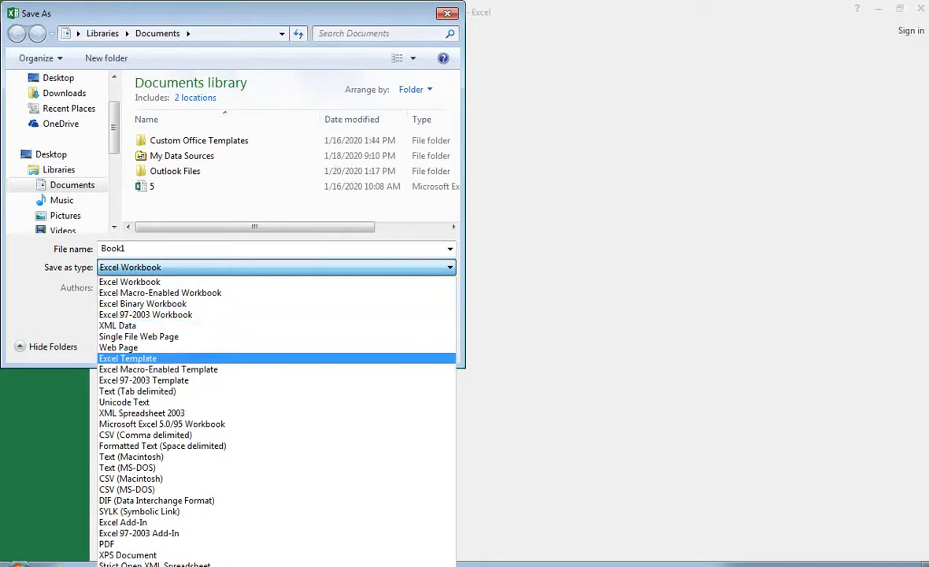
click(127, 359)
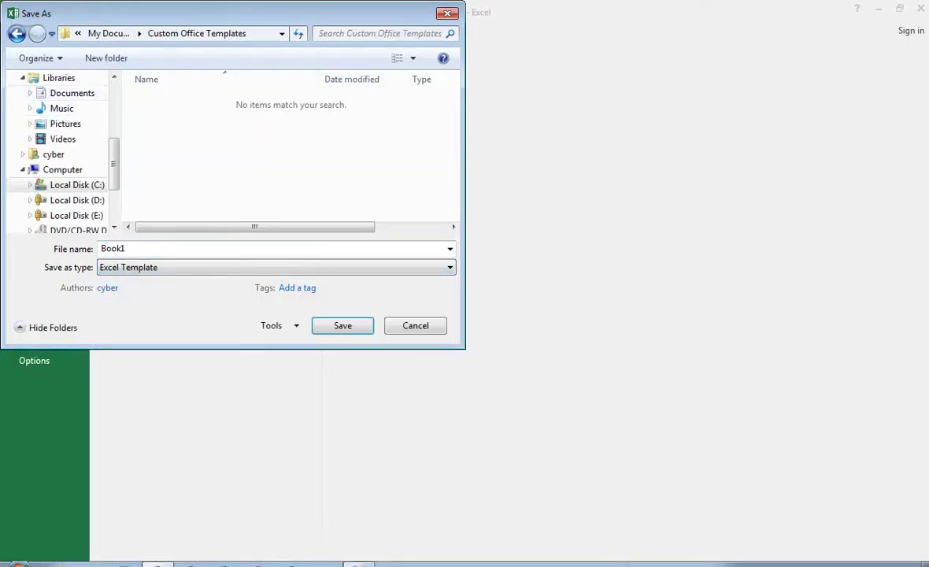
drag(114, 164, 114, 115)
click(58, 109)
- Name the template CYBER COMPUTER INOVICE and save it
click(205, 249)
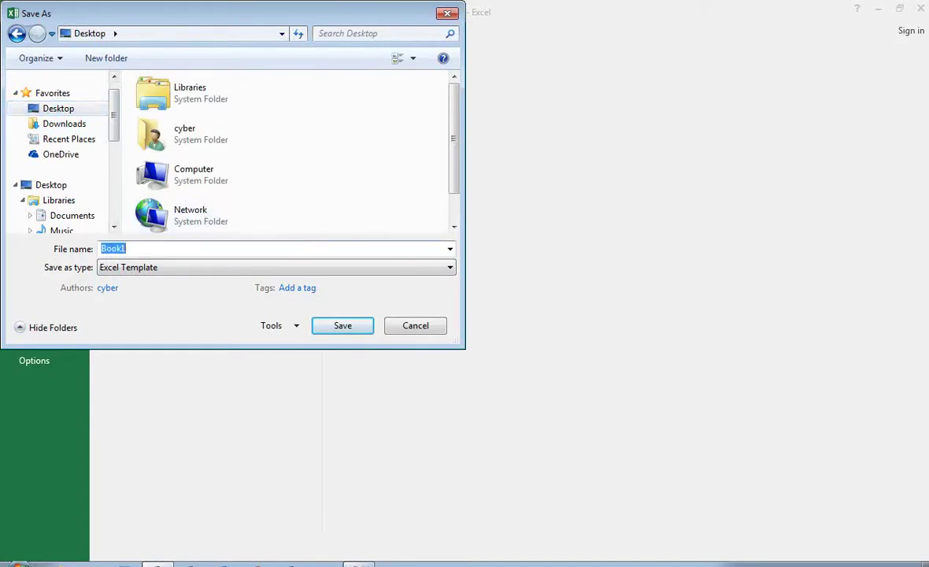
text(CYBER COMPUTER I)
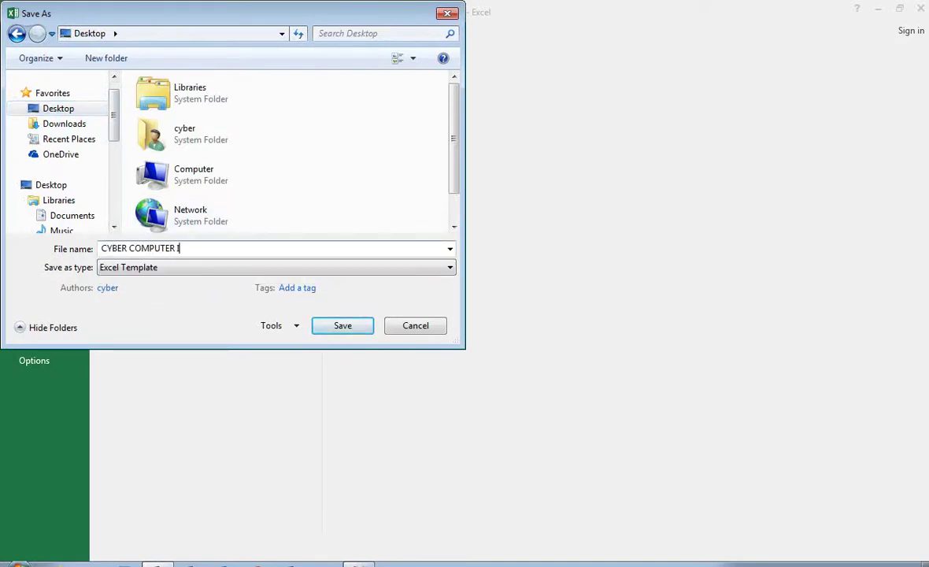
text(NOVICE)
click(52, 328)
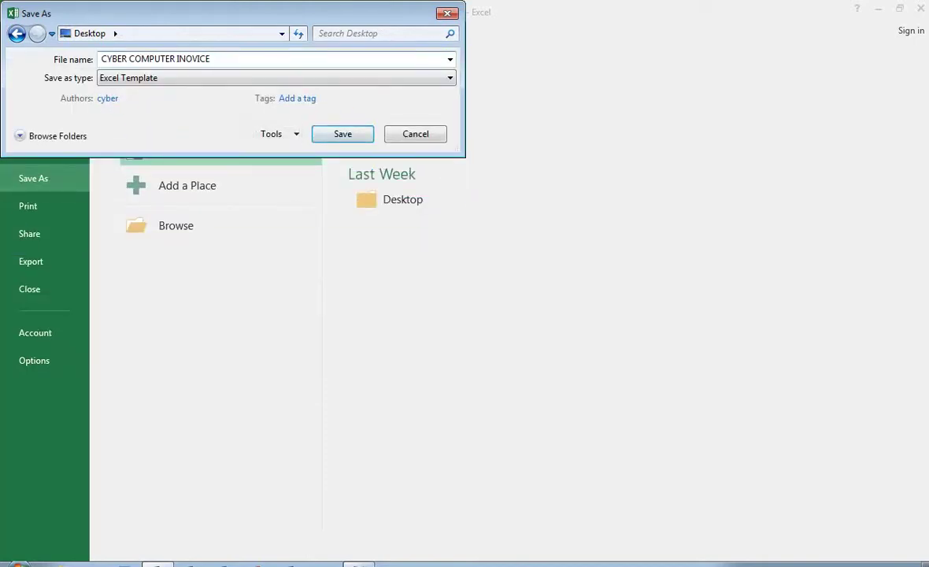
click(47, 135)
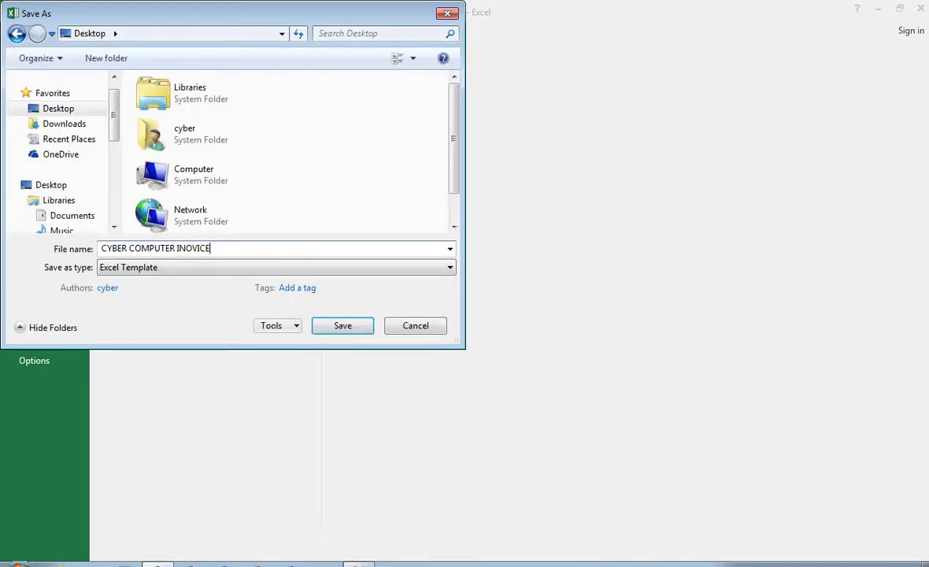
click(342, 325)
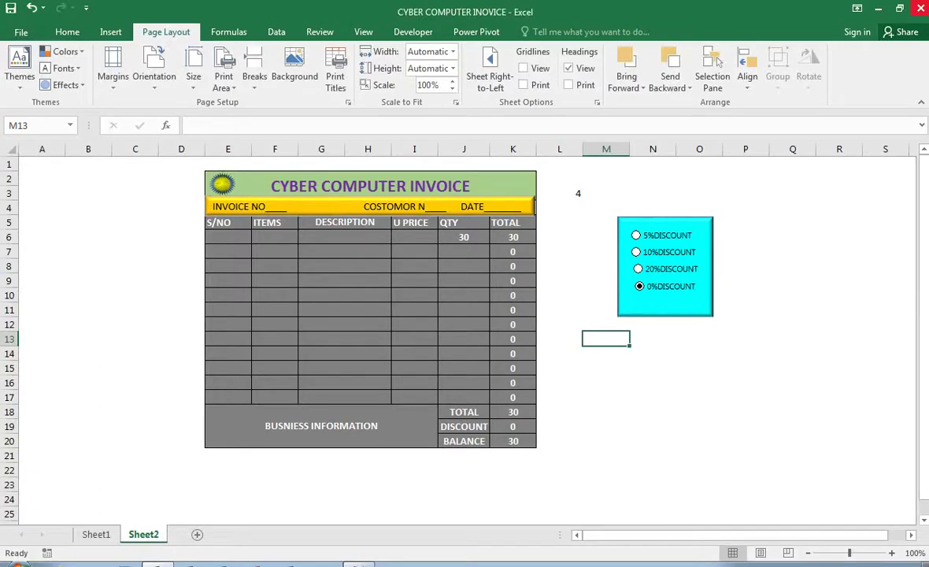
- Close the workbook and open a new invoice from the CYBER COMPUTER INOVICE template on the desktop
click(920, 8)
double_click(81, 462)
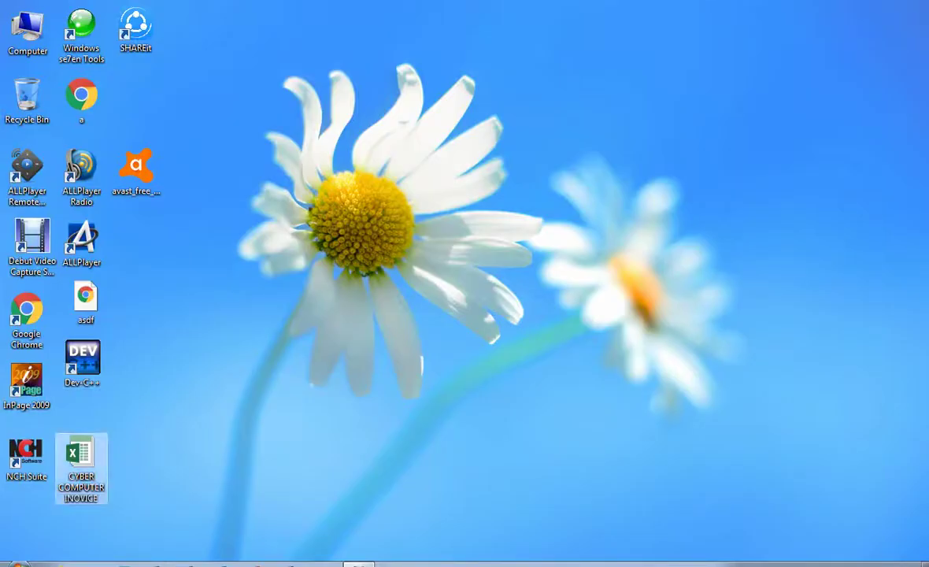
key(Return)
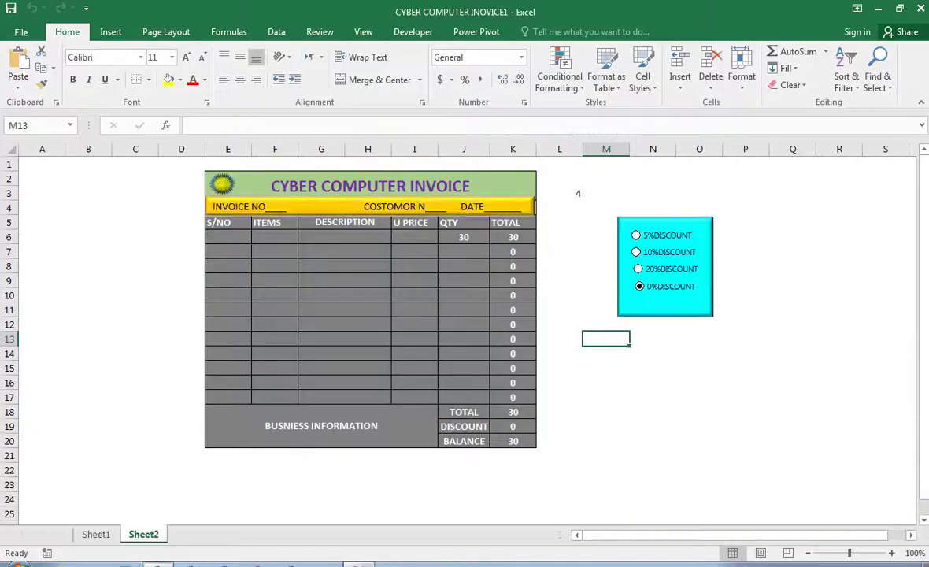
- Enter serial number 1 in E6 for the first invoice line
scroll(464, 339, up, 1)
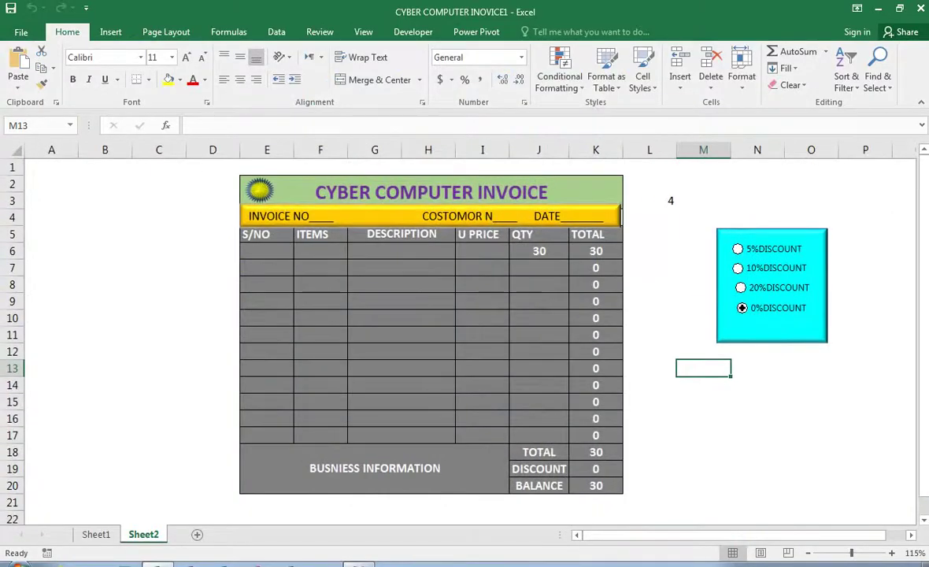
click(267, 251)
text(1)
key(Return)
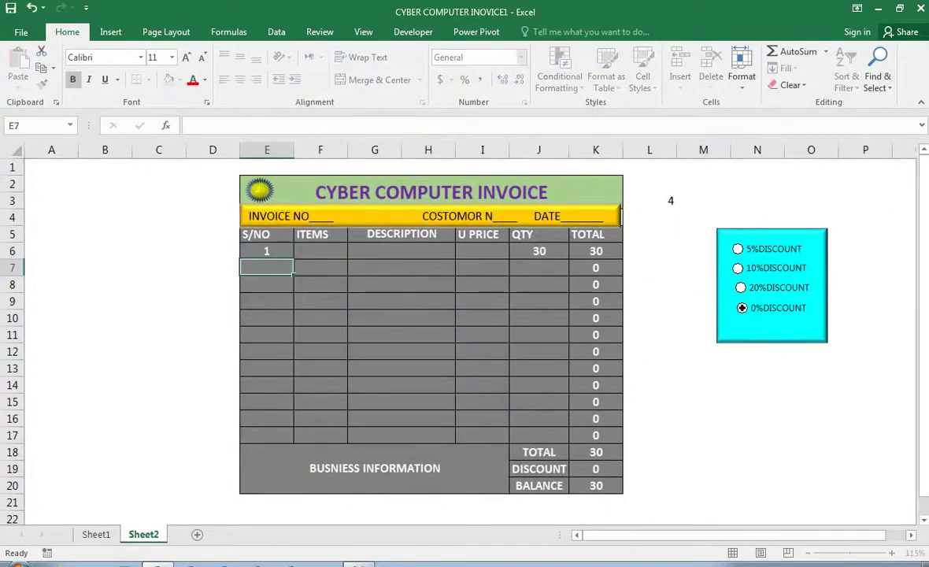
- Enter serial numbers 2, 3 and 4 in E7:E9
text(2)
key(Return)
text(3)
key(Return)
text(4)
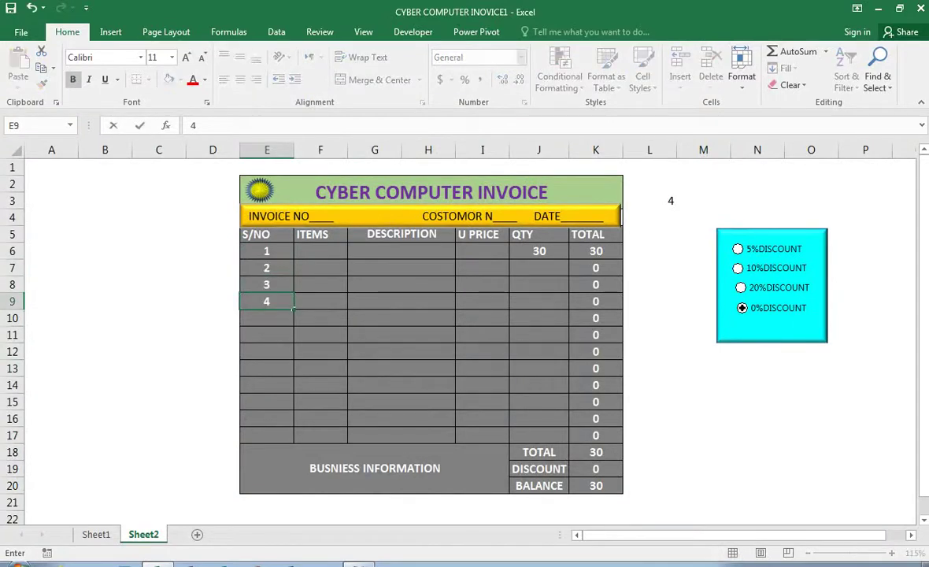
- Fill the S/NO column from E6 down to E17 as a series from 1 to 12
click(267, 251)
drag(293, 259, 301, 437)
click(304, 452)
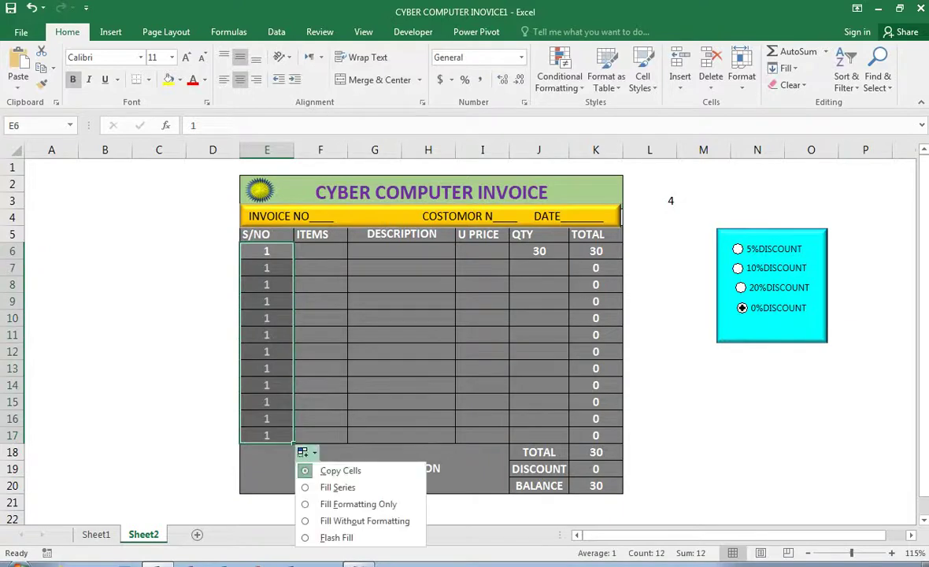
key(s)
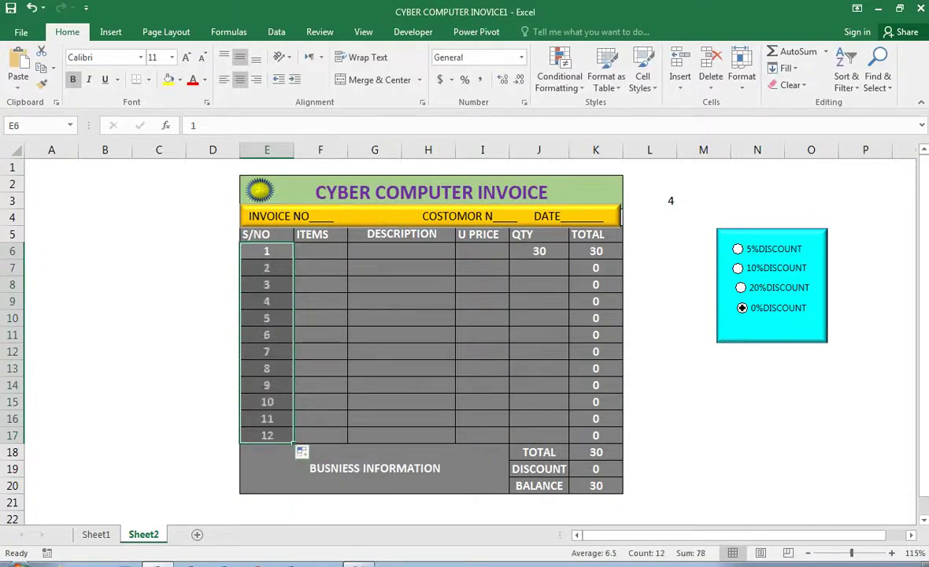
- Choose KEYBOARD as the item in F6 and USB as the item in F7
click(321, 251)
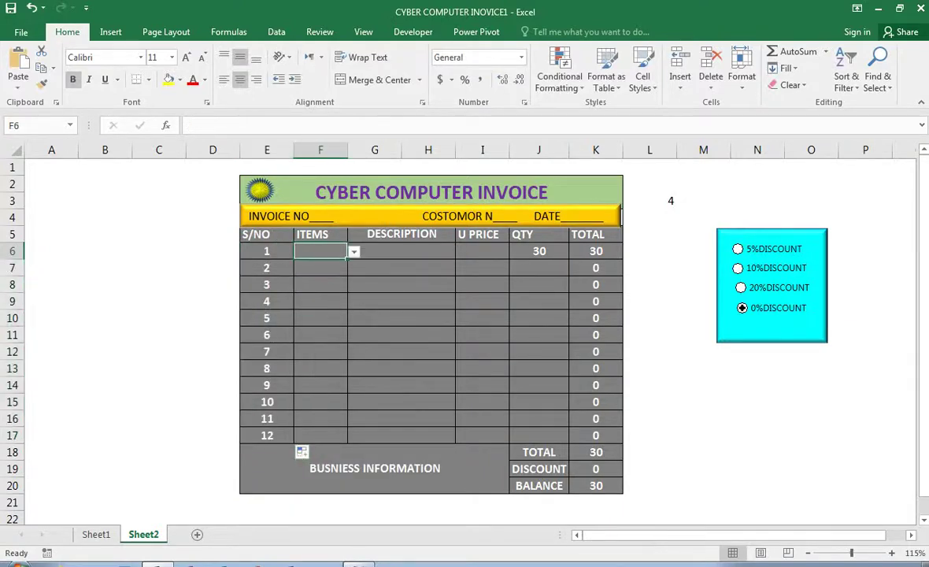
key(alt+Down)
key(Down)
key(Return)
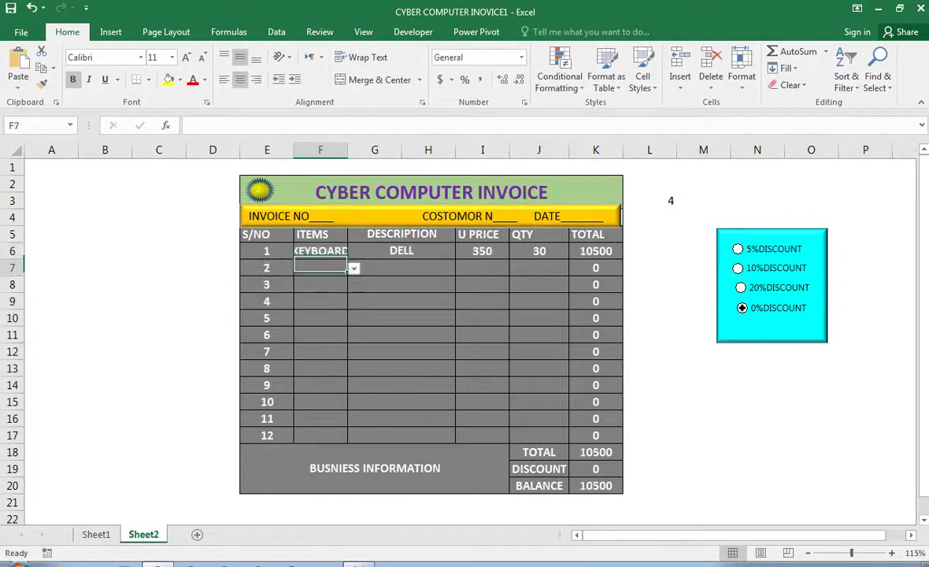
key(alt+Down)
key(Down)
key(Down)
key(Return)
key(Return)
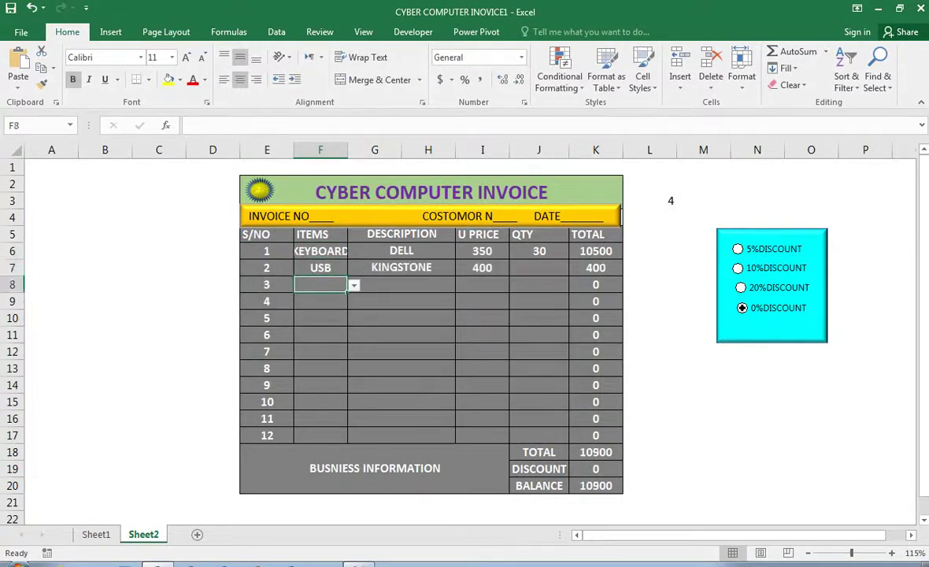
- Choose CHARGER as the item in F8 and KEYBOARD as the item in F9
key(alt+Down)
key(Down)
key(Down)
key(Down)
key(Return)
key(Return)
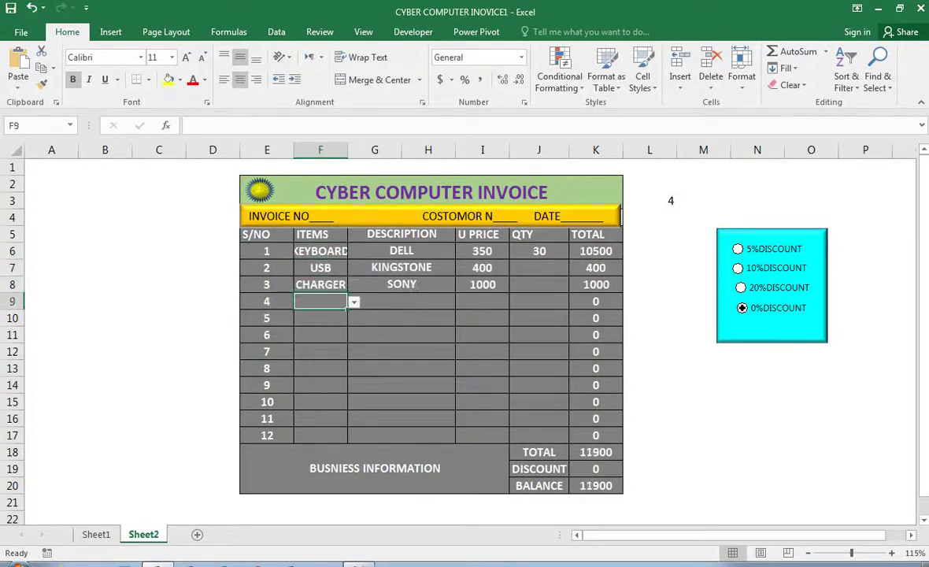
key(alt+Down)
key(Down)
key(Return)
key(Return)
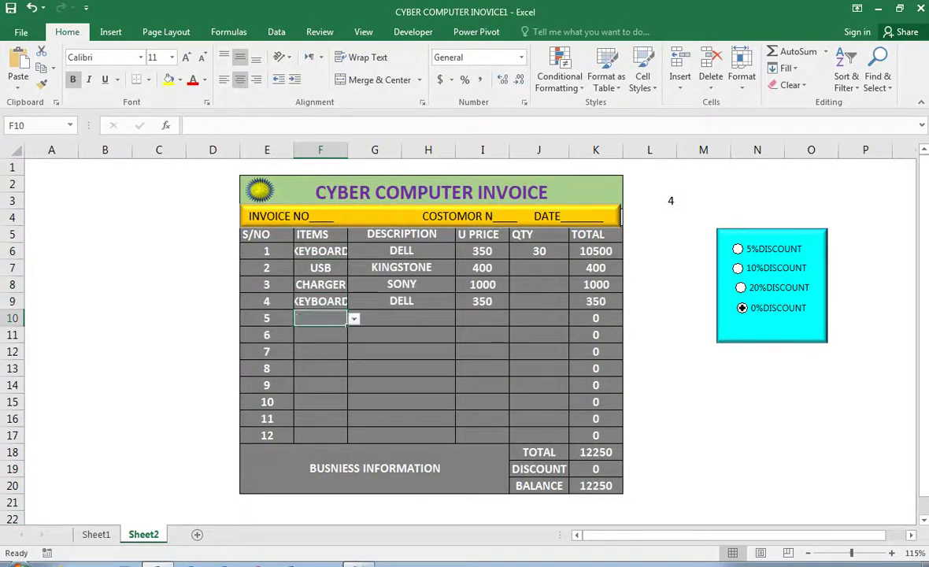
- Choose USB as the item in F10 and KEYBOARD as the item in F11
key(alt+Down)
key(Down)
key(Down)
key(Return)
key(Return)
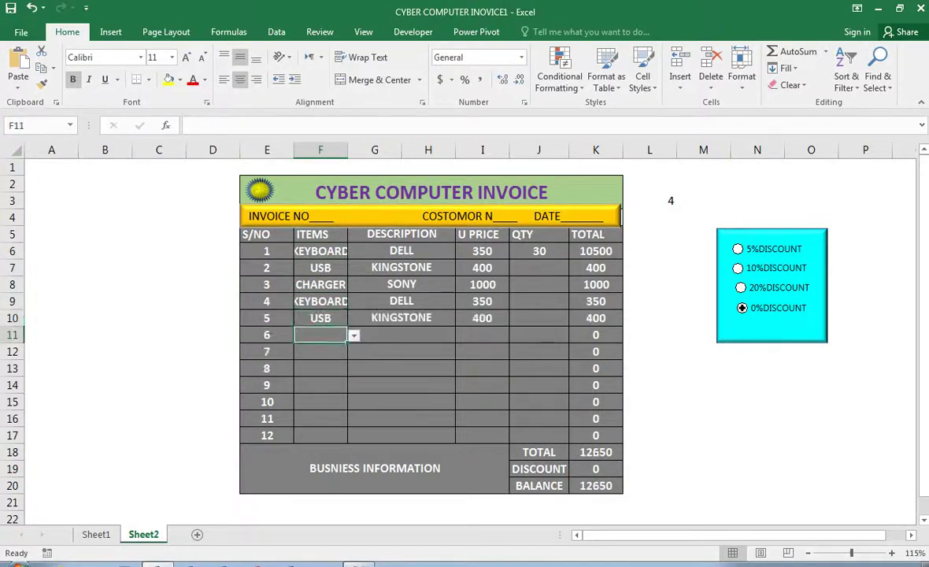
key(alt+Down)
key(Down)
key(Return)
key(Return)
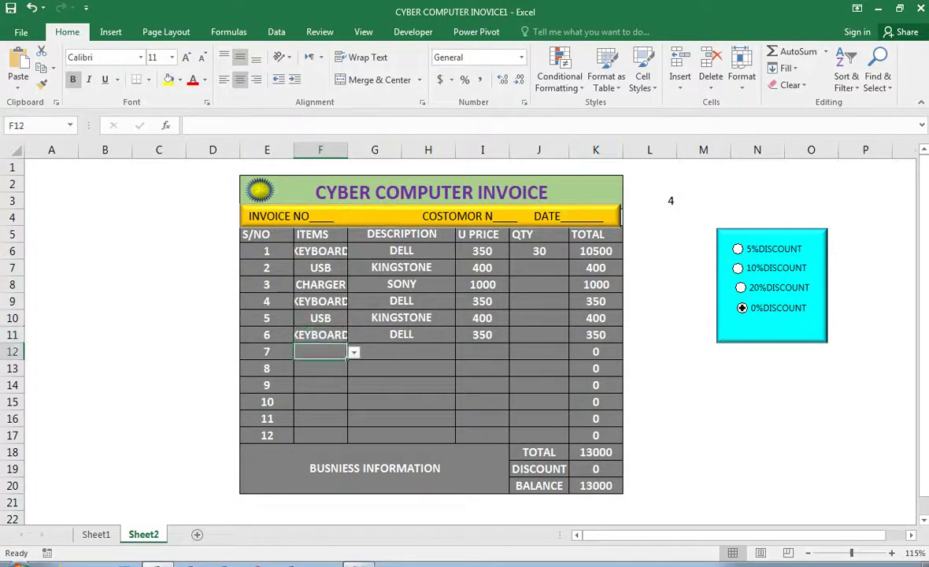
- Choose CHARGER as the item in F12 and MOUSE as the item in F13
key(alt+Down)
key(Down)
key(Down)
key(Down)
key(Return)
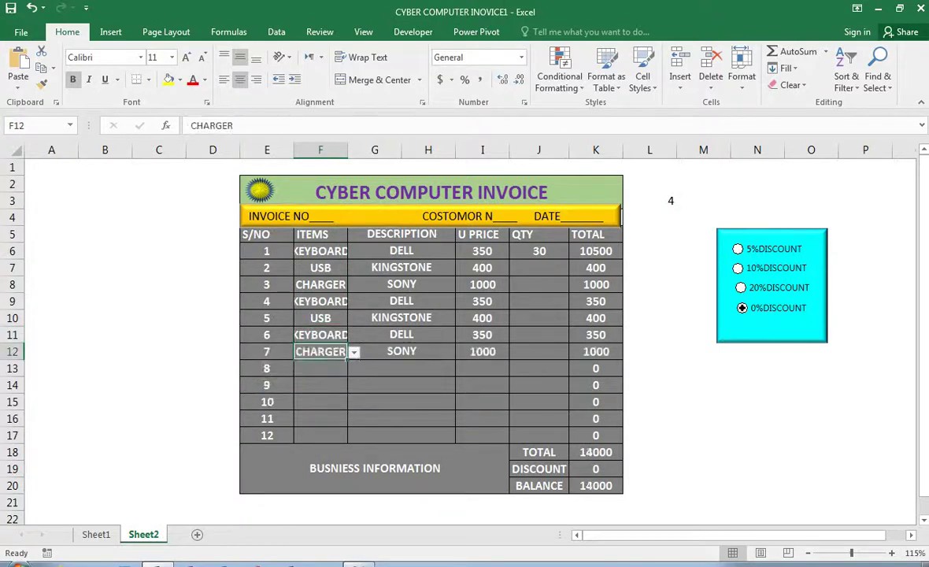
key(Return)
key(alt+Down)
key(Down)
key(Return)
key(Return)
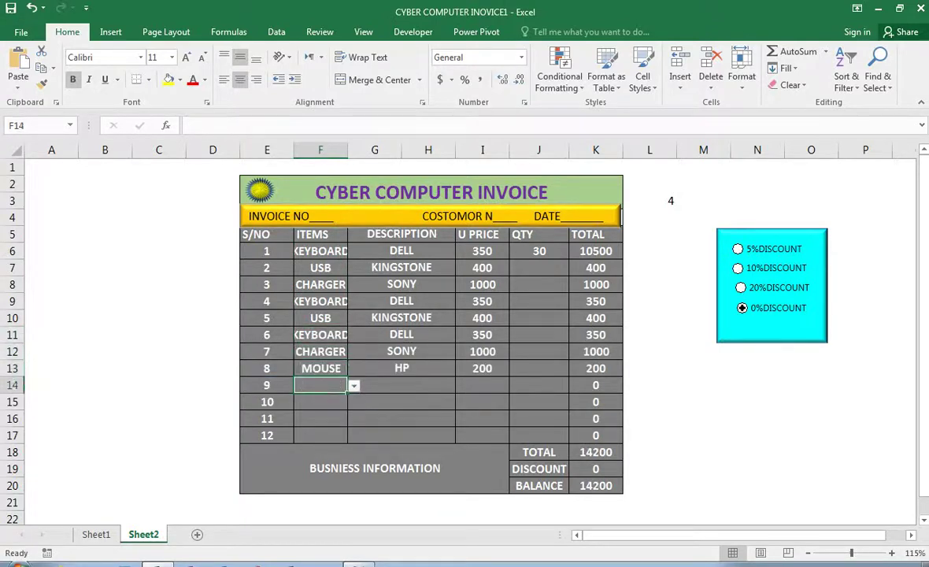
- Choose USB as the item in both F14 and F15
key(Right)
key(Left)
key(alt+Down)
key(Down)
key(Down)
key(Down)
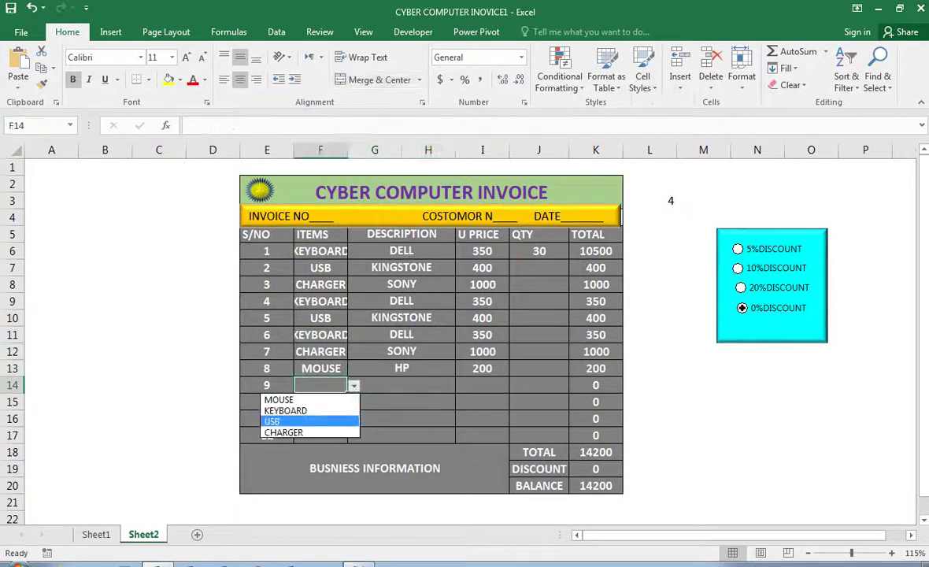
key(Return)
key(Return)
key(alt+Down)
key(Down)
key(Down)
key(Down)
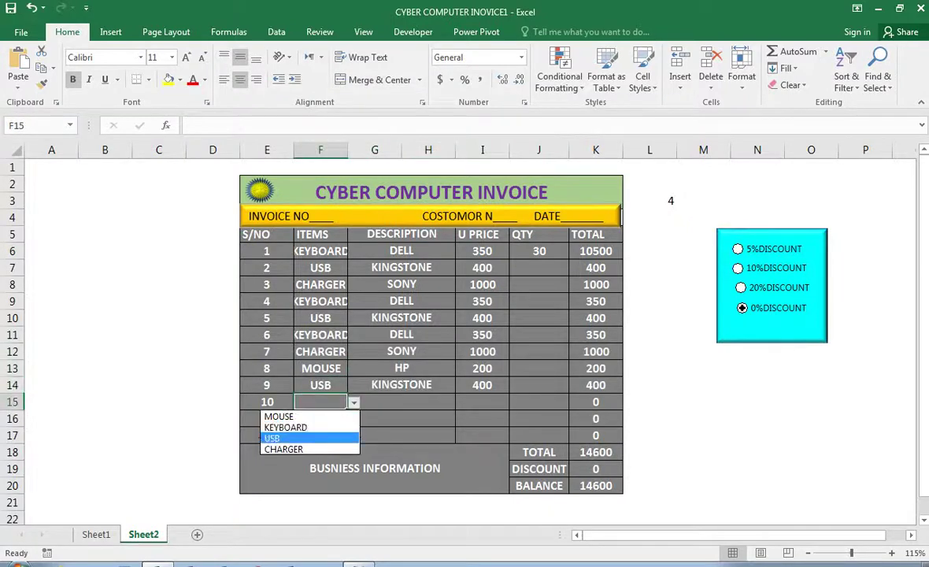
key(Return)
key(Return)
- Choose KEYBOARD as the item in F16 and MOUSE as the item in F17
key(alt+Down)
key(Down)
key(Down)
key(Return)
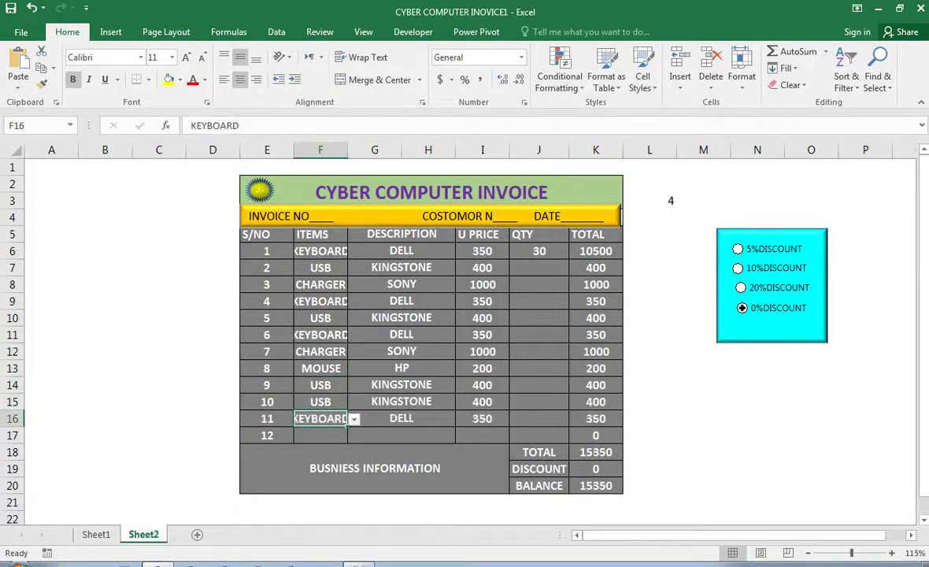
key(Return)
key(alt+Down)
key(Down)
key(Return)
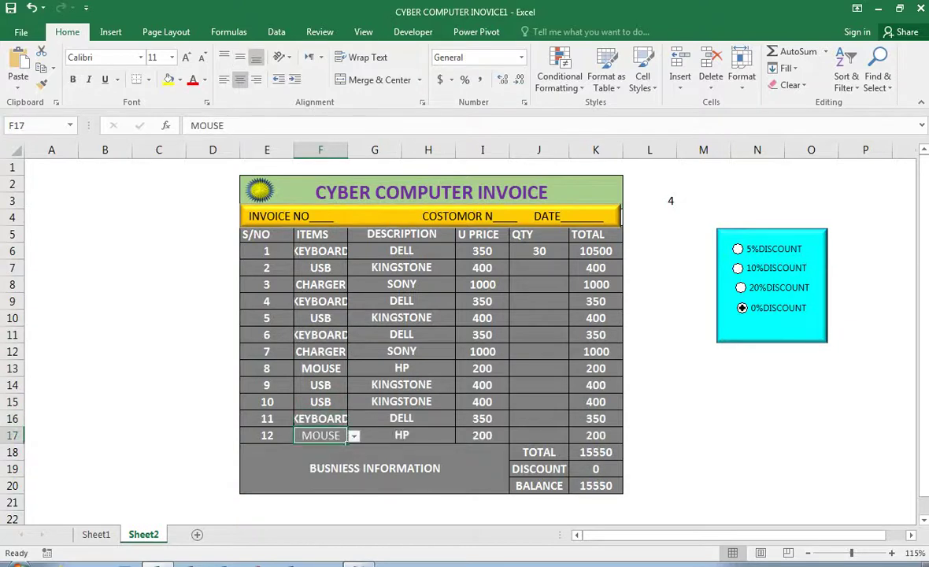
- Enter a quantity of 20 in both J7 and J8
drag(212, 184, 817, 485)
scroll(816, 484, up, 1)
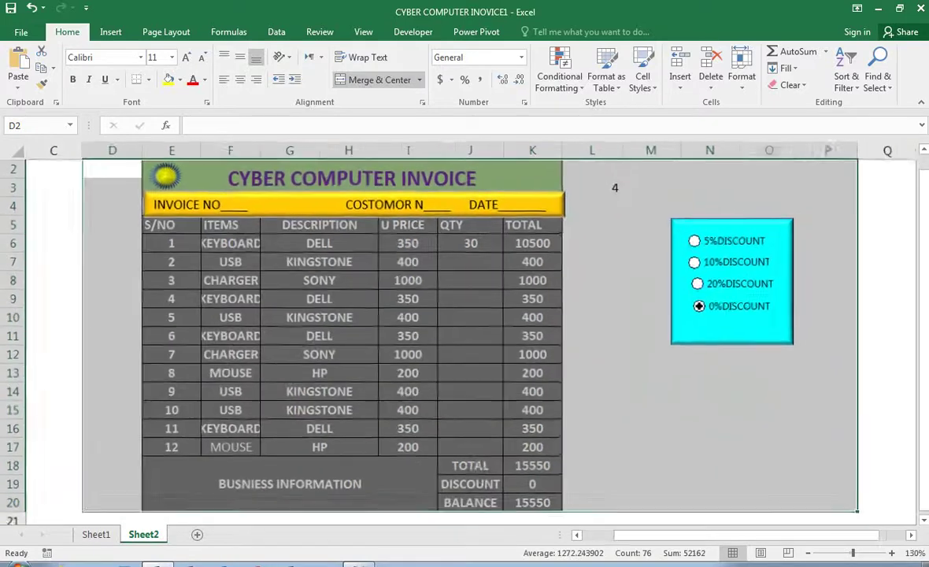
click(482, 340)
key(Up)
key(Up)
key(Up)
key(Up)
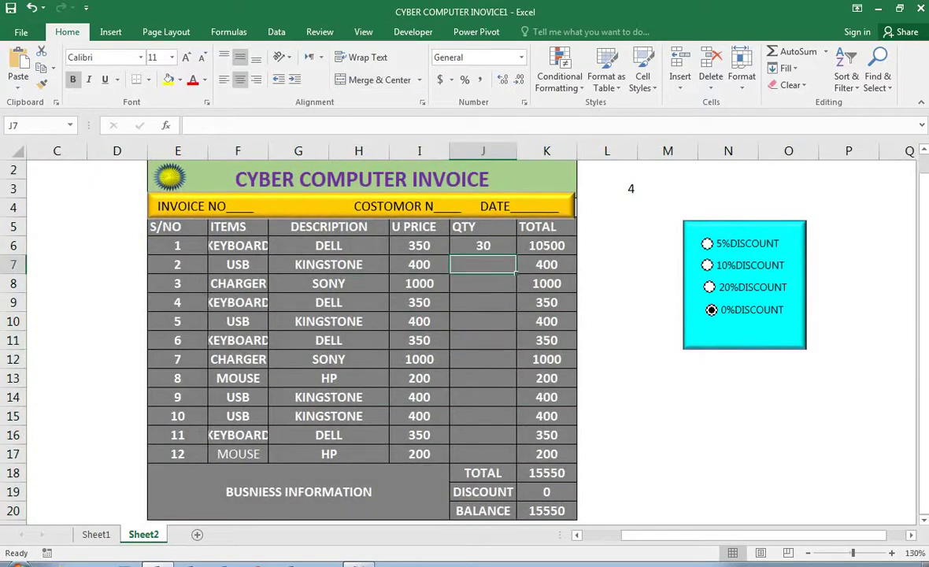
text(20)
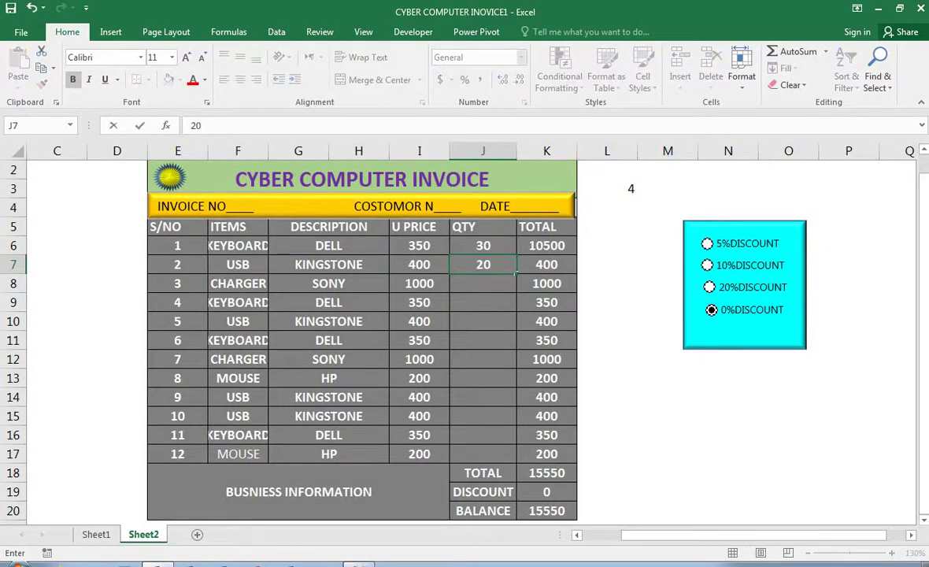
key(Return)
text(20)
key(Return)
- Enter quantities 30, 20 and 10 in J9, J10 and J11
text(30)
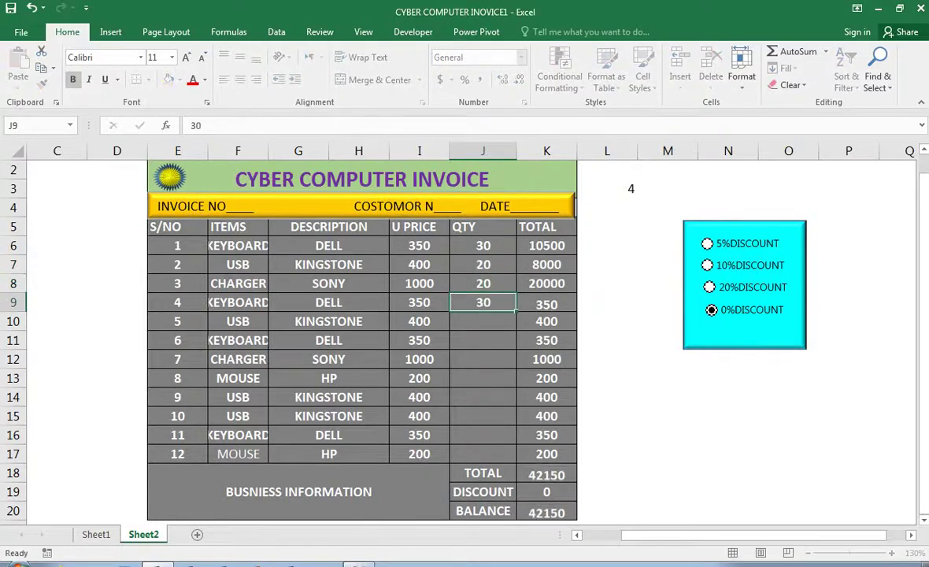
key(Return)
text(20)
key(Return)
text(10)
key(Return)
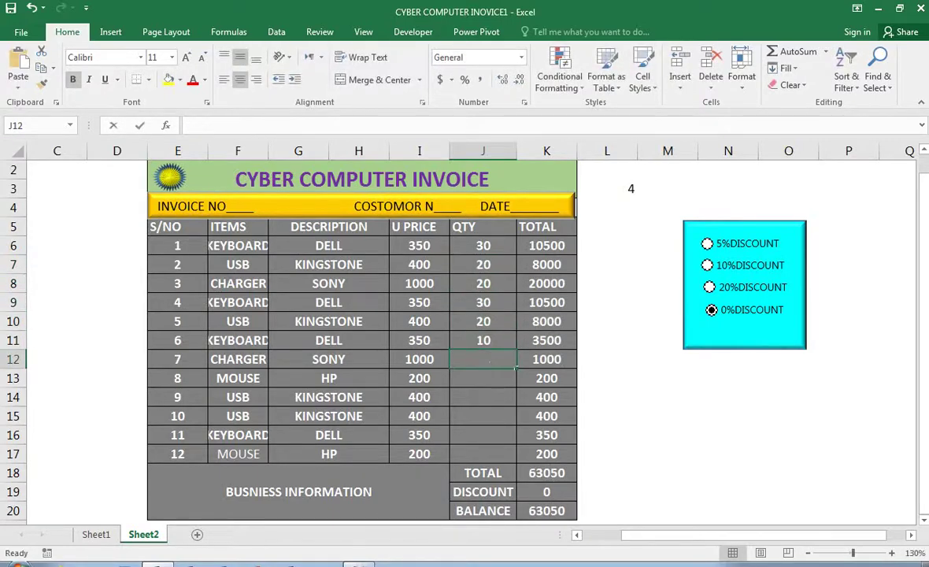
- Enter quantities 10, 20 and 20 in J12, J13 and J14
text(10)
key(Return)
text(20)
key(Return)
text(20)
key(Return)
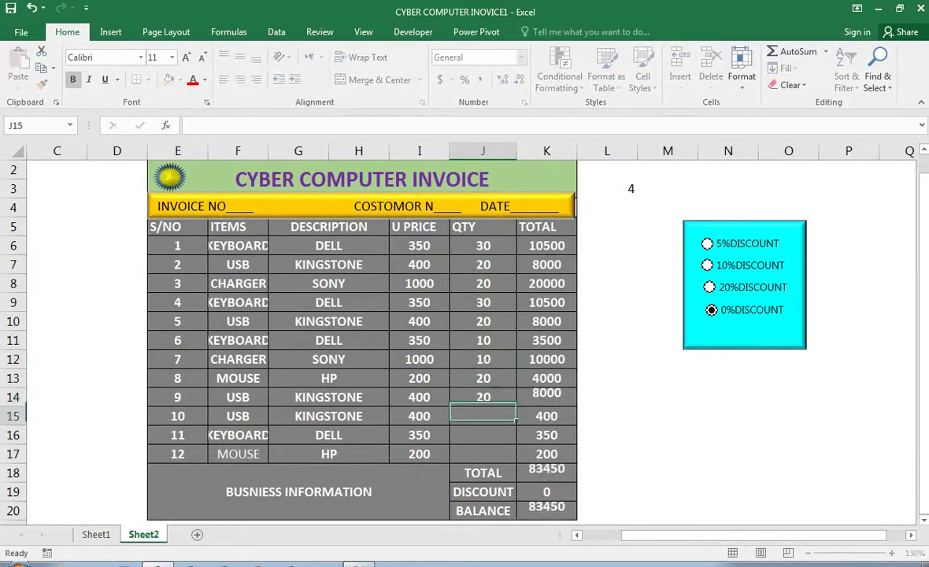
- Enter a quantity of 10 in each of J15, J16 and J17
text(10)
key(Return)
text(10)
key(Return)
text(10)
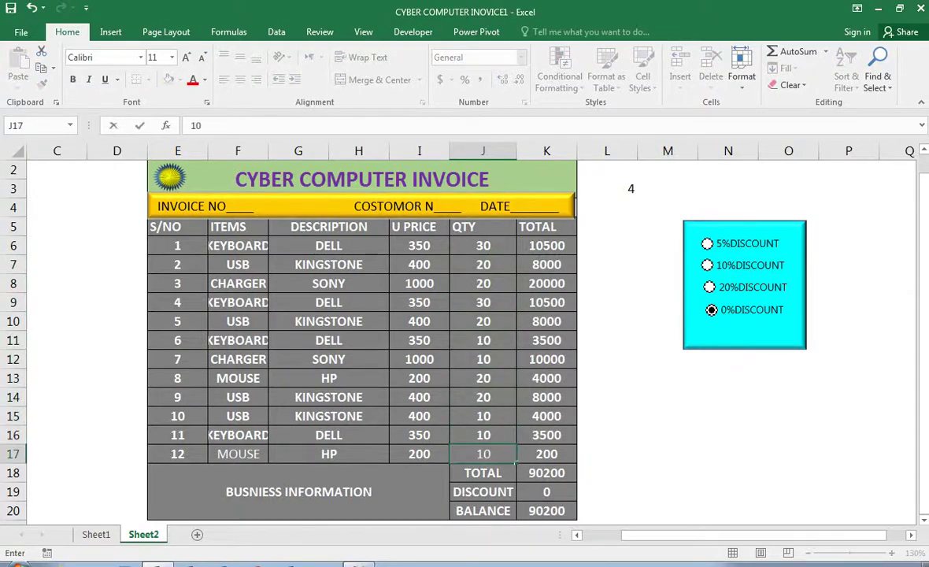
key(Return)
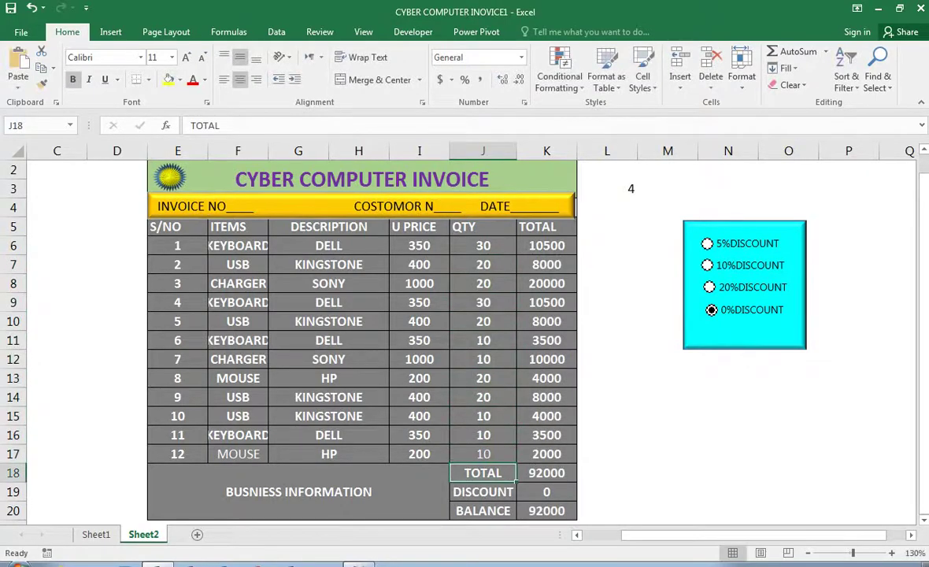
- Test the 5%, 10% and 20% discount options on the filled invoice and leave the 5% discount selected
scroll(456, 331, down, 1)
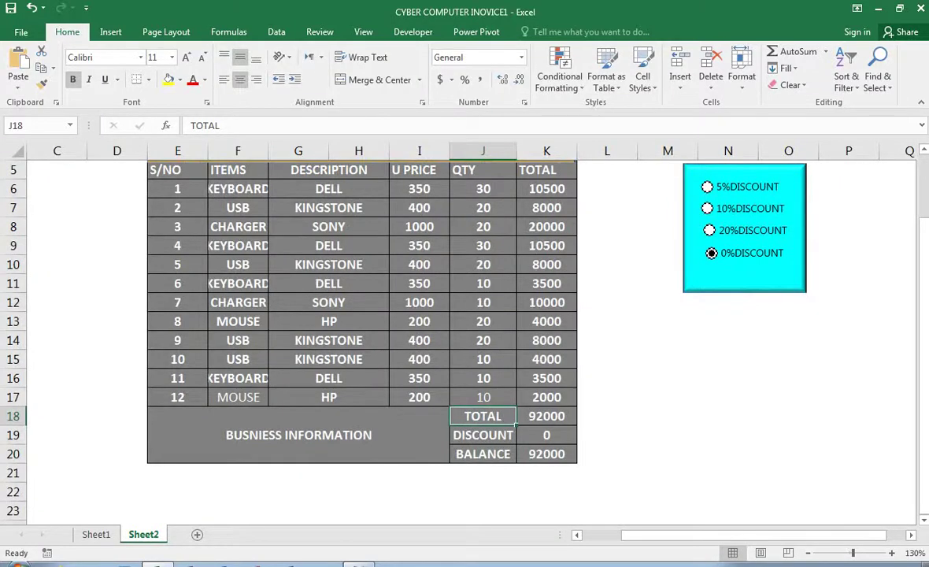
scroll(472, 338, up, 1)
click(708, 243)
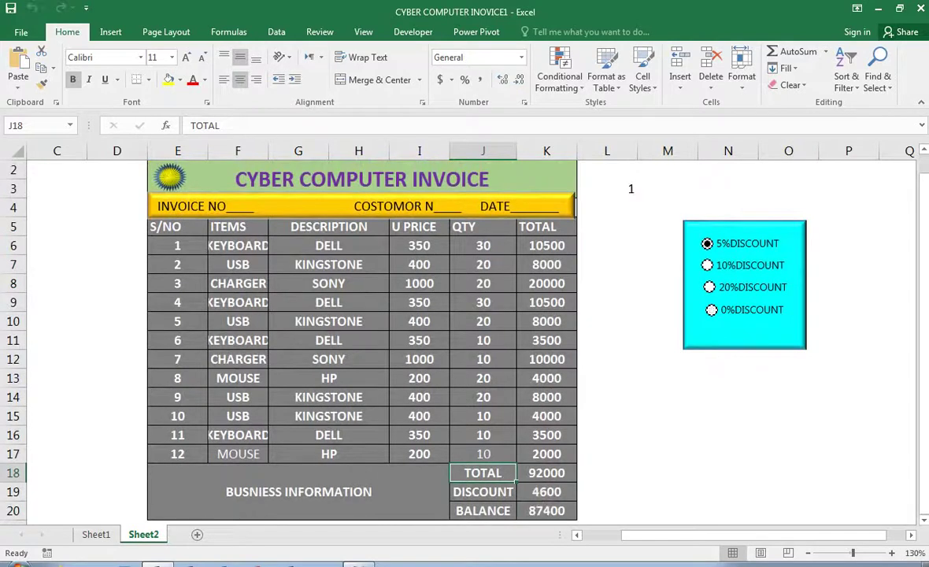
click(708, 265)
click(709, 287)
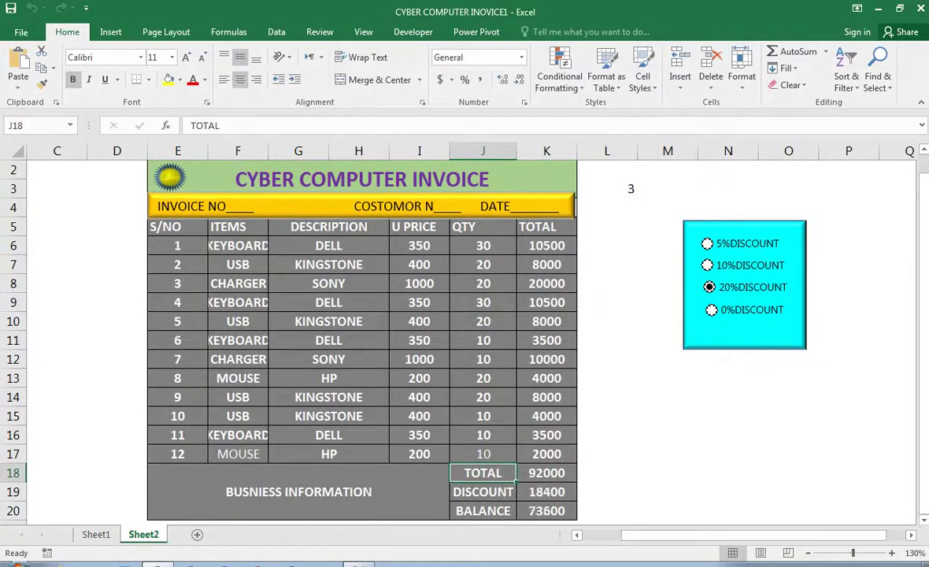
click(707, 243)
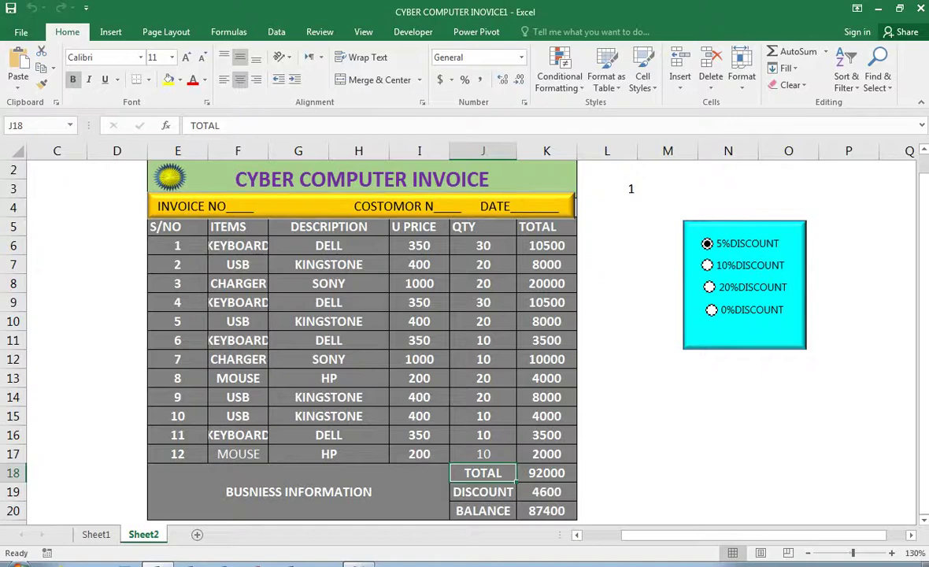
- Save the filled invoice to the Desktop as an Excel Workbook, using the customer's name as the file name
click(22, 32)
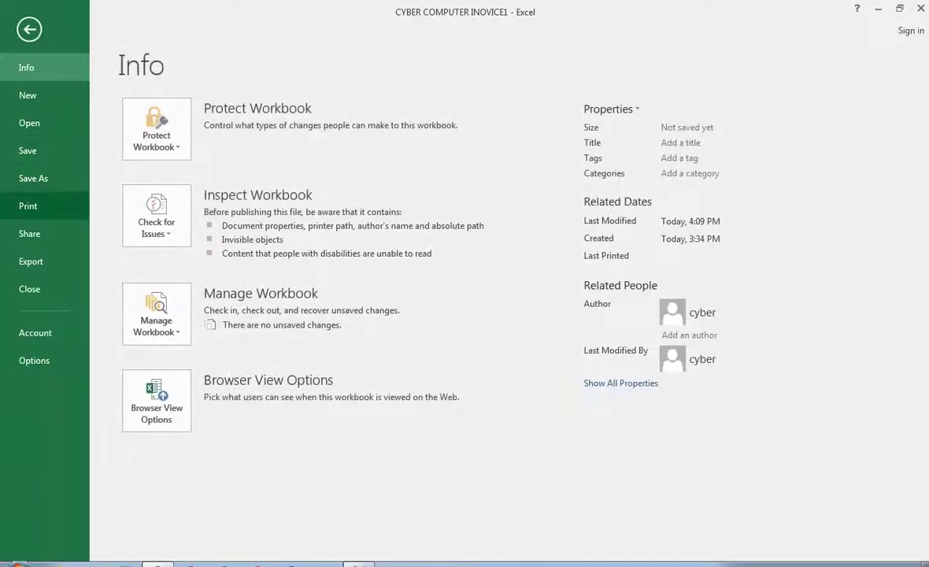
click(33, 178)
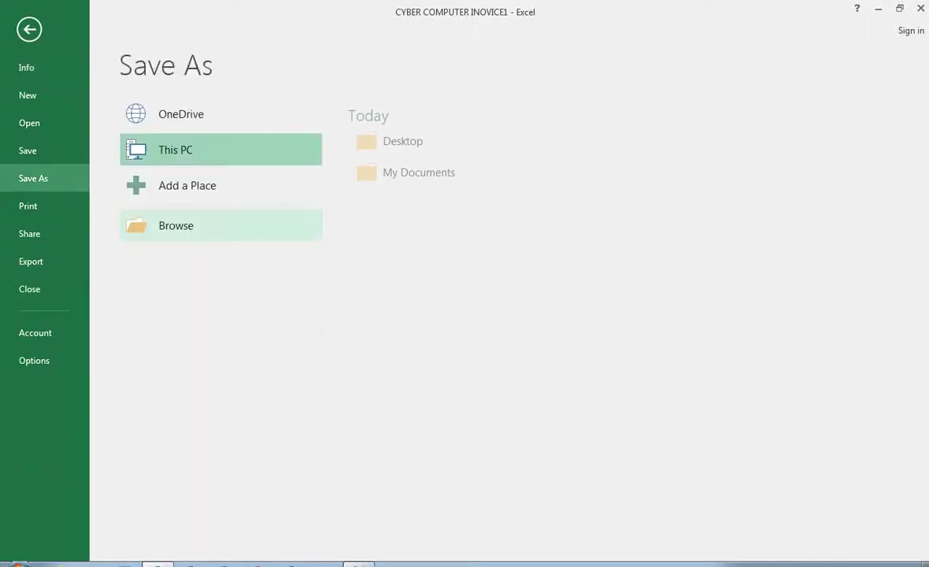
click(175, 225)
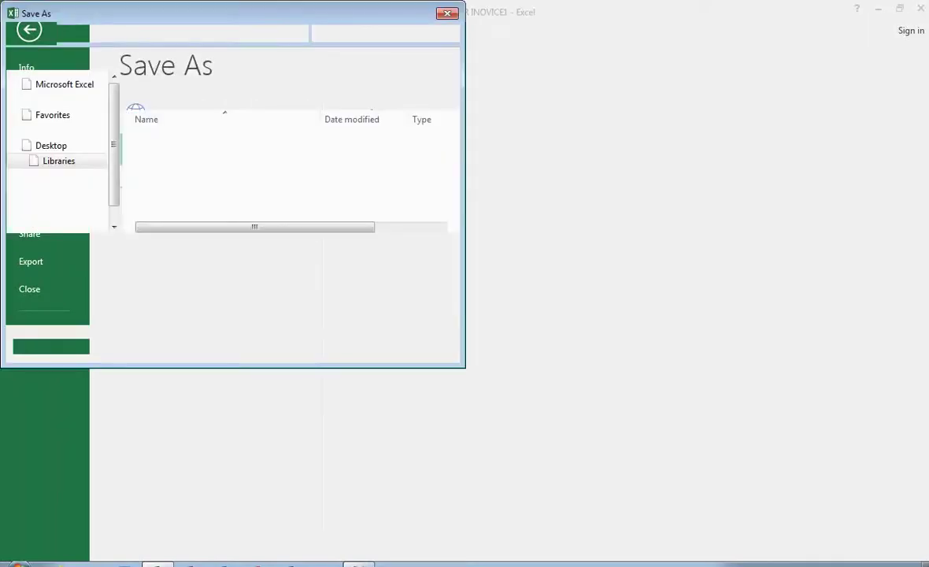
click(59, 78)
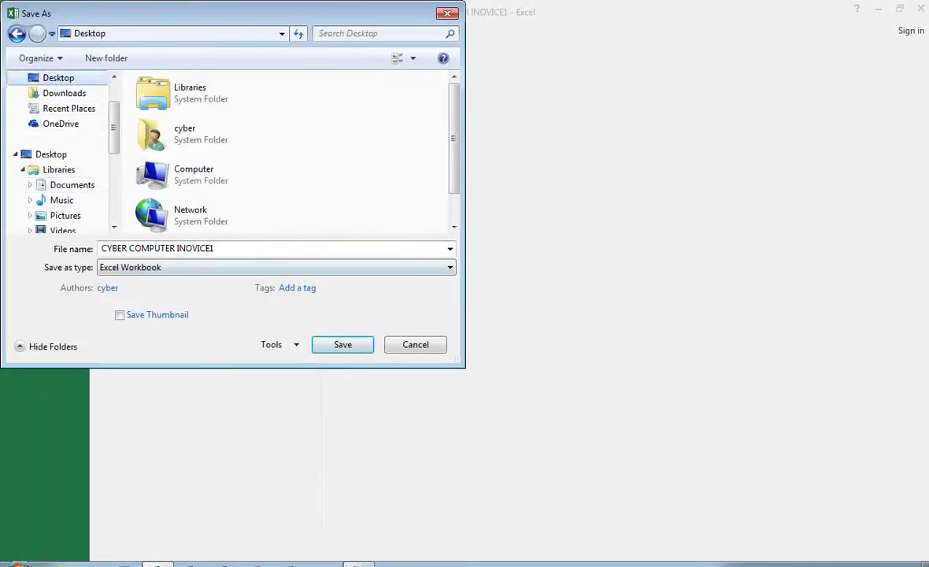
click(157, 249)
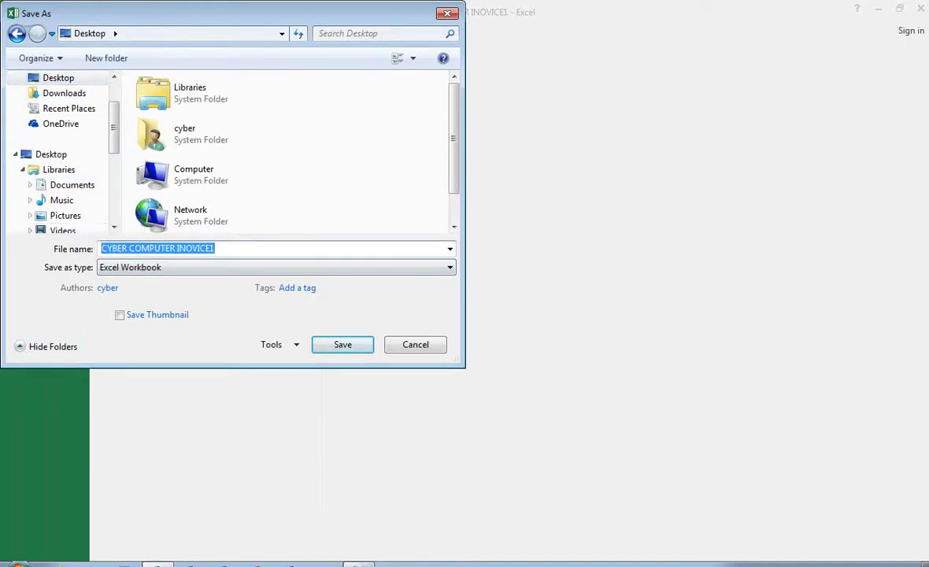
text(ALI)
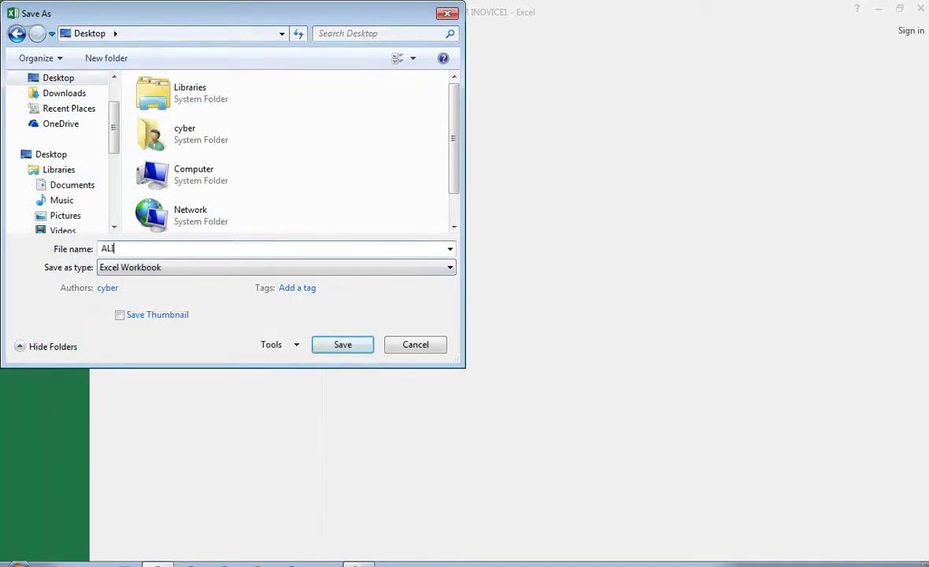
key(Return)
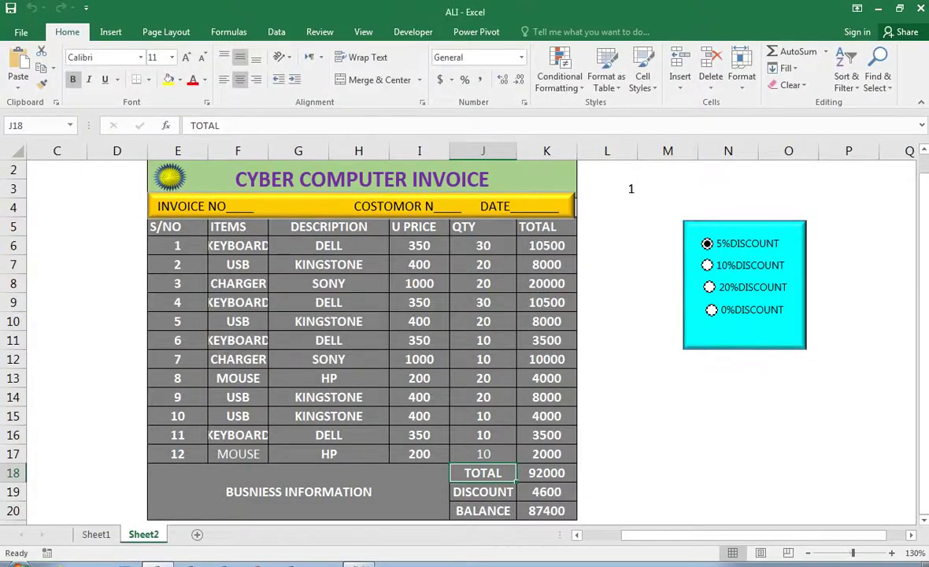
- Close the workbook, then reopen the saved customer invoice from the desktop to check its contents and close it again
click(920, 8)
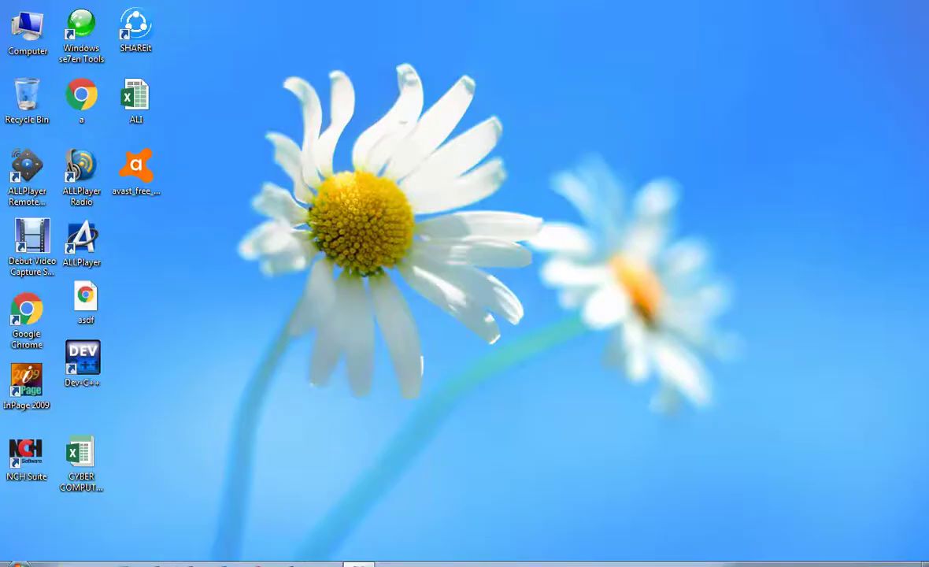
double_click(136, 101)
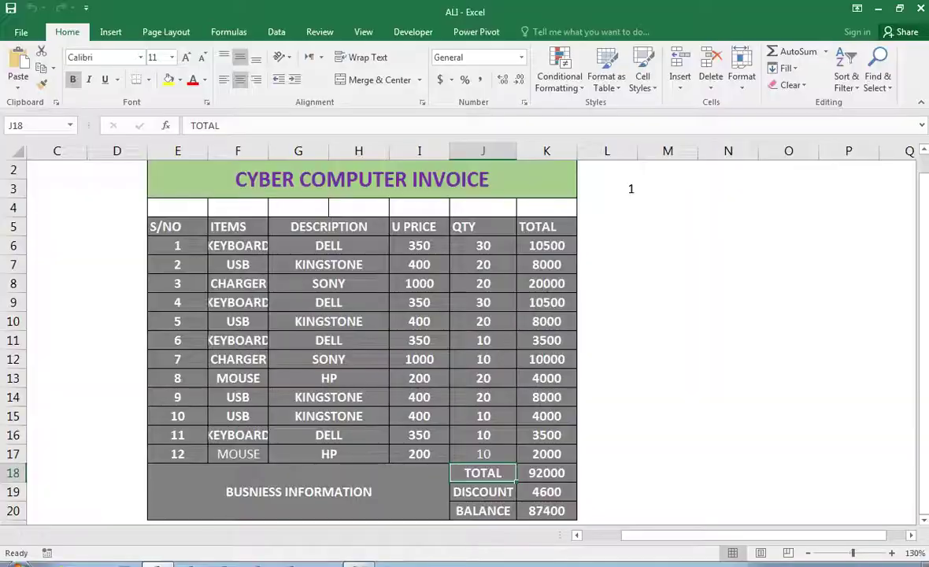
click(920, 7)
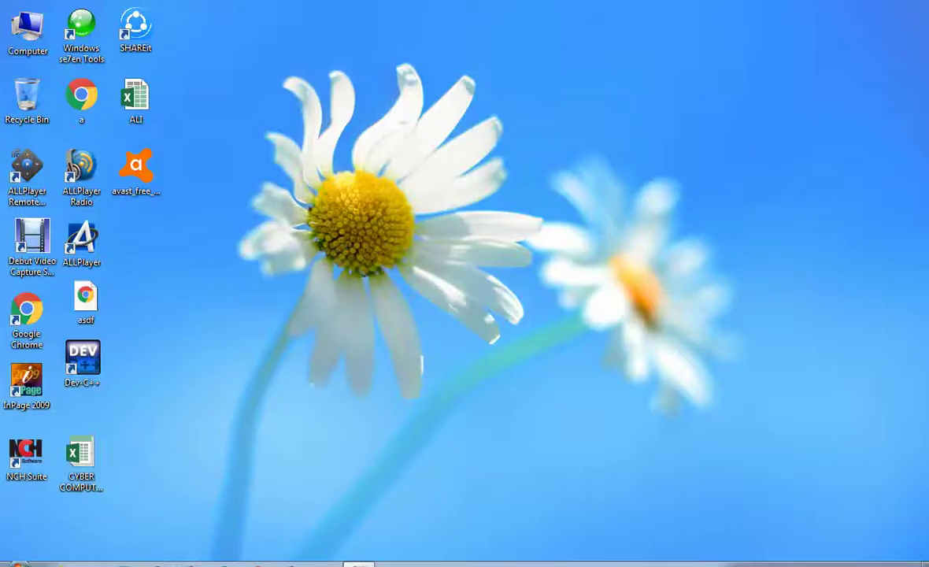
- Open a new invoice from the CYBER COMPUTER template on the desktop and examine its item rows, totals and discount options
double_click(81, 464)
key(Return)
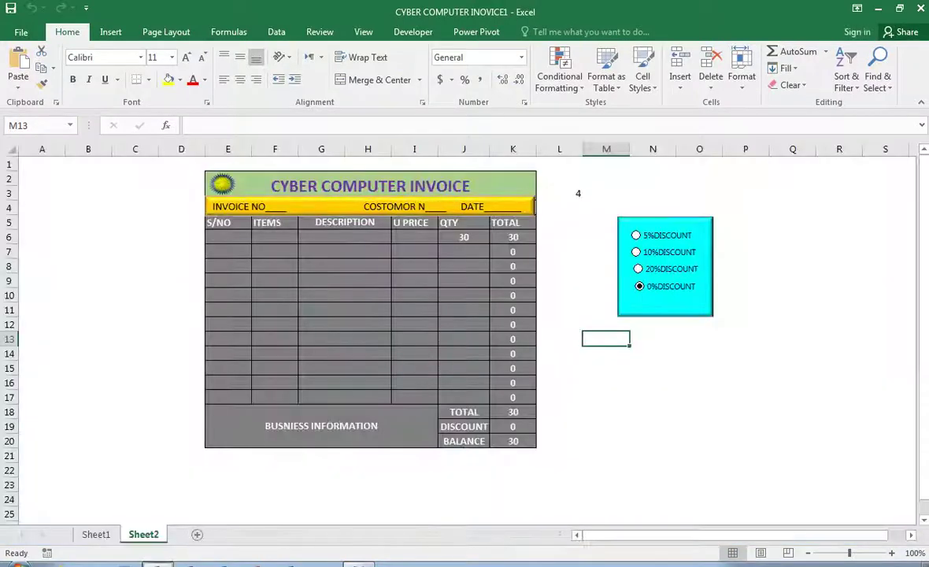
drag(793, 456, 227, 164)
scroll(226, 164, up, 2)
scroll(226, 164, up, 1)
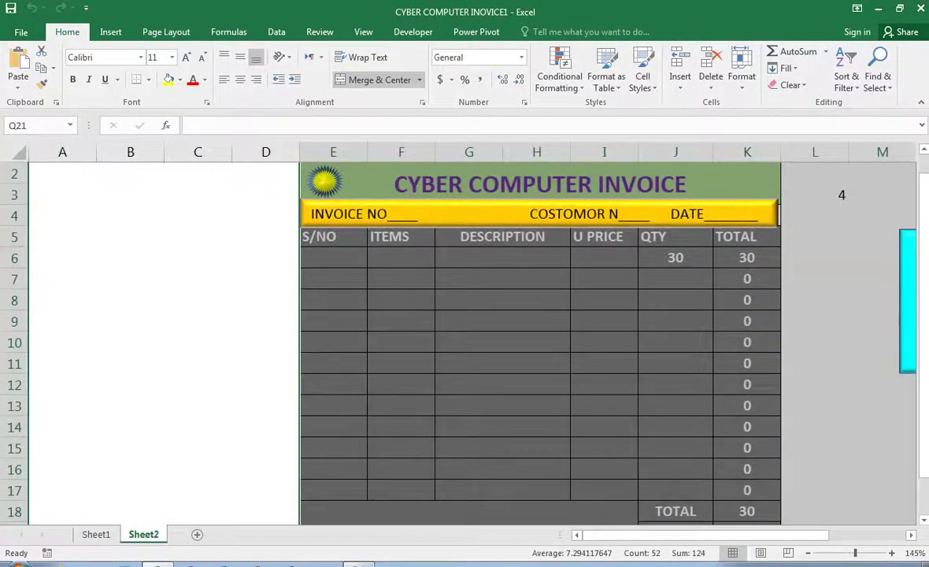
scroll(227, 164, down, 1)
click(449, 340)
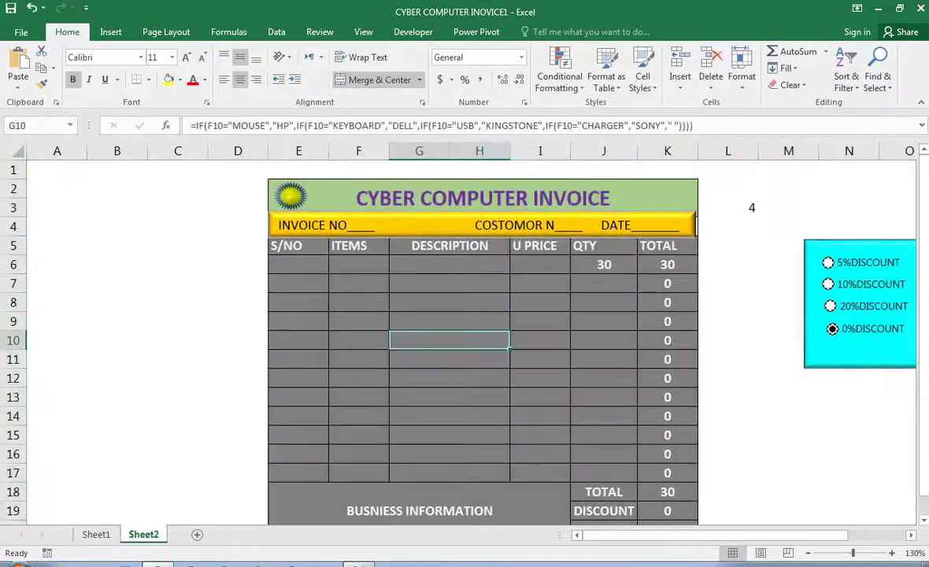
scroll(483, 338, down, 1)
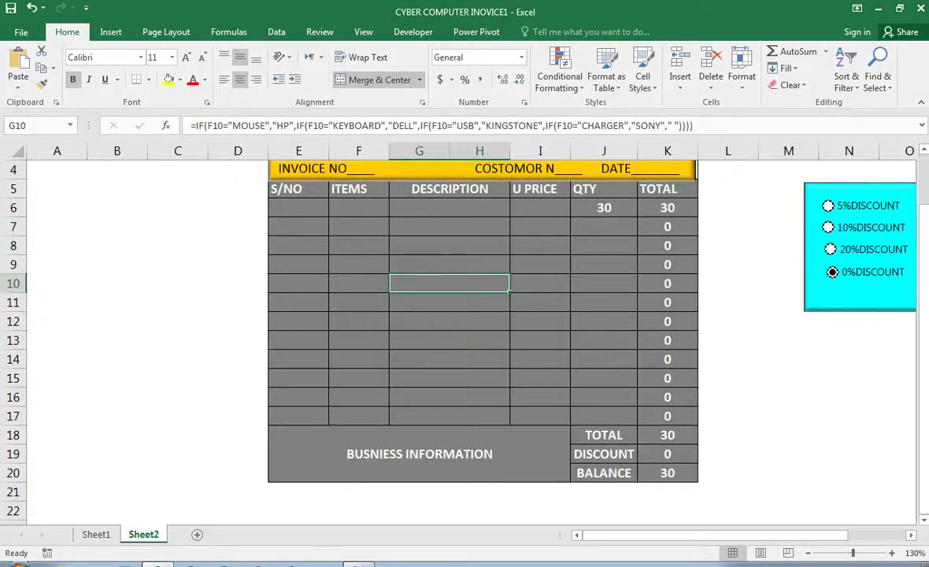